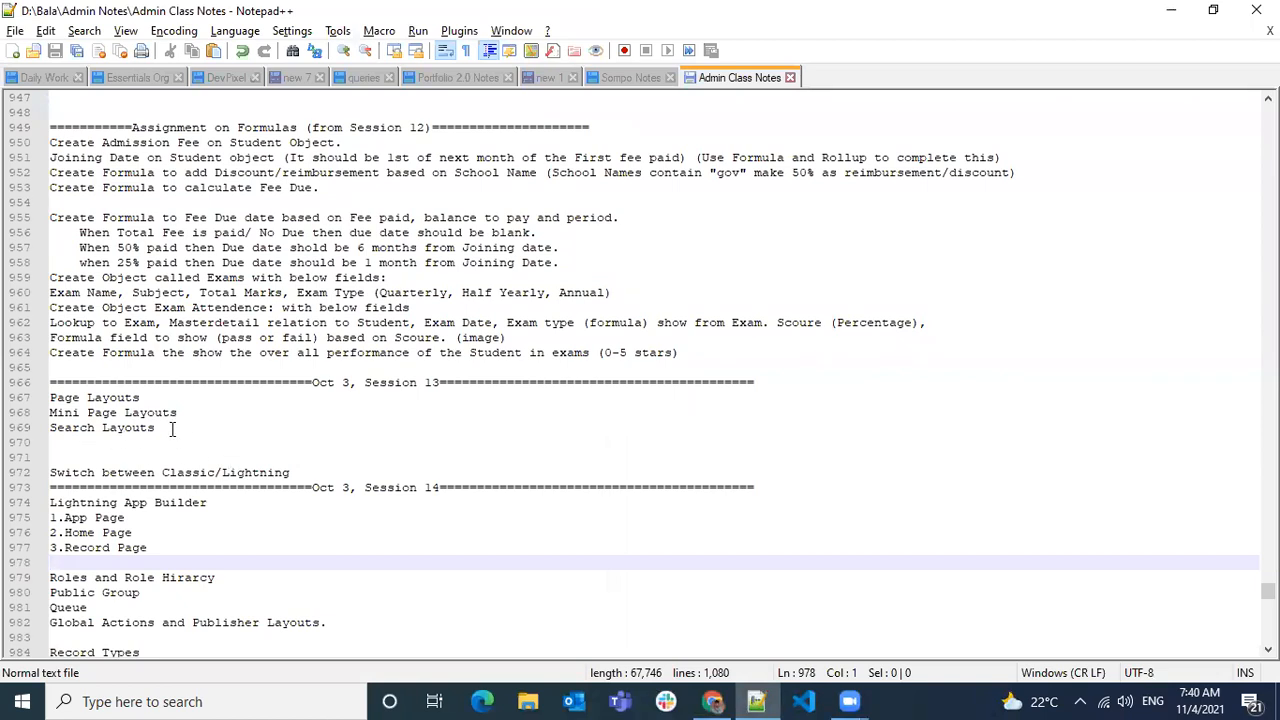
- Delete the extra blank line after 'Search Layouts' in the class notes
{"action": "left_click_drag", "start_coordinate": [170, 428], "coordinate": [172, 448]}
{"action": "key", "text": "BackSpace"}
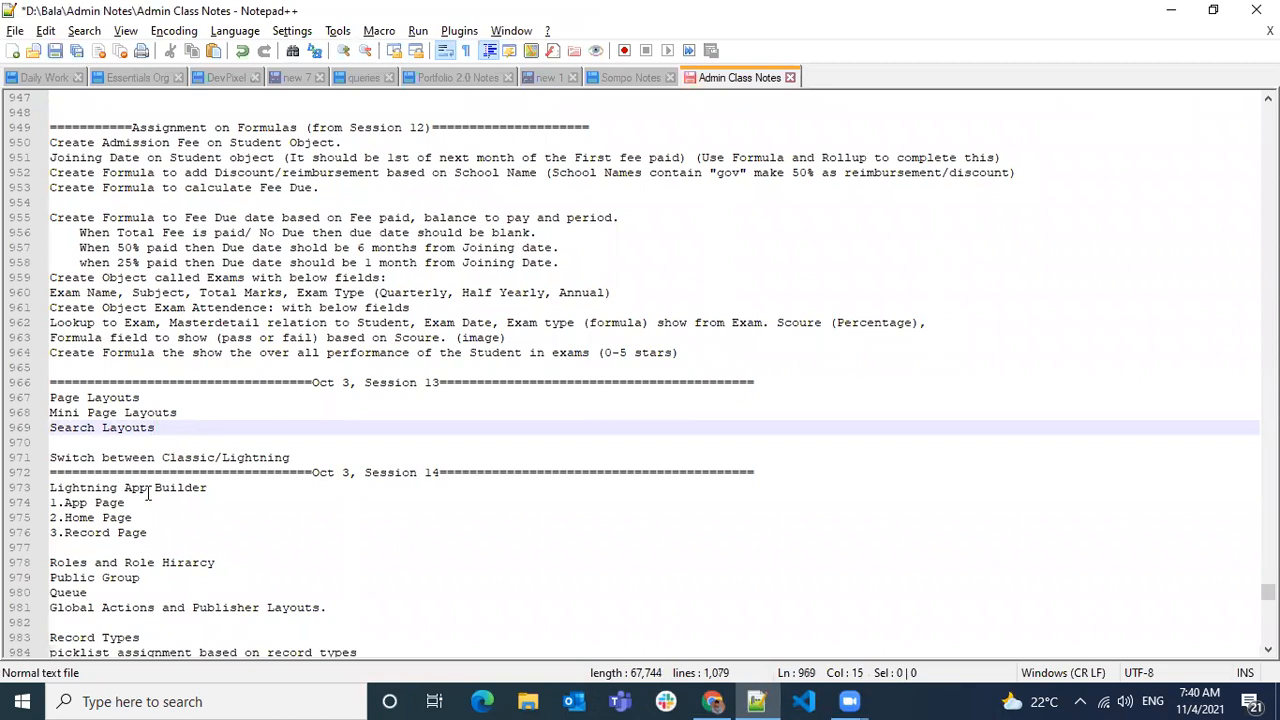
{"action": "scroll", "coordinate": [168, 477], "scroll_direction": "down", "scroll_amount": 2}
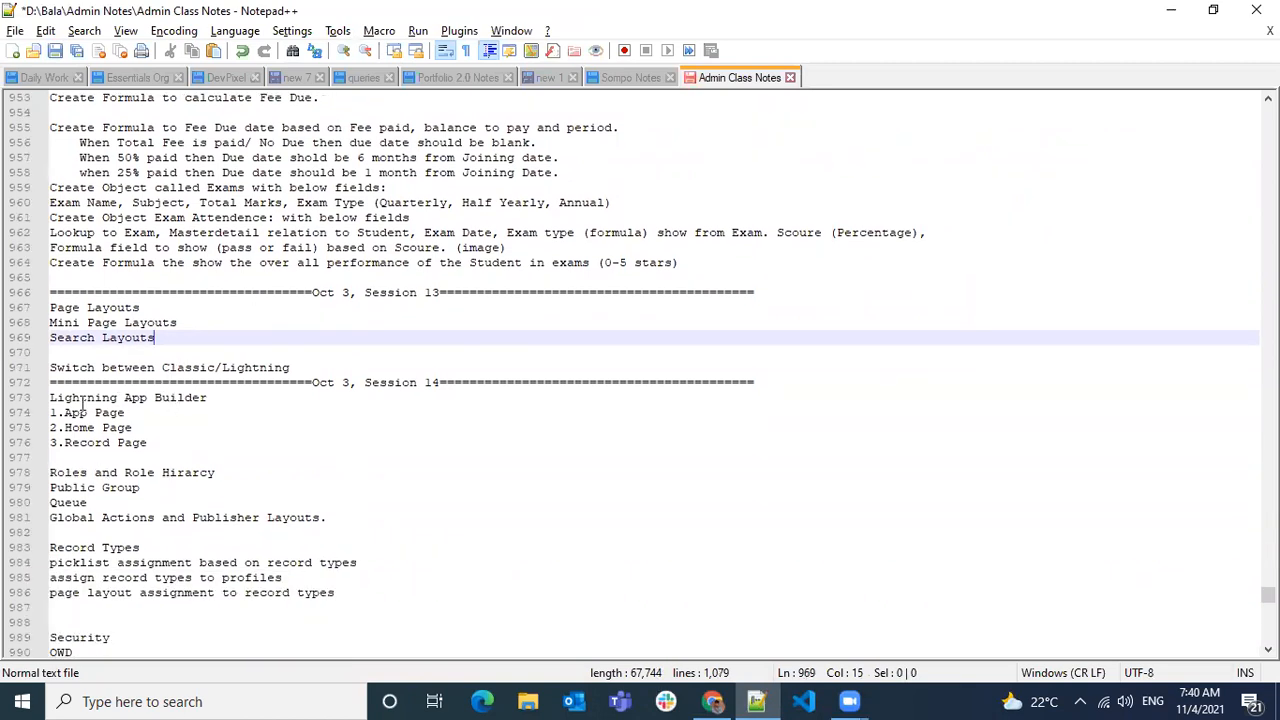
- Review the Session 14 App Builder and Public Group lines, then save Admin Class Notes
{"action": "left_click_drag", "start_coordinate": [71, 398], "coordinate": [160, 443]}
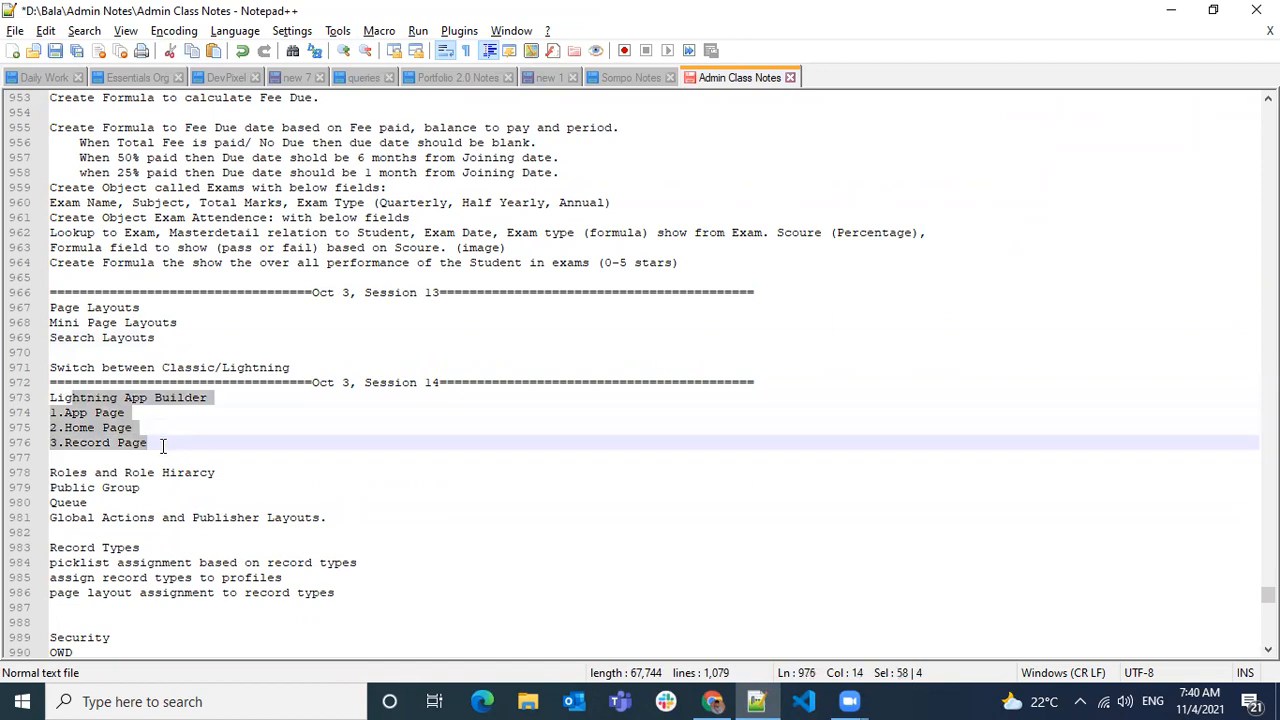
{"action": "left_click", "coordinate": [274, 442]}
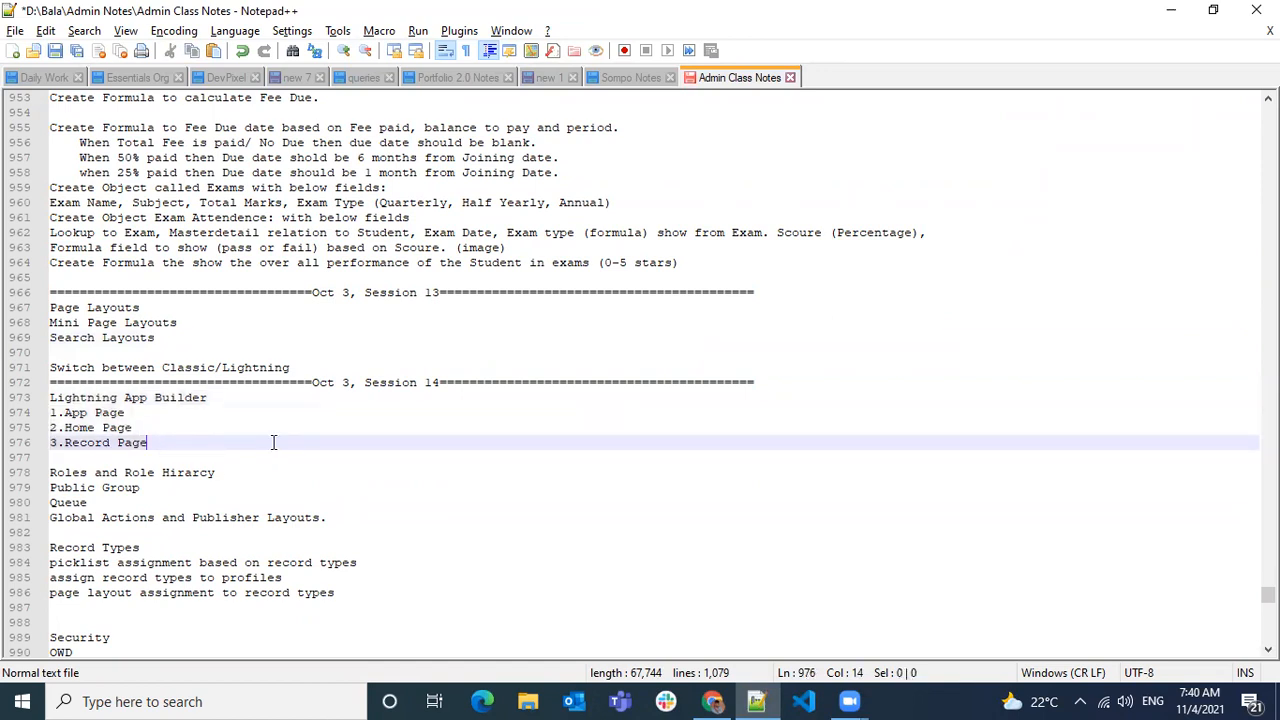
{"action": "left_click", "coordinate": [112, 457]}
{"action": "left_click_drag", "start_coordinate": [87, 487], "coordinate": [165, 497]}
{"action": "left_click", "coordinate": [118, 457]}
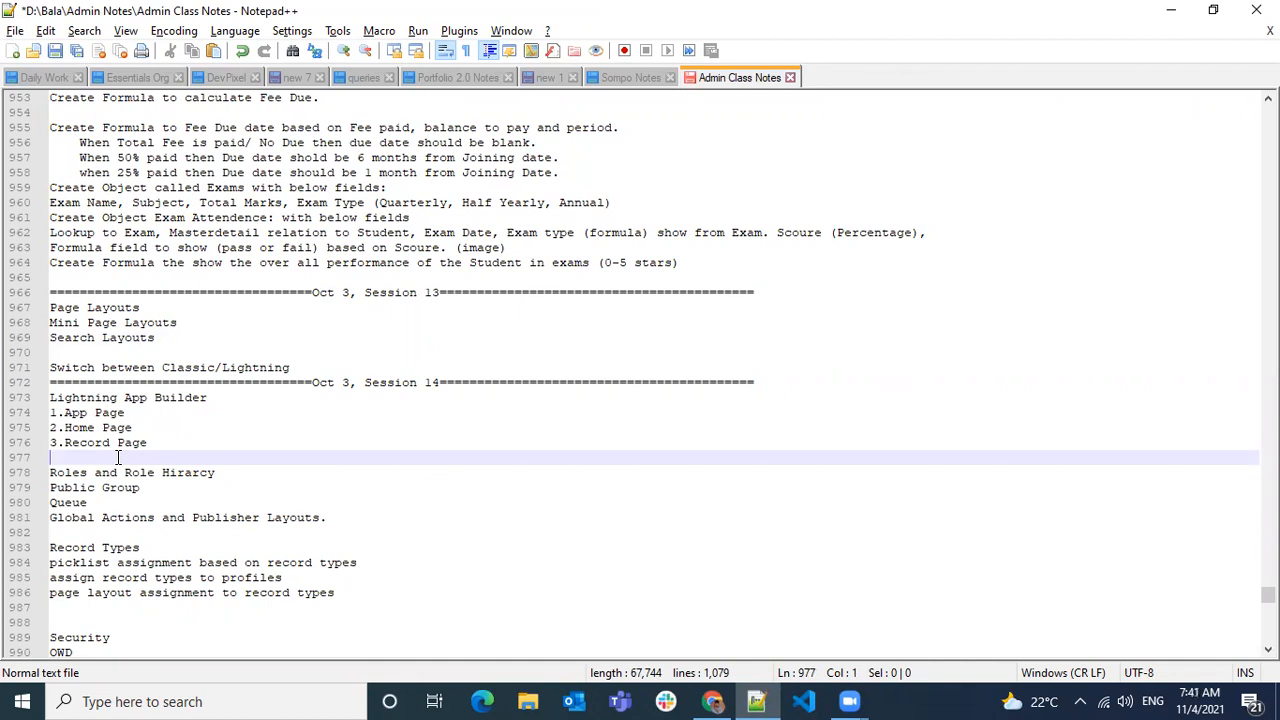
{"action": "key", "text": "ctrl+s"}
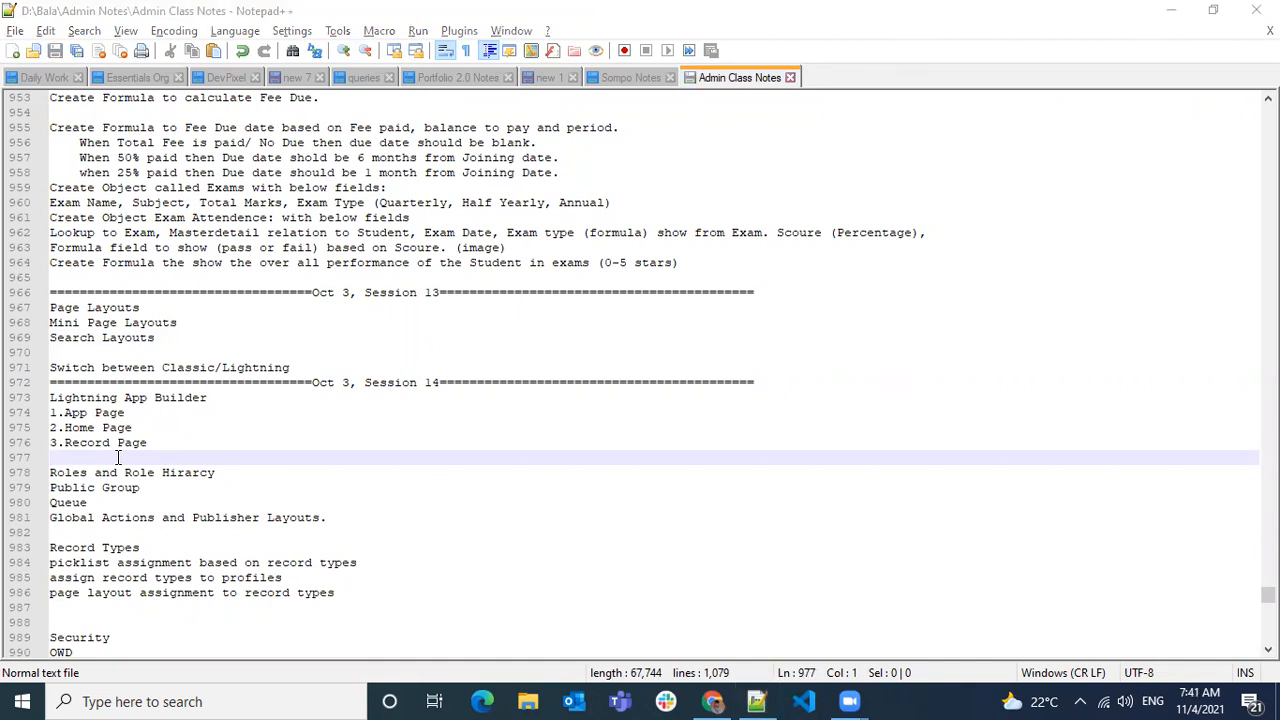
{"action": "key", "text": "alt+Tab"}
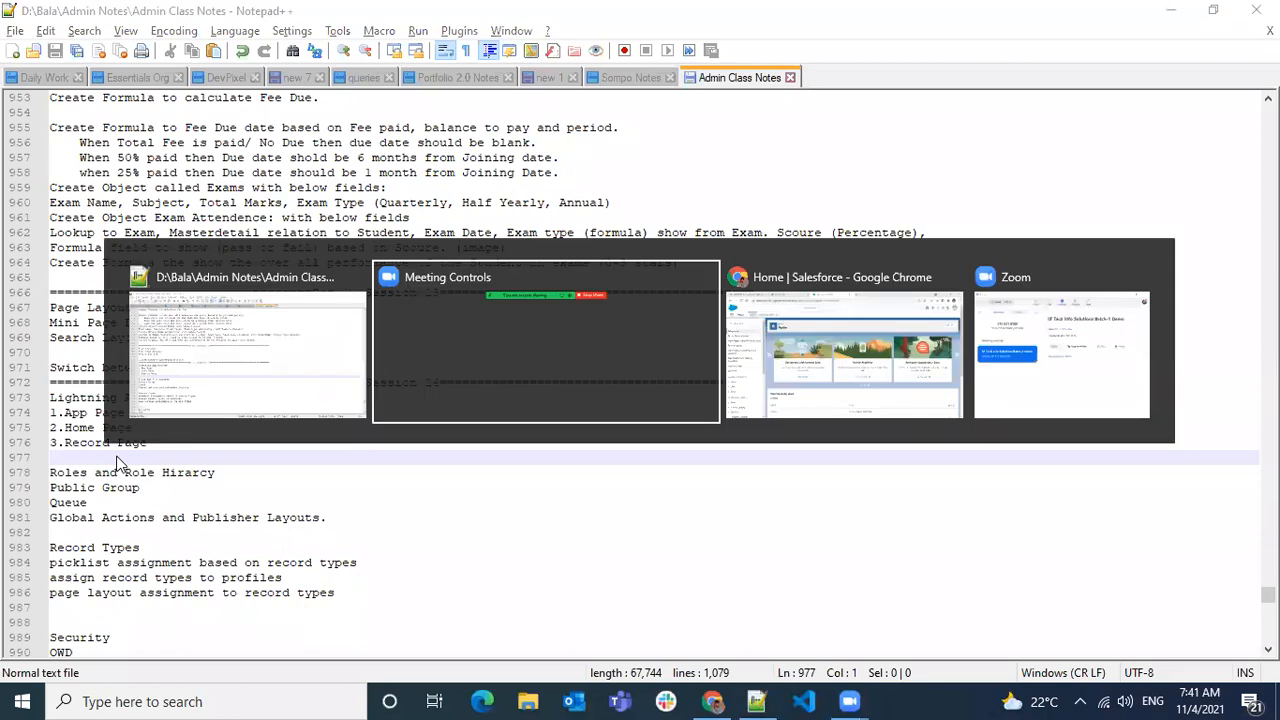
- Bring the Chrome window with Setup Home forward, then move to the WhatsApp tab
{"action": "key", "text": "alt+Tab"}
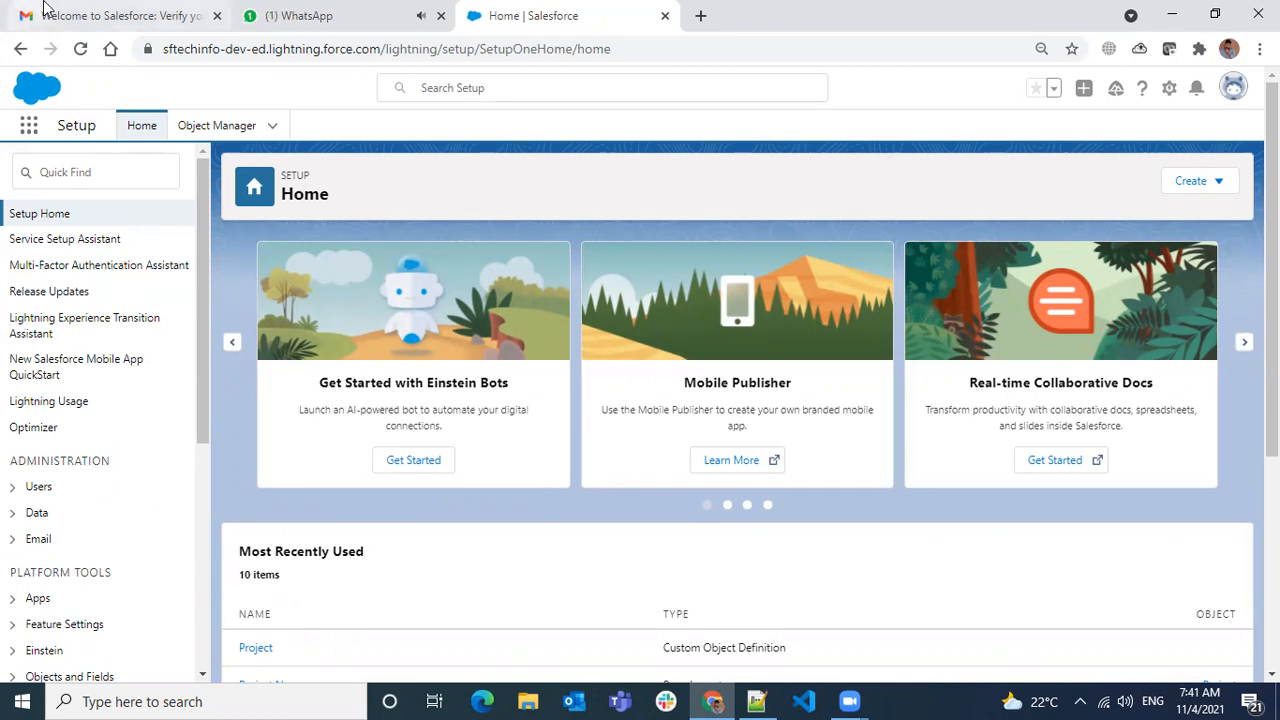
{"action": "left_click", "coordinate": [282, 20]}
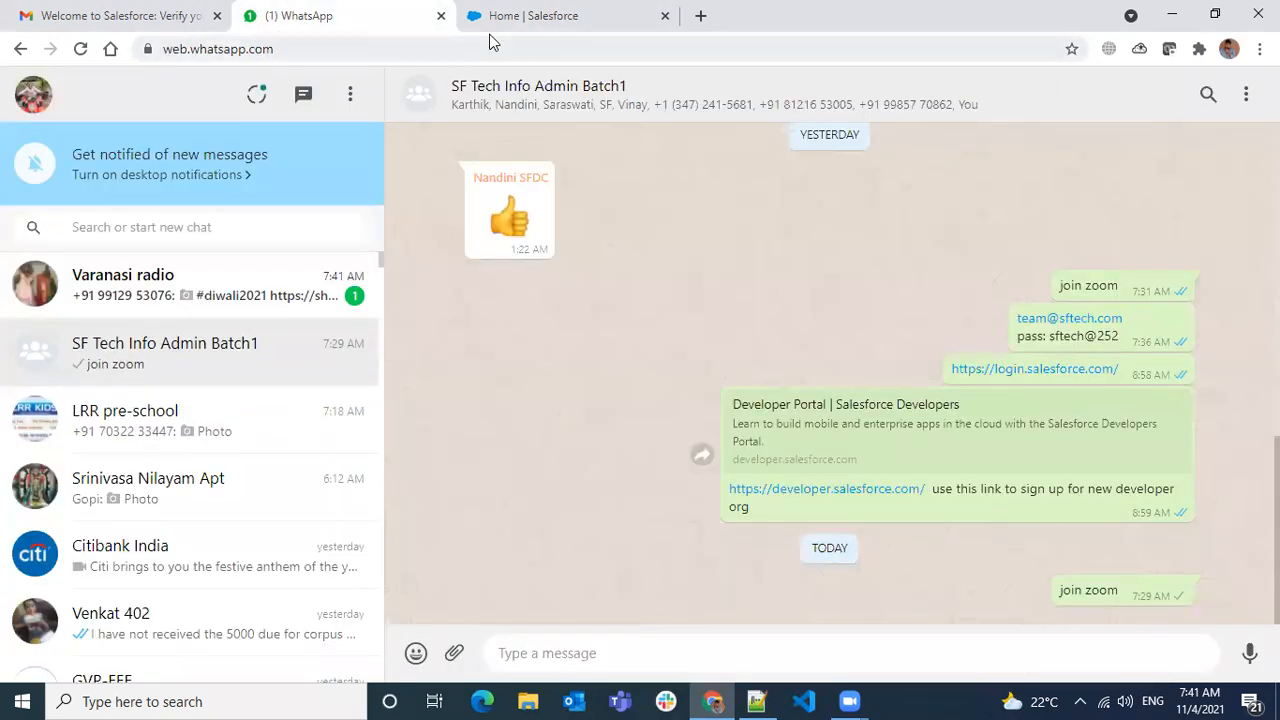
- Go from the WhatsApp group chat back to the 'Home | Salesforce' tab
{"action": "left_click", "coordinate": [520, 18]}
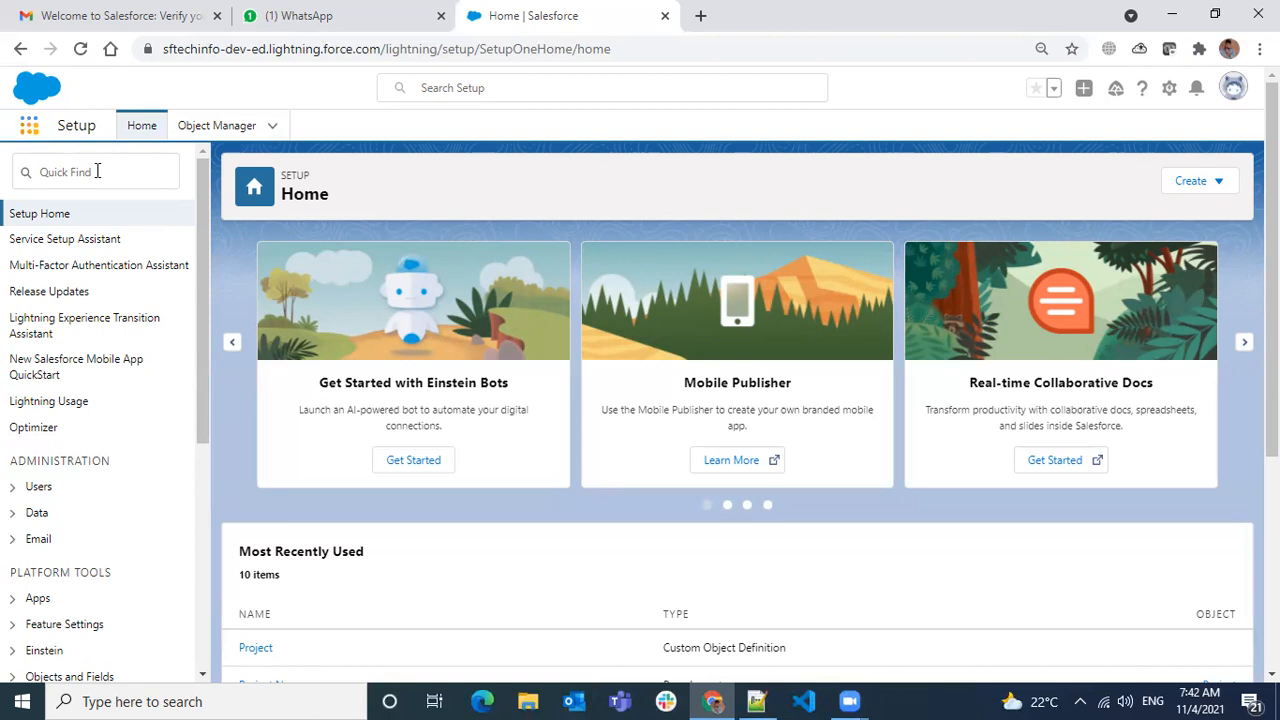
- Launch SF Tech via 'sf t' and show the All Accounts list view with 13 accounts
{"action": "type", "text": "s"}
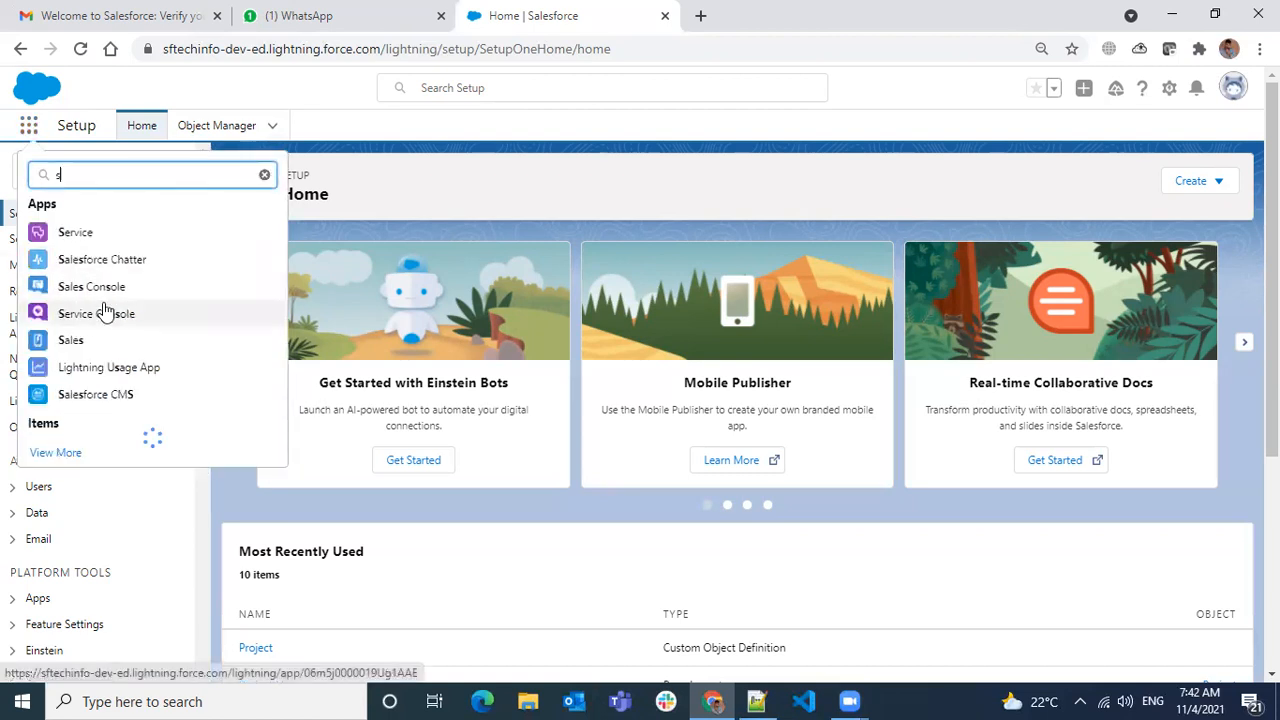
{"action": "type", "text": "f t"}
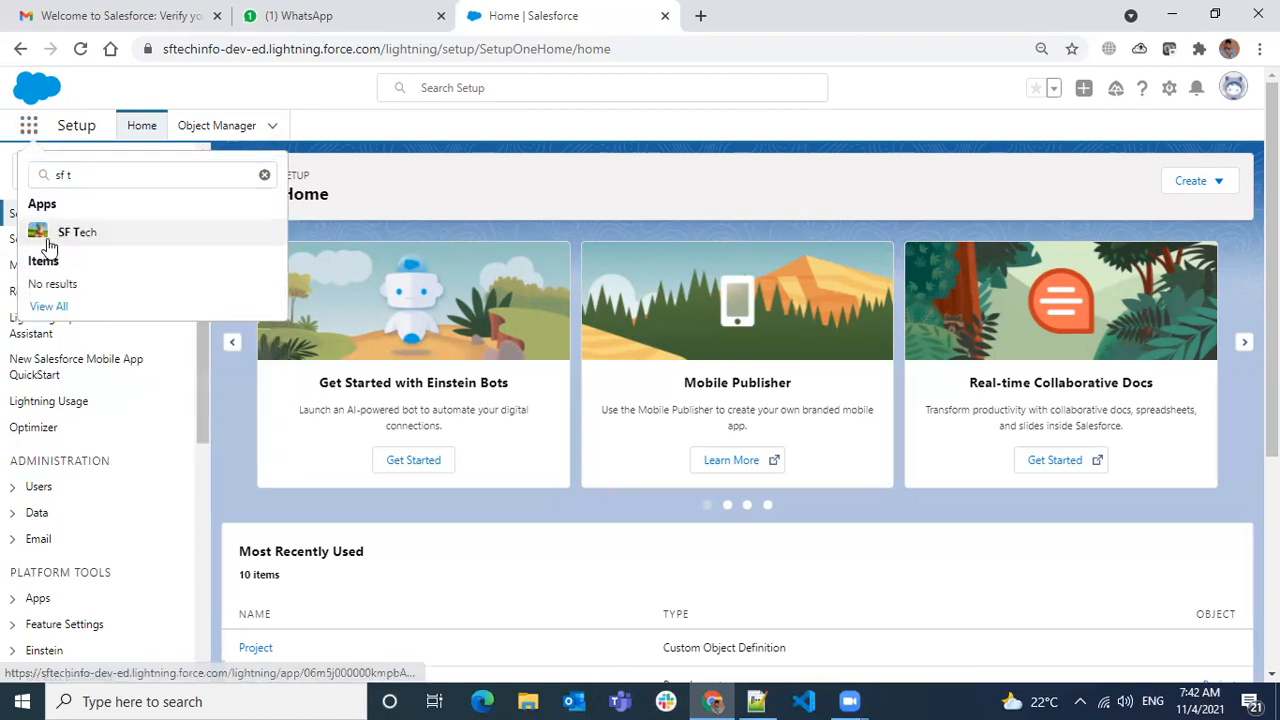
{"action": "left_click", "coordinate": [48, 240]}
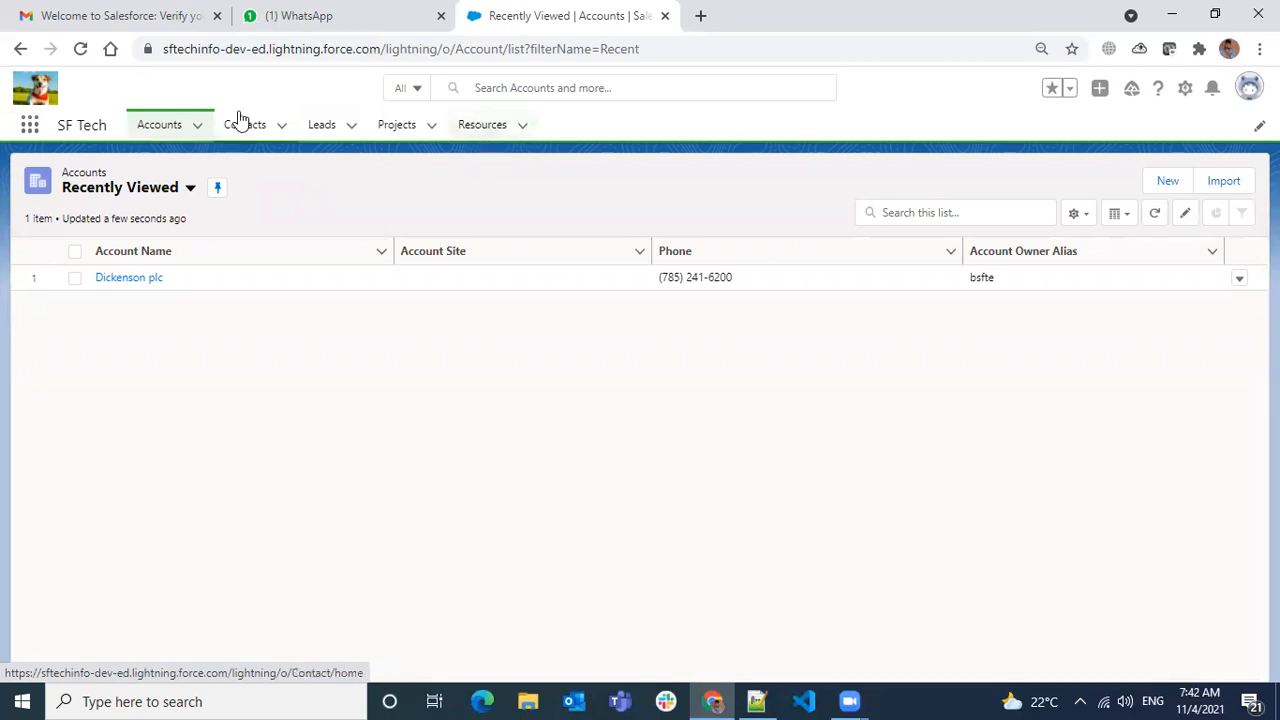
{"action": "left_click", "coordinate": [170, 130]}
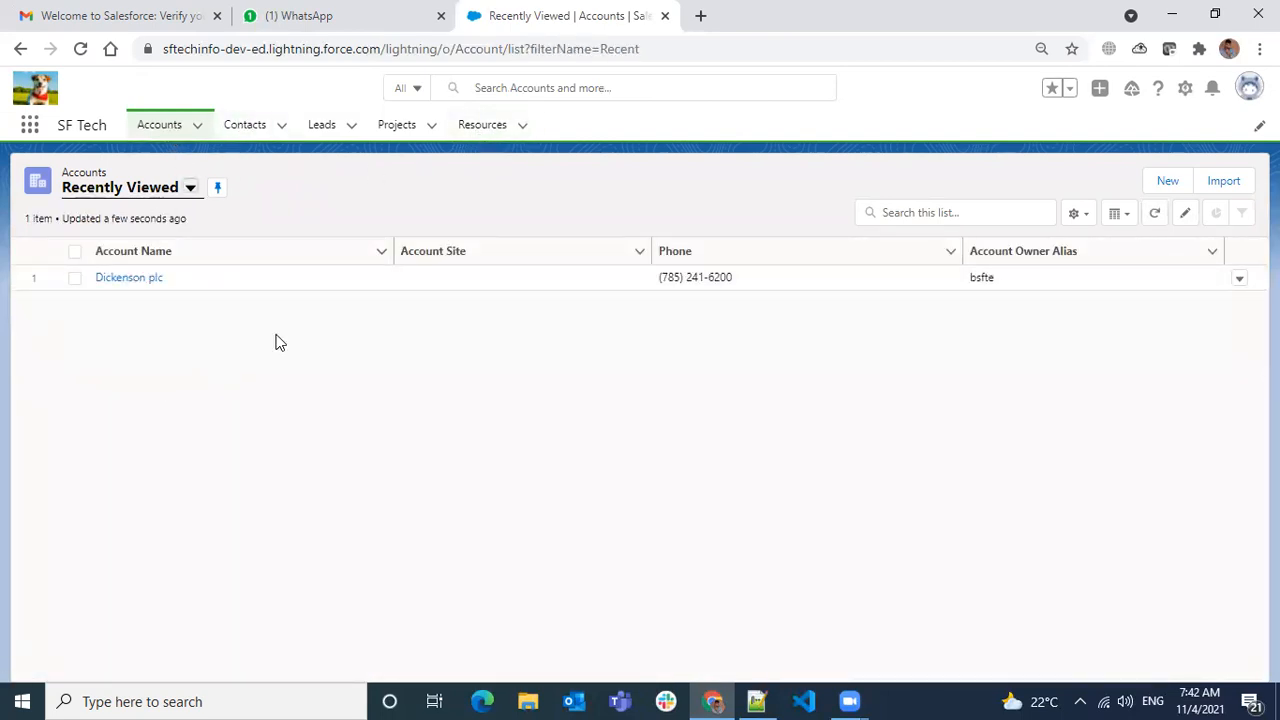
{"action": "left_click", "coordinate": [189, 188]}
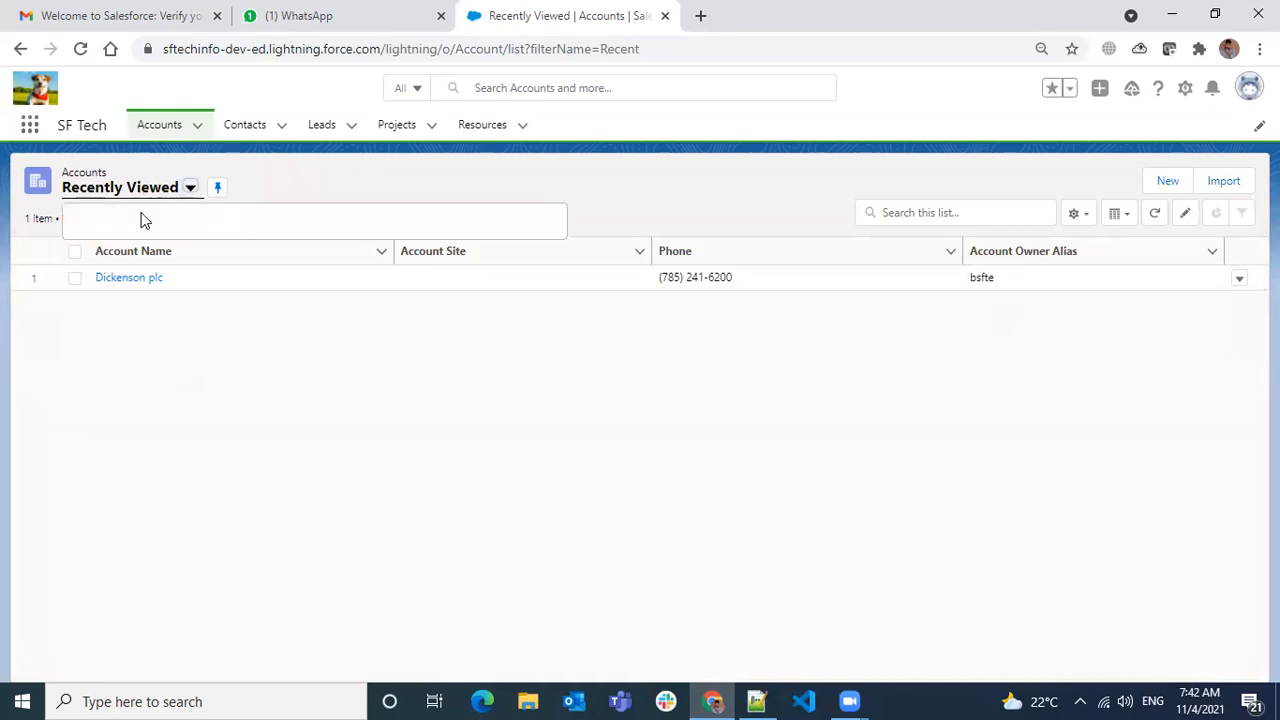
{"action": "left_click", "coordinate": [117, 247]}
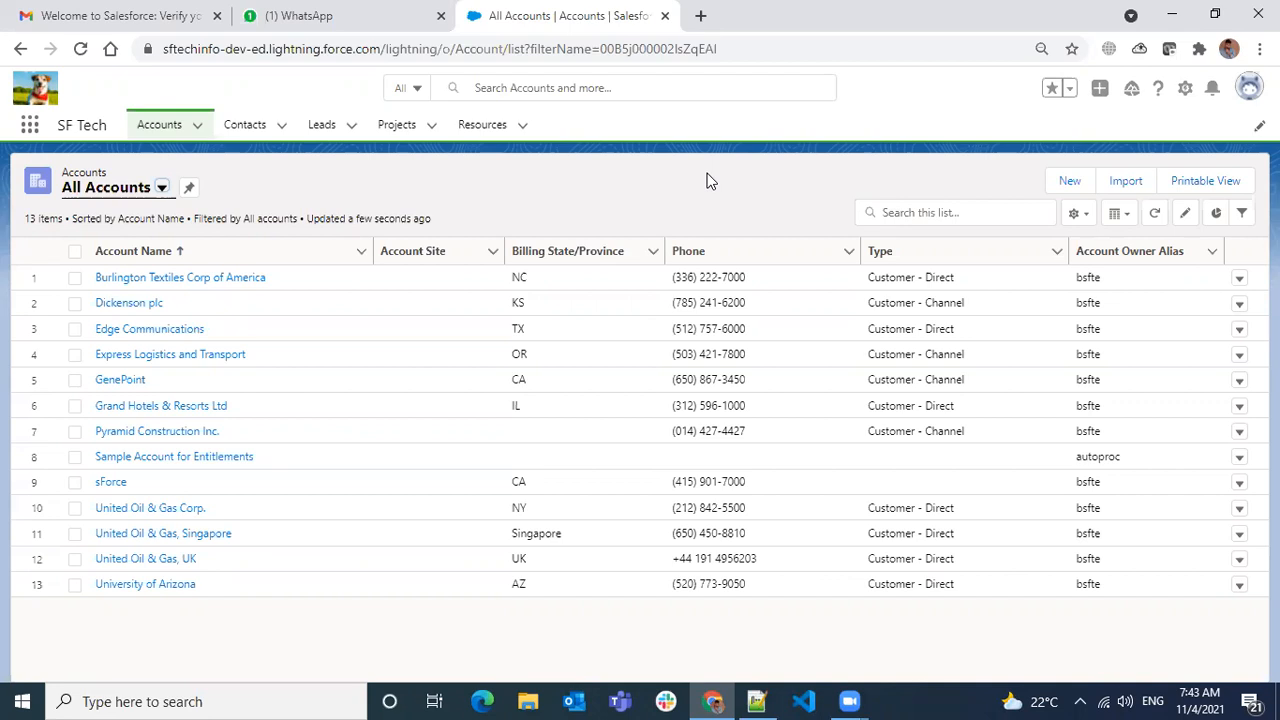
- Open the Burlington Textiles Corp of America account and select its record ID in the address
{"action": "left_click", "coordinate": [167, 280]}
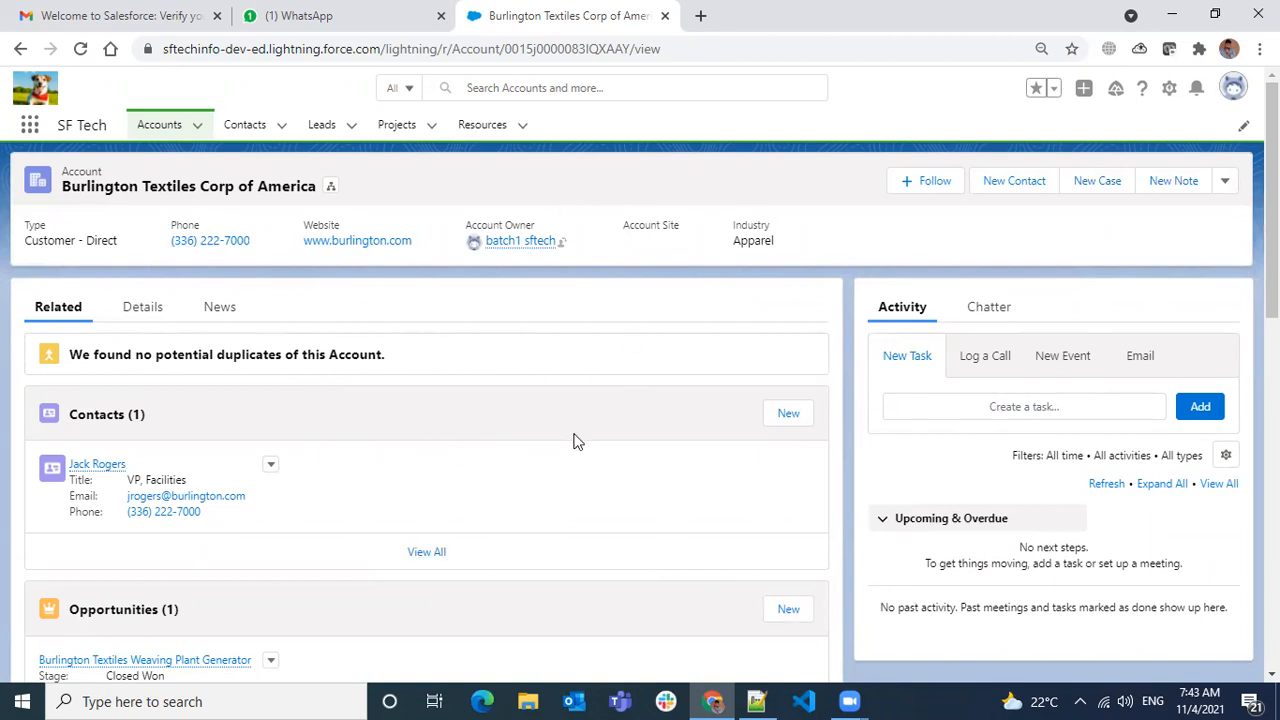
{"action": "scroll", "coordinate": [677, 437], "scroll_direction": "down", "scroll_amount": 4}
{"action": "scroll", "coordinate": [631, 554], "scroll_direction": "up", "scroll_amount": 2}
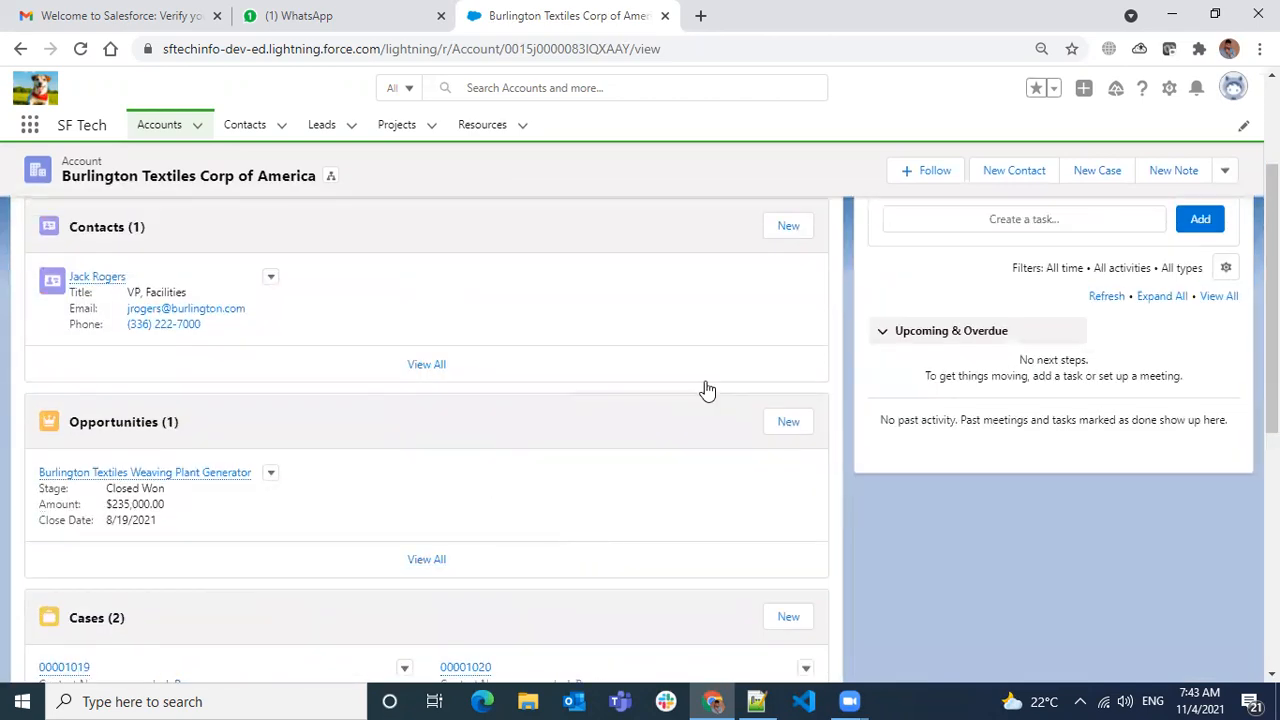
{"action": "scroll", "coordinate": [935, 568], "scroll_direction": "up", "scroll_amount": 2}
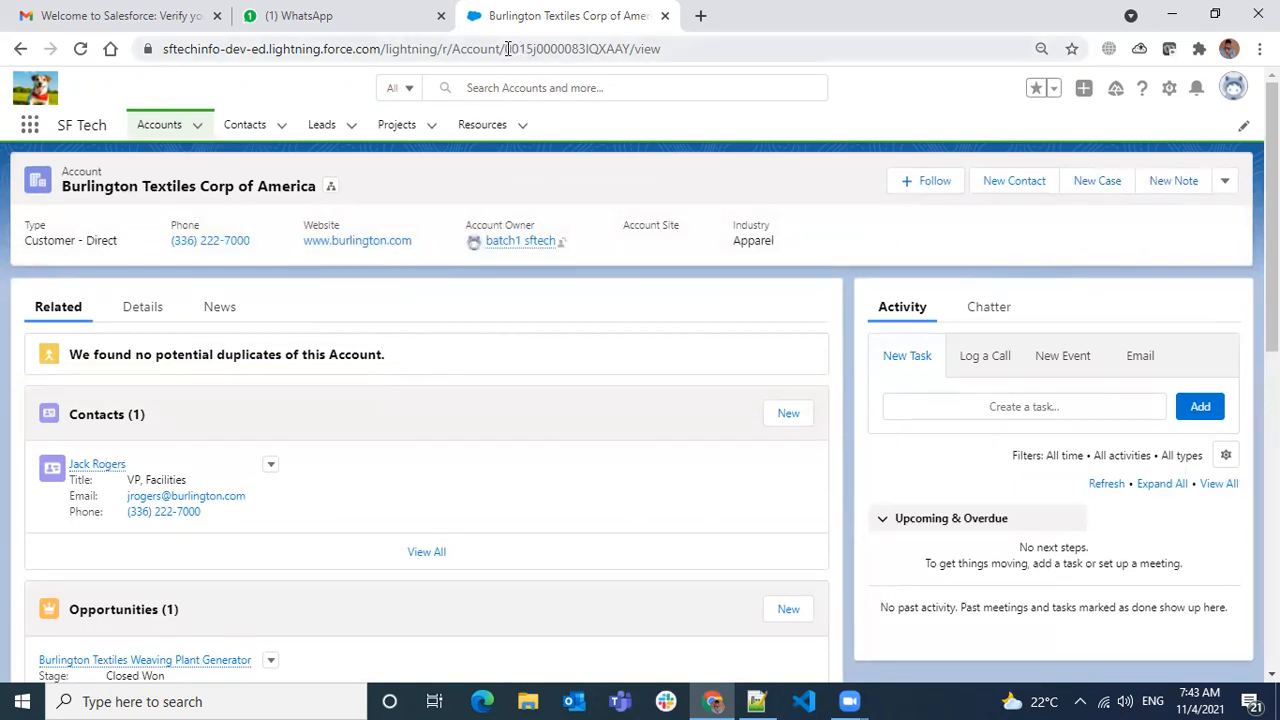
{"action": "left_click_drag", "start_coordinate": [507, 49], "coordinate": [632, 49]}
{"action": "left_click_drag", "start_coordinate": [506, 50], "coordinate": [628, 50]}
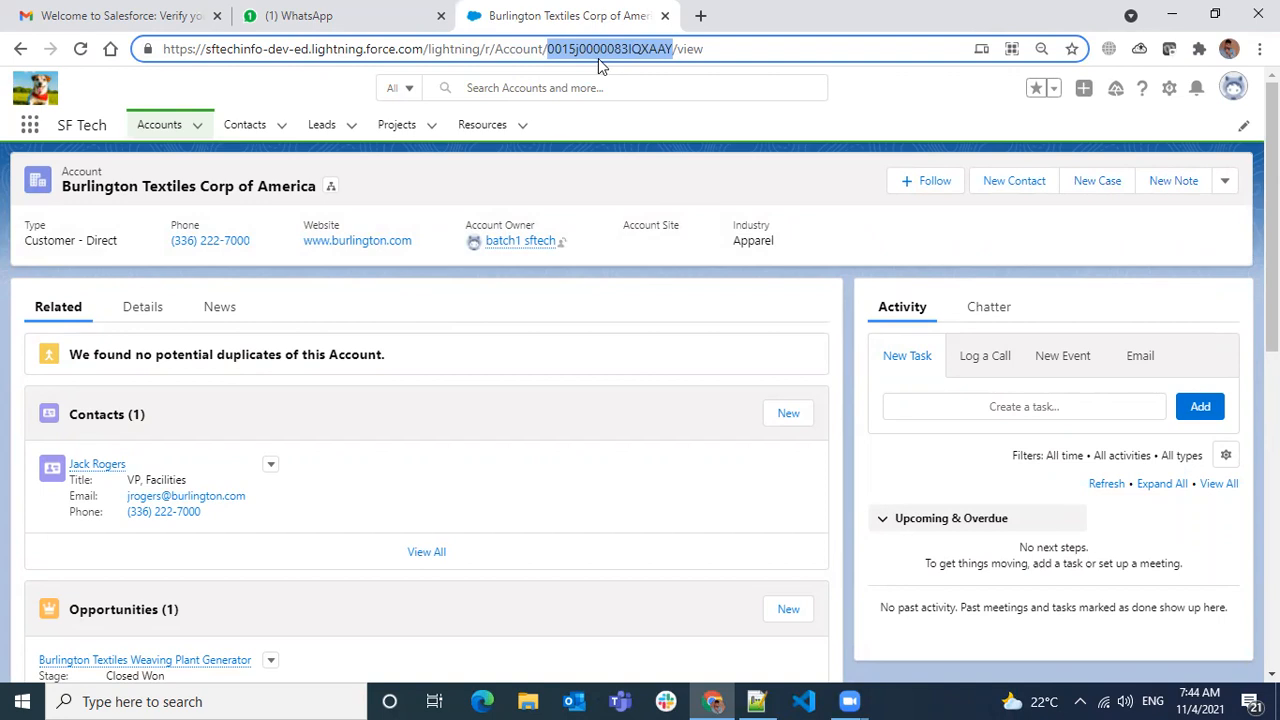
{"action": "left_click", "coordinate": [640, 132]}
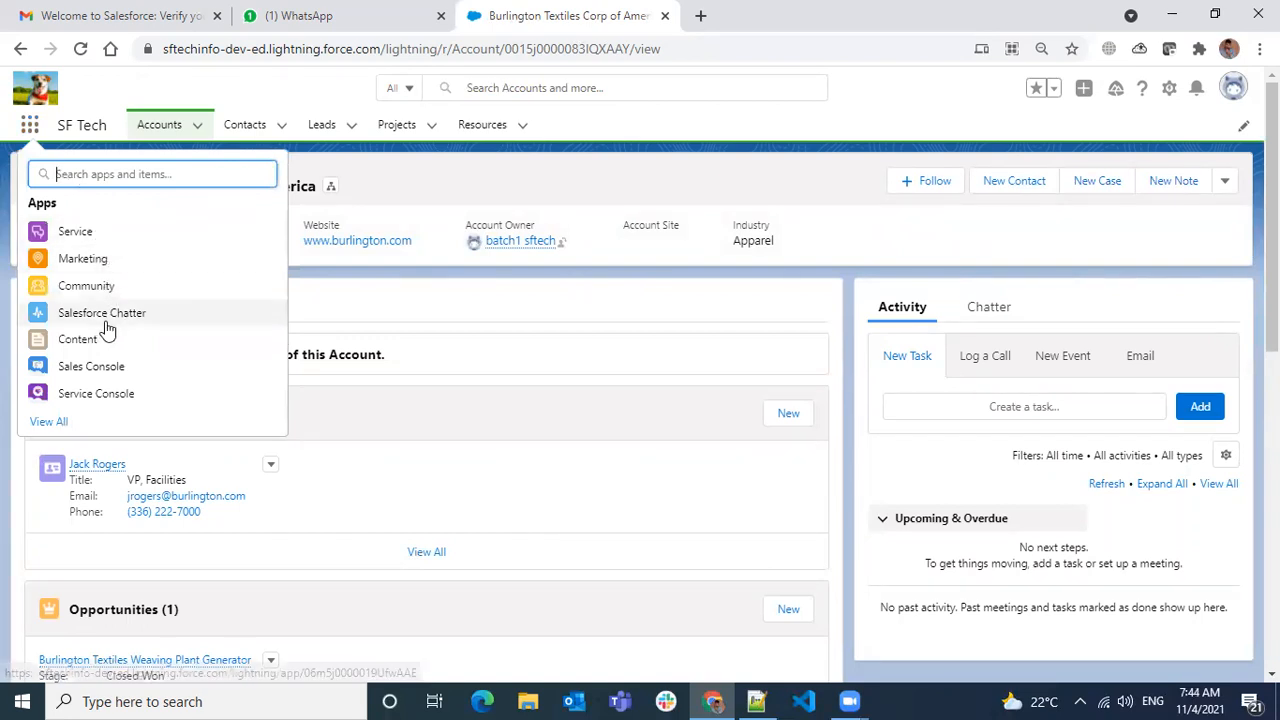
- Switch to the Sales app via 'sales' and browse its Home page and Quarterly Performance chart
{"action": "type", "text": "sa"}
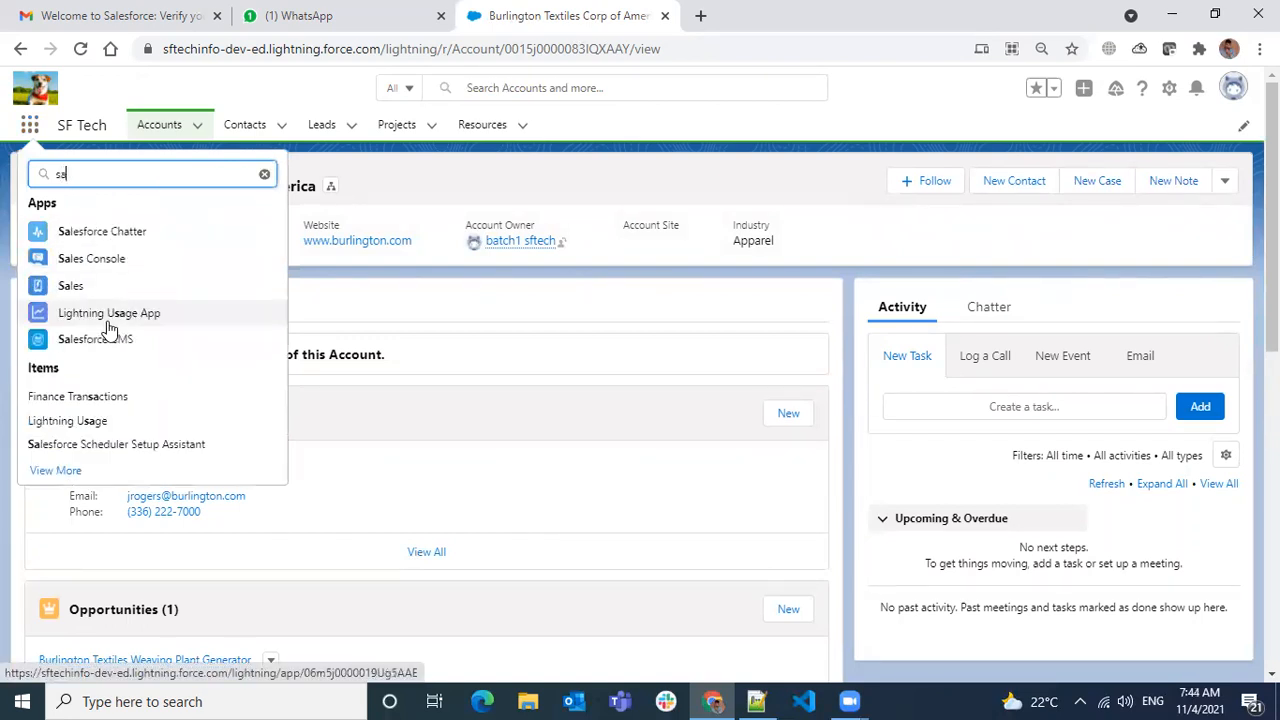
{"action": "type", "text": "les"}
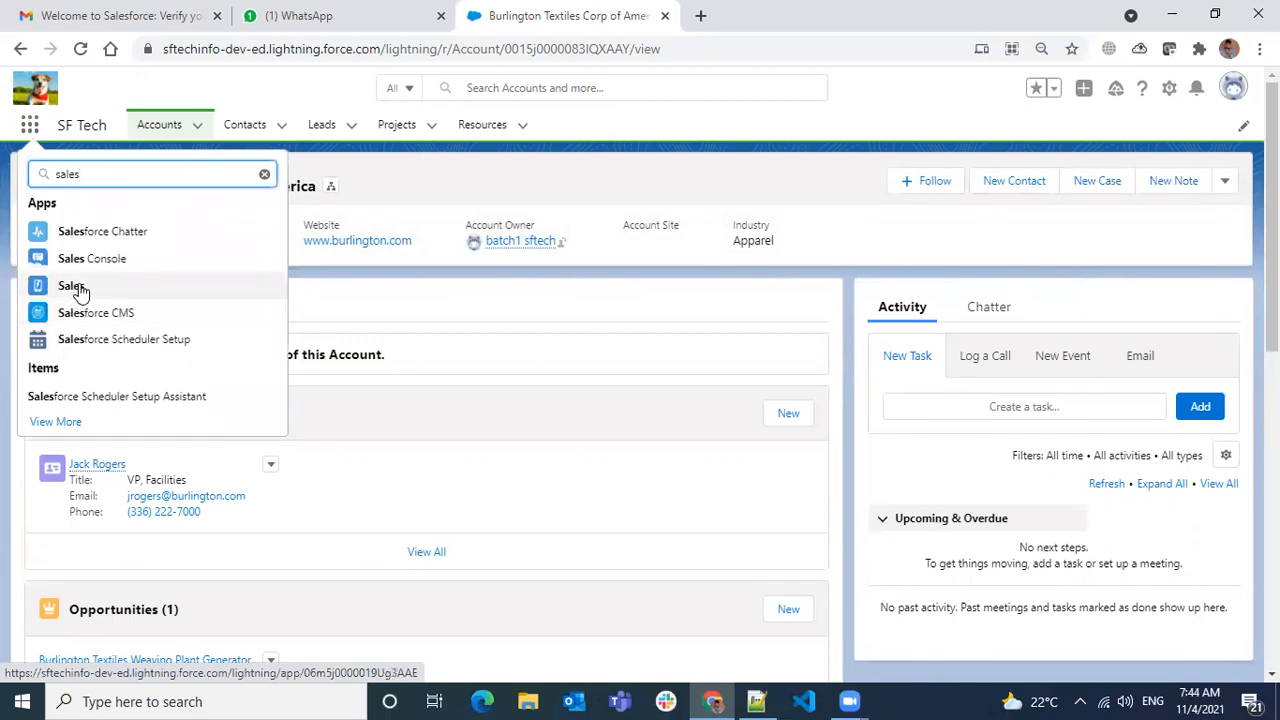
{"action": "left_click", "coordinate": [117, 286]}
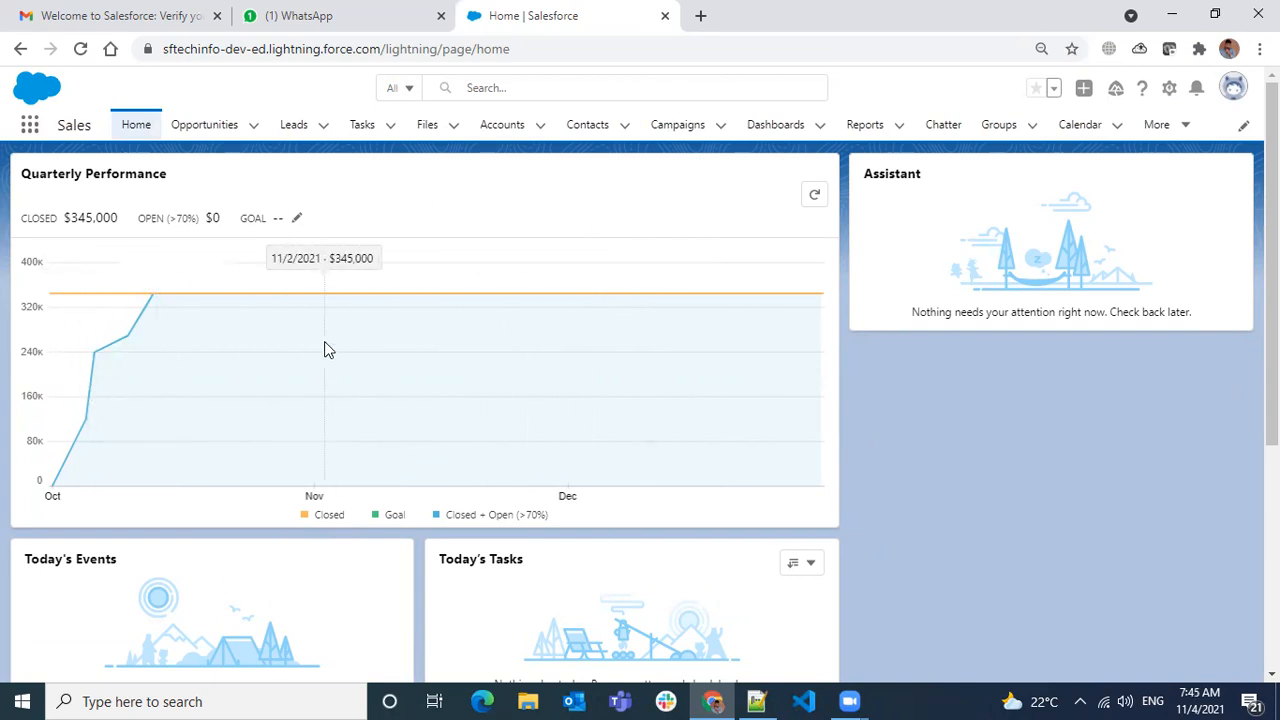
{"action": "scroll", "coordinate": [336, 451], "scroll_direction": "down", "scroll_amount": 1}
{"action": "scroll", "coordinate": [330, 455], "scroll_direction": "down", "scroll_amount": 1}
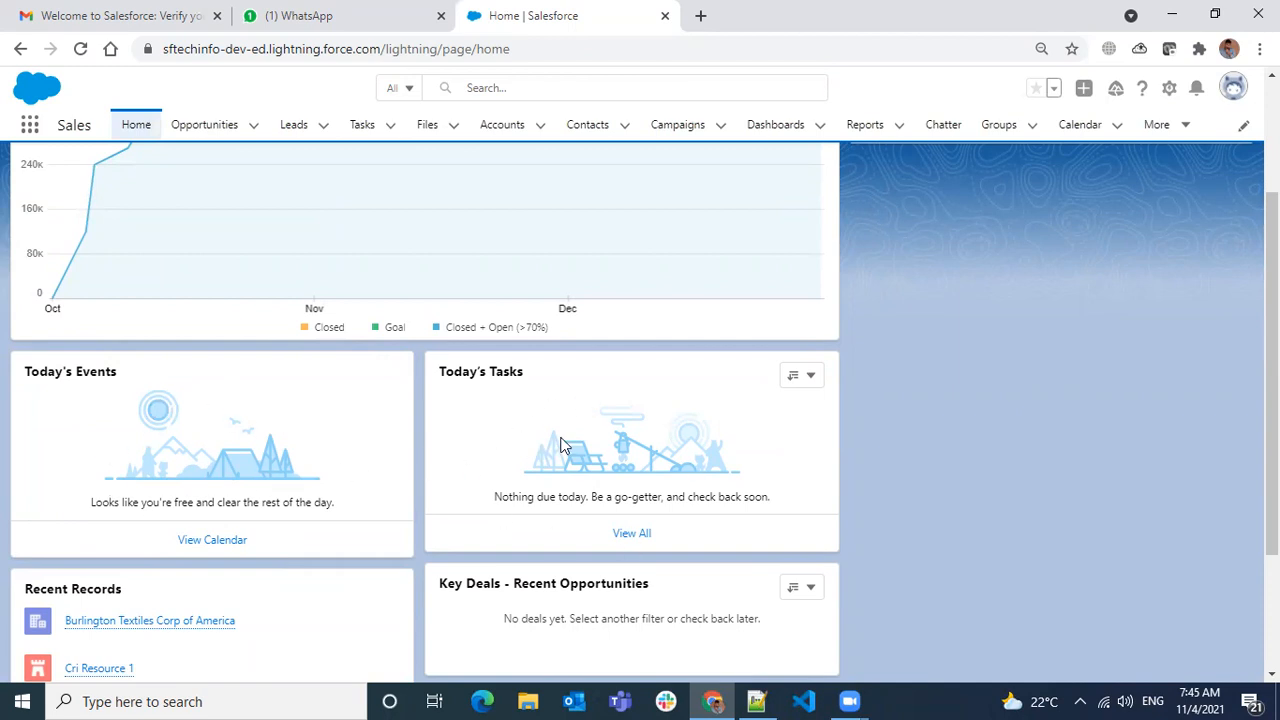
{"action": "scroll", "coordinate": [560, 445], "scroll_direction": "down", "scroll_amount": 2}
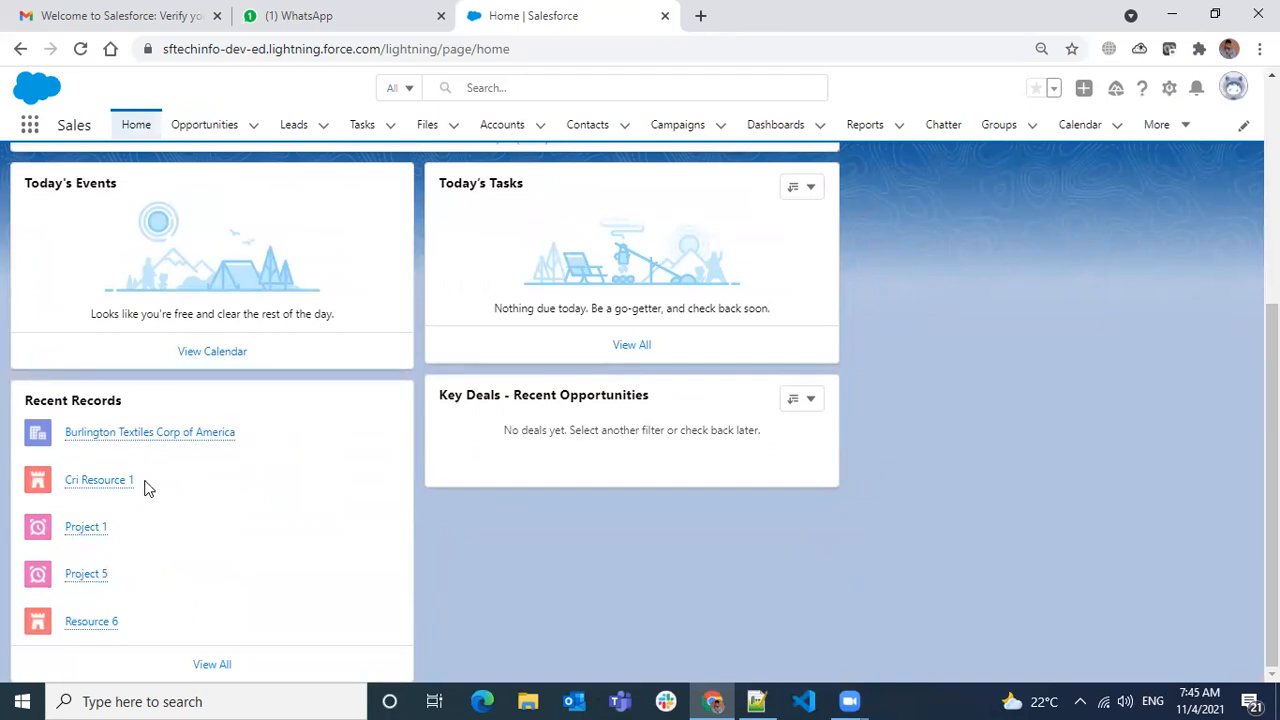
{"action": "mouse_move", "coordinate": [129, 437]}
{"action": "scroll", "coordinate": [538, 501], "scroll_direction": "up", "scroll_amount": 4}
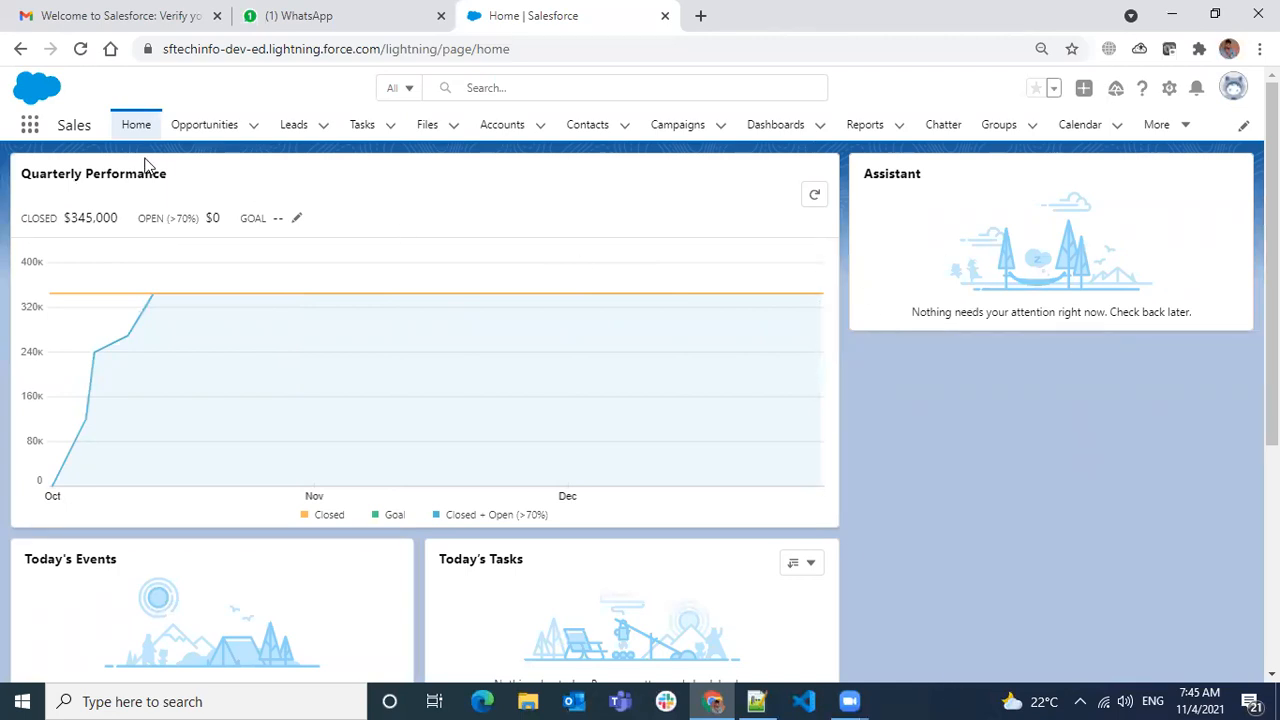
{"action": "mouse_move", "coordinate": [176, 298]}
- Open Burlington Textiles Corp of America from the Sales app's Accounts list
{"action": "left_click", "coordinate": [505, 133]}
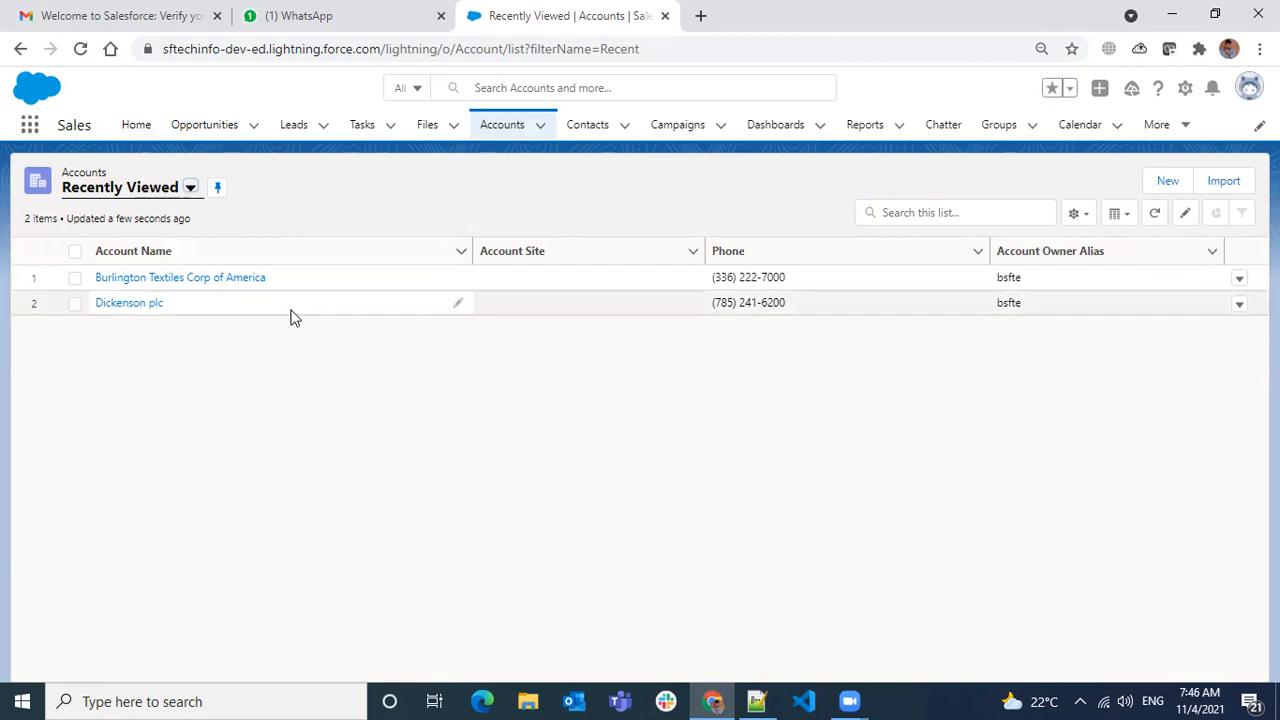
{"action": "left_click", "coordinate": [172, 279]}
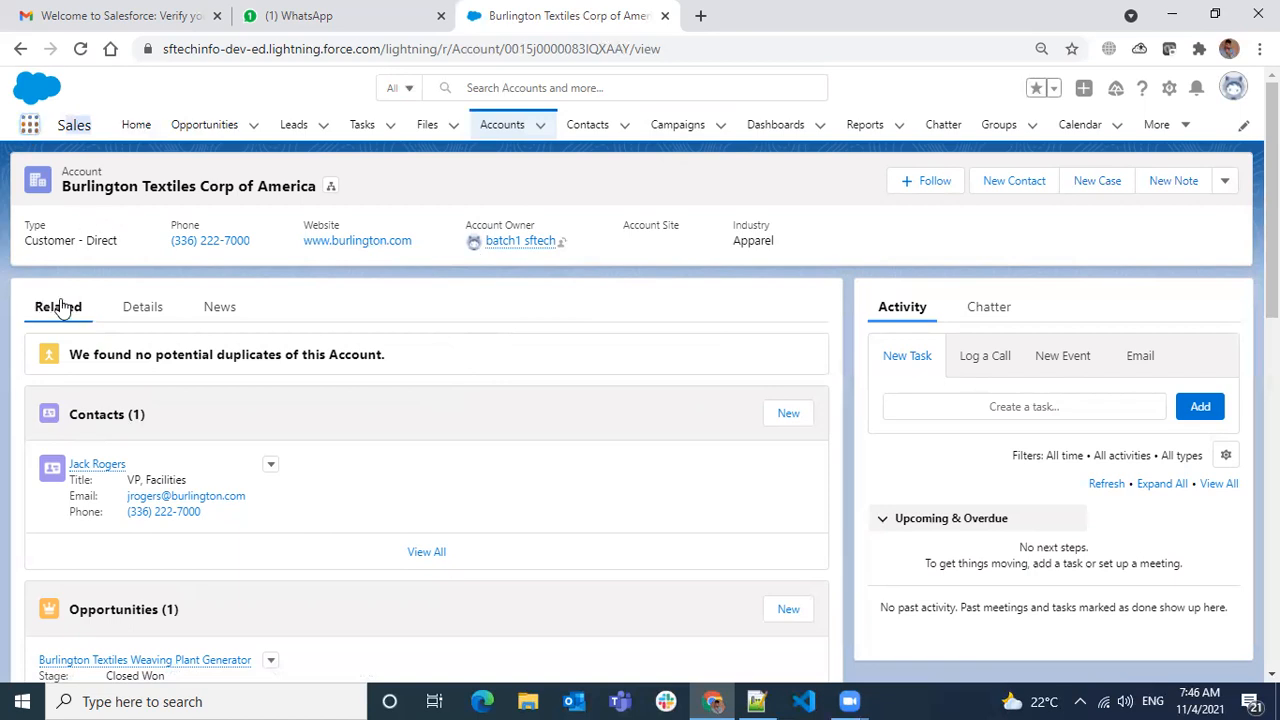
- Close the App Launcher and bring up the gear icon's Setup menu
{"action": "left_click", "coordinate": [564, 175]}
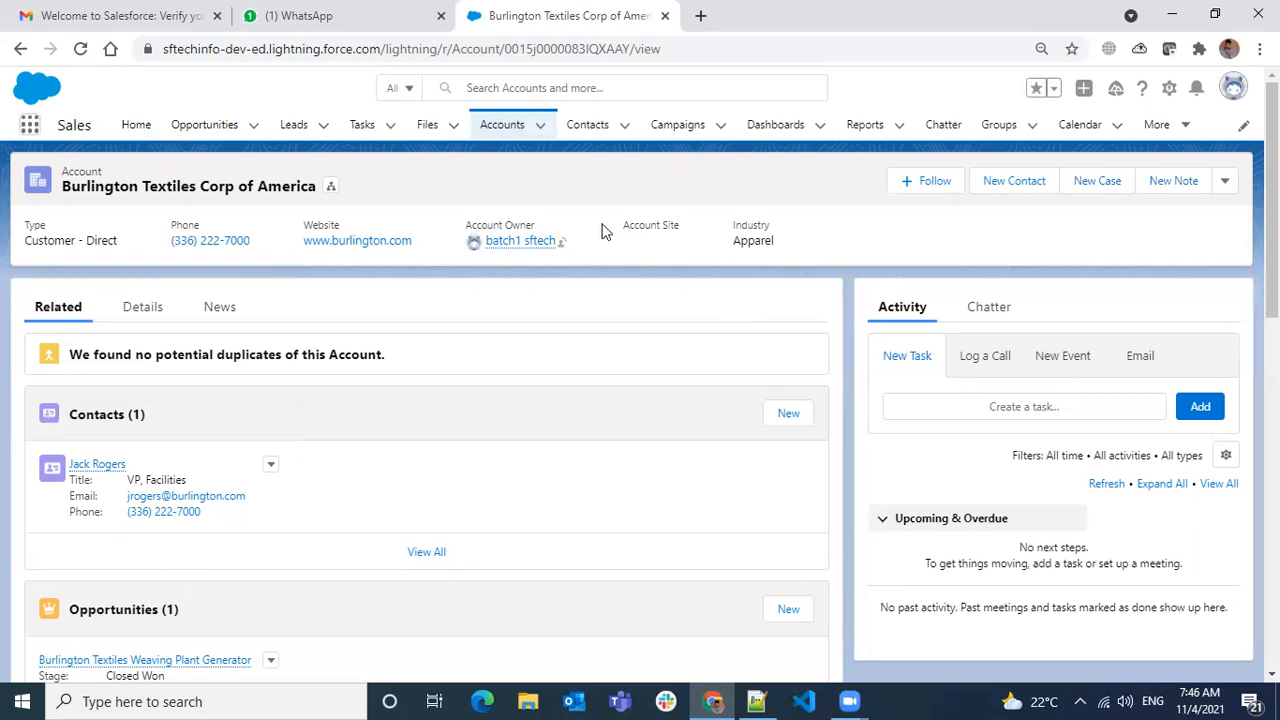
{"action": "left_click", "coordinate": [1168, 92]}
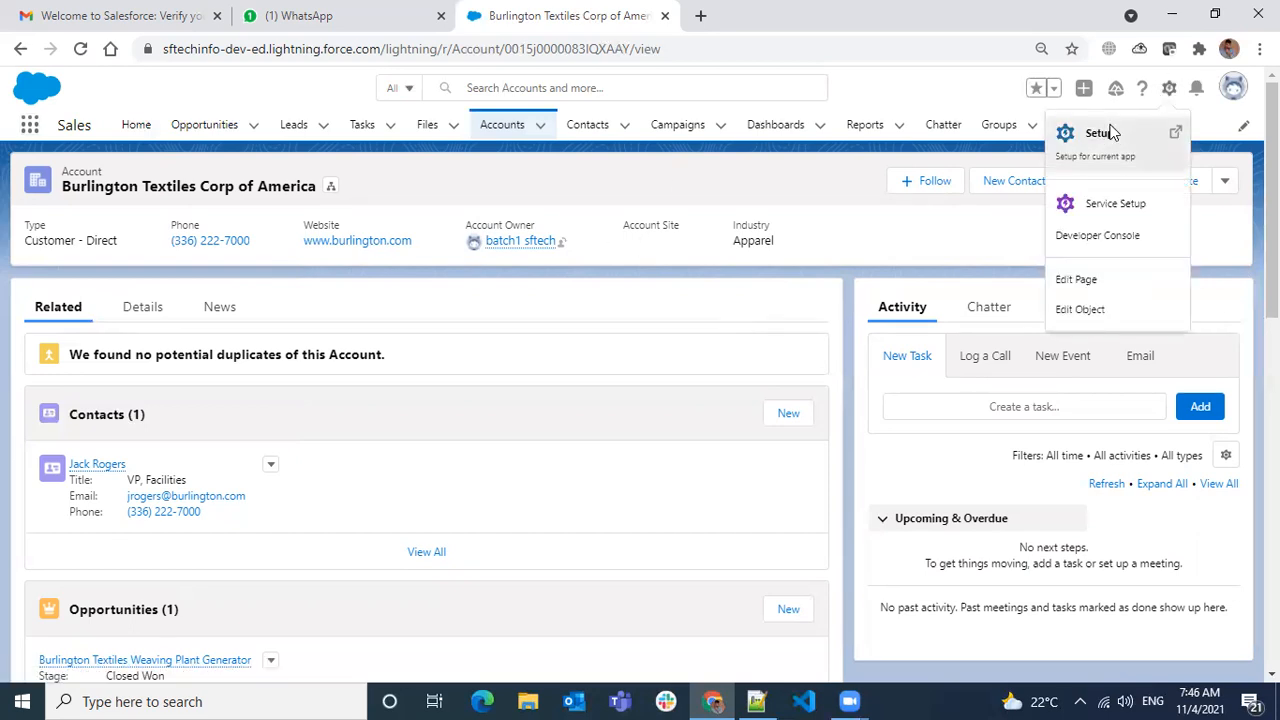
- Open Lightning App Builder in Setup via 'lightning app', then return to the Burlington Textiles account
{"action": "left_click", "coordinate": [1106, 132]}
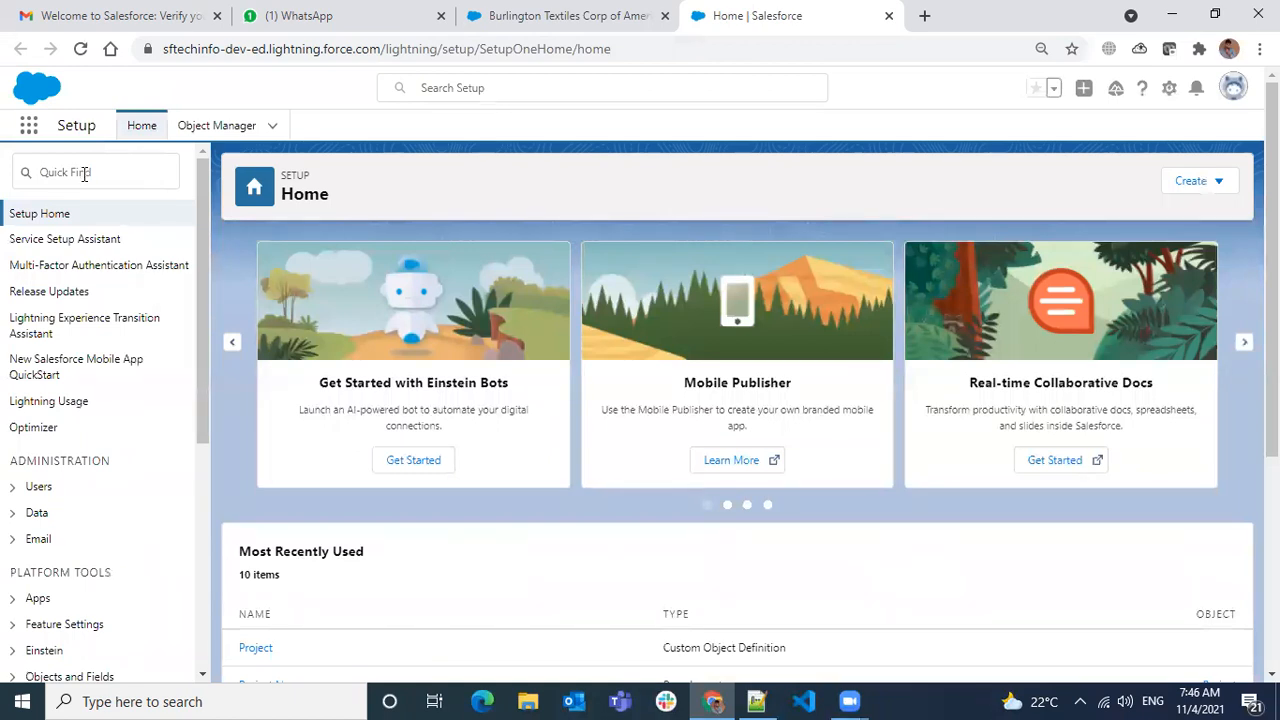
{"action": "left_click", "coordinate": [84, 174]}
{"action": "type", "text": "l"}
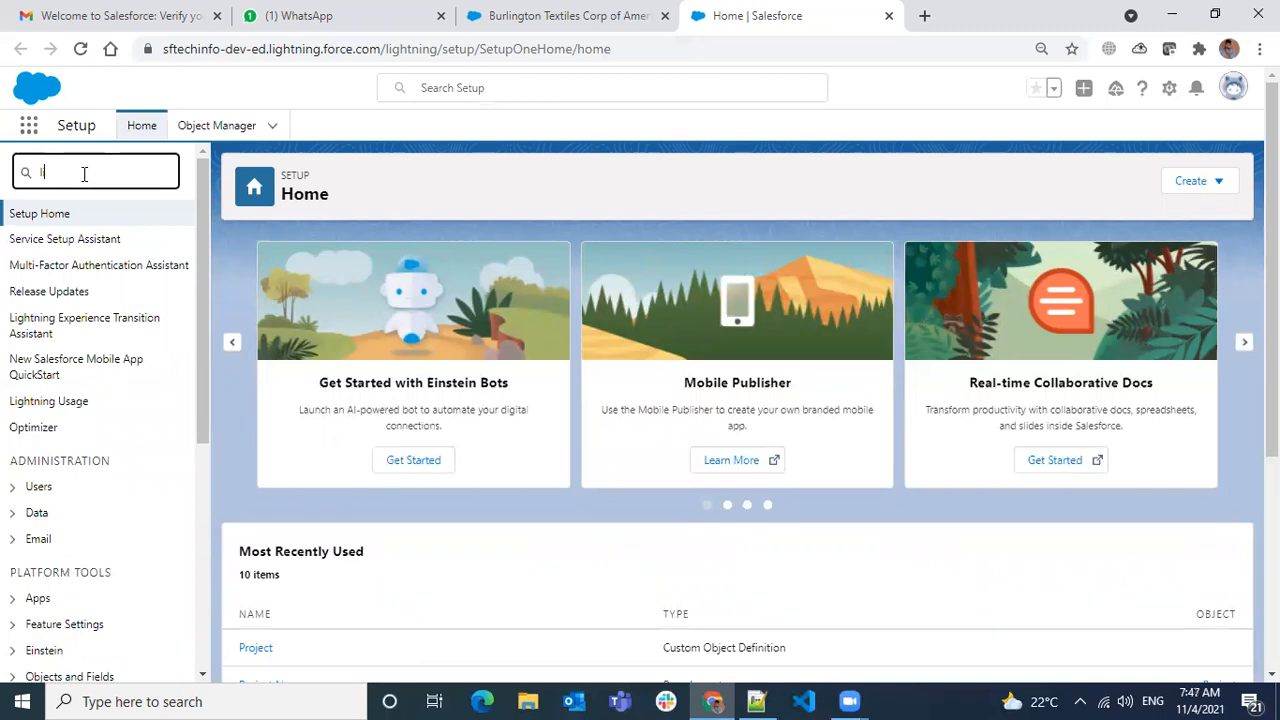
{"action": "type", "text": "ightning app b"}
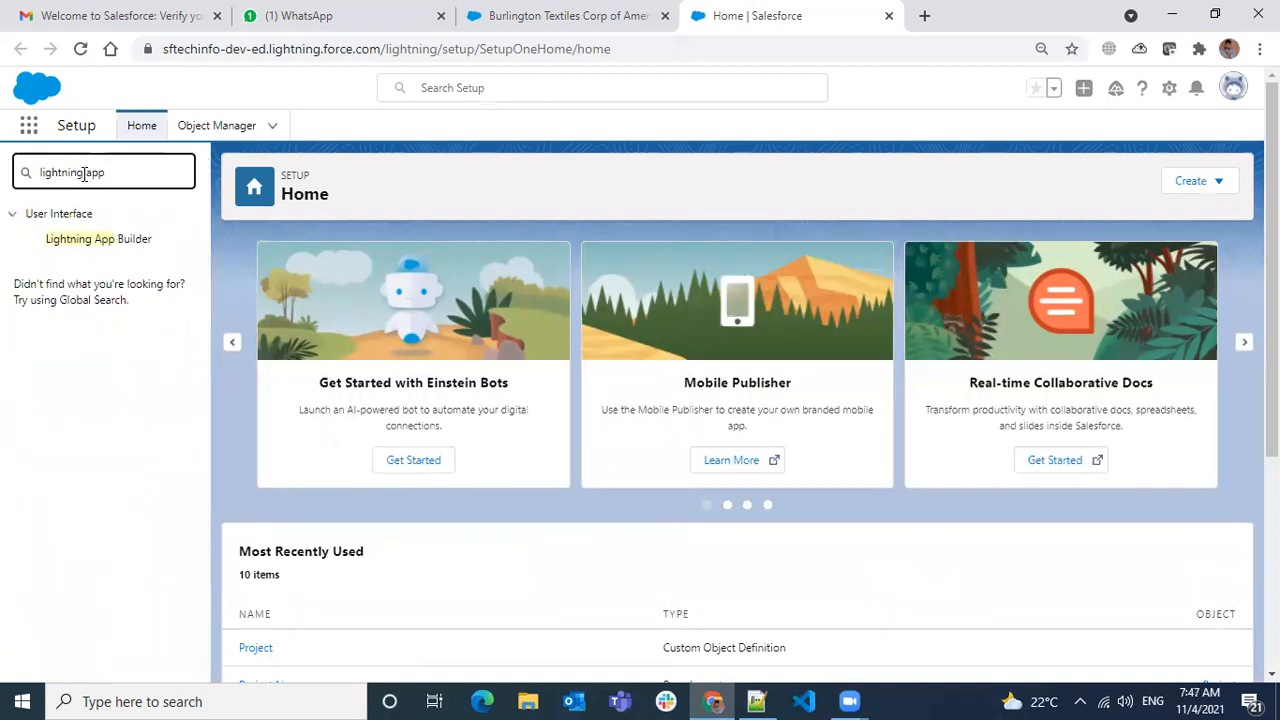
{"action": "left_click", "coordinate": [95, 239]}
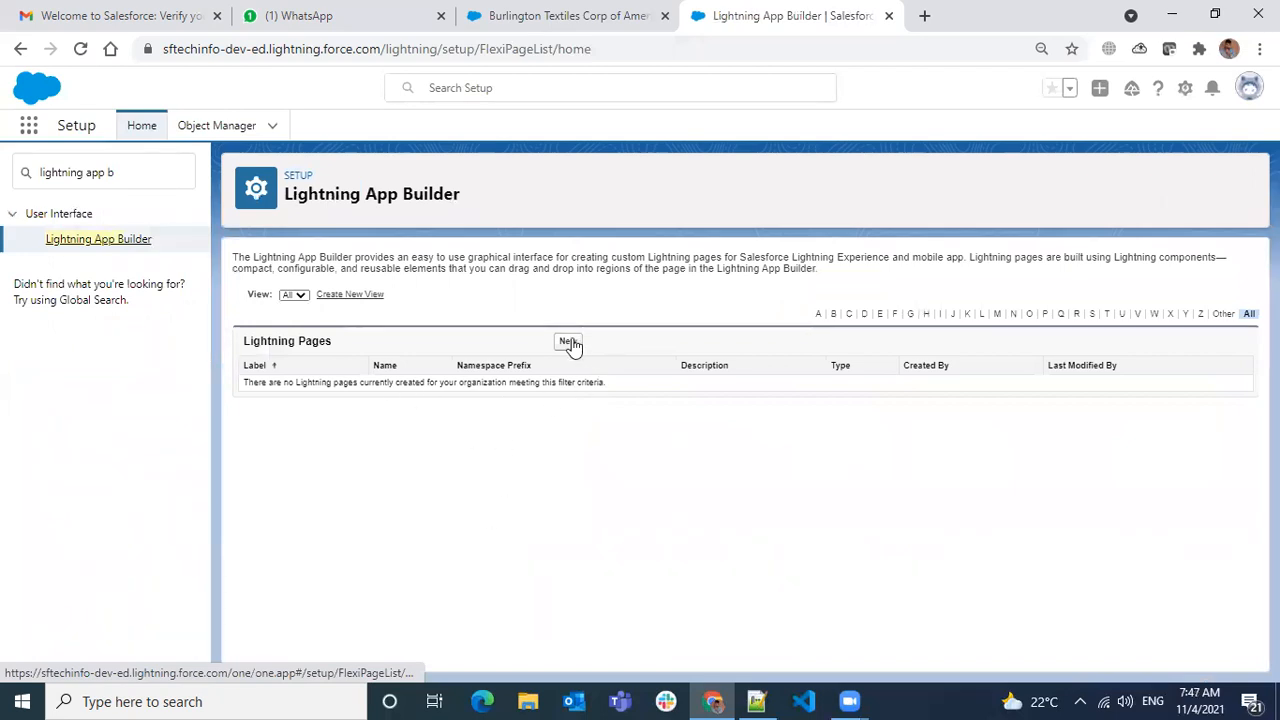
{"action": "left_click", "coordinate": [483, 20]}
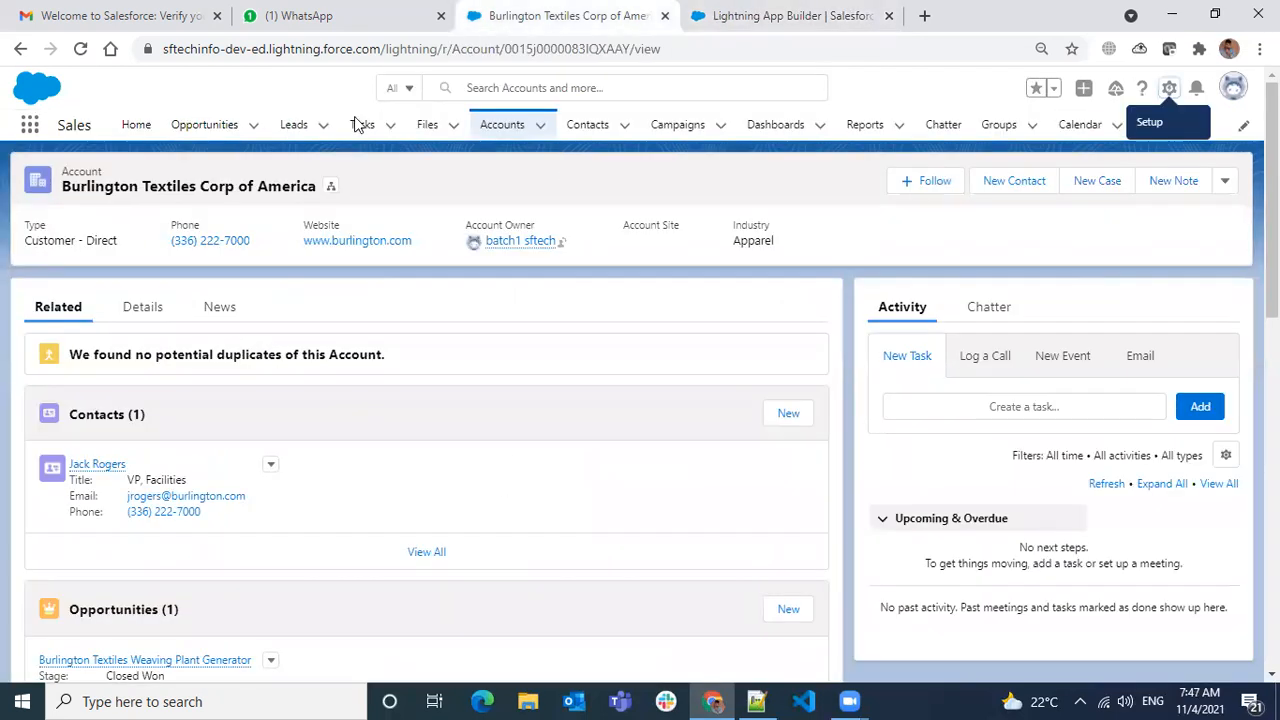
- Switch to SF Tech via 'sf' and open Project 1 from Projects to review its details
{"action": "left_click", "coordinate": [30, 124]}
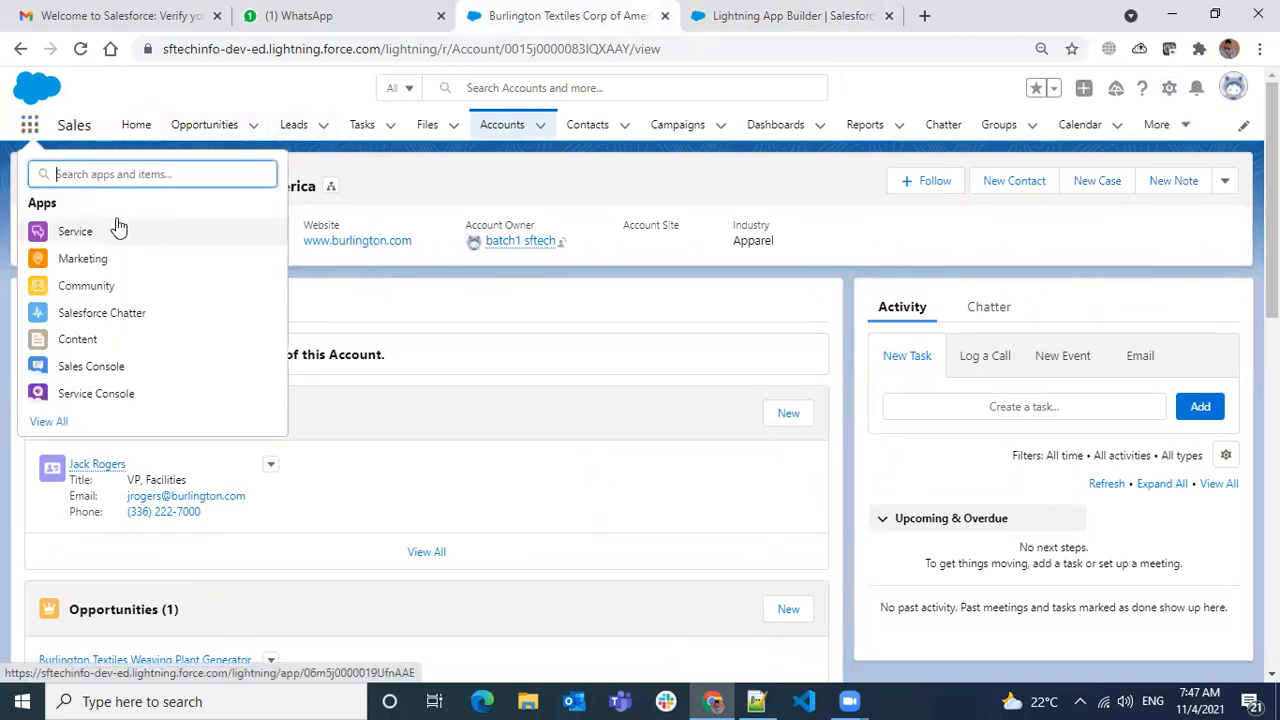
{"action": "type", "text": "sf"}
{"action": "left_click", "coordinate": [77, 316]}
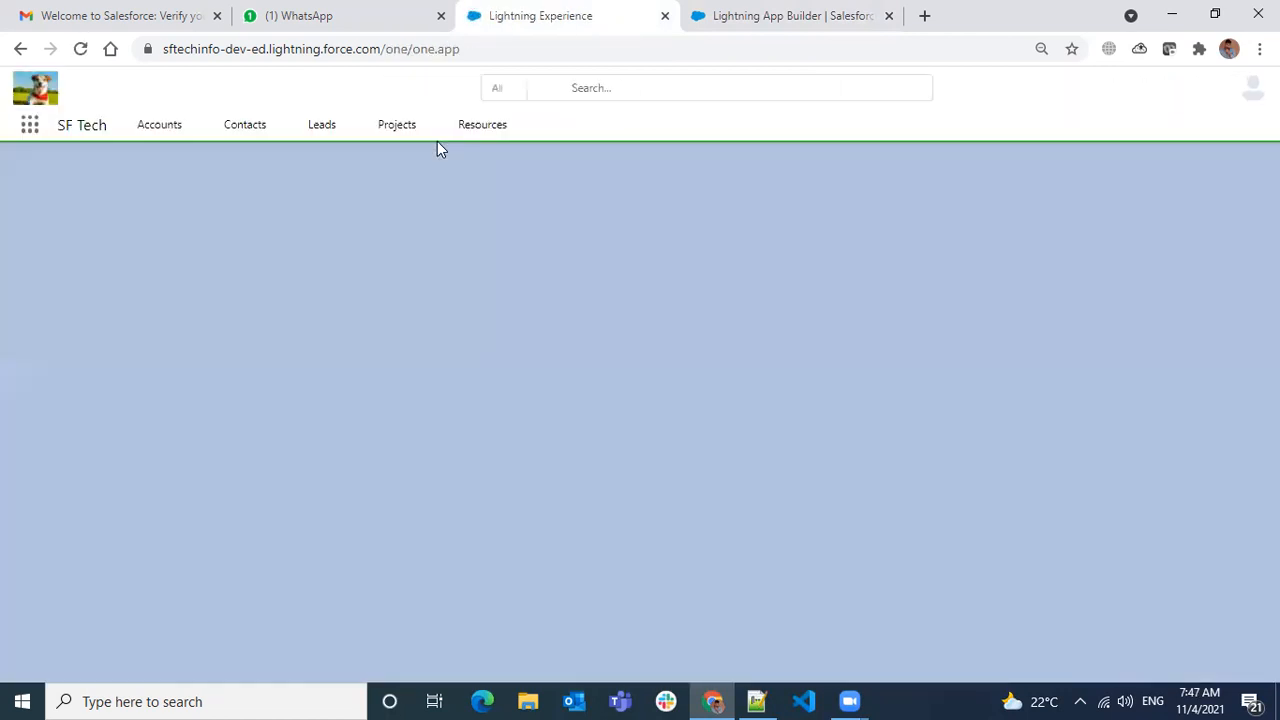
{"action": "left_click", "coordinate": [395, 129]}
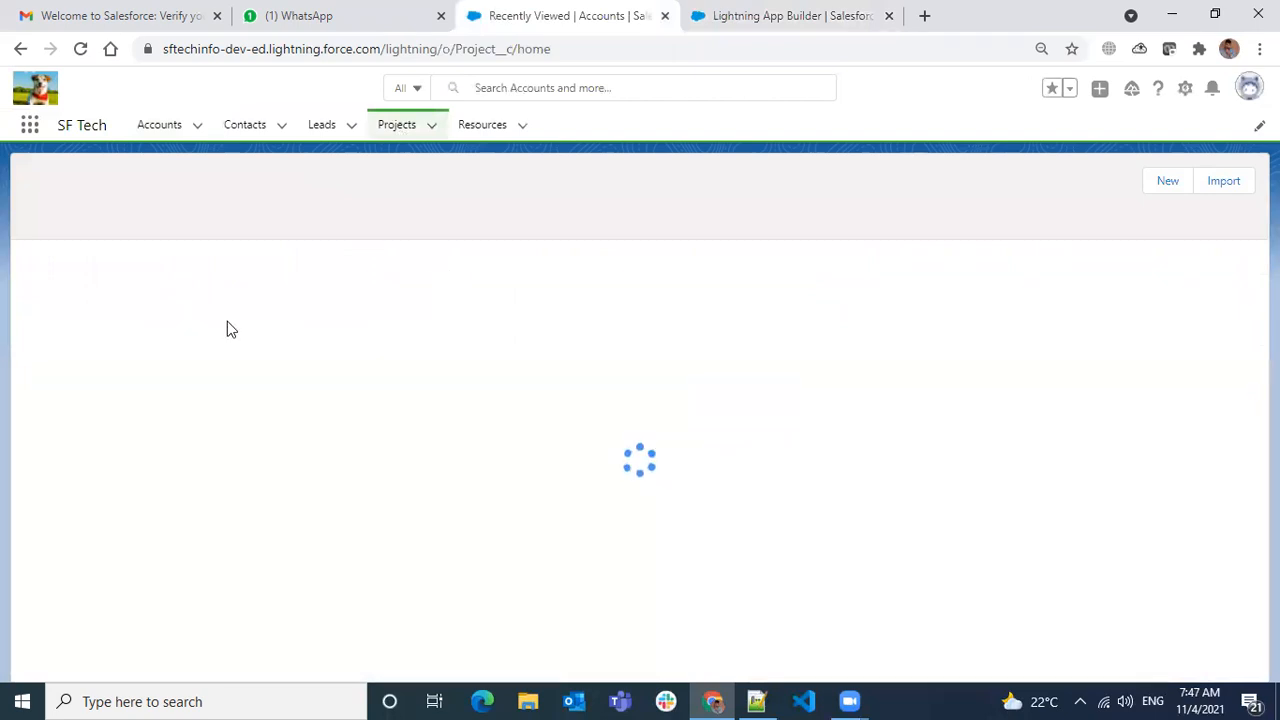
{"action": "left_click", "coordinate": [128, 280]}
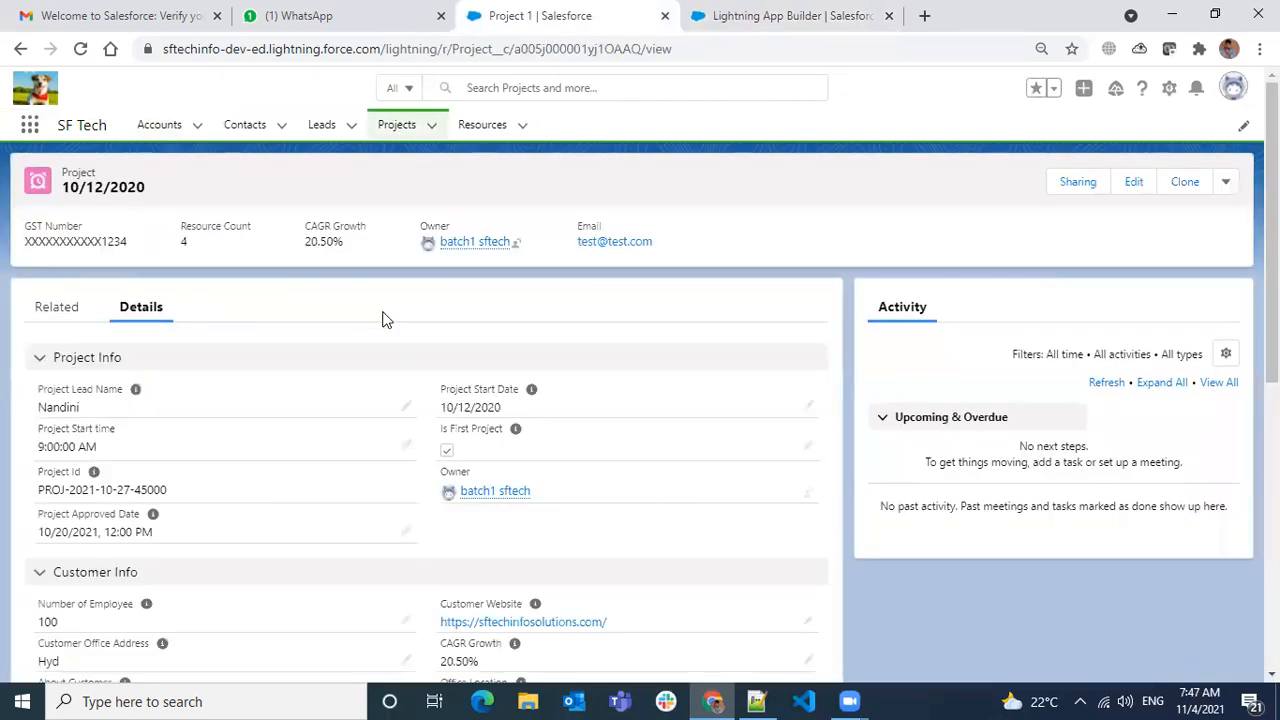
{"action": "scroll", "coordinate": [455, 413], "scroll_direction": "down", "scroll_amount": 6}
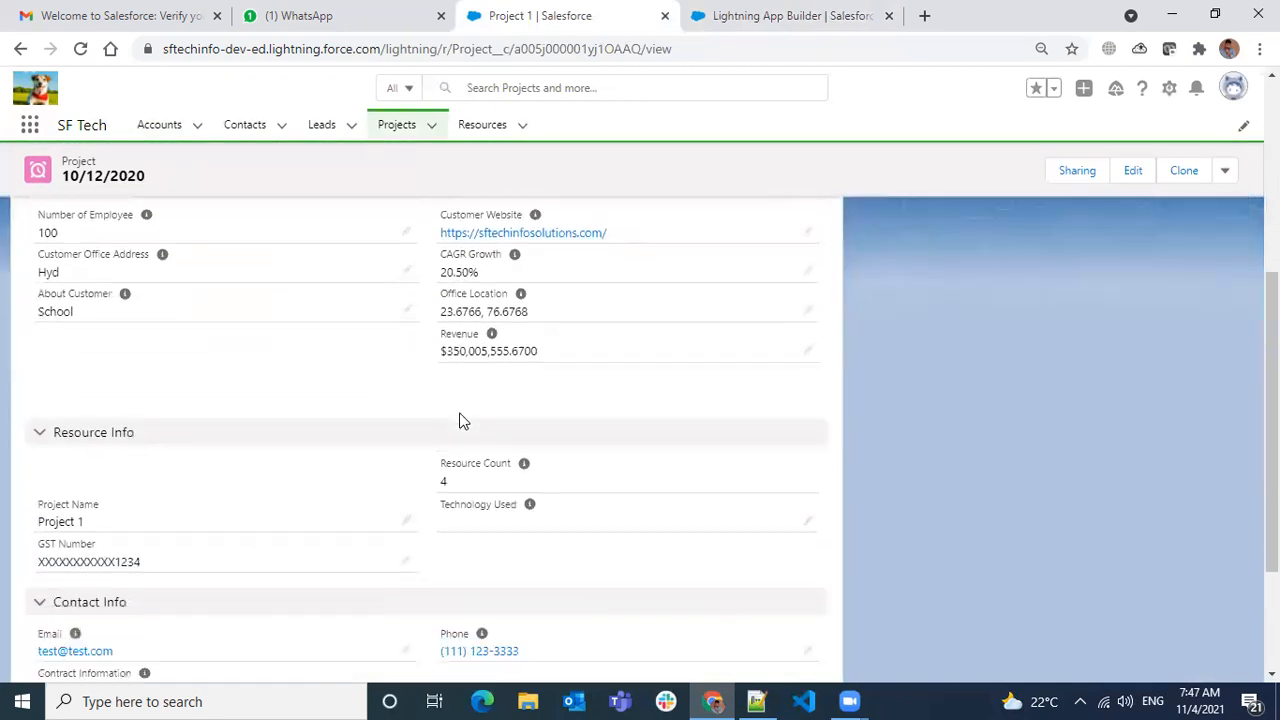
{"action": "scroll", "coordinate": [534, 521], "scroll_direction": "up", "scroll_amount": 7}
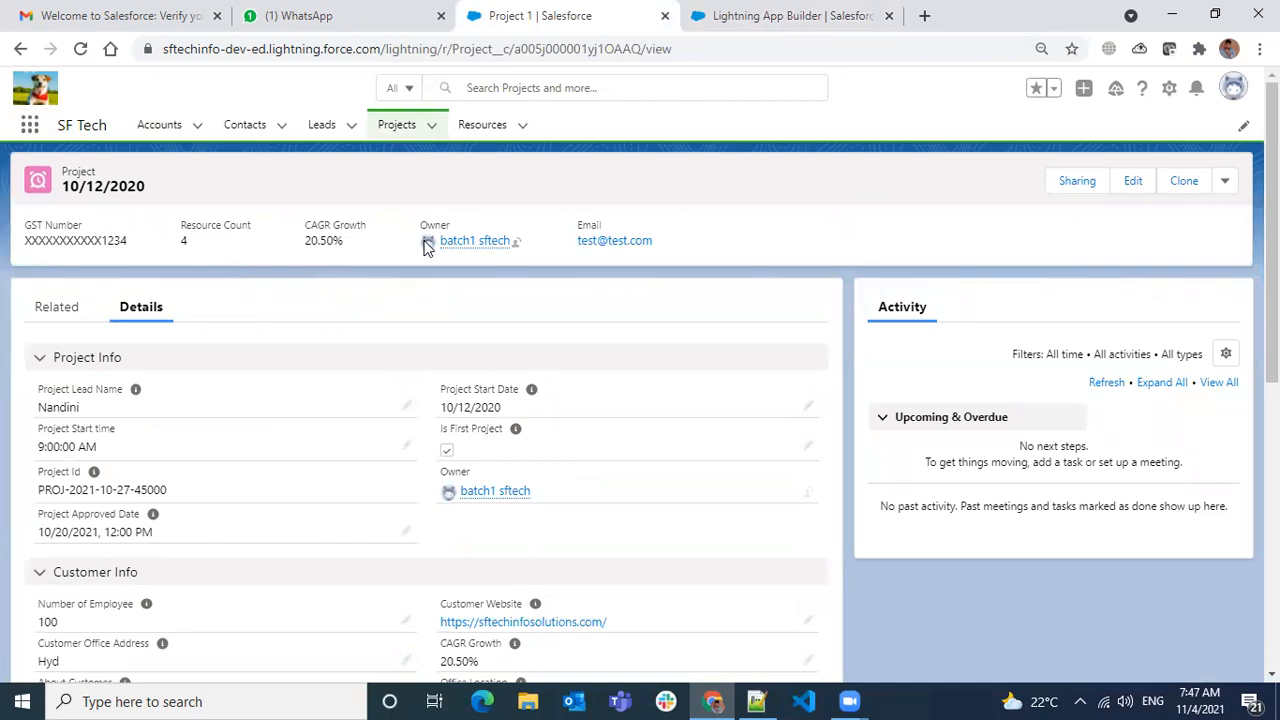
{"action": "scroll", "coordinate": [212, 393], "scroll_direction": "down", "scroll_amount": 7}
{"action": "scroll", "coordinate": [206, 509], "scroll_direction": "up", "scroll_amount": 4}
{"action": "scroll", "coordinate": [80, 358], "scroll_direction": "up", "scroll_amount": 3}
- Show Project 1's related lists, including its four Resources
{"action": "left_click", "coordinate": [56, 307]}
{"action": "scroll", "coordinate": [238, 534], "scroll_direction": "down", "scroll_amount": 4}
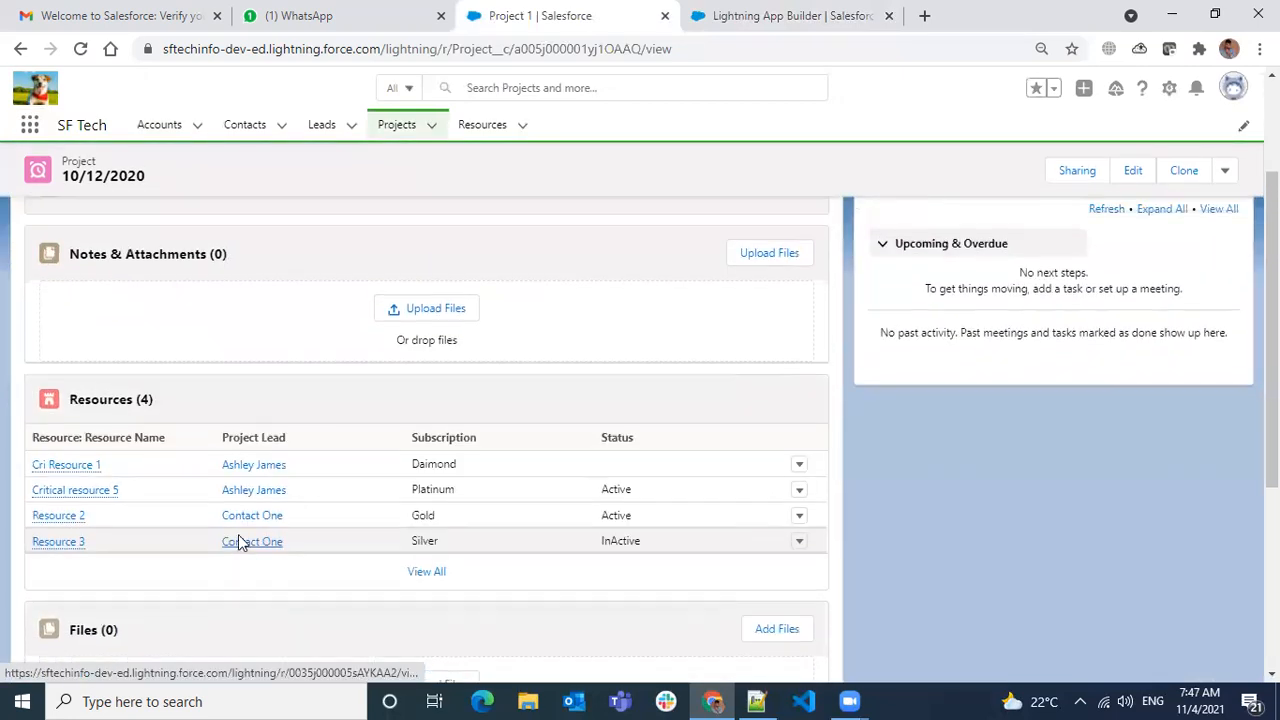
{"action": "scroll", "coordinate": [238, 541], "scroll_direction": "up", "scroll_amount": 2}
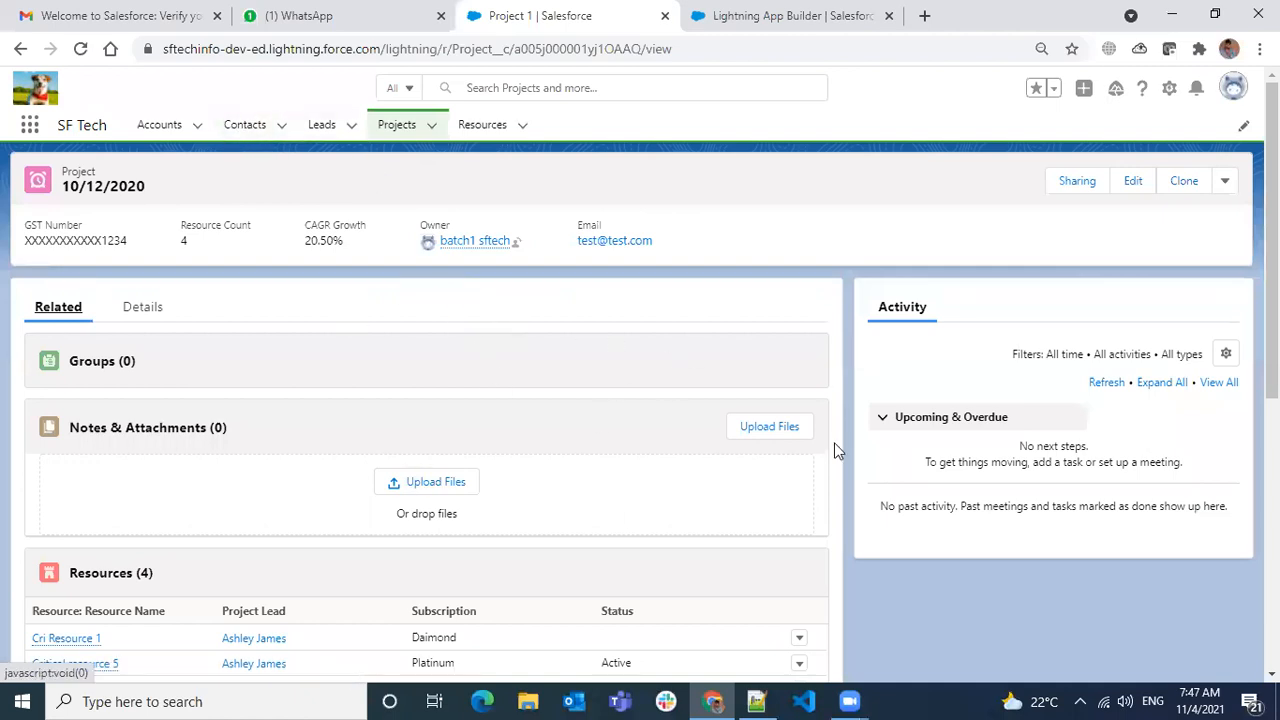
{"action": "scroll", "coordinate": [1129, 523], "scroll_direction": "down", "scroll_amount": 3}
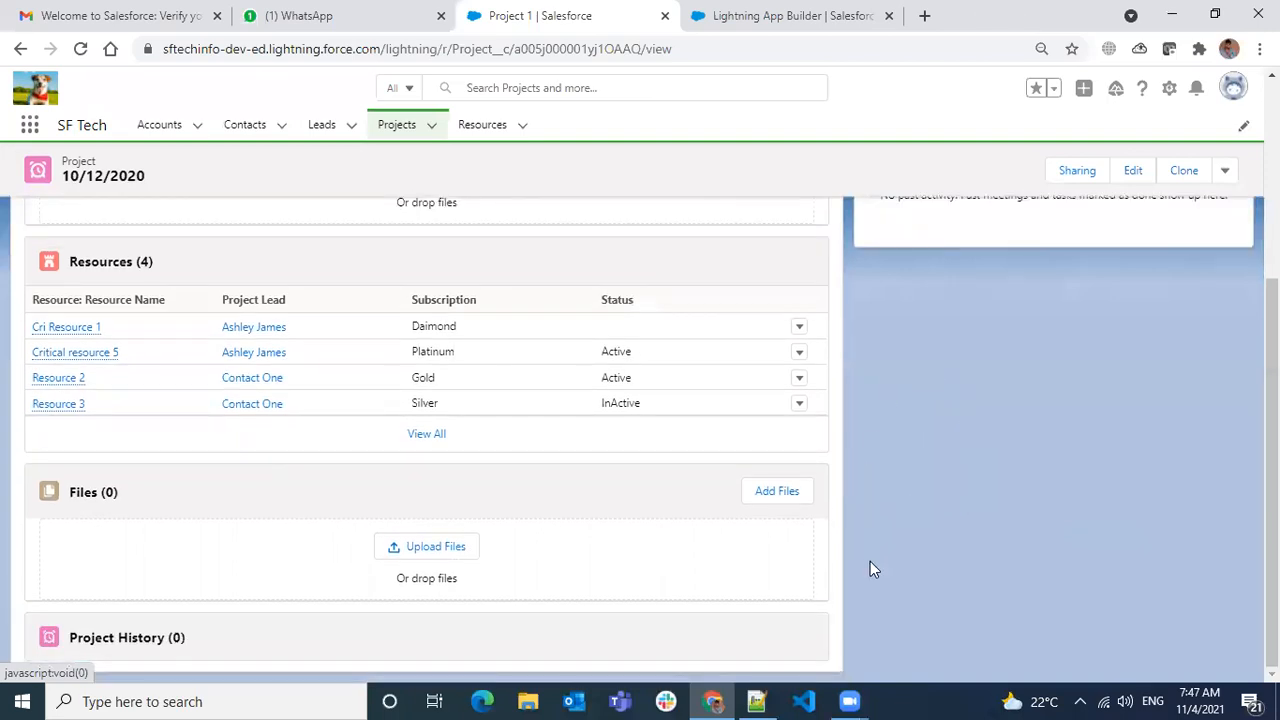
{"action": "scroll", "coordinate": [940, 552], "scroll_direction": "up", "scroll_amount": 3}
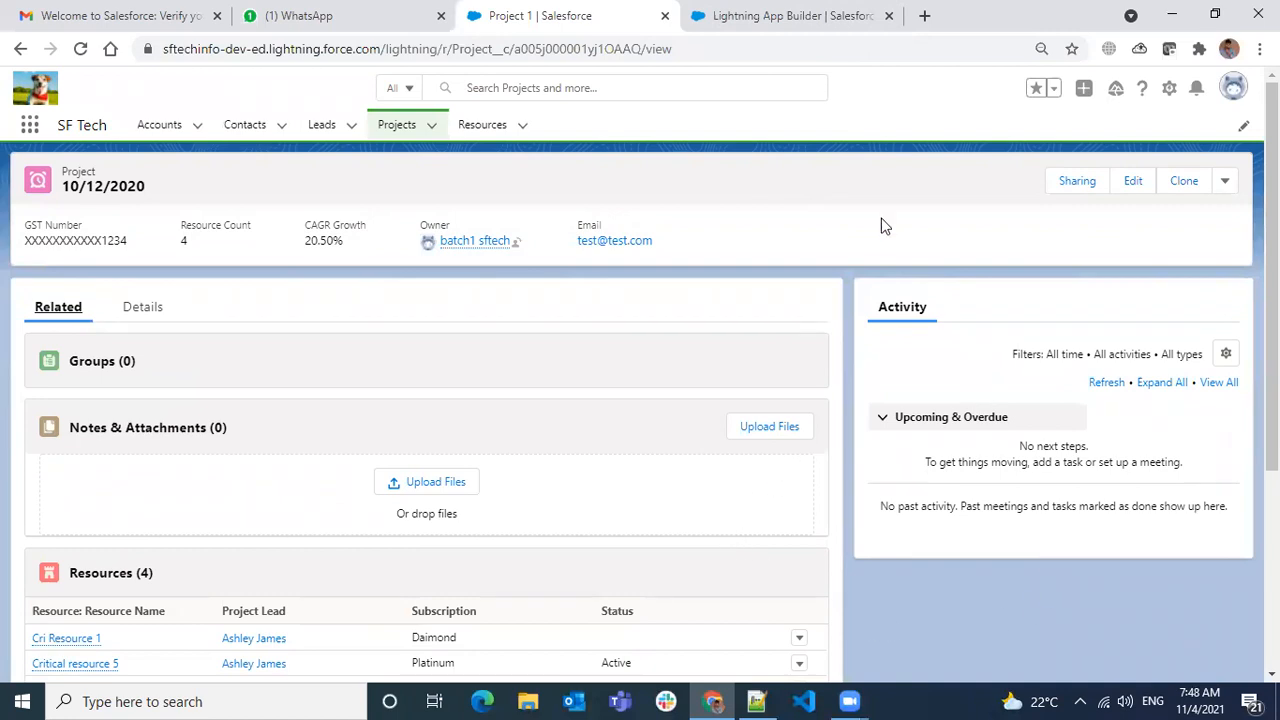
- Start a new Lightning page in App Builder with Record Page as the page type
{"action": "left_click", "coordinate": [881, 30]}
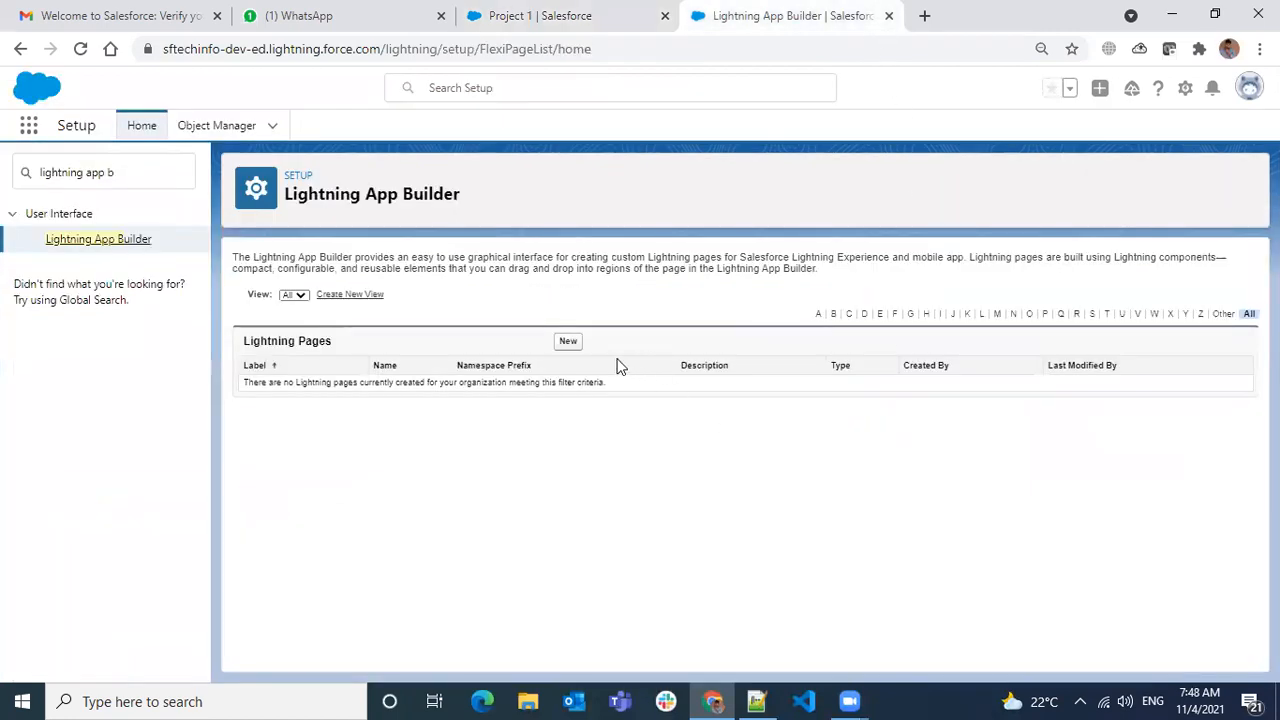
{"action": "left_click", "coordinate": [567, 342]}
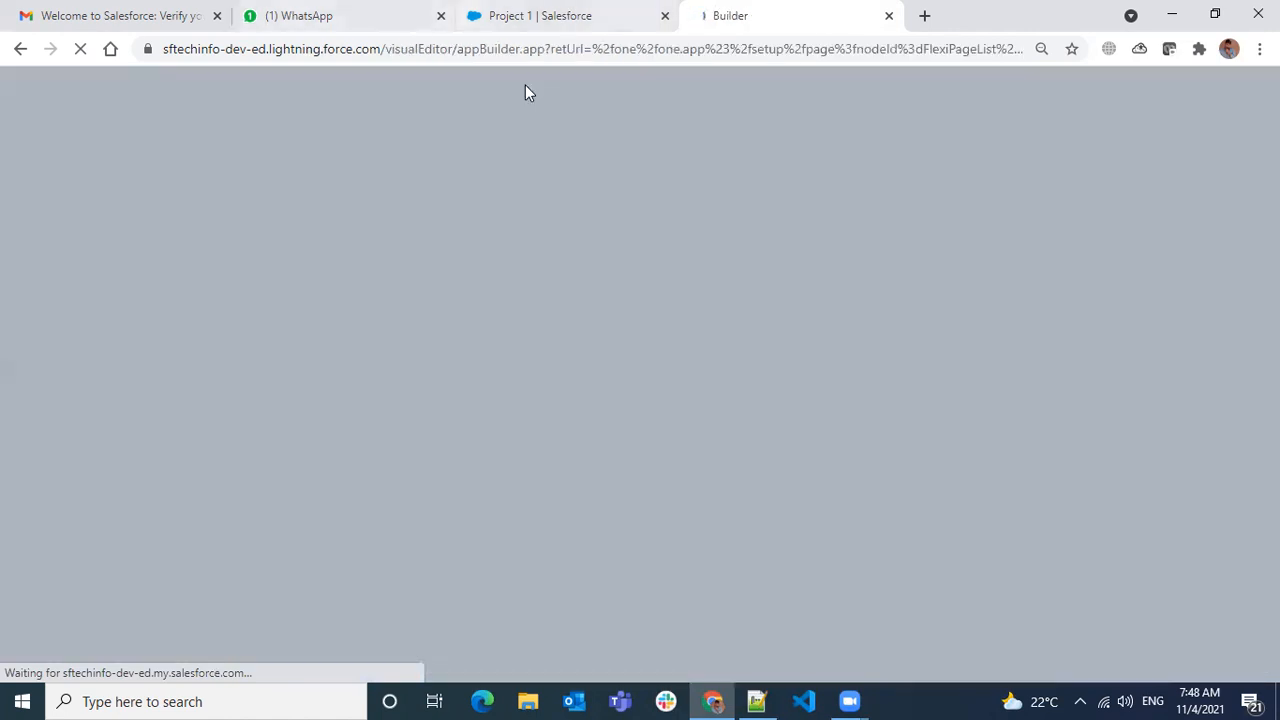
{"action": "left_click", "coordinate": [520, 16]}
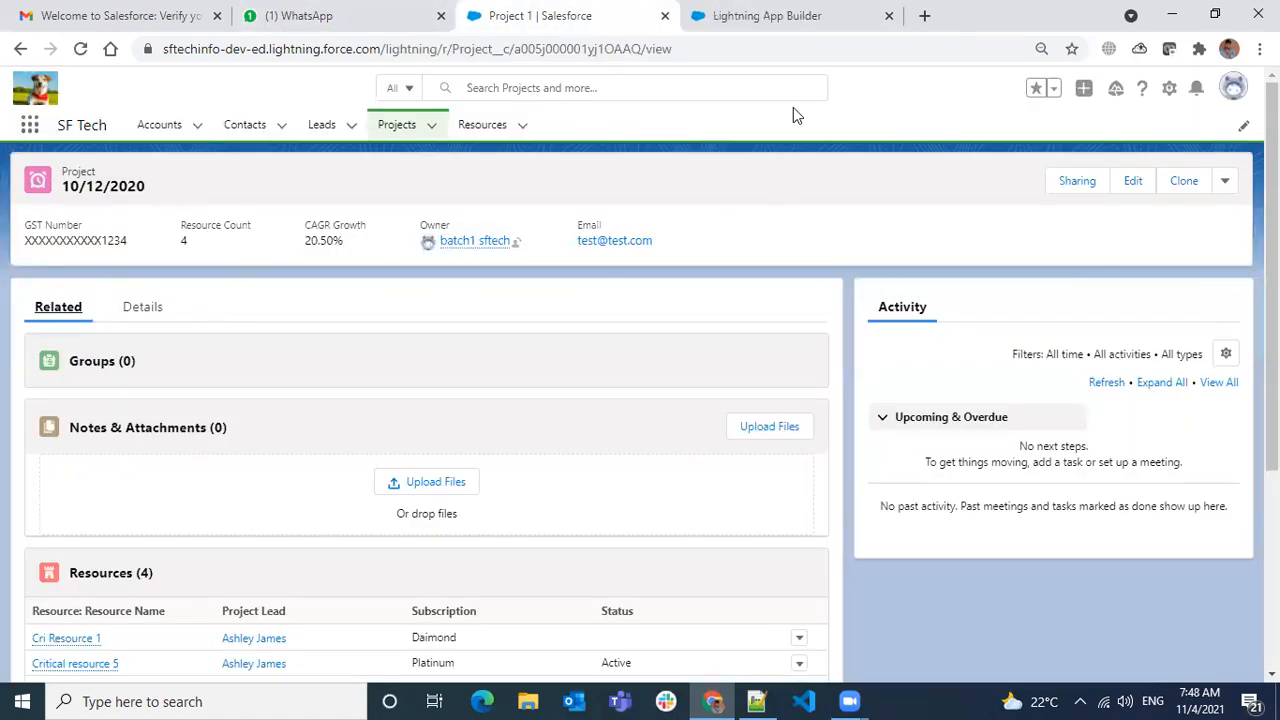
{"action": "left_click", "coordinate": [872, 18]}
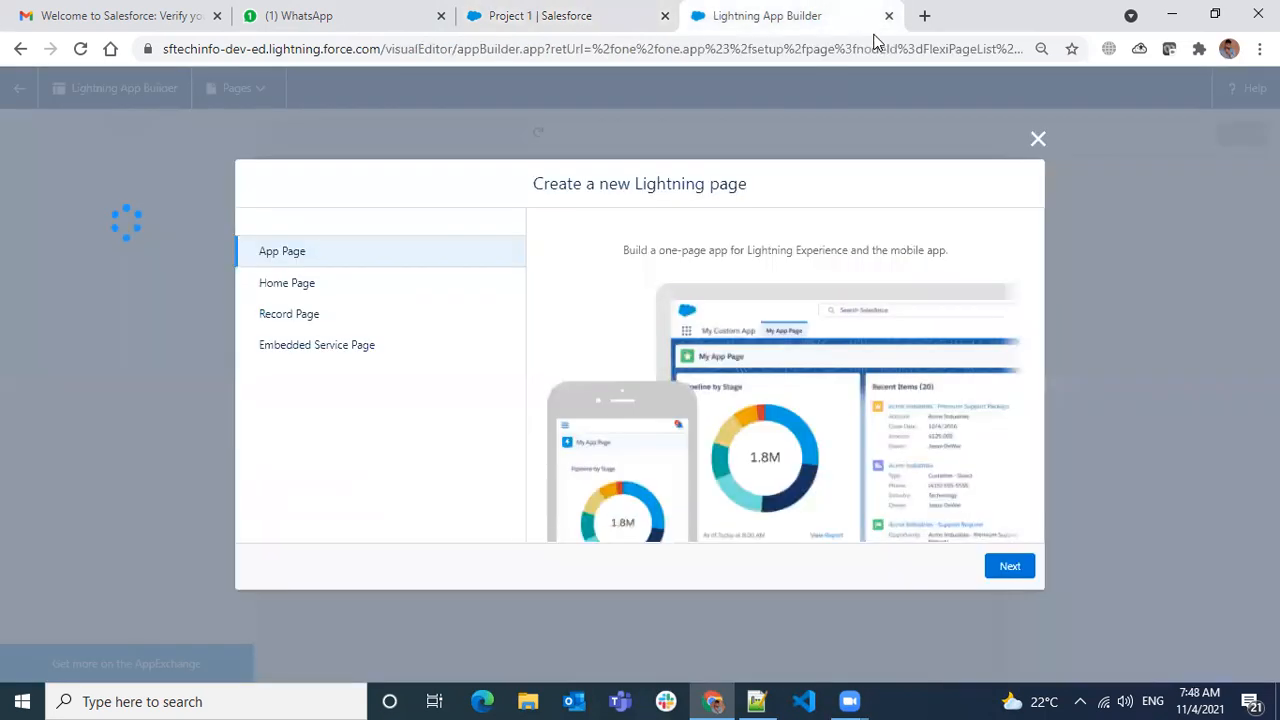
{"action": "left_click", "coordinate": [282, 320]}
{"action": "left_click", "coordinate": [998, 562]}
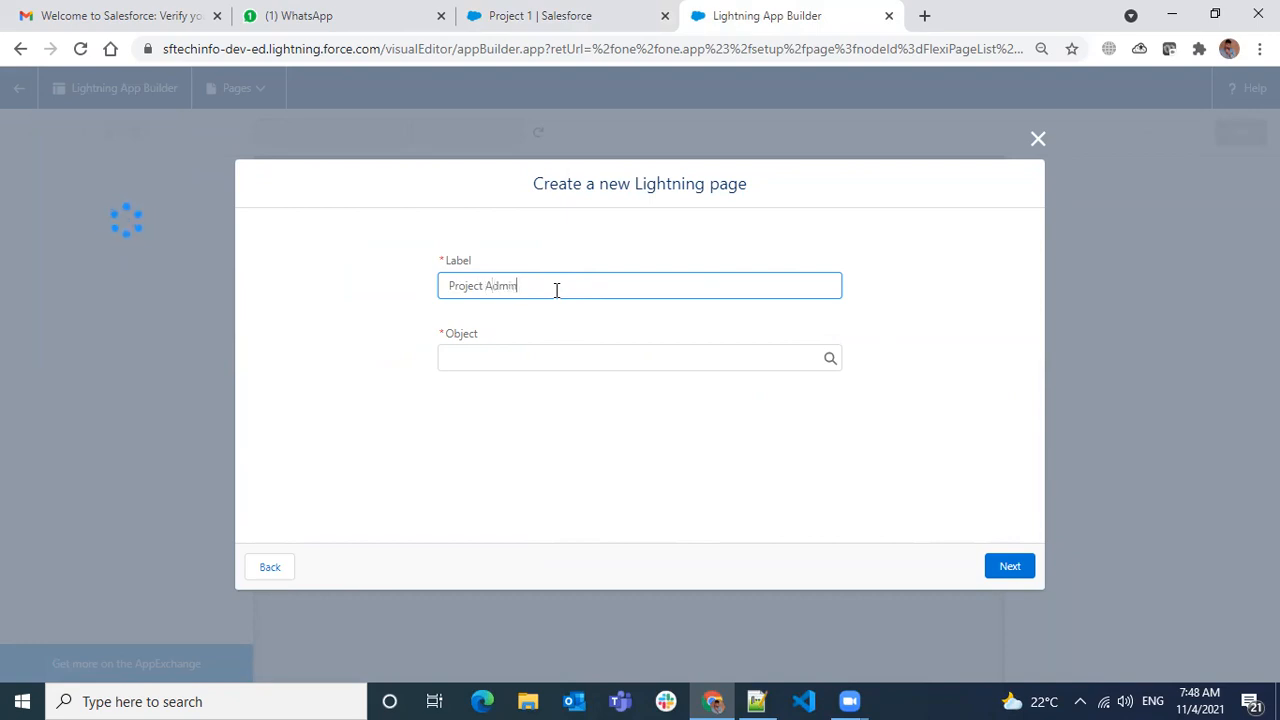
- Label the page Project Admin Page and set its object to Project
{"action": "left_click", "coordinate": [456, 354]}
{"action": "type", "text": "p"}
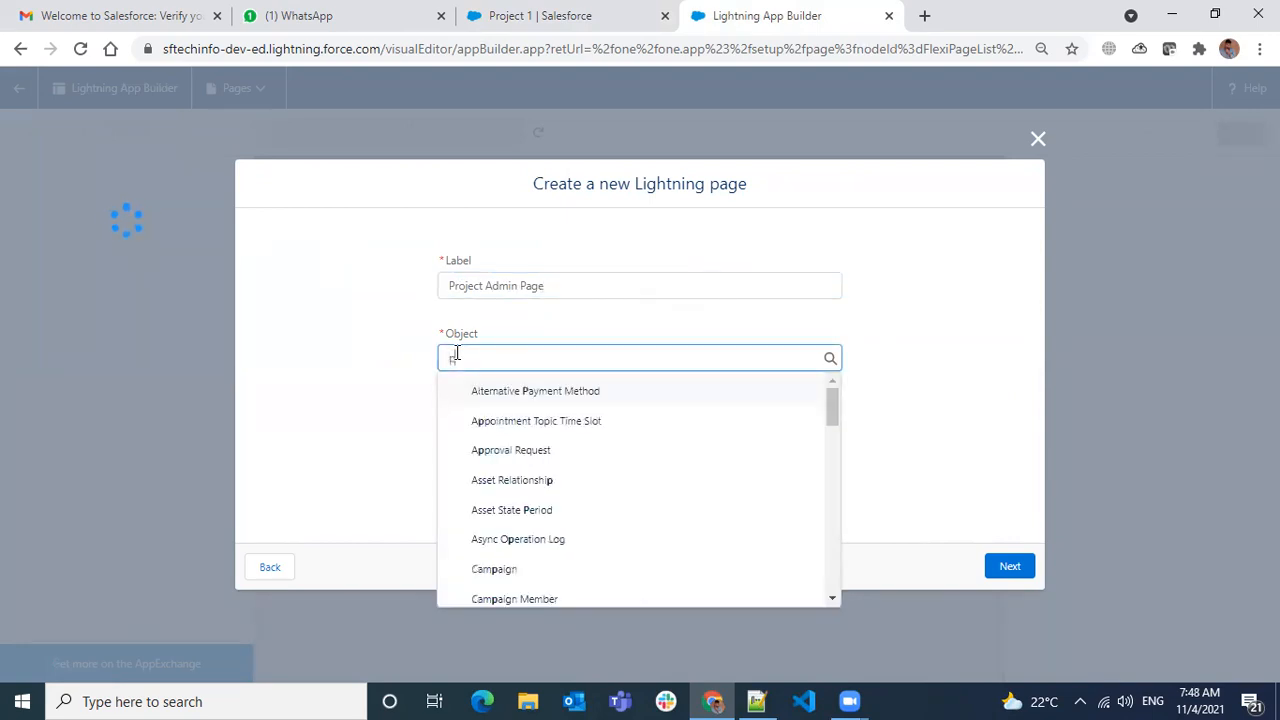
{"action": "type", "text": "roject"}
{"action": "left_click", "coordinate": [508, 391]}
- Preview the header templates, from Header and Left Sidebar through Header, Subheader, Right Sidebar
{"action": "left_click", "coordinate": [1008, 567]}
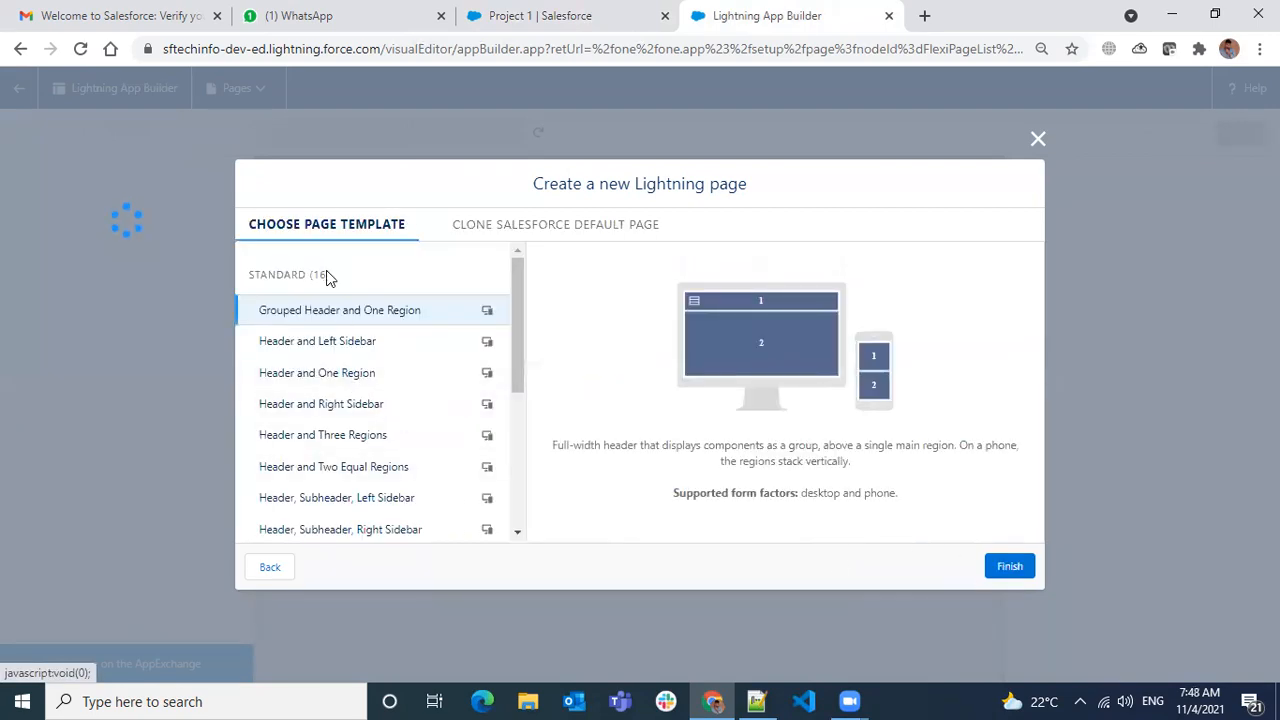
{"action": "scroll", "coordinate": [423, 430], "scroll_direction": "down", "scroll_amount": 3}
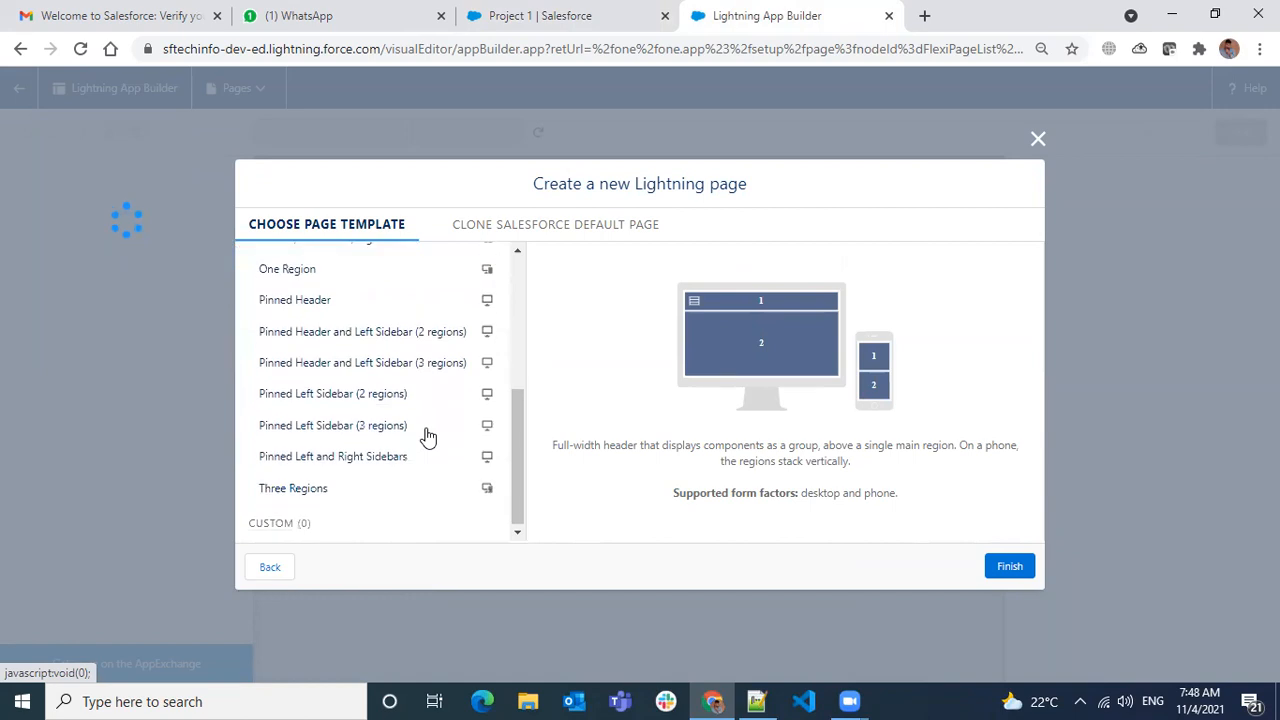
{"action": "scroll", "coordinate": [420, 444], "scroll_direction": "up", "scroll_amount": 4}
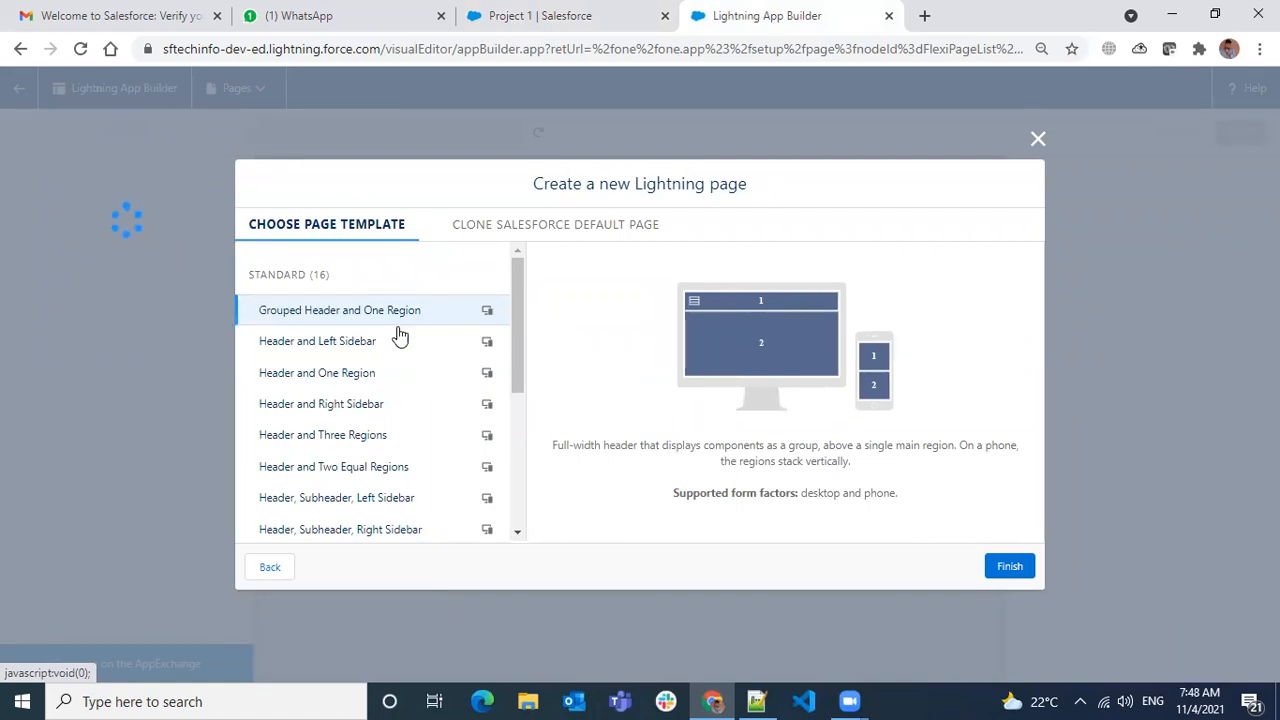
{"action": "left_click", "coordinate": [323, 346]}
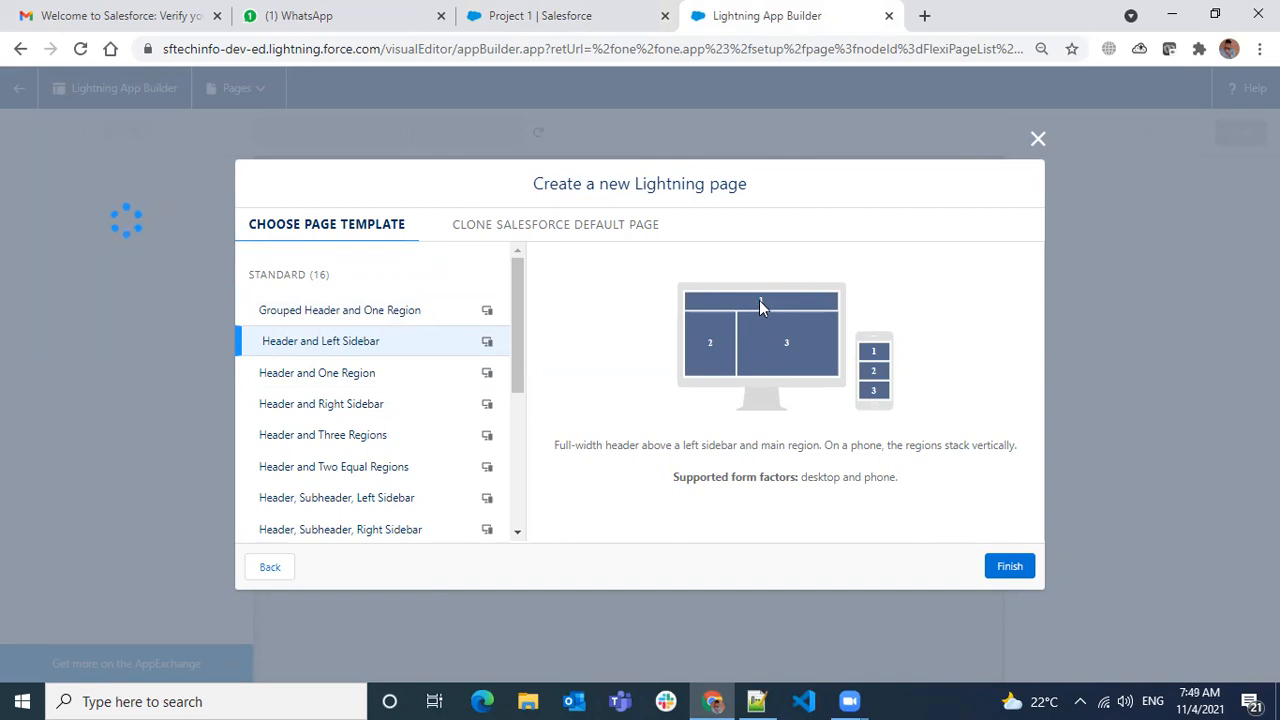
{"action": "left_click", "coordinate": [401, 379]}
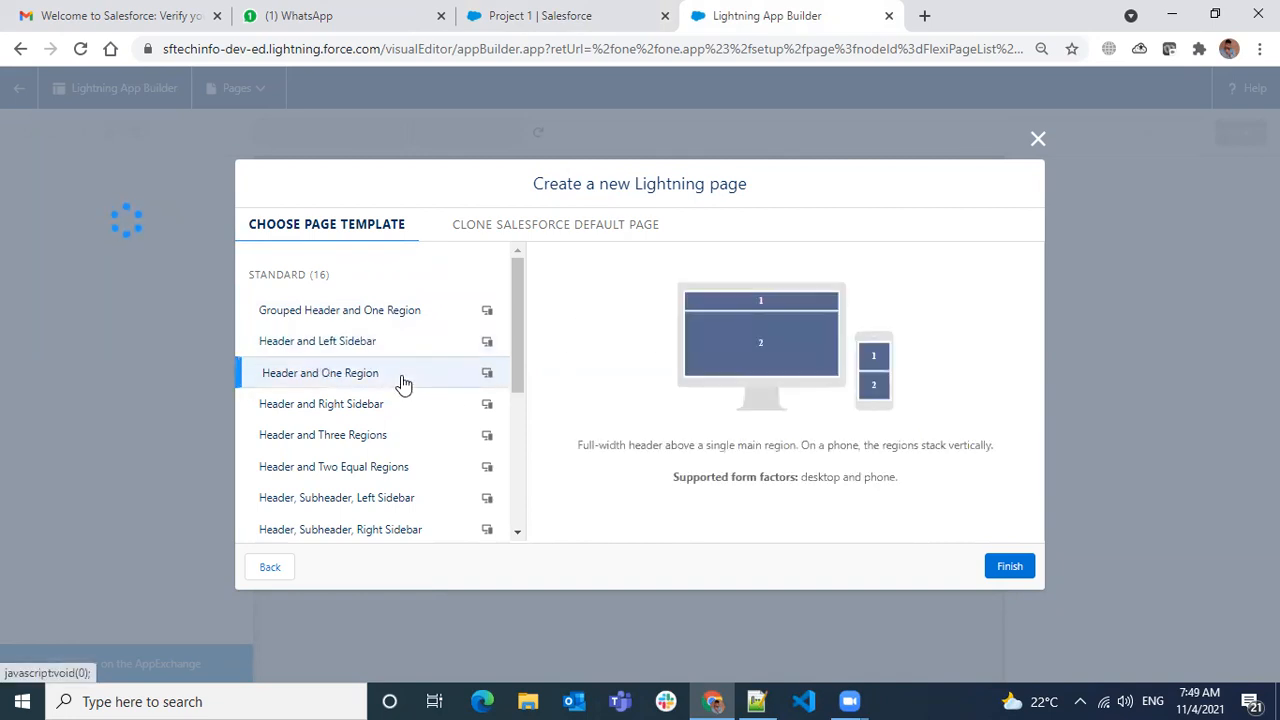
{"action": "left_click", "coordinate": [352, 412]}
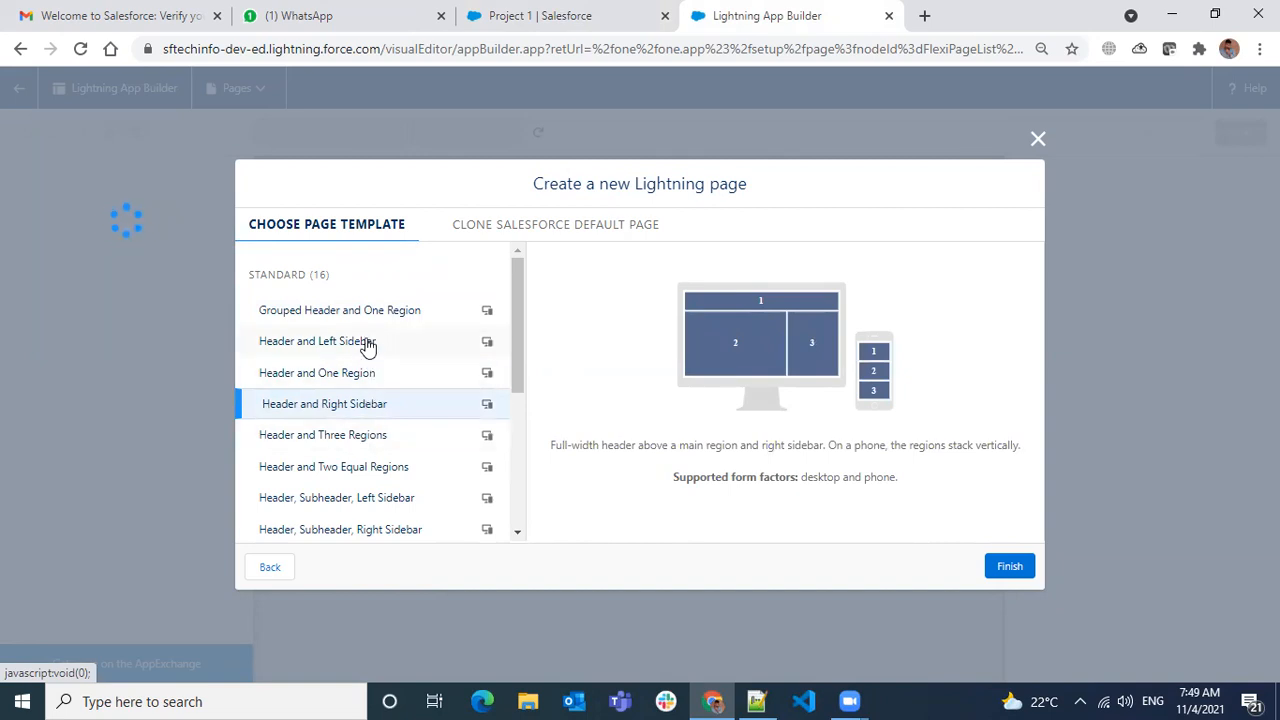
{"action": "left_click", "coordinate": [365, 442]}
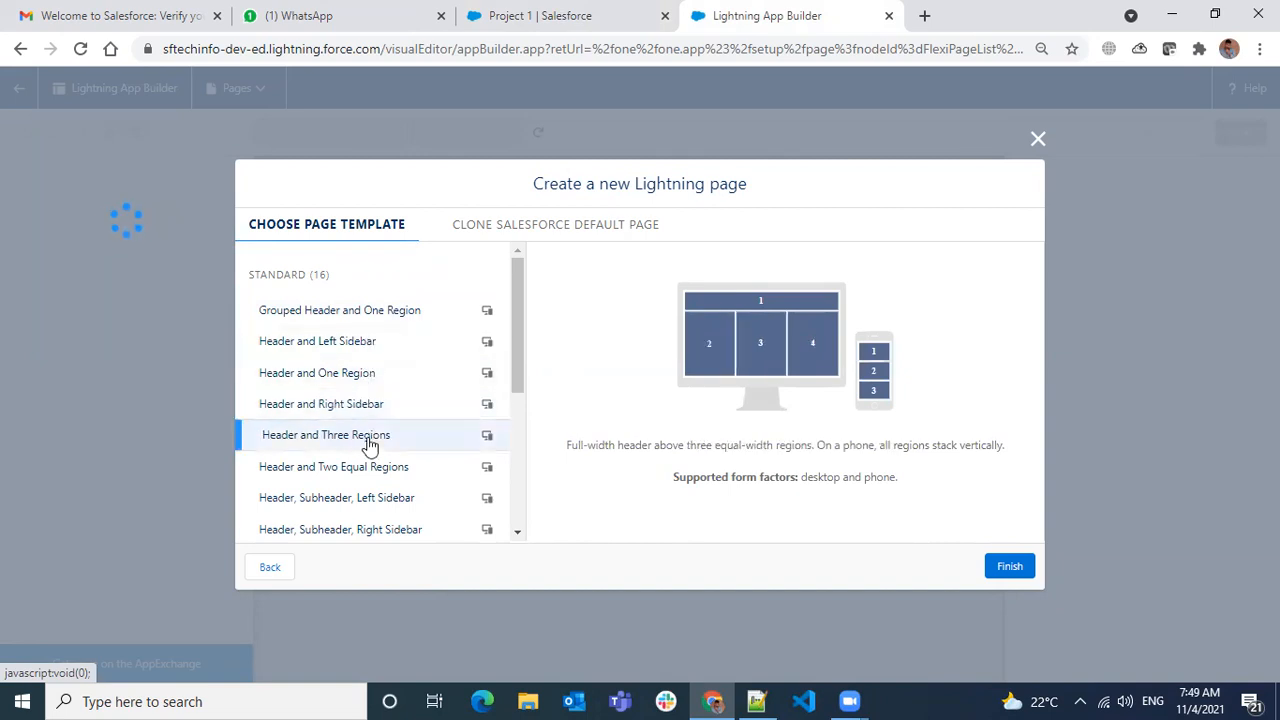
{"action": "left_click", "coordinate": [375, 470]}
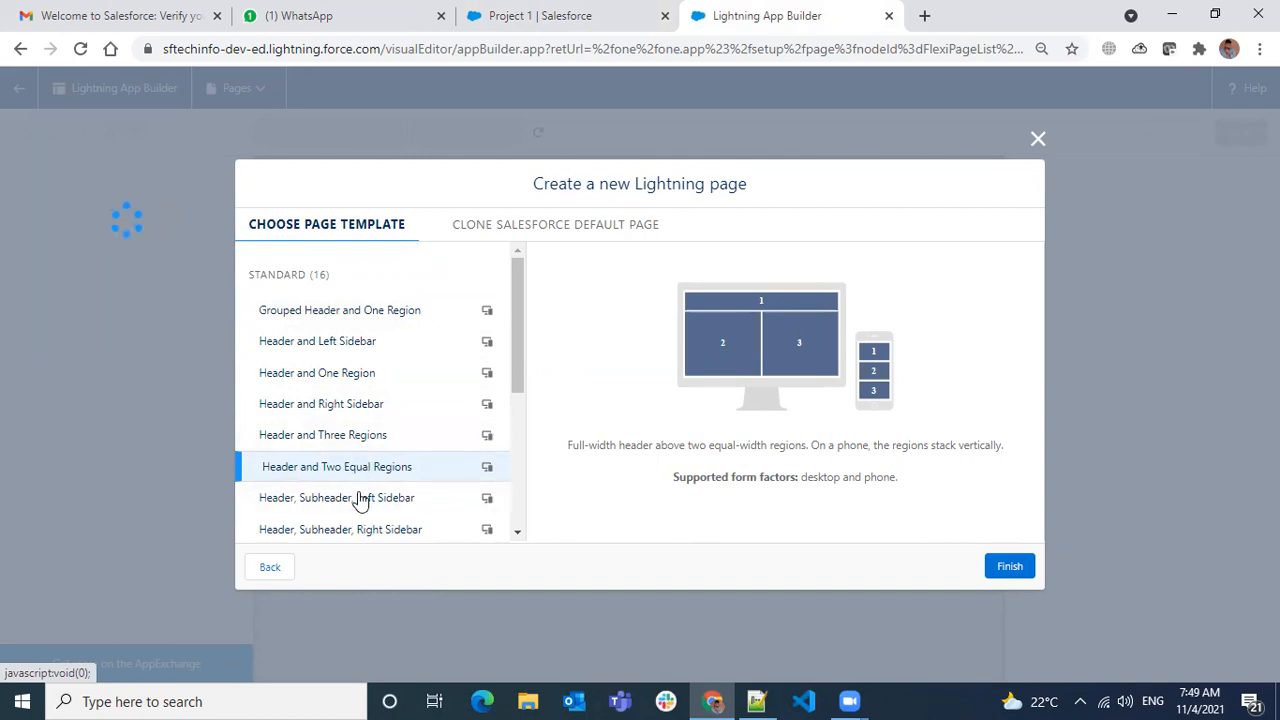
{"action": "left_click", "coordinate": [366, 507]}
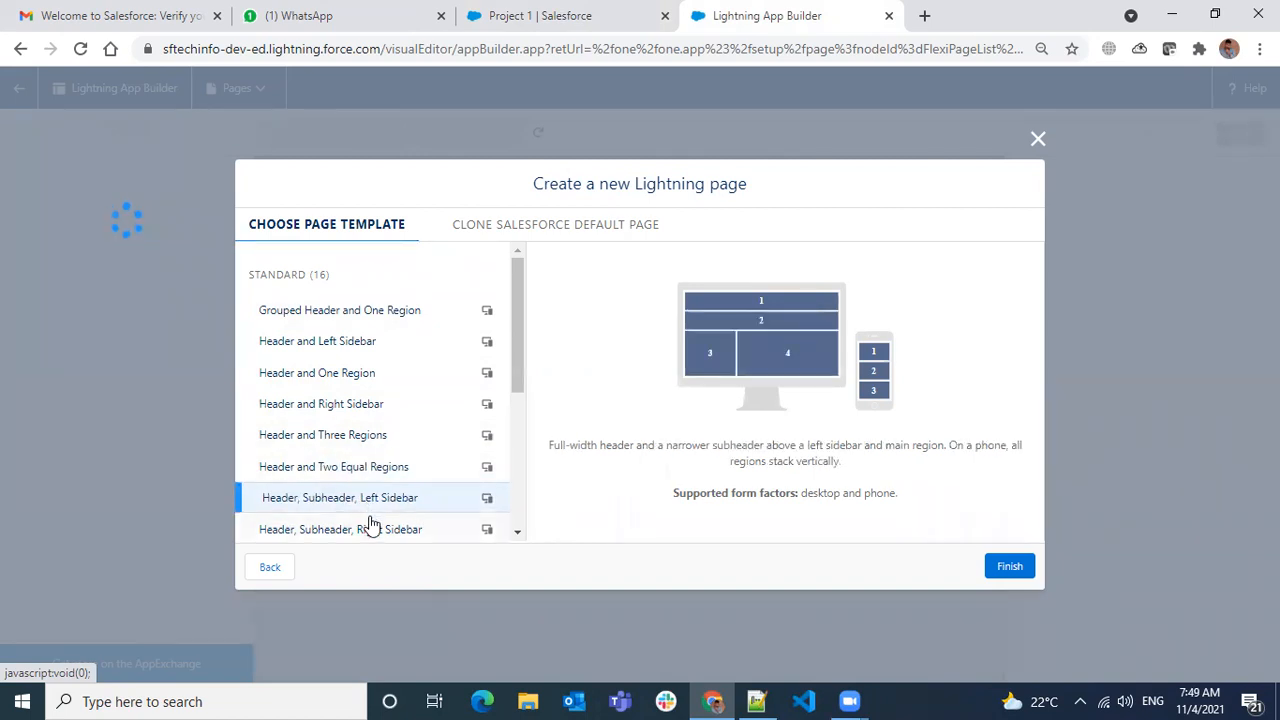
{"action": "left_click", "coordinate": [370, 526]}
- Preview the One Region, pinned sidebar and Three Regions layouts, then select Header and Right Sidebar
{"action": "scroll", "coordinate": [393, 478], "scroll_direction": "down", "scroll_amount": 2}
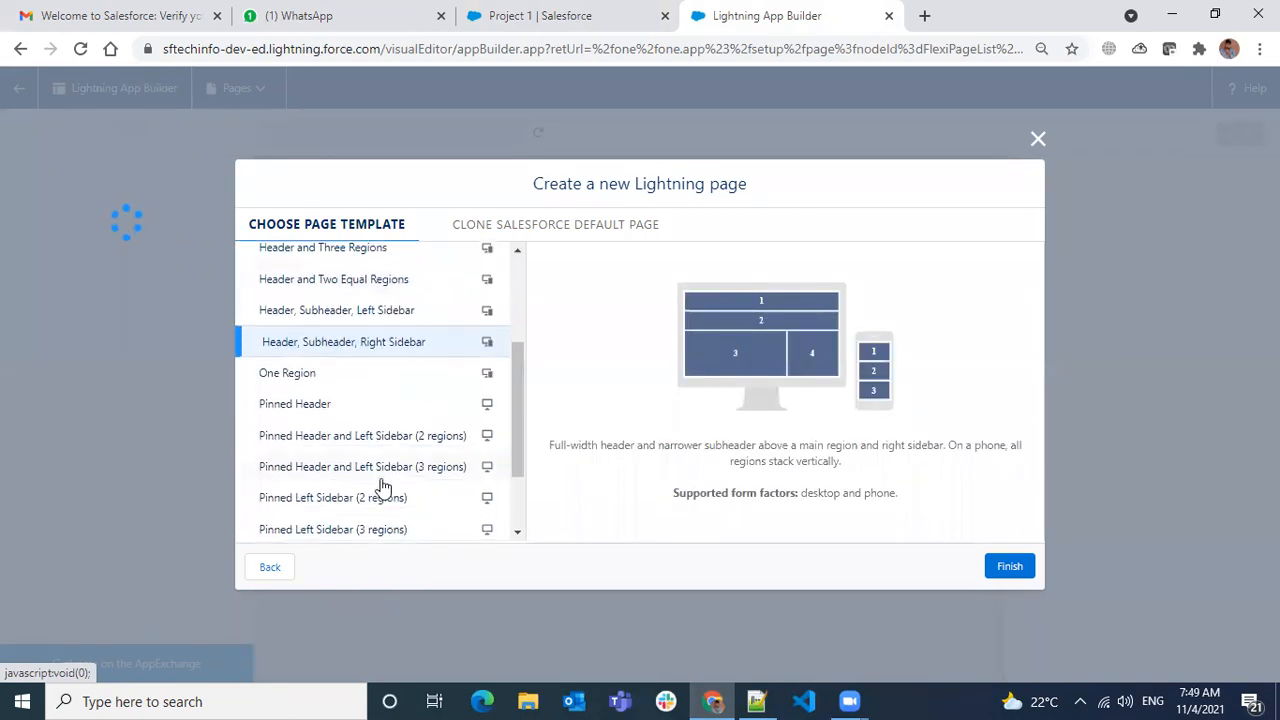
{"action": "left_click", "coordinate": [368, 380]}
{"action": "left_click", "coordinate": [370, 406]}
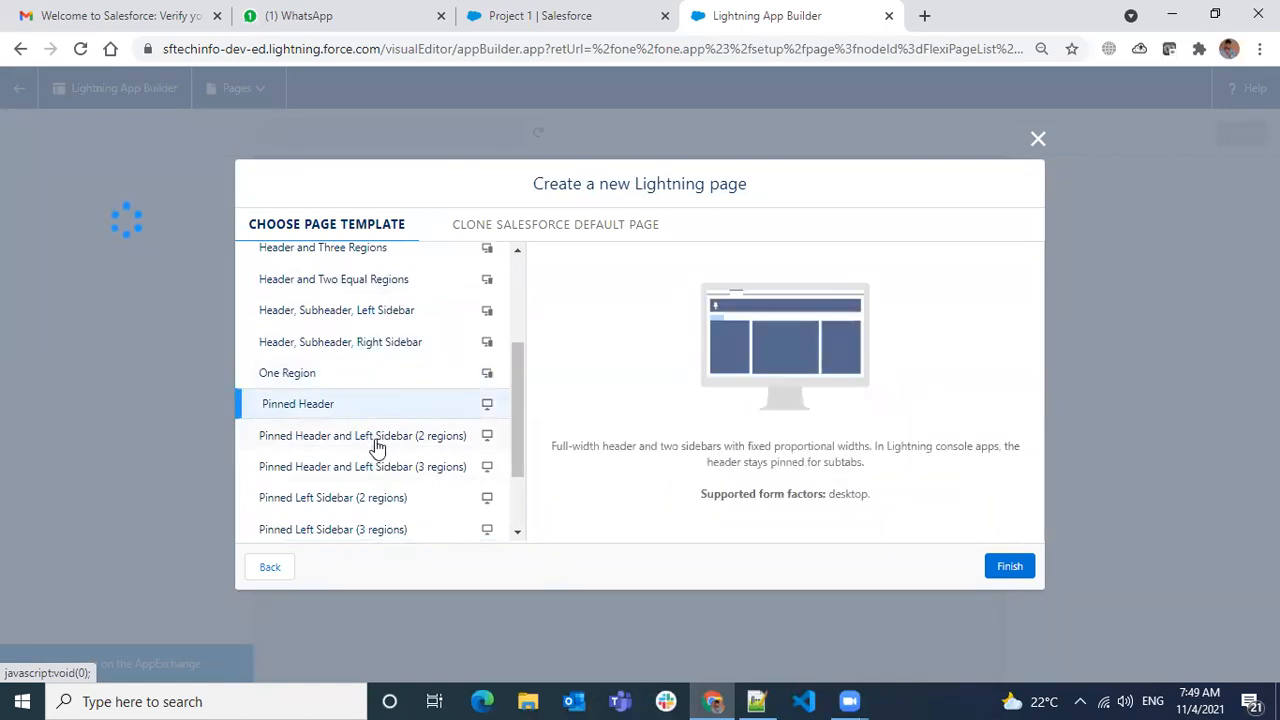
{"action": "left_click", "coordinate": [380, 437]}
{"action": "left_click", "coordinate": [383, 470]}
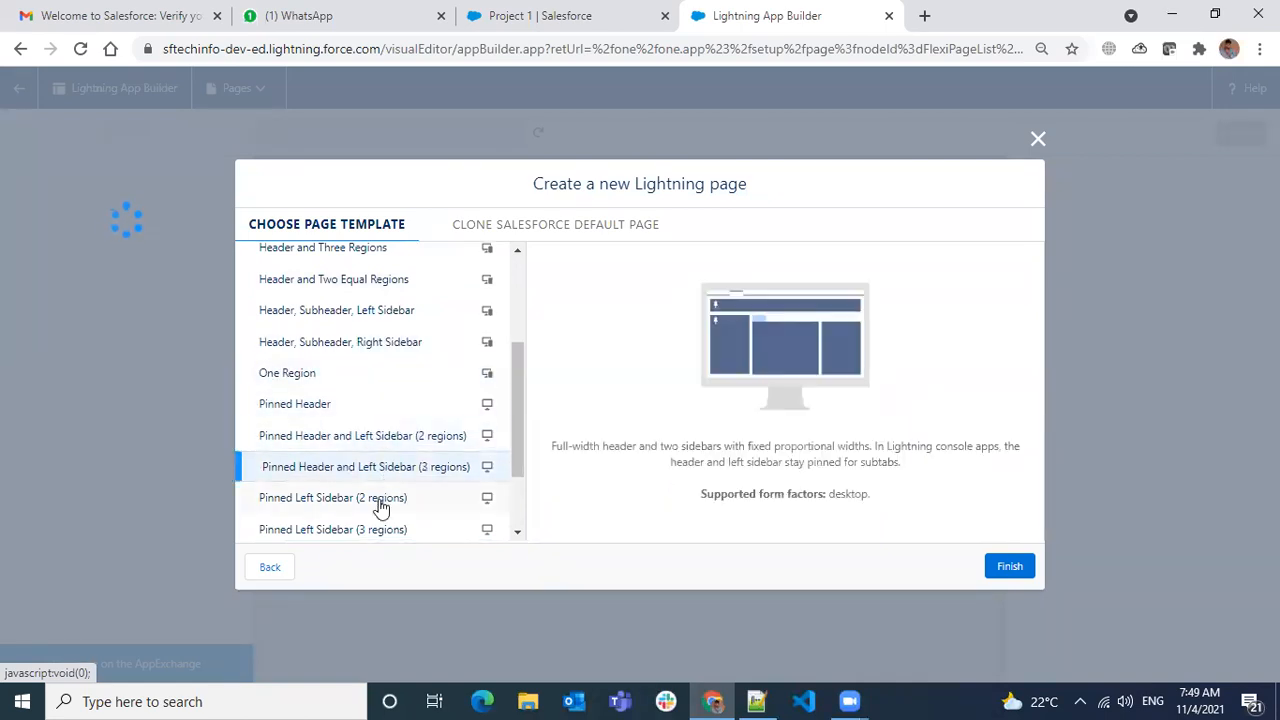
{"action": "left_click", "coordinate": [381, 507]}
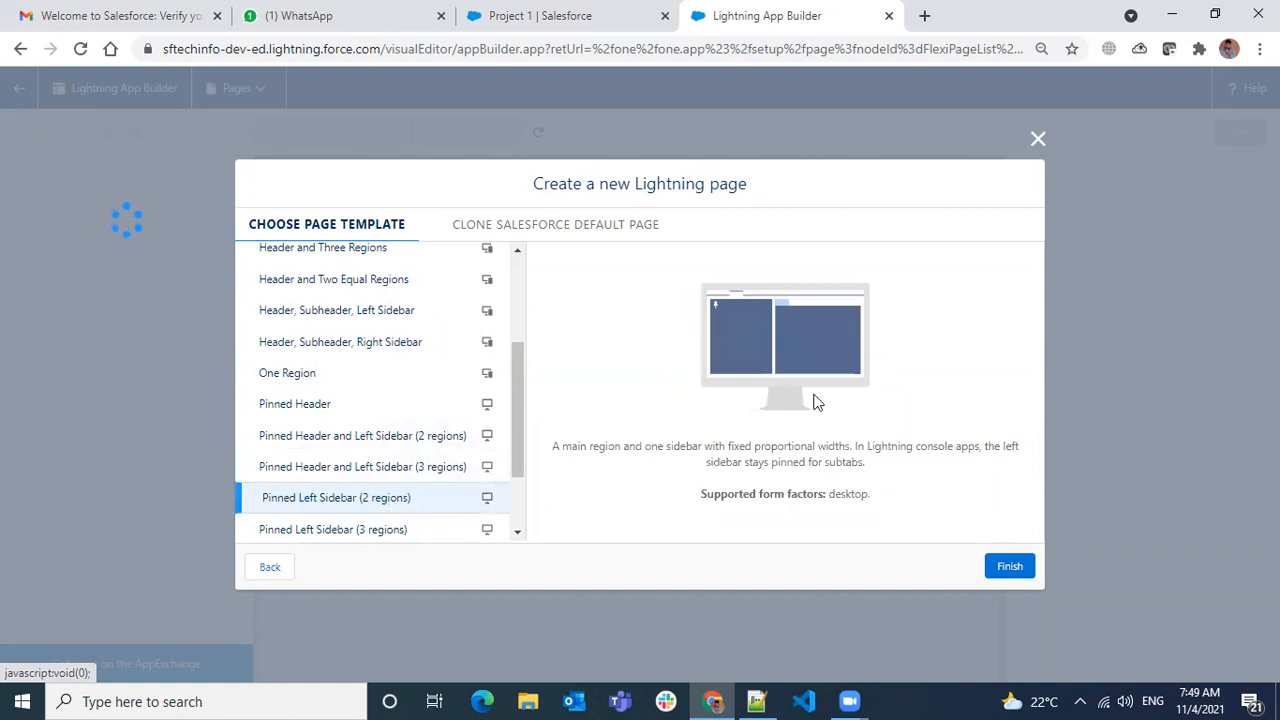
{"action": "scroll", "coordinate": [345, 470], "scroll_direction": "down", "scroll_amount": 2}
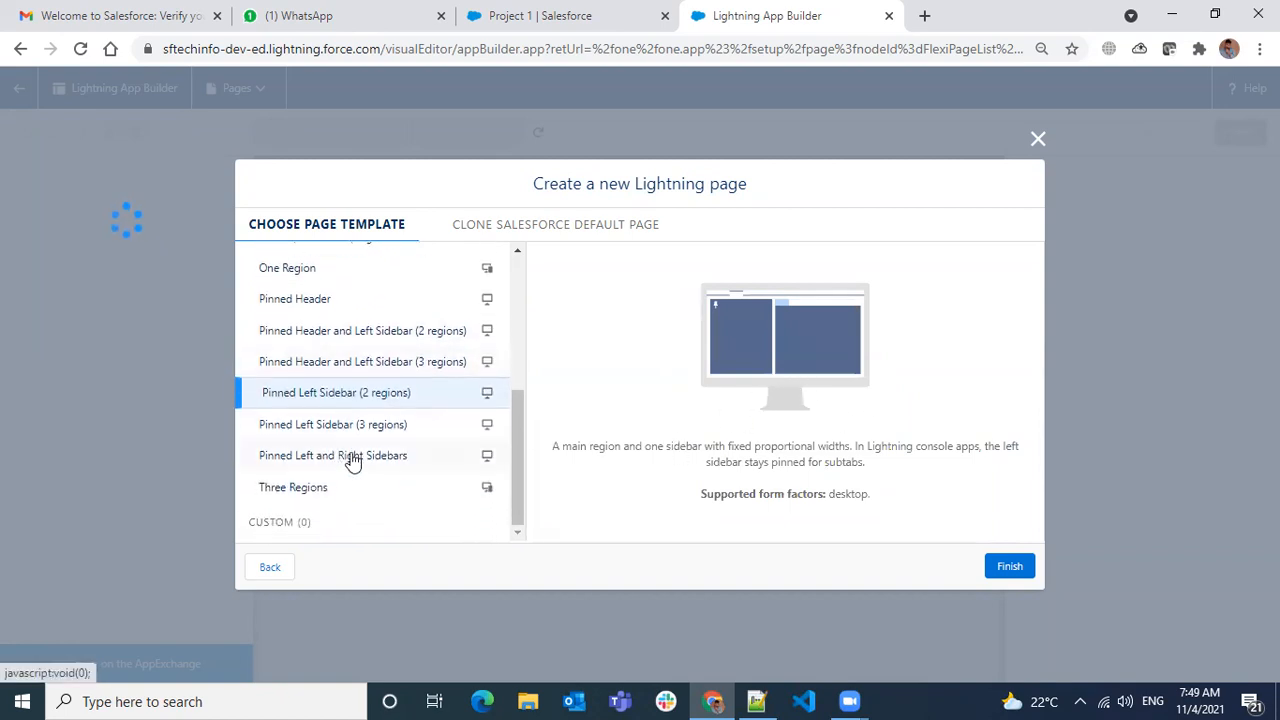
{"action": "left_click", "coordinate": [362, 428]}
{"action": "left_click", "coordinate": [357, 456]}
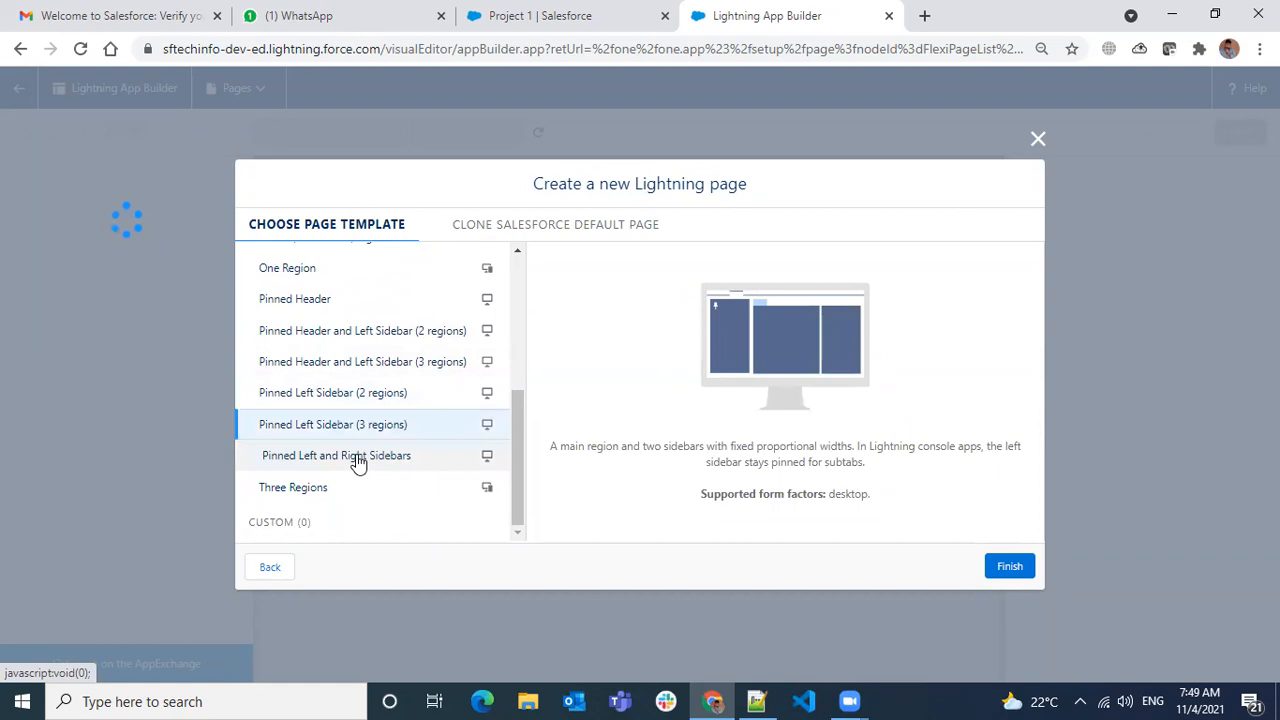
{"action": "left_click", "coordinate": [356, 491]}
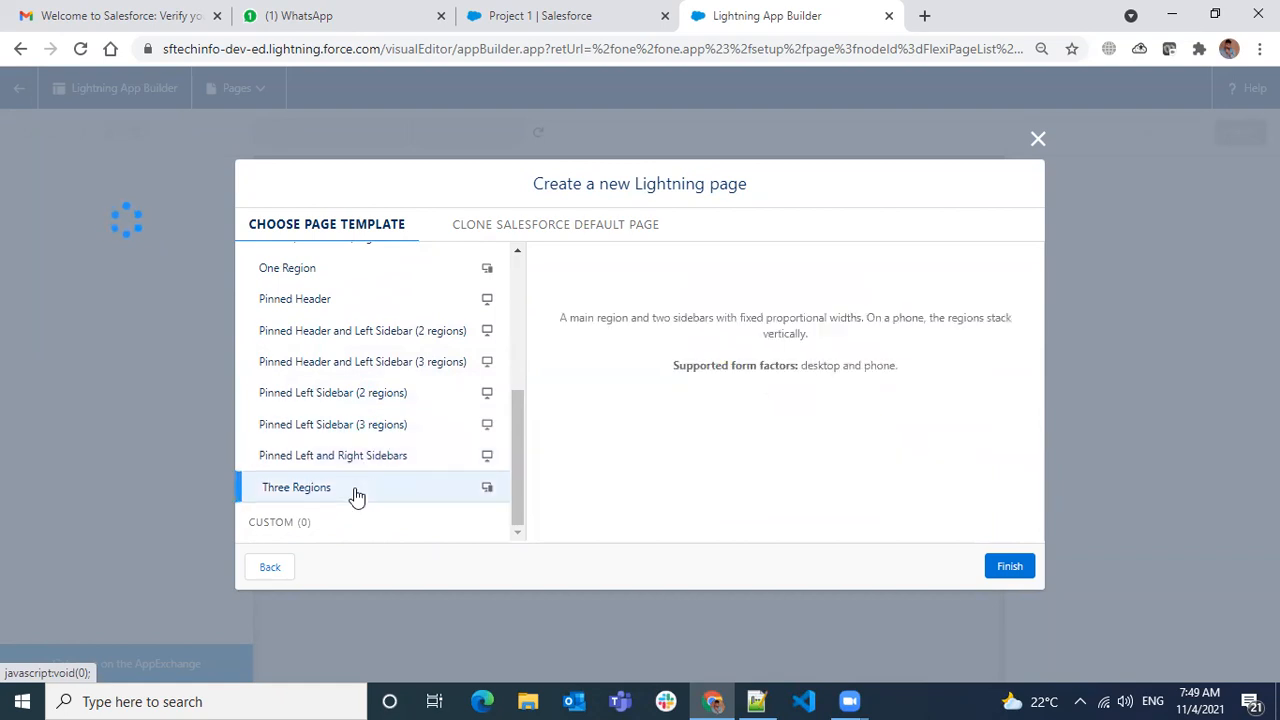
{"action": "scroll", "coordinate": [360, 492], "scroll_direction": "up", "scroll_amount": 5}
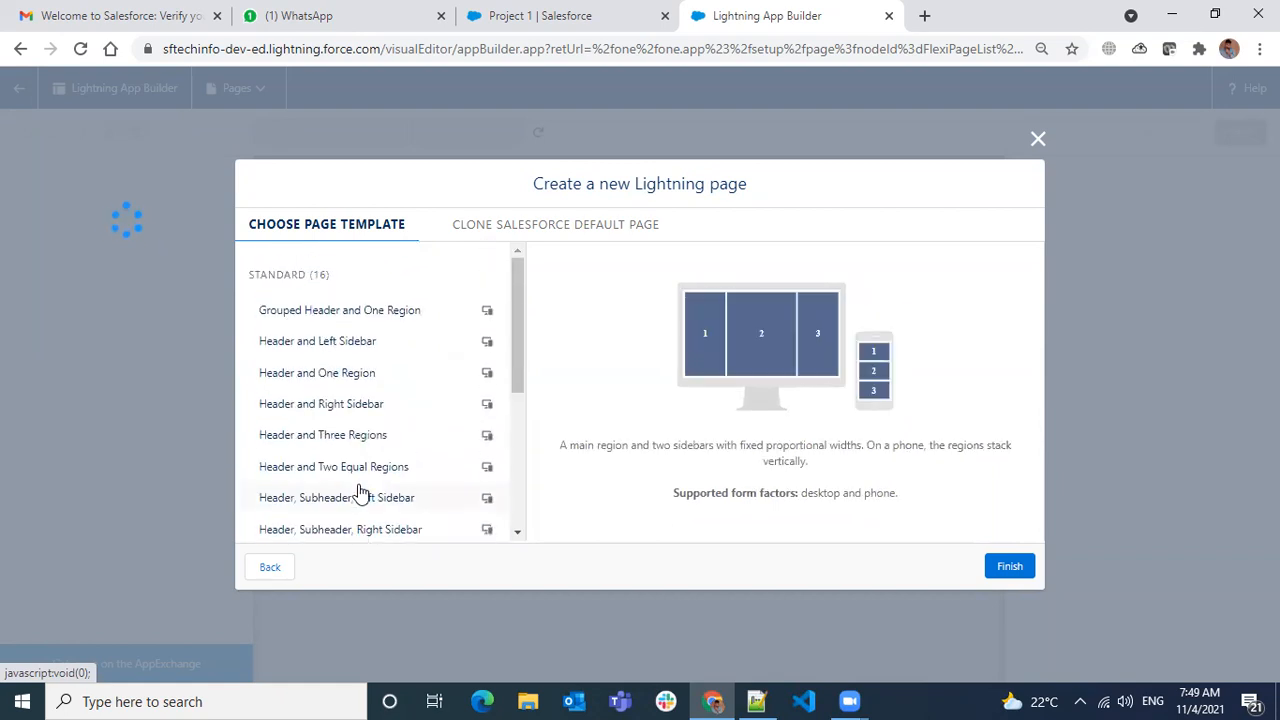
{"action": "scroll", "coordinate": [357, 460], "scroll_direction": "down", "scroll_amount": 2}
{"action": "scroll", "coordinate": [354, 428], "scroll_direction": "up", "scroll_amount": 2}
{"action": "left_click", "coordinate": [376, 405]}
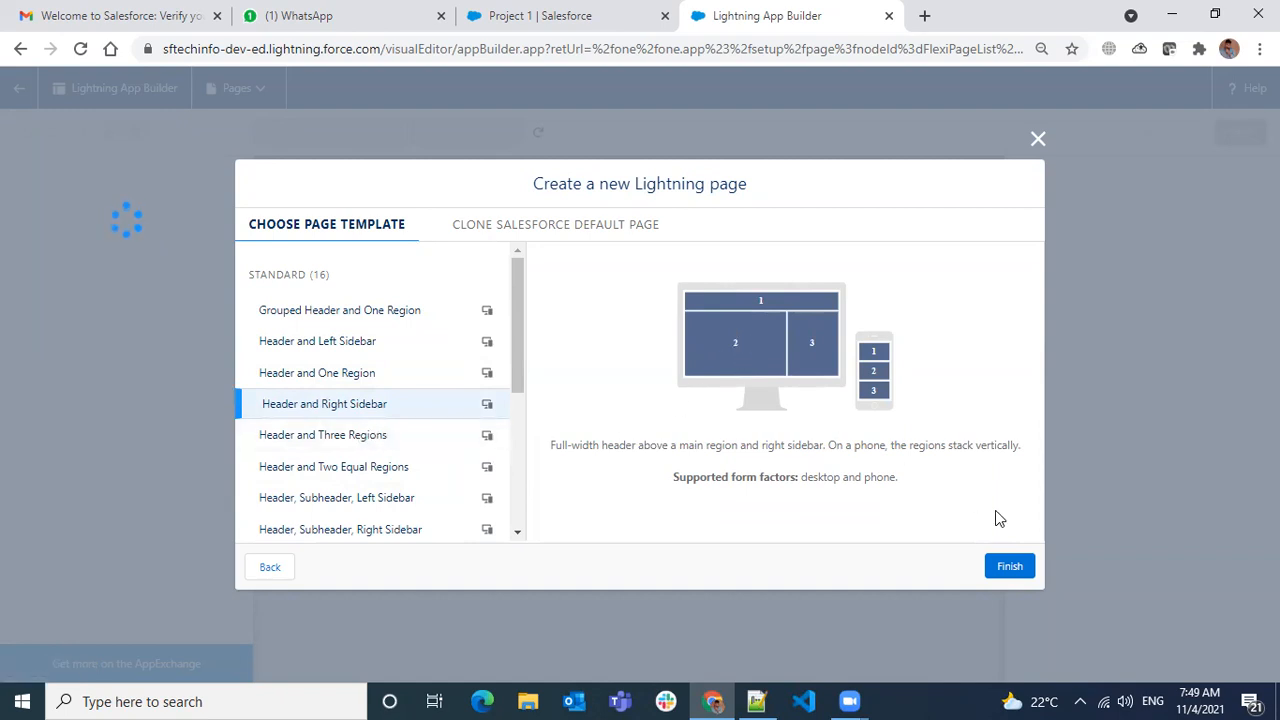
- Compare the Full View and Grouped View default pages available to clone, then finish creating the page
{"action": "left_click", "coordinate": [551, 232]}
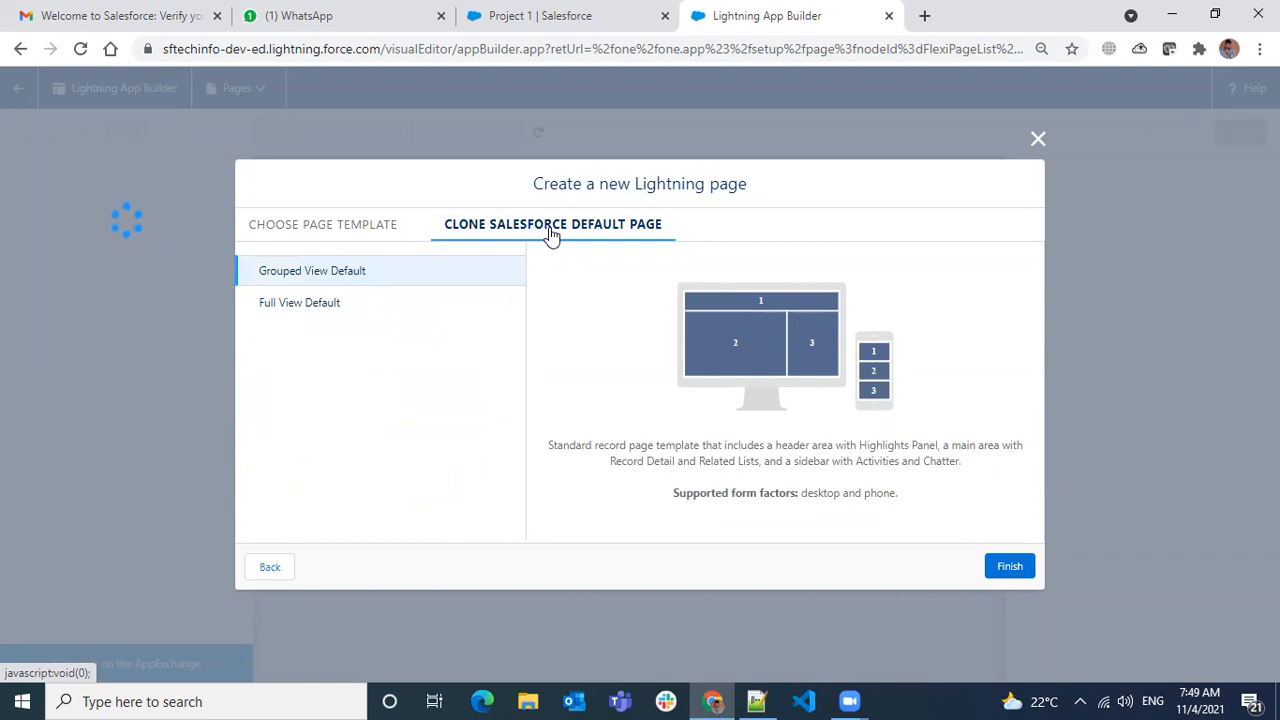
{"action": "left_click", "coordinate": [320, 315]}
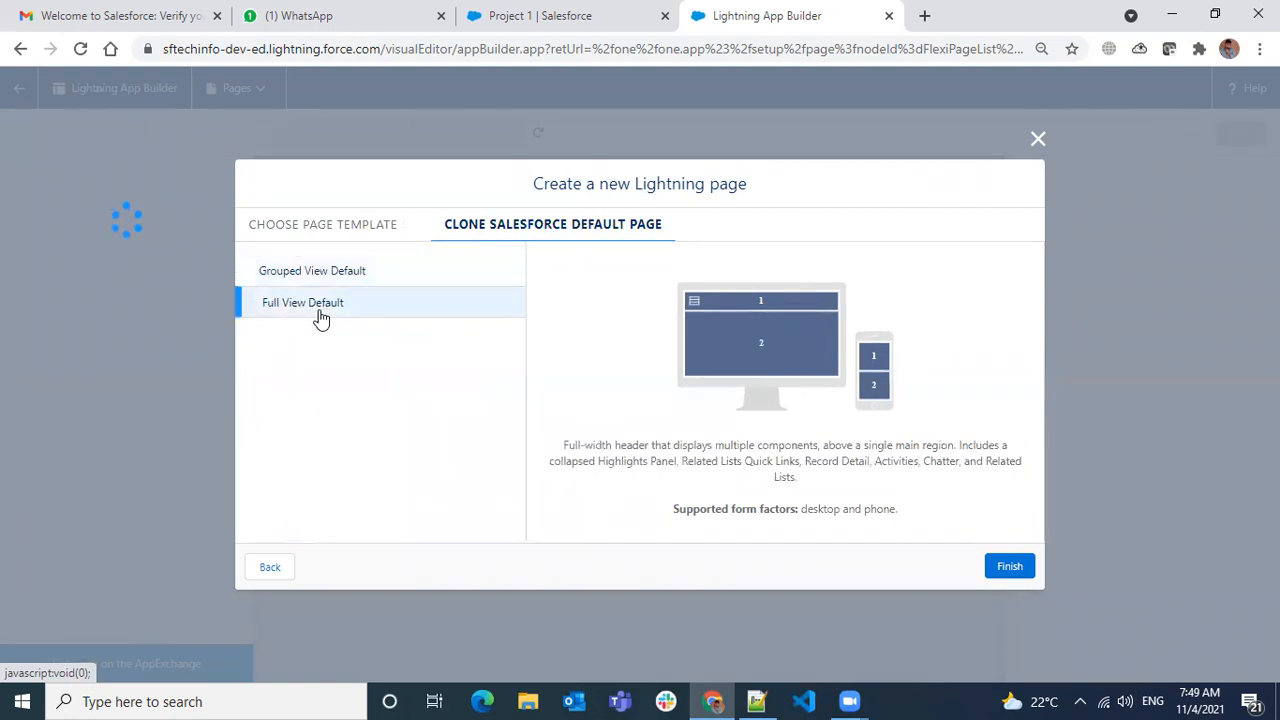
{"action": "left_click", "coordinate": [323, 280]}
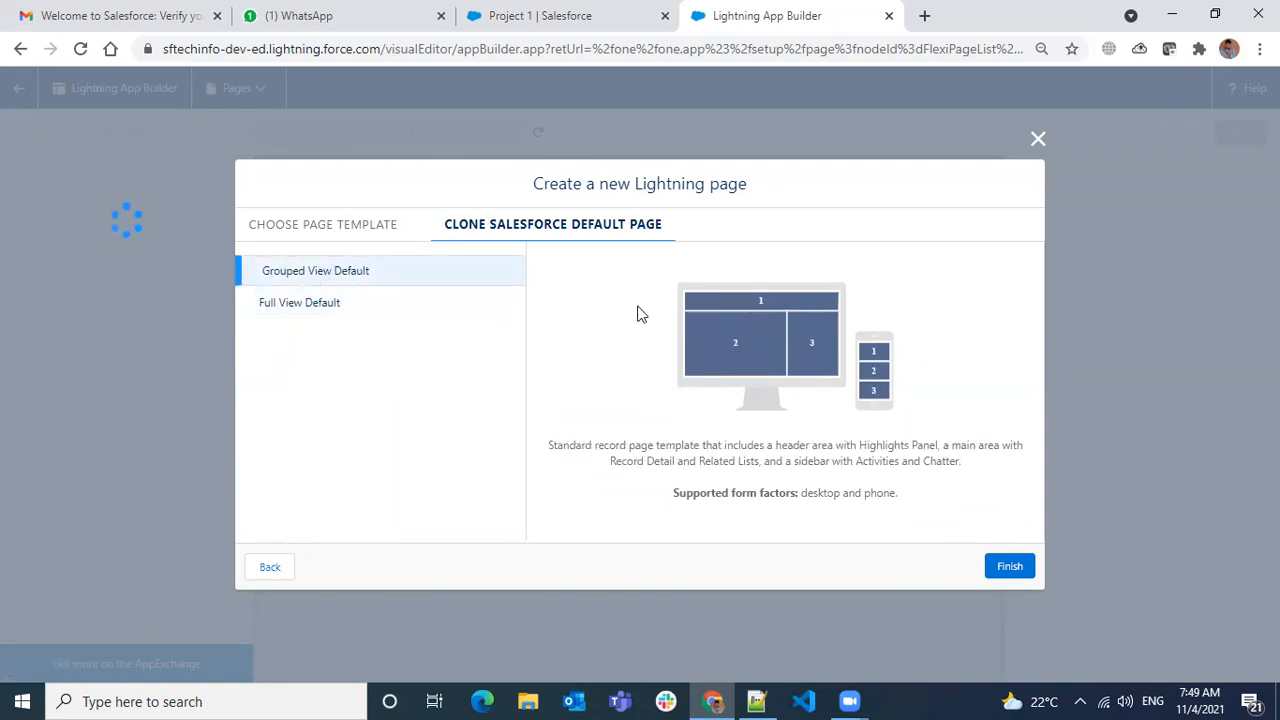
{"action": "left_click", "coordinate": [318, 228]}
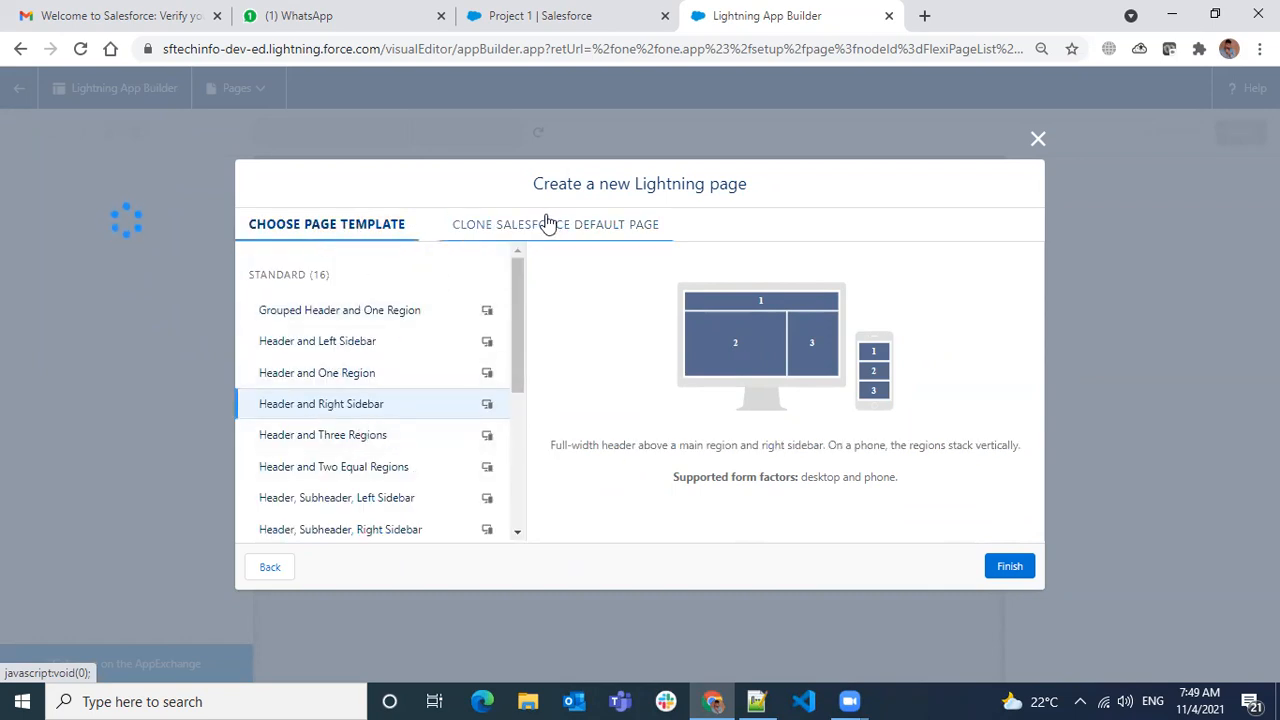
{"action": "left_click", "coordinate": [545, 226]}
{"action": "left_click", "coordinate": [371, 228]}
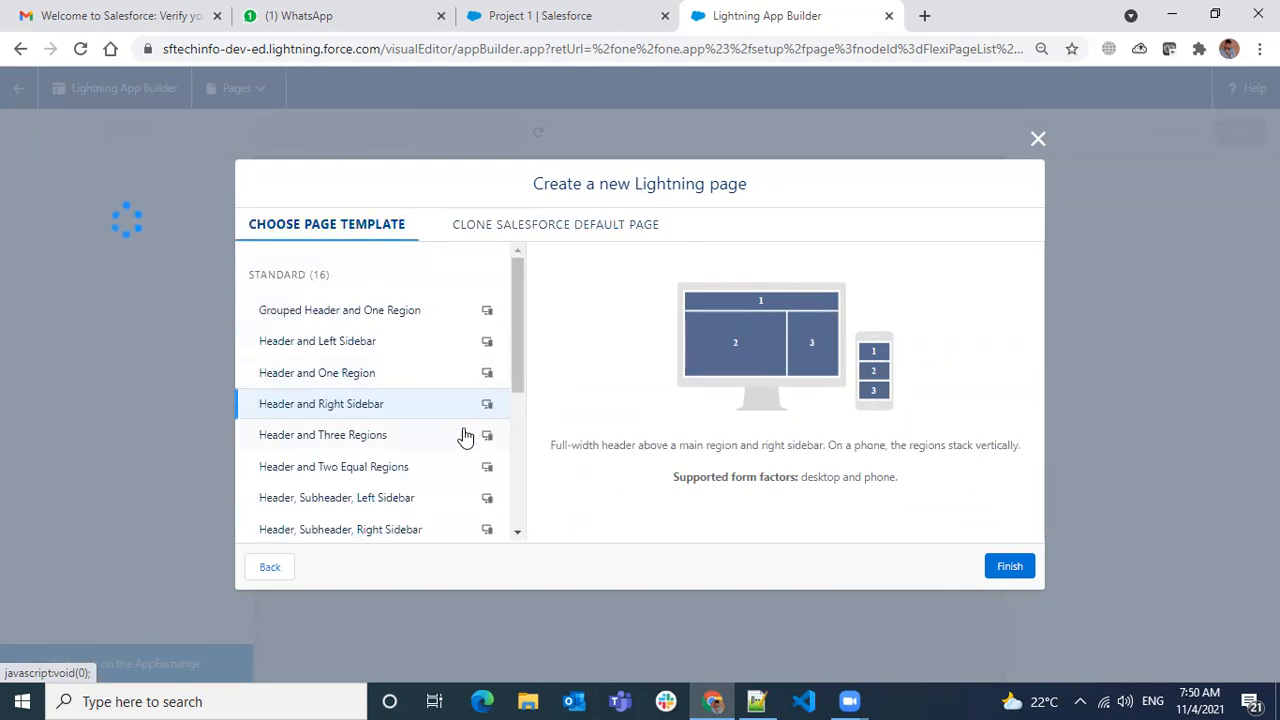
{"action": "scroll", "coordinate": [455, 470], "scroll_direction": "down", "scroll_amount": 5}
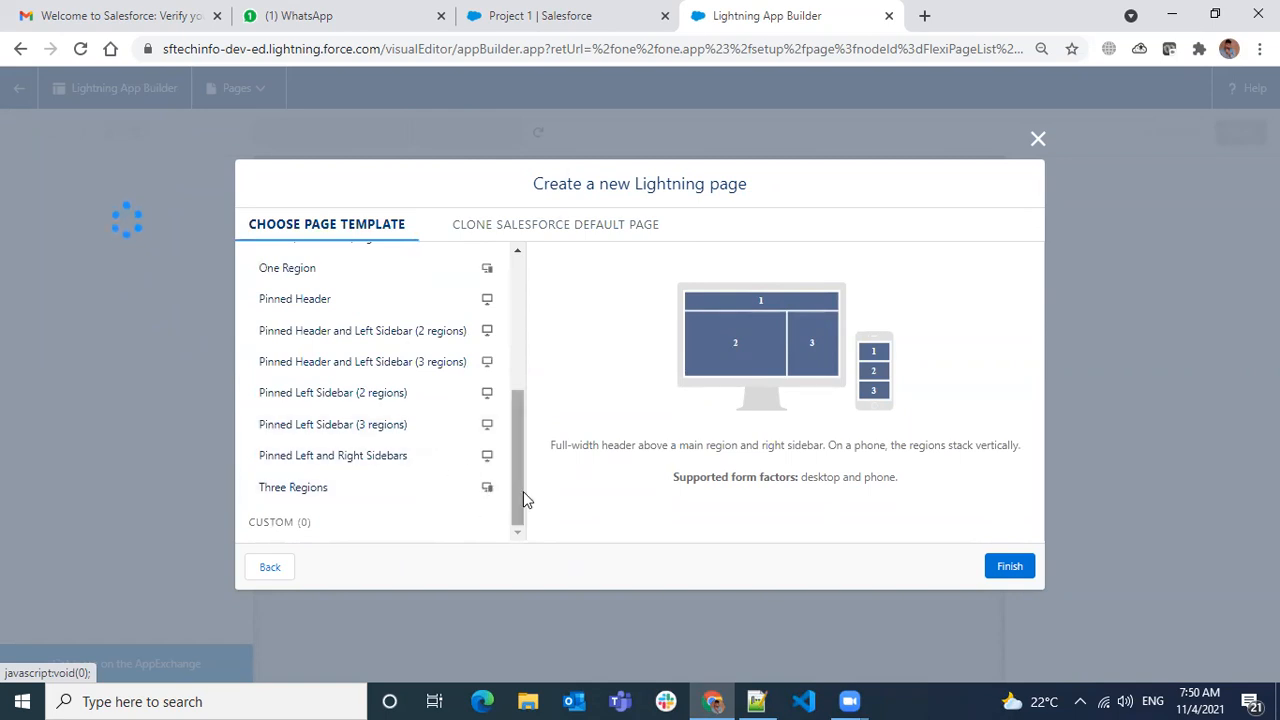
{"action": "scroll", "coordinate": [488, 460], "scroll_direction": "up", "scroll_amount": 5}
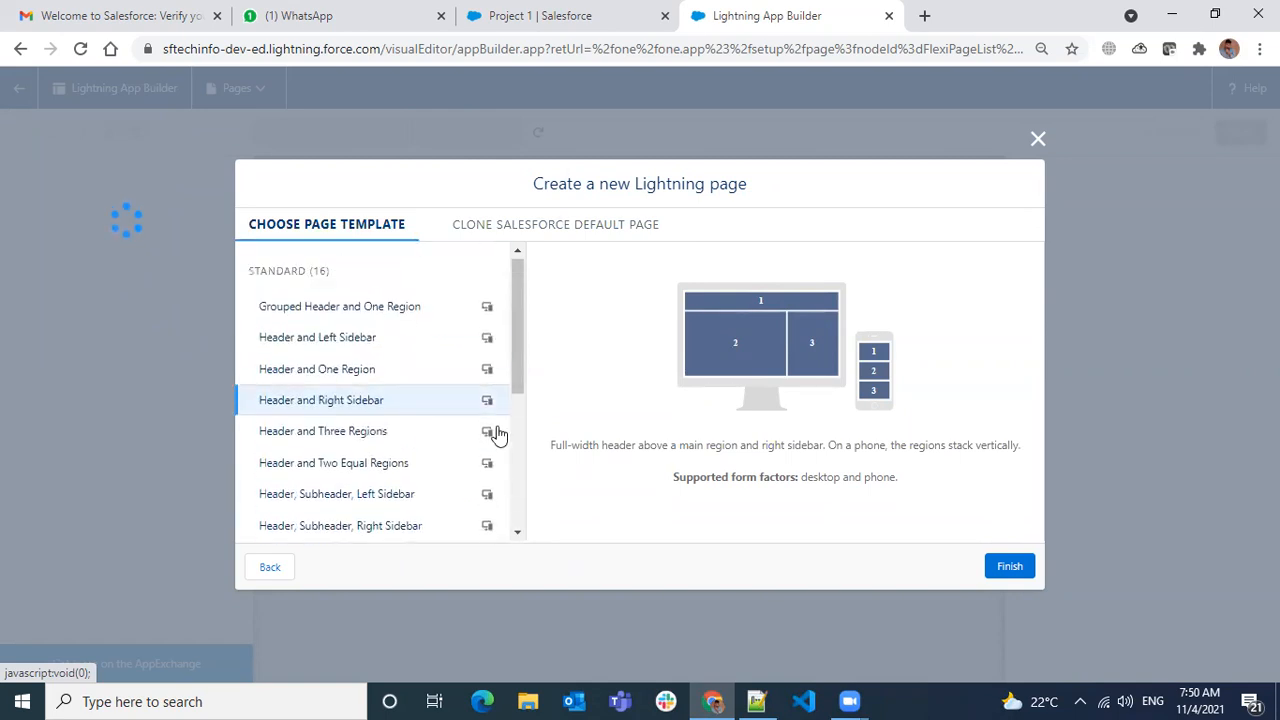
{"action": "left_click", "coordinate": [573, 228]}
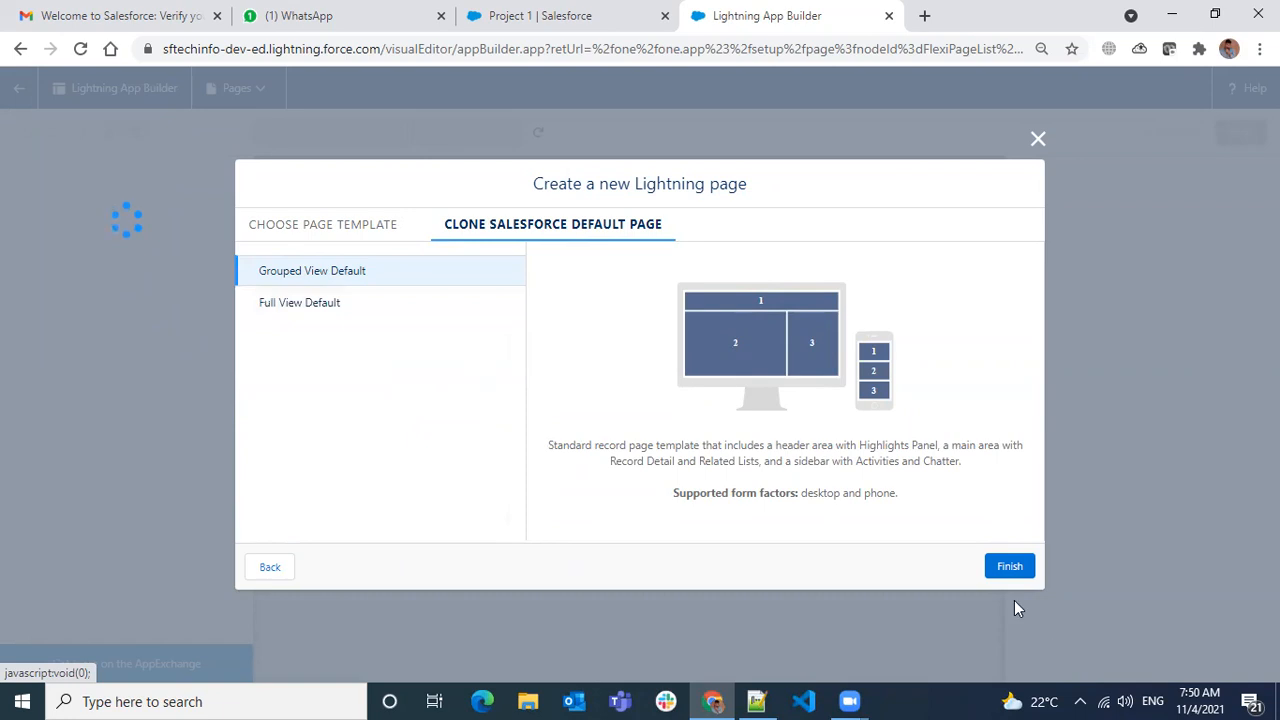
{"action": "left_click", "coordinate": [1008, 567]}
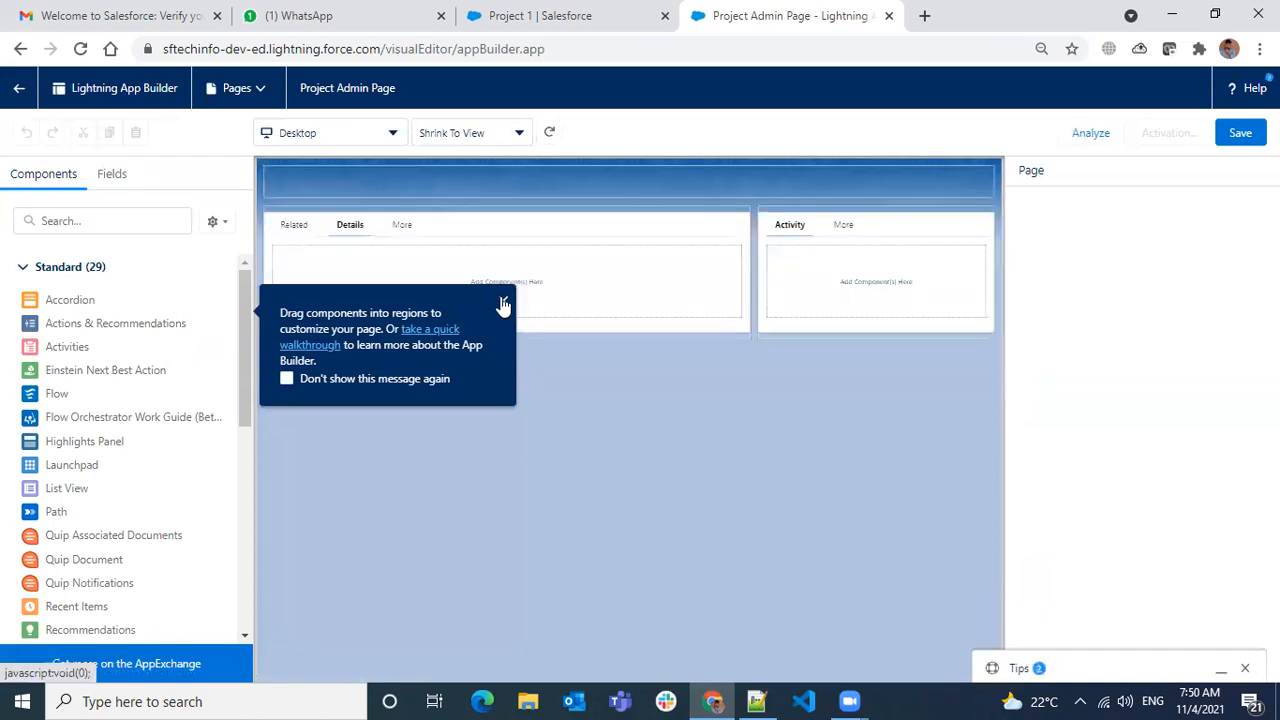
- Close the drag-components tip and the New in Spring '21 popup
{"action": "left_click", "coordinate": [503, 301]}
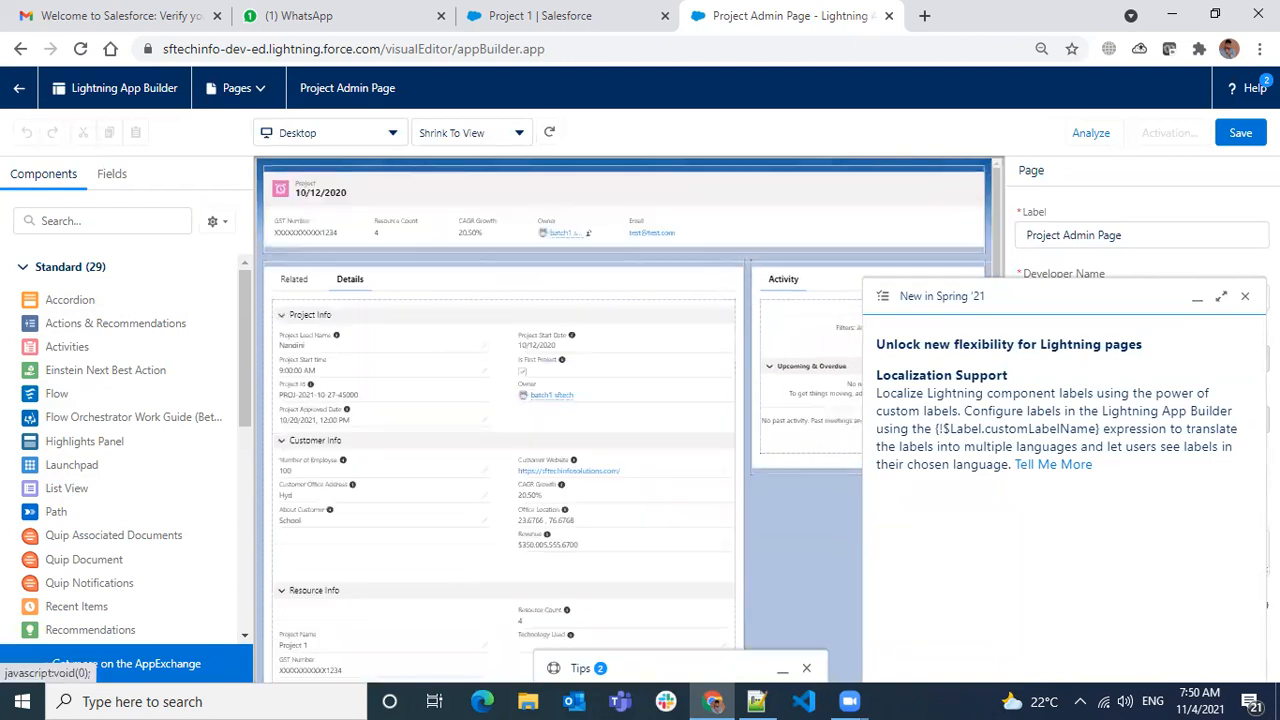
{"action": "left_click", "coordinate": [1246, 299]}
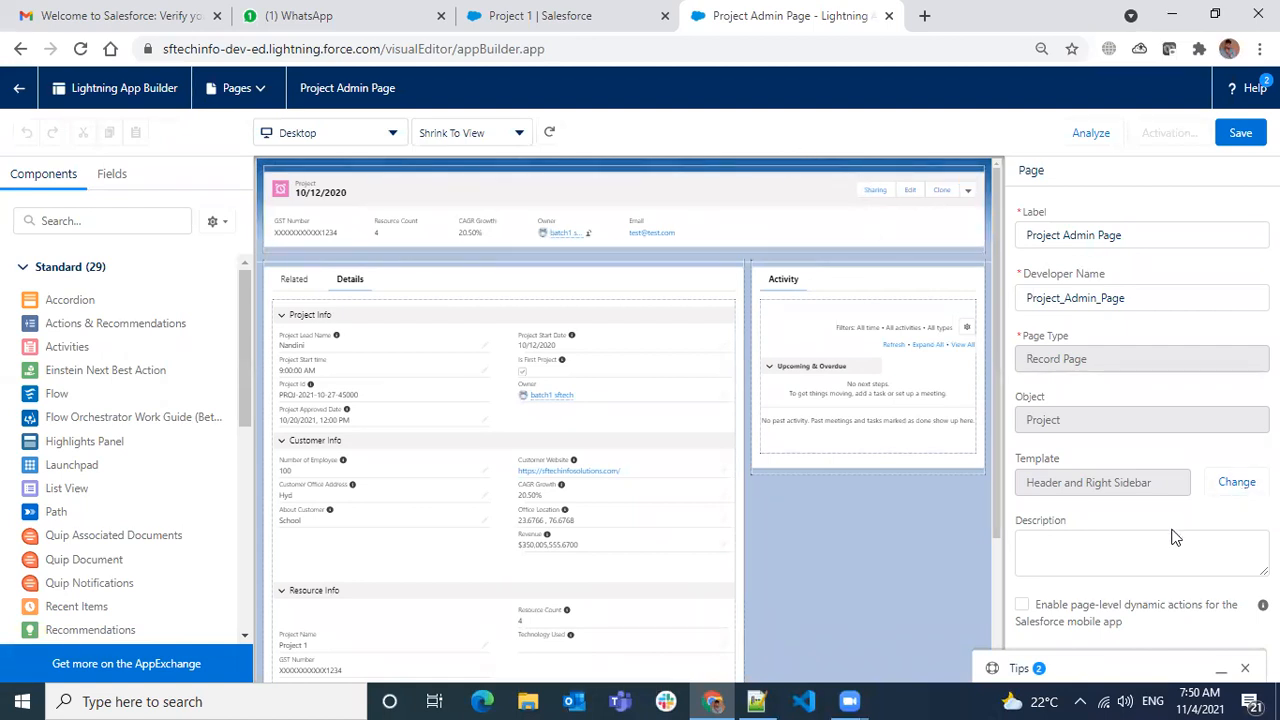
- Pick Header and One Region as the page's replacement template
{"action": "left_click", "coordinate": [1224, 489]}
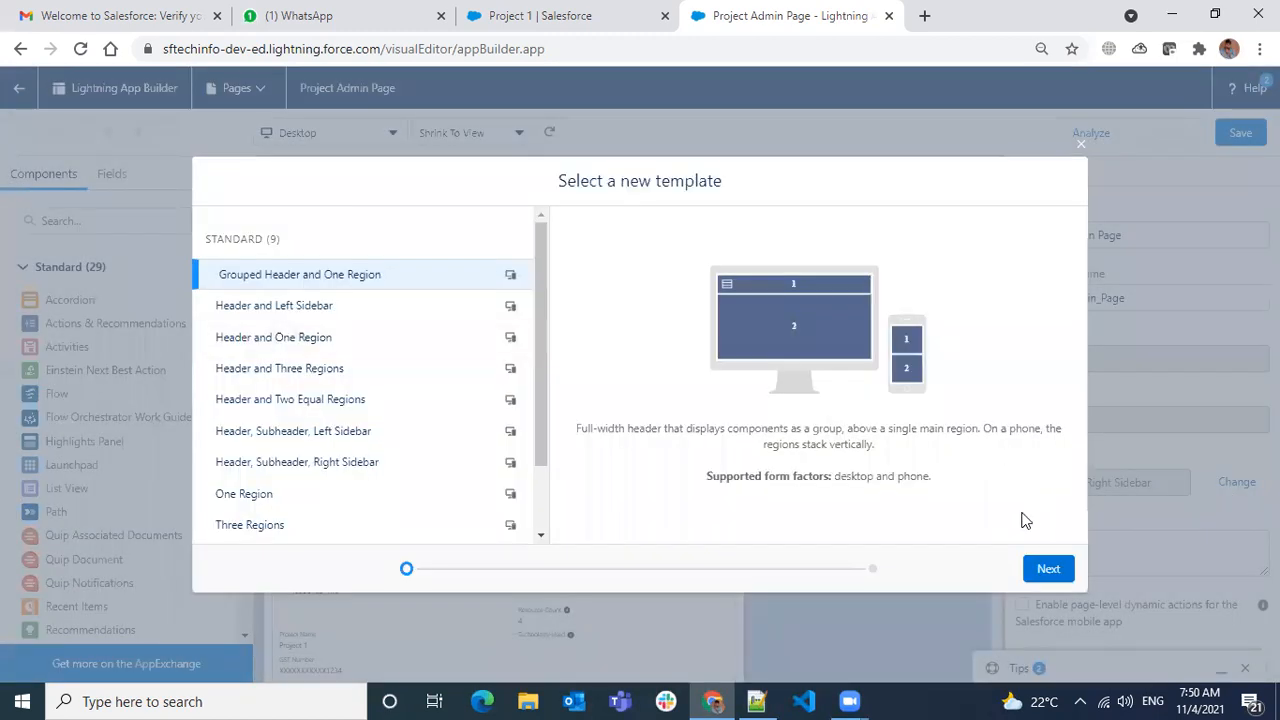
{"action": "left_click", "coordinate": [1082, 147]}
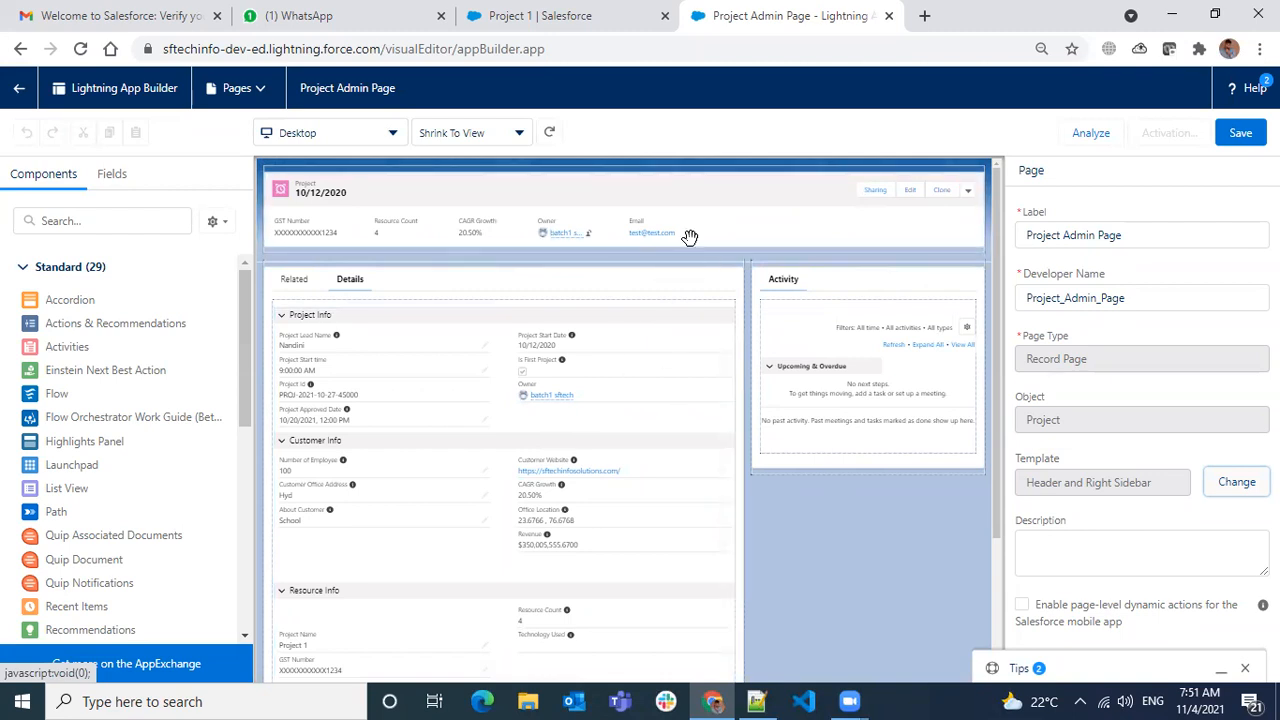
{"action": "left_click", "coordinate": [1237, 485]}
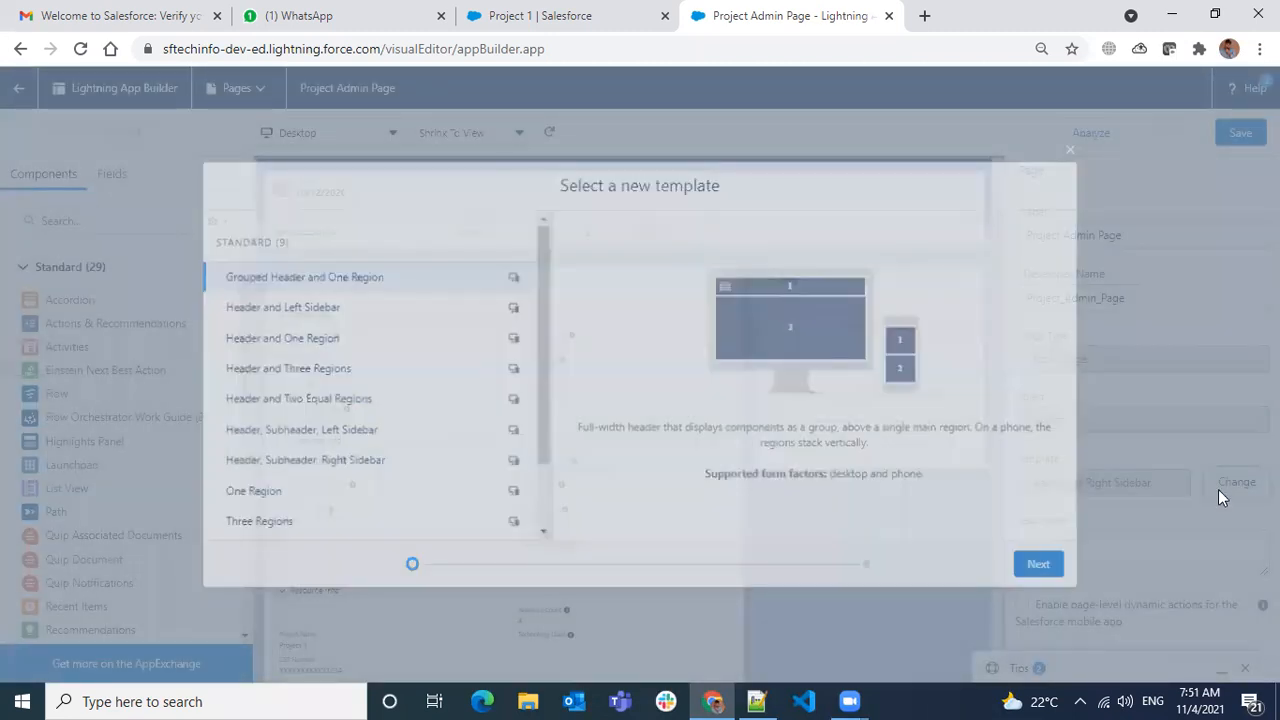
{"action": "left_click", "coordinate": [323, 338]}
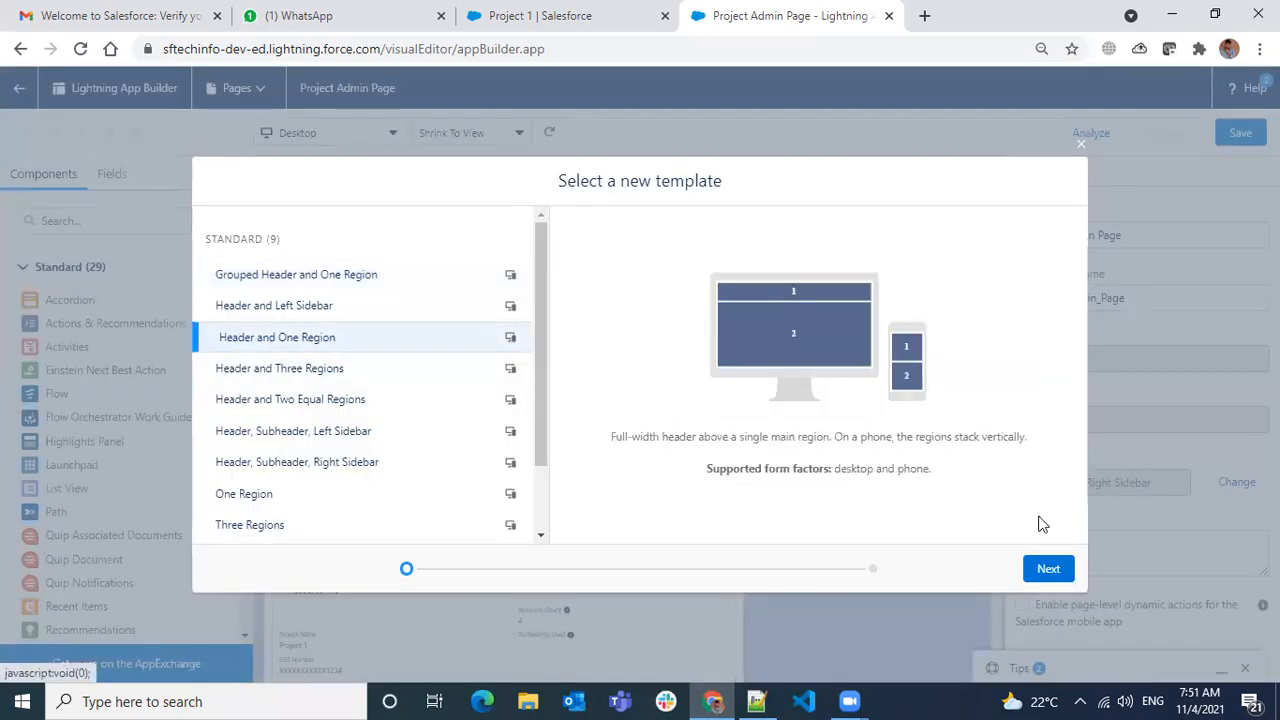
{"action": "left_click", "coordinate": [1047, 568]}
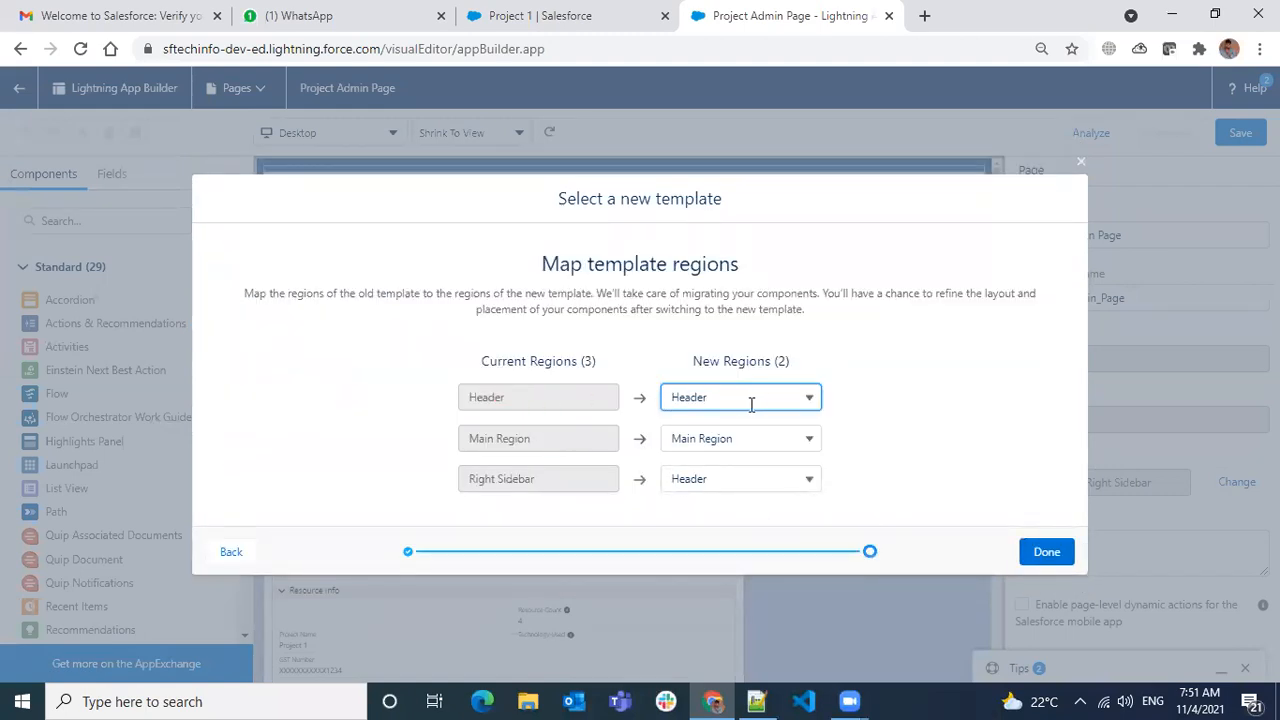
- Map Header to Header and the old Right Sidebar to Main Region
{"action": "left_click", "coordinate": [783, 399]}
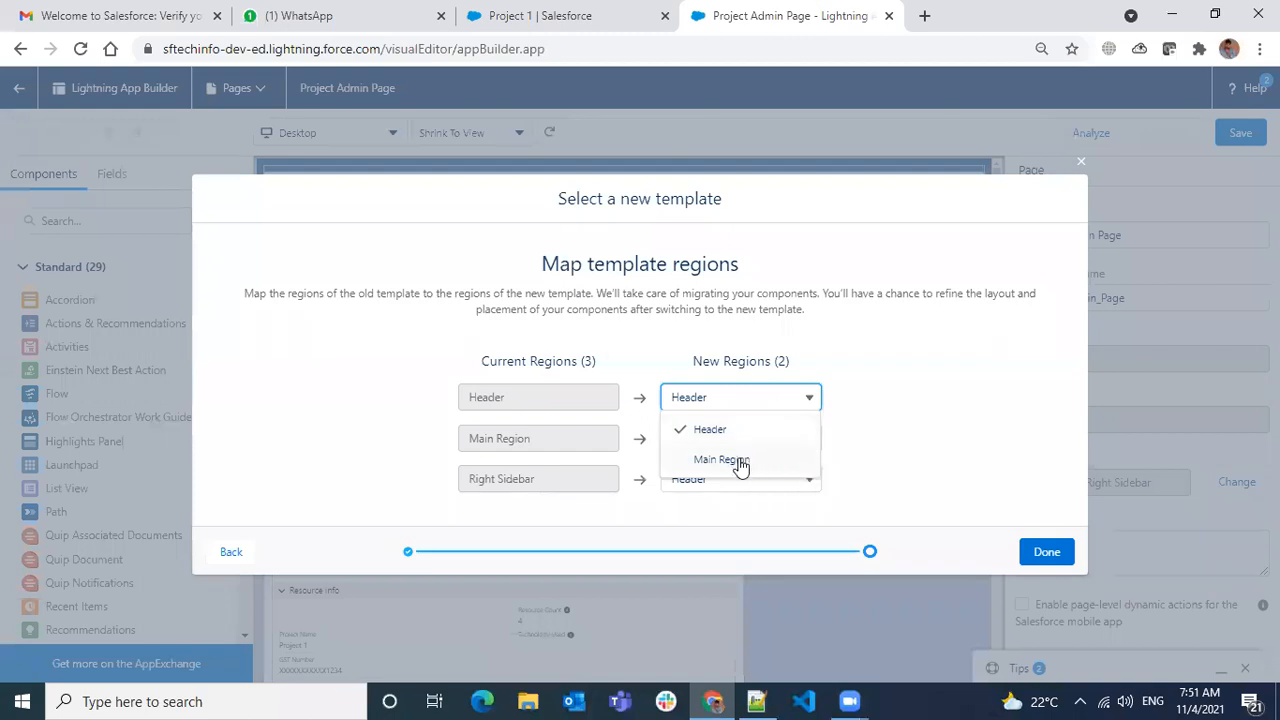
{"action": "left_click", "coordinate": [1031, 369]}
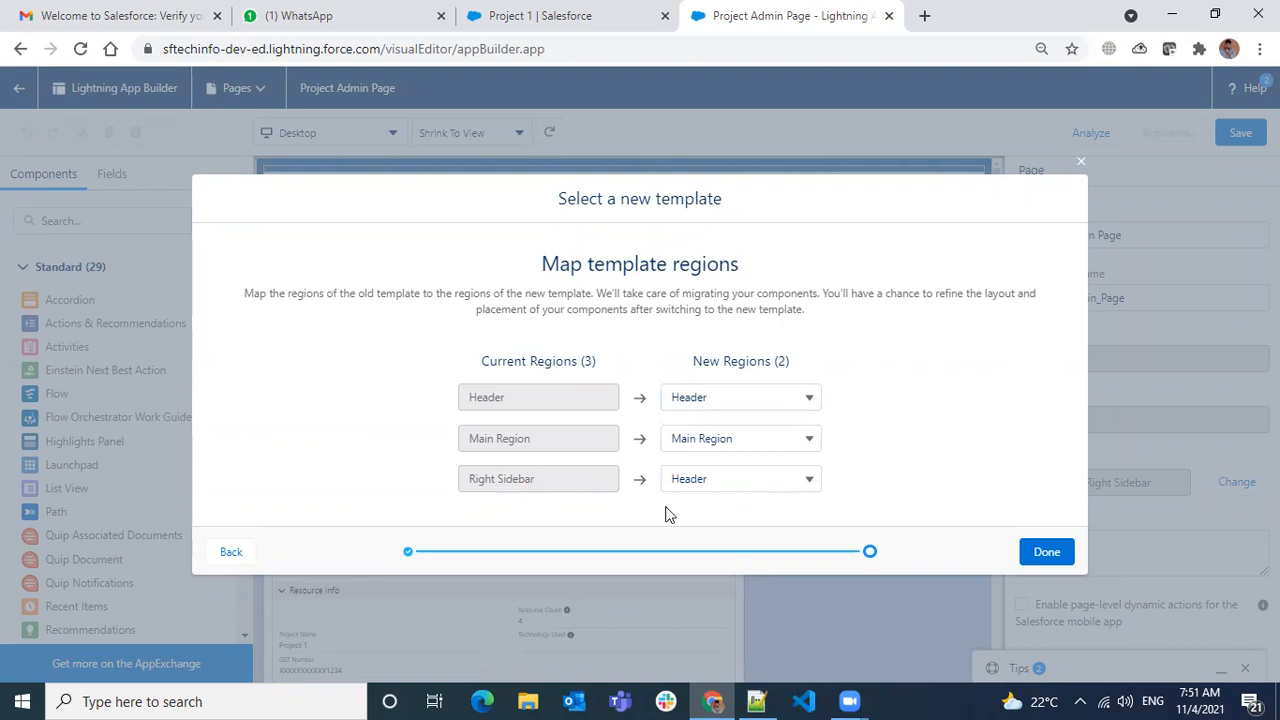
{"action": "left_click", "coordinate": [738, 480]}
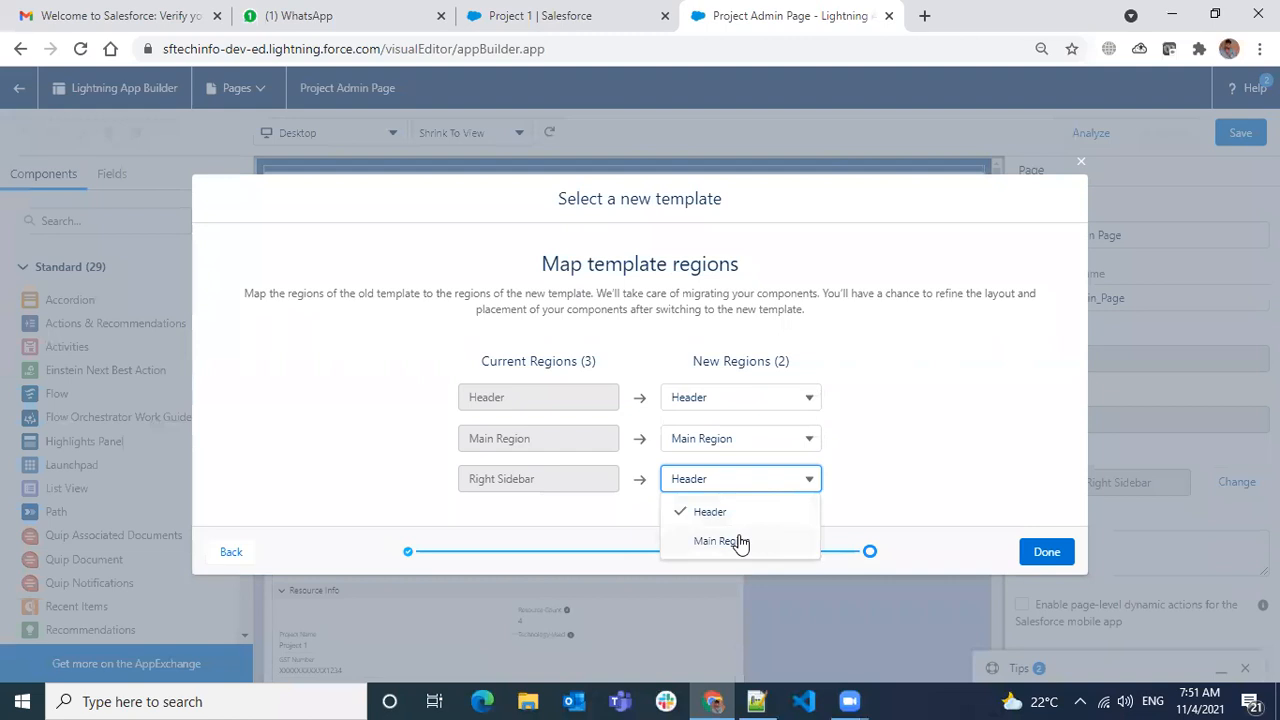
{"action": "left_click", "coordinate": [737, 541]}
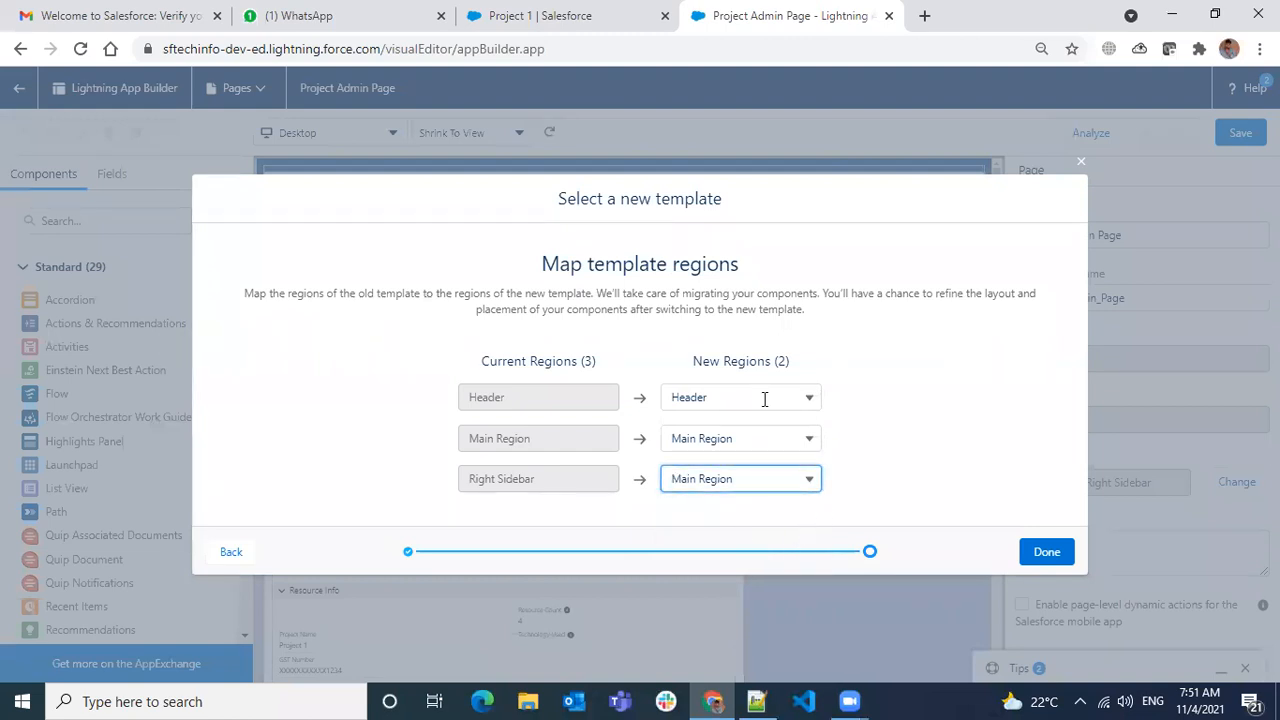
{"action": "left_click", "coordinate": [768, 477]}
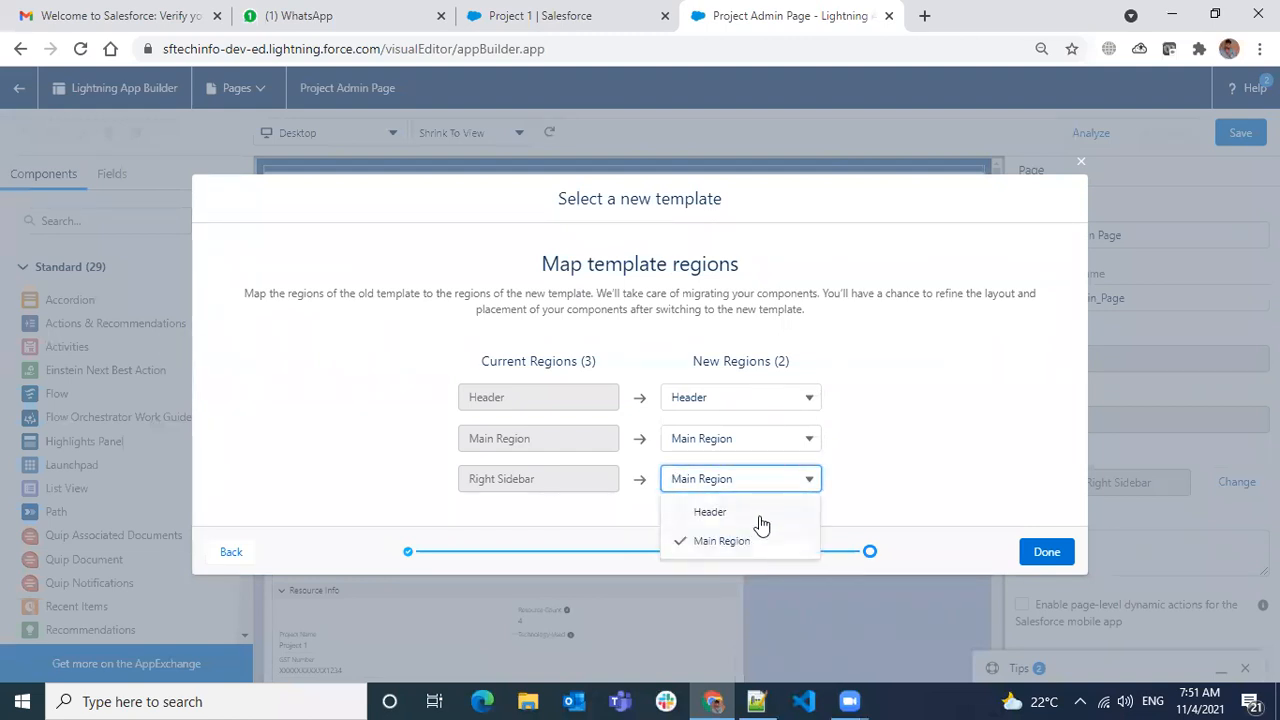
{"action": "left_click", "coordinate": [876, 462]}
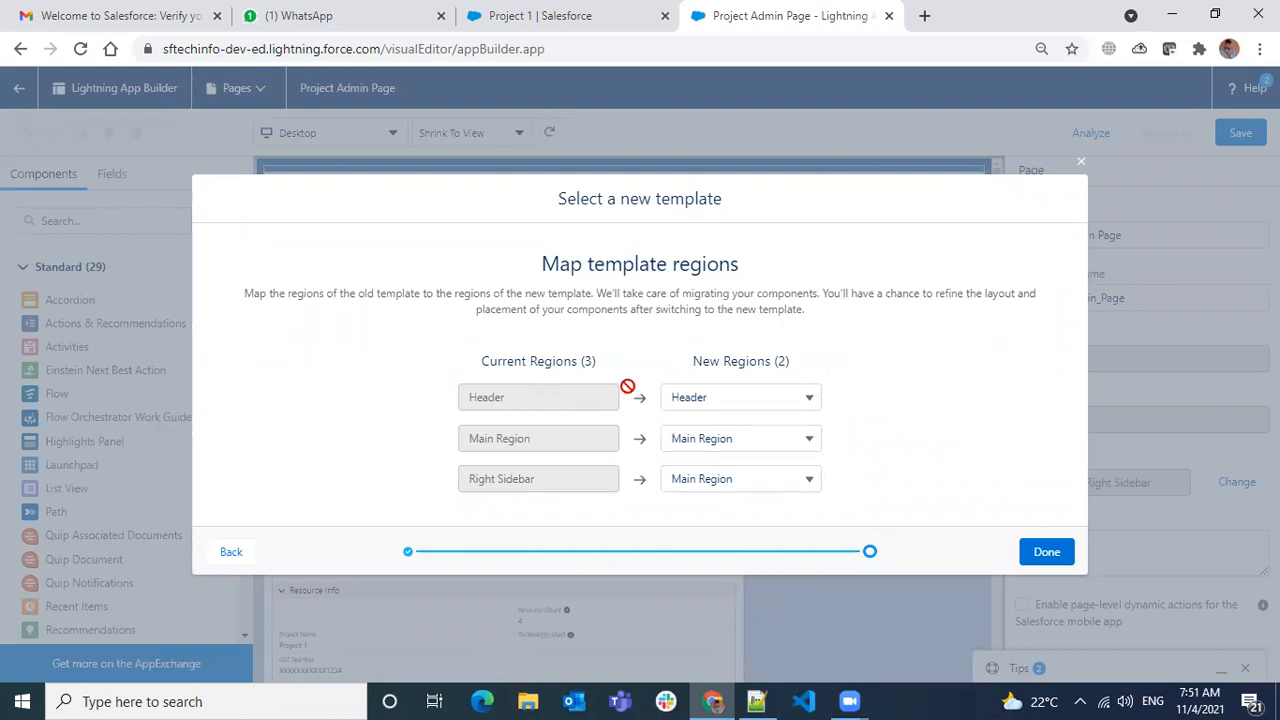
- Apply the Header and One Region template and dismiss the drag-components tip
{"action": "left_click", "coordinate": [1048, 553]}
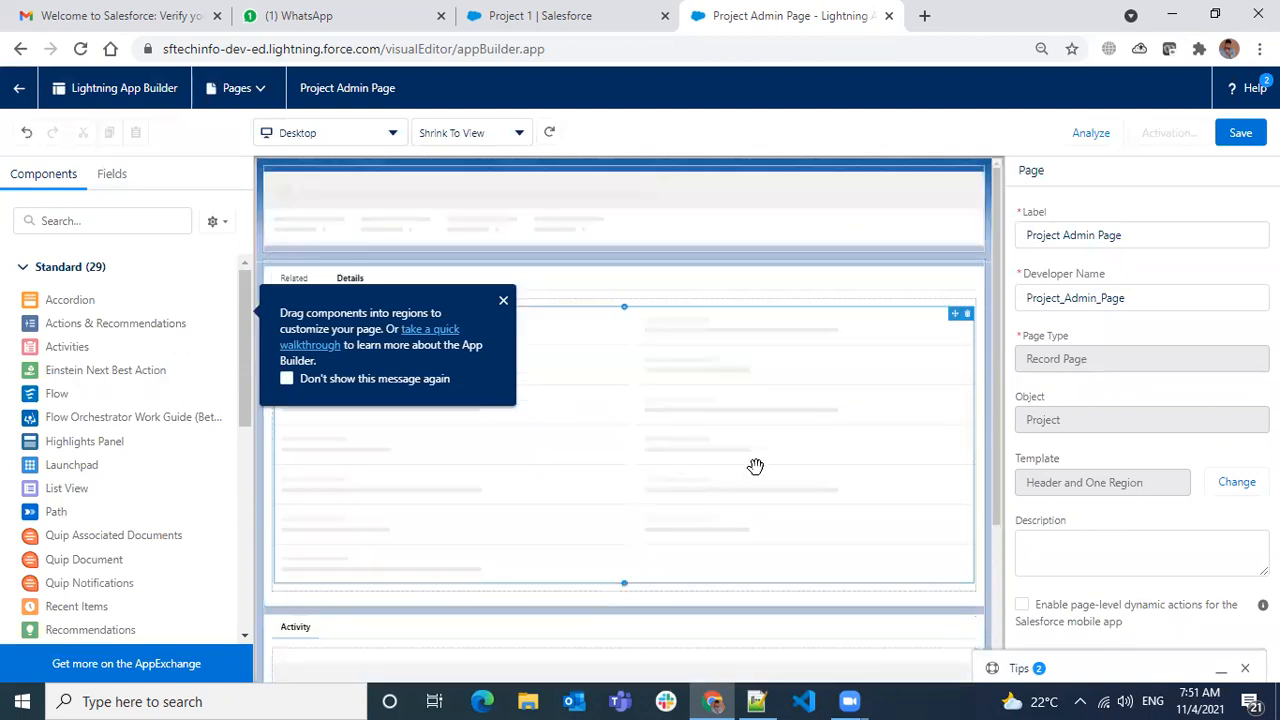
{"action": "scroll", "coordinate": [868, 349], "scroll_direction": "down", "scroll_amount": 3}
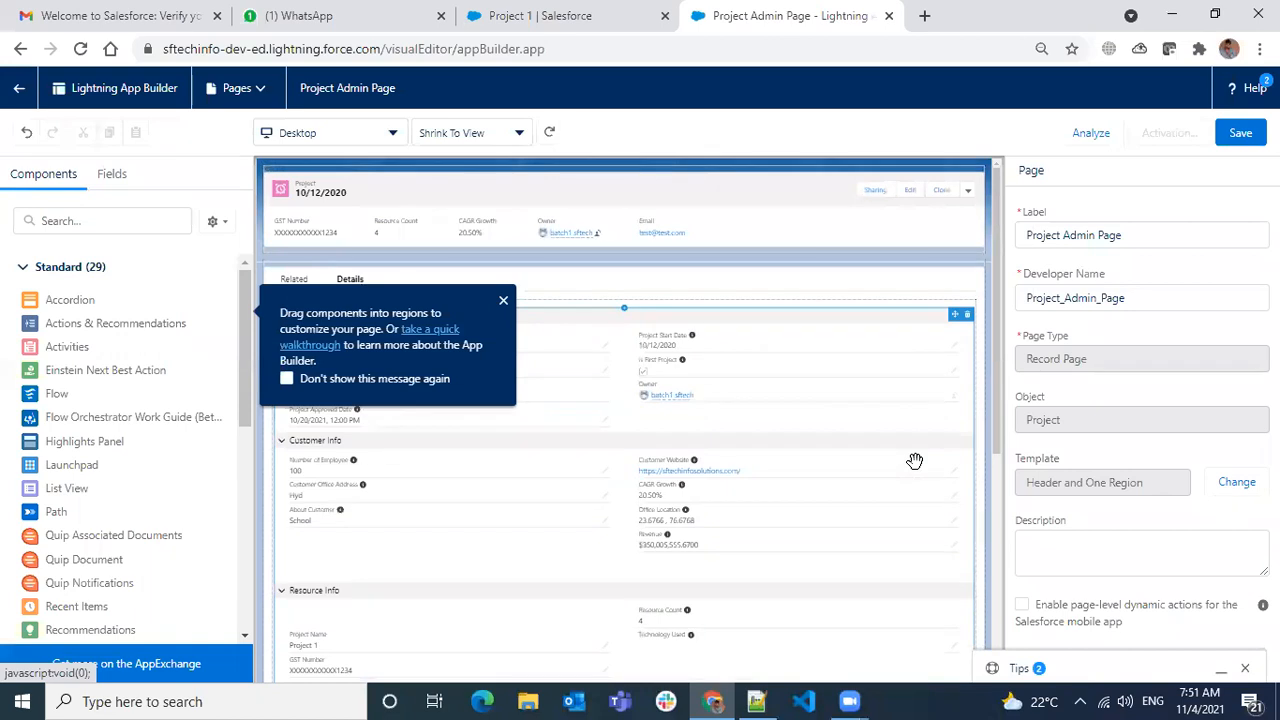
{"action": "left_click", "coordinate": [504, 302]}
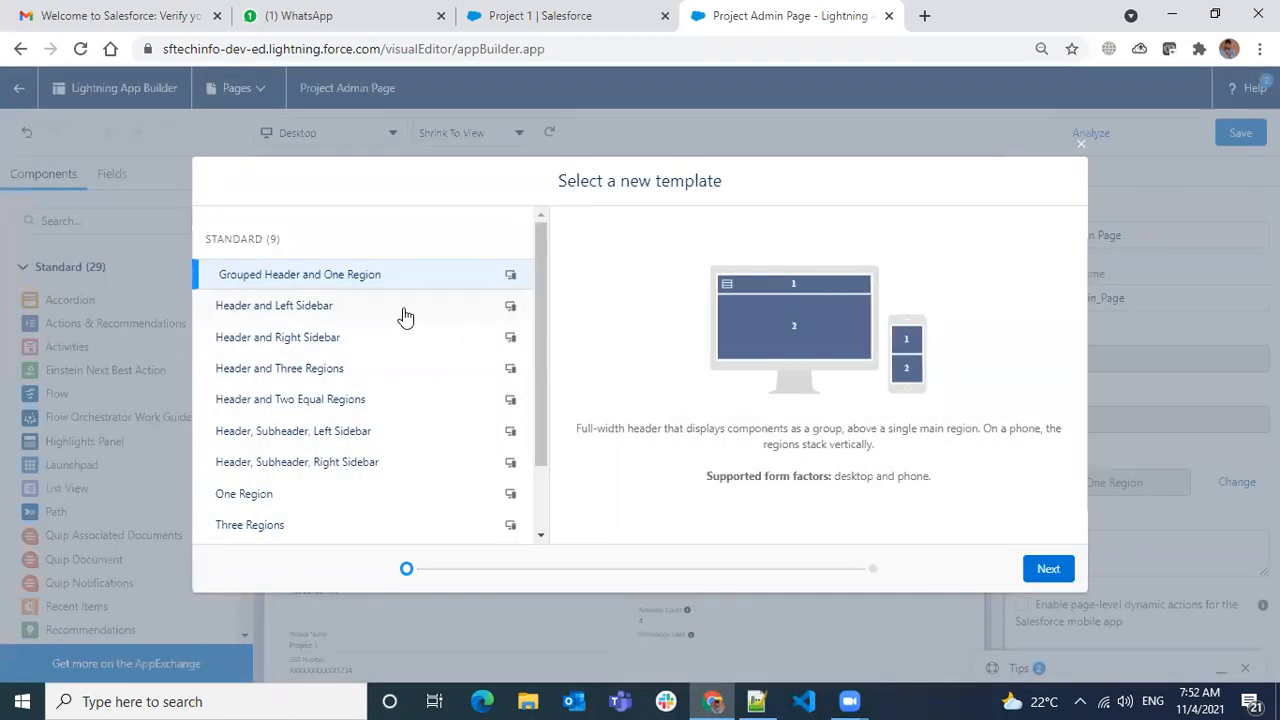
- Switch to the Header and Two Equal Regions template, mapping Main Region to Left Region
{"action": "left_click", "coordinate": [352, 399]}
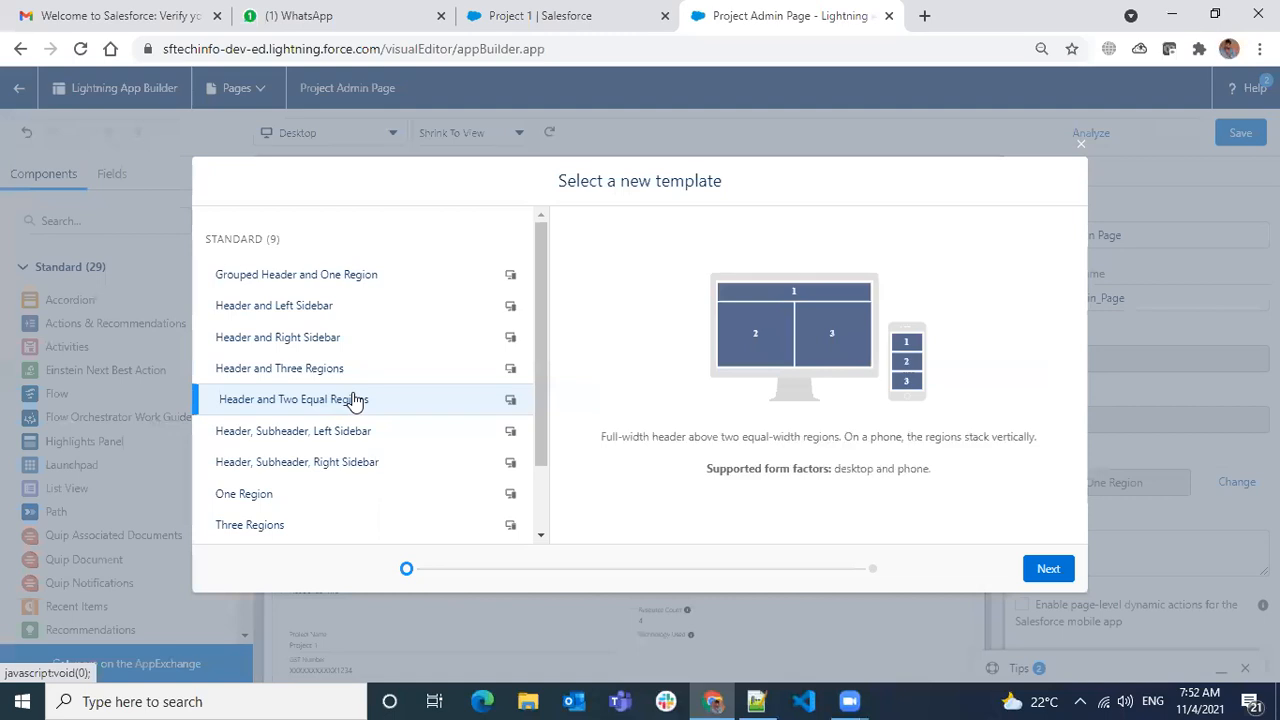
{"action": "left_click", "coordinate": [1045, 570]}
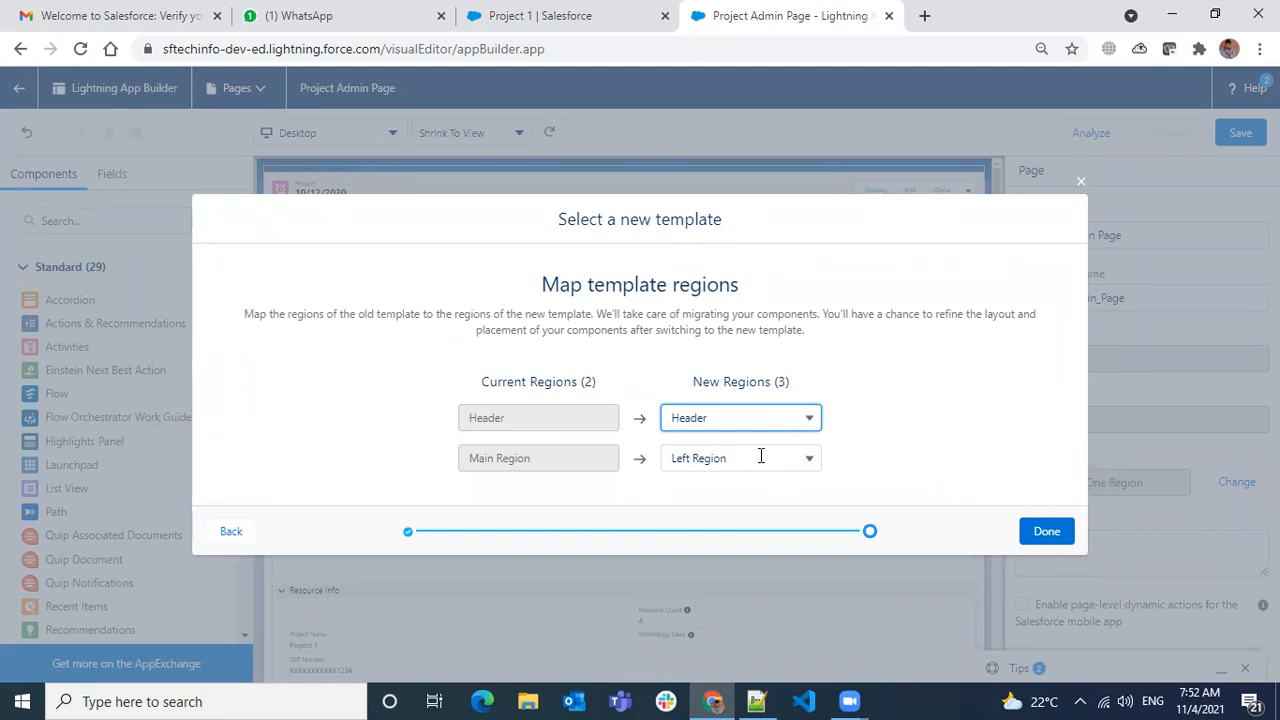
{"action": "left_click", "coordinate": [789, 462]}
{"action": "left_click", "coordinate": [890, 452]}
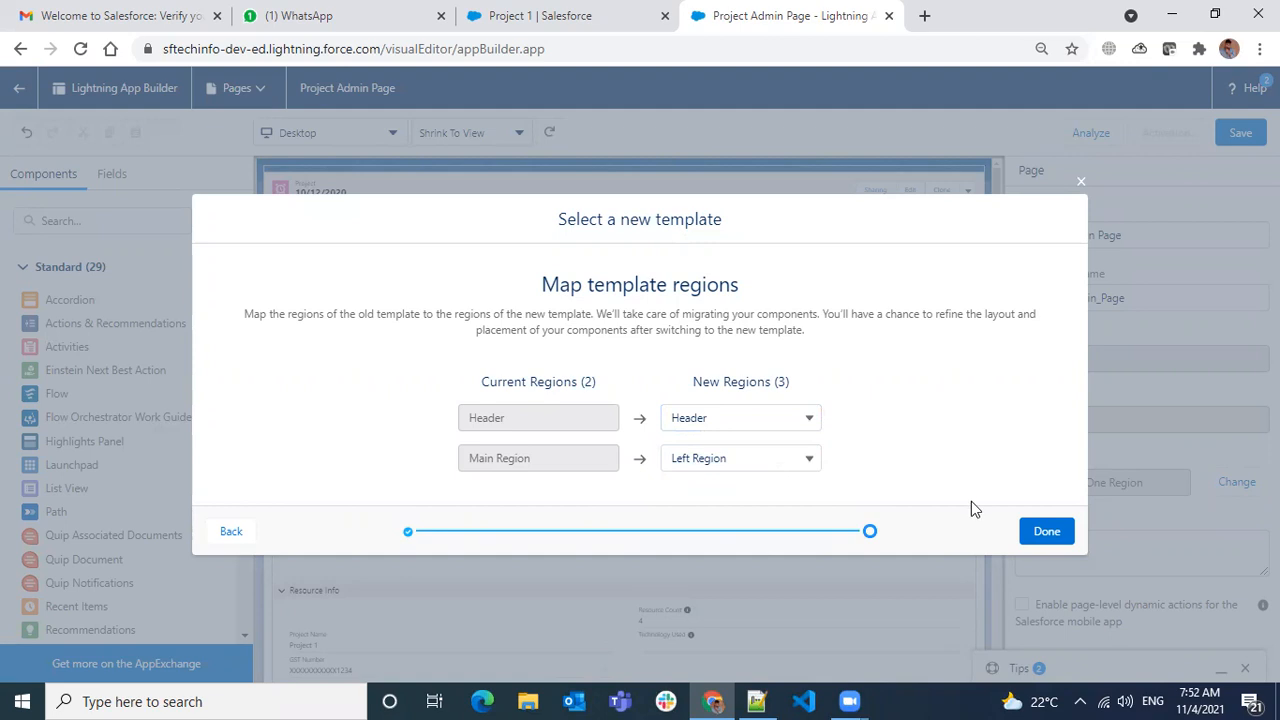
{"action": "left_click", "coordinate": [1051, 531]}
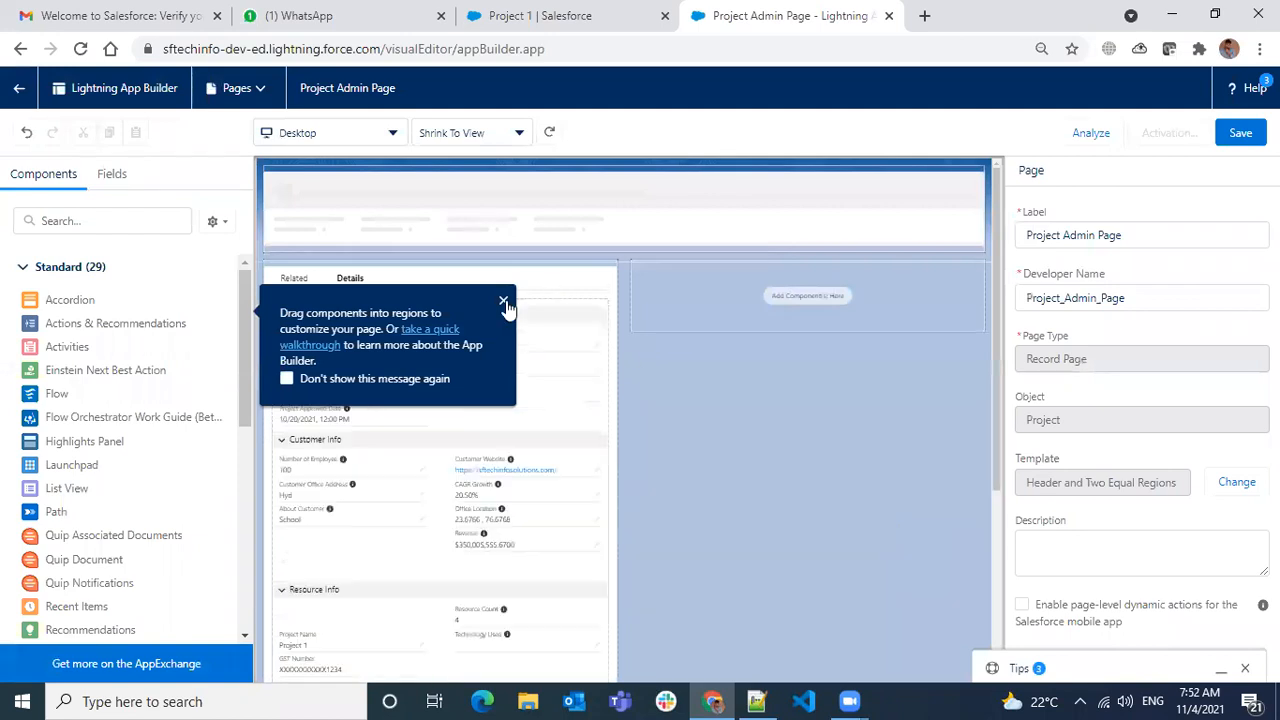
- Dismiss the getting-started tip and select a component on the canvas, which raises an error
{"action": "left_click", "coordinate": [505, 303]}
{"action": "scroll", "coordinate": [667, 436], "scroll_direction": "down", "scroll_amount": 5}
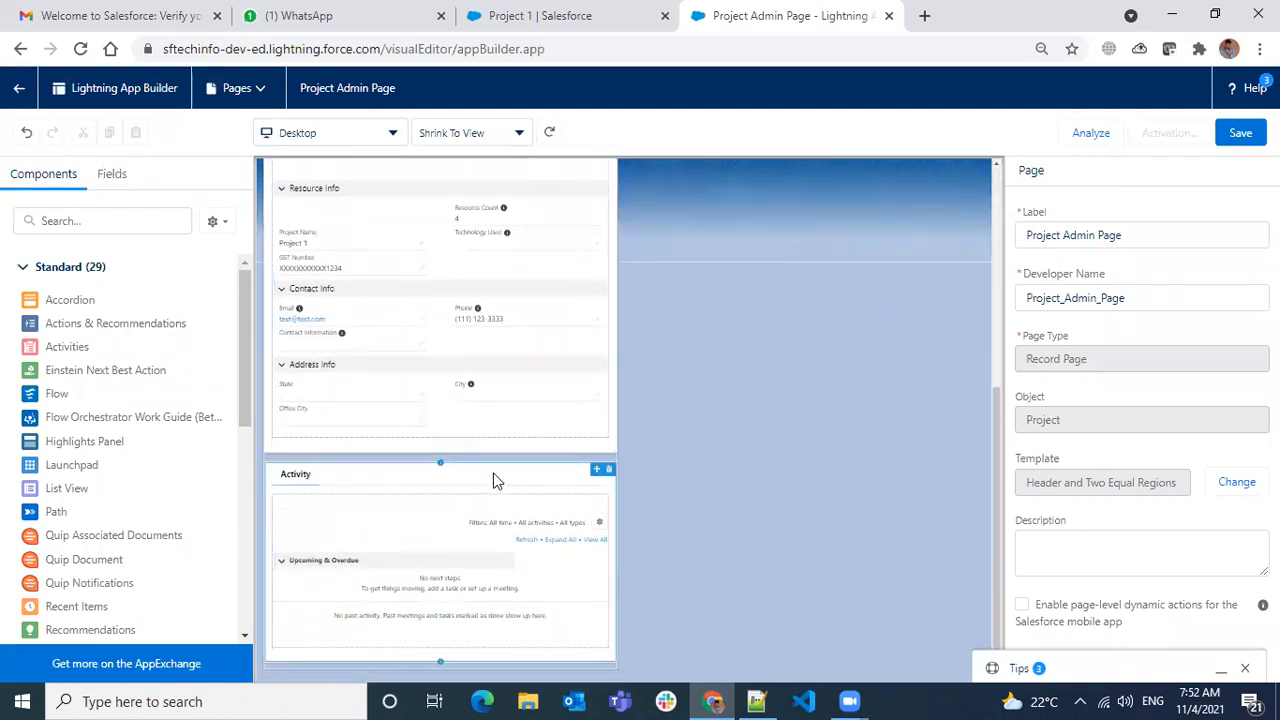
{"action": "scroll", "coordinate": [742, 332], "scroll_direction": "up", "scroll_amount": 5}
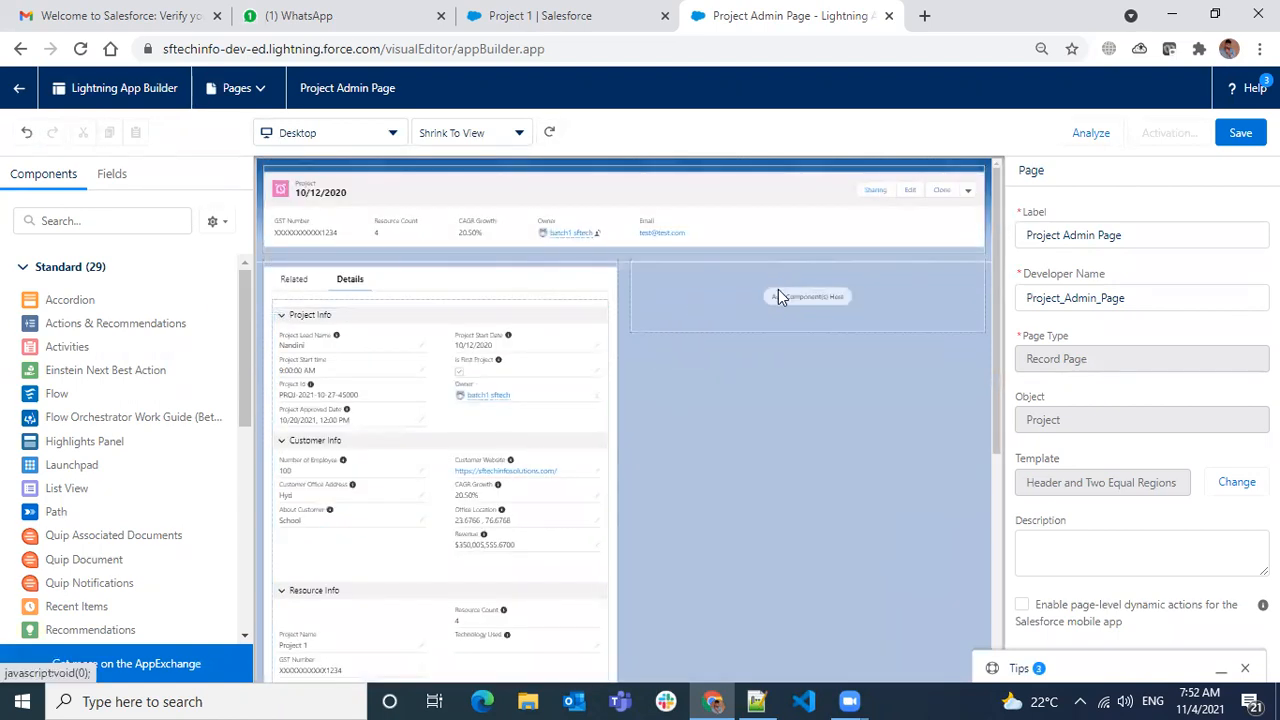
{"action": "left_click", "coordinate": [520, 483]}
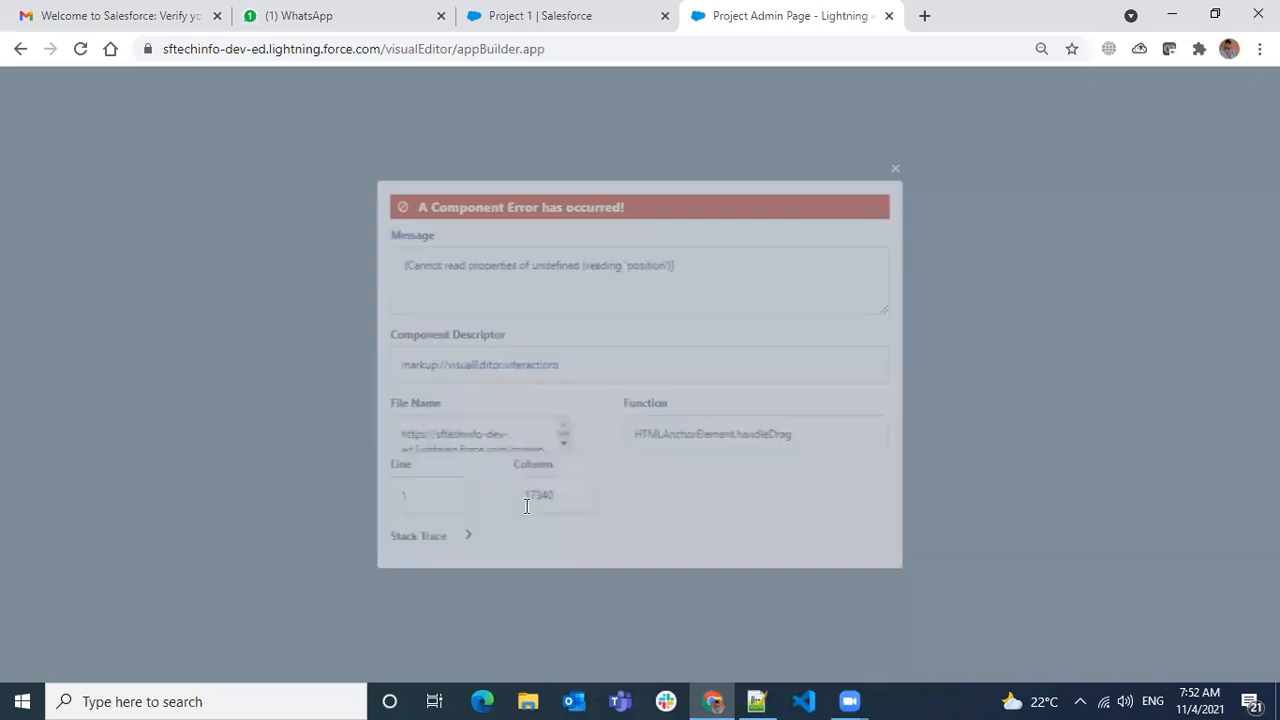
- Close the component error message and reload the App Builder page
{"action": "left_click", "coordinate": [902, 162]}
{"action": "left_click", "coordinate": [903, 164]}
{"action": "left_click", "coordinate": [903, 164]}
{"action": "left_click", "coordinate": [905, 168]}
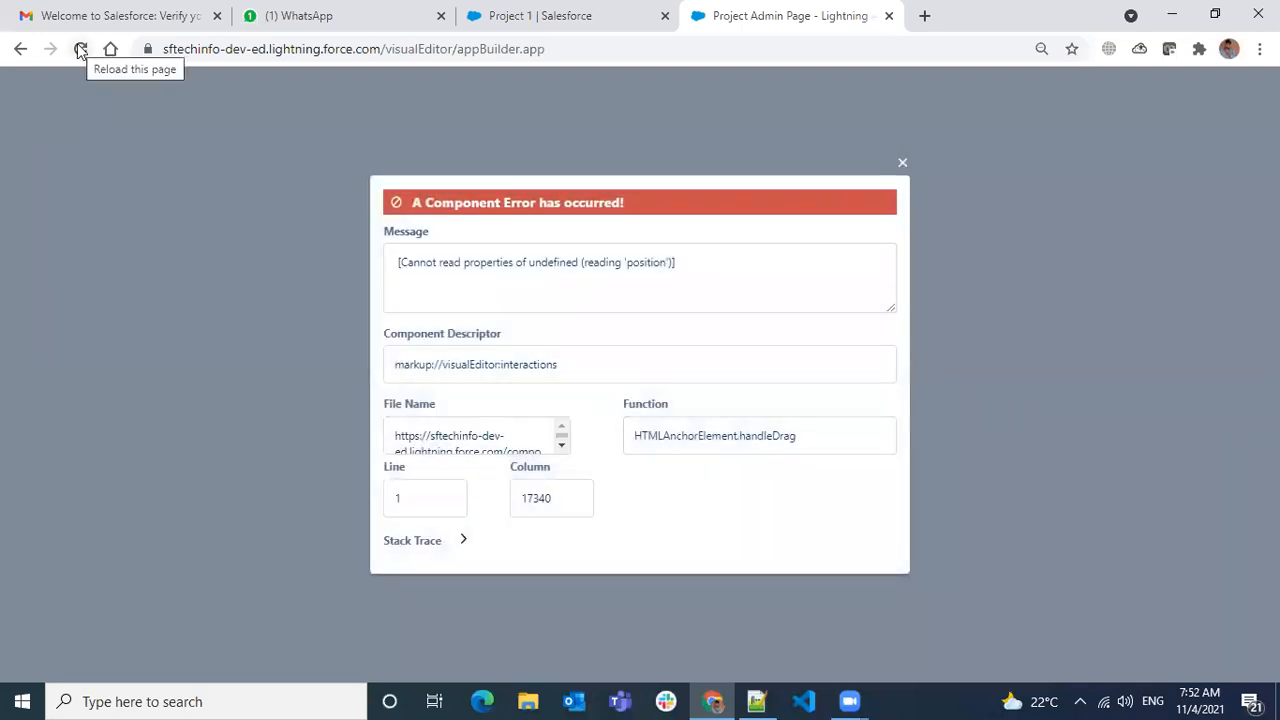
{"action": "left_click", "coordinate": [80, 50]}
{"action": "left_click", "coordinate": [728, 154]}
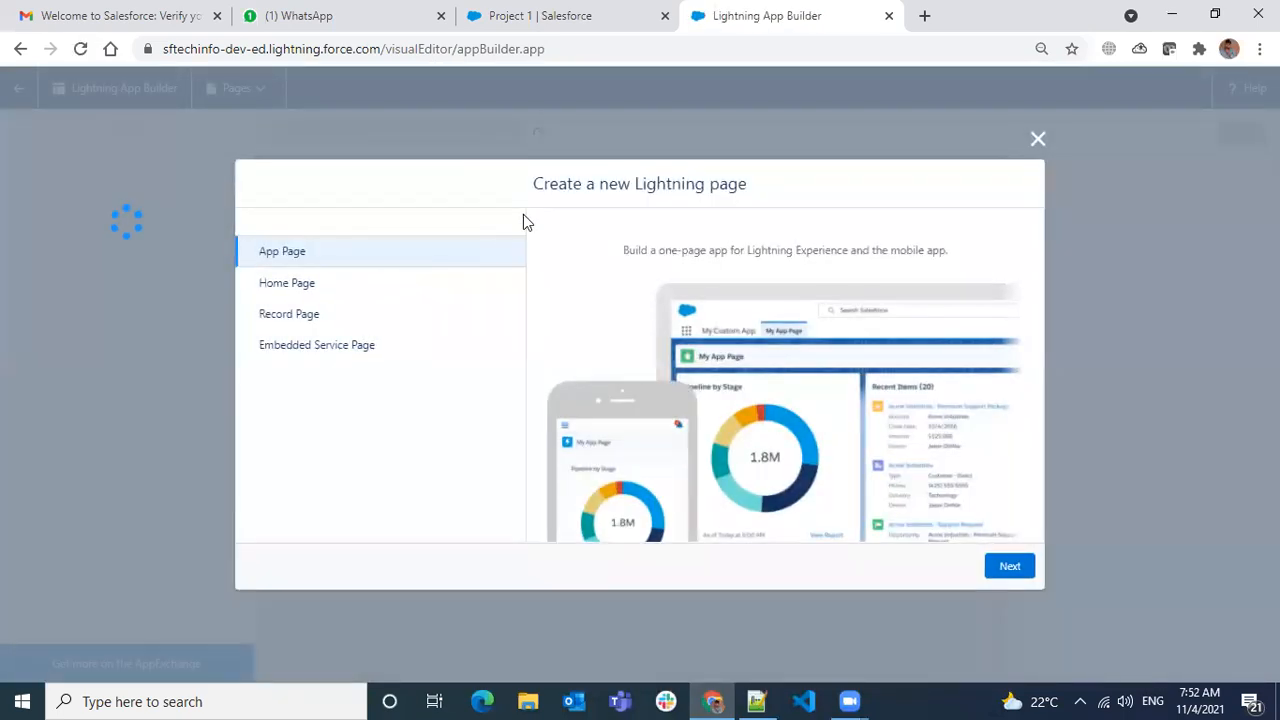
- Set up a Record Page labelled Project Admin Page for the Project object
{"action": "left_click", "coordinate": [281, 318]}
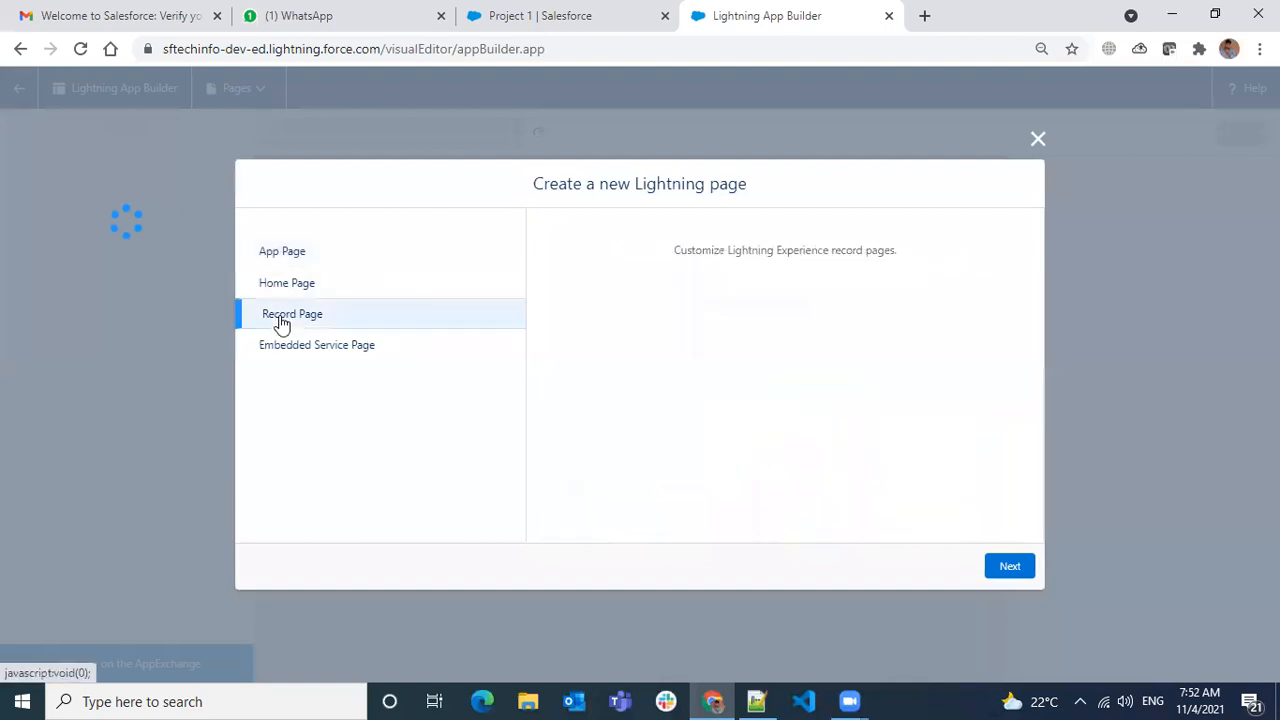
{"action": "left_click", "coordinate": [998, 567]}
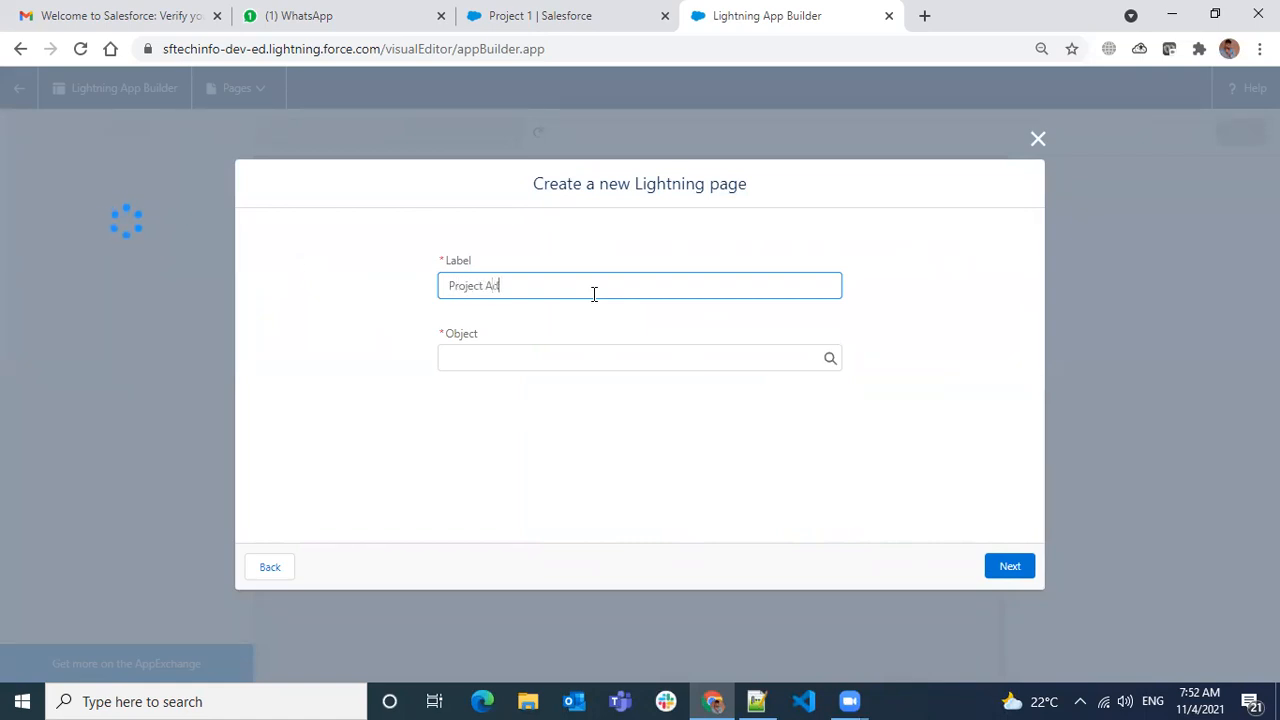
{"action": "key", "text": "Tab"}
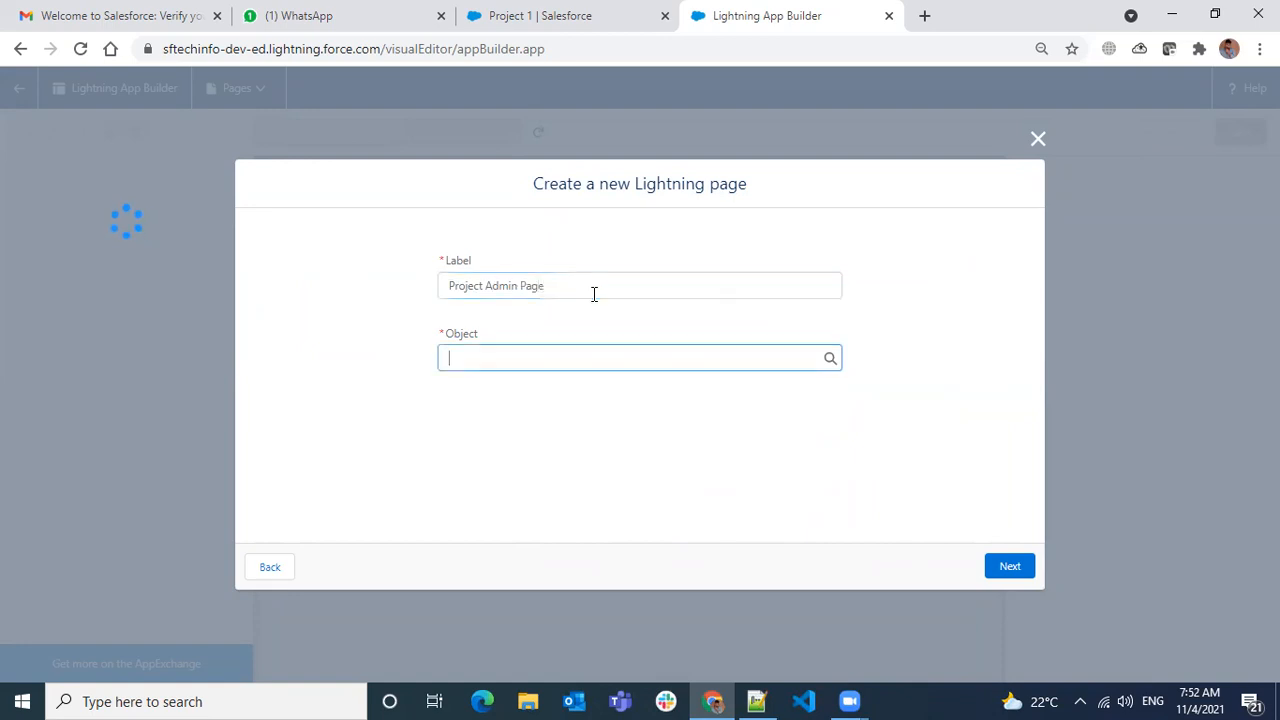
{"action": "type", "text": "Project"}
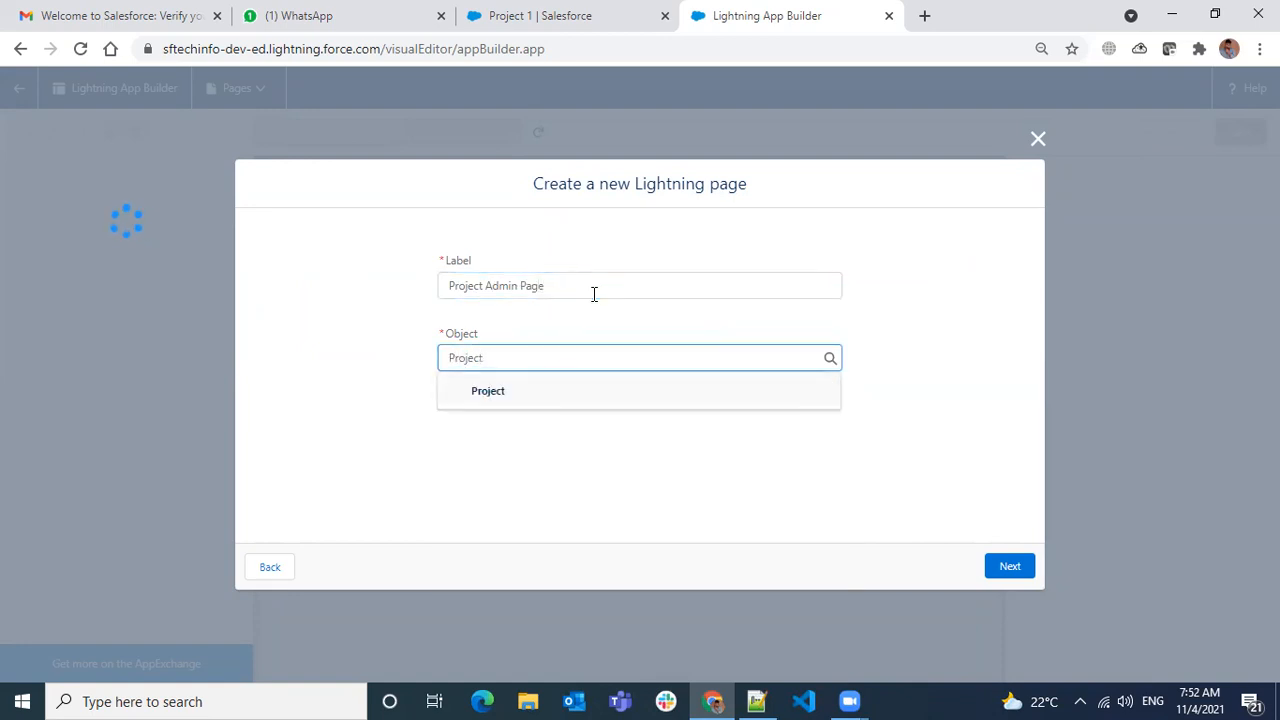
{"action": "left_click", "coordinate": [527, 402]}
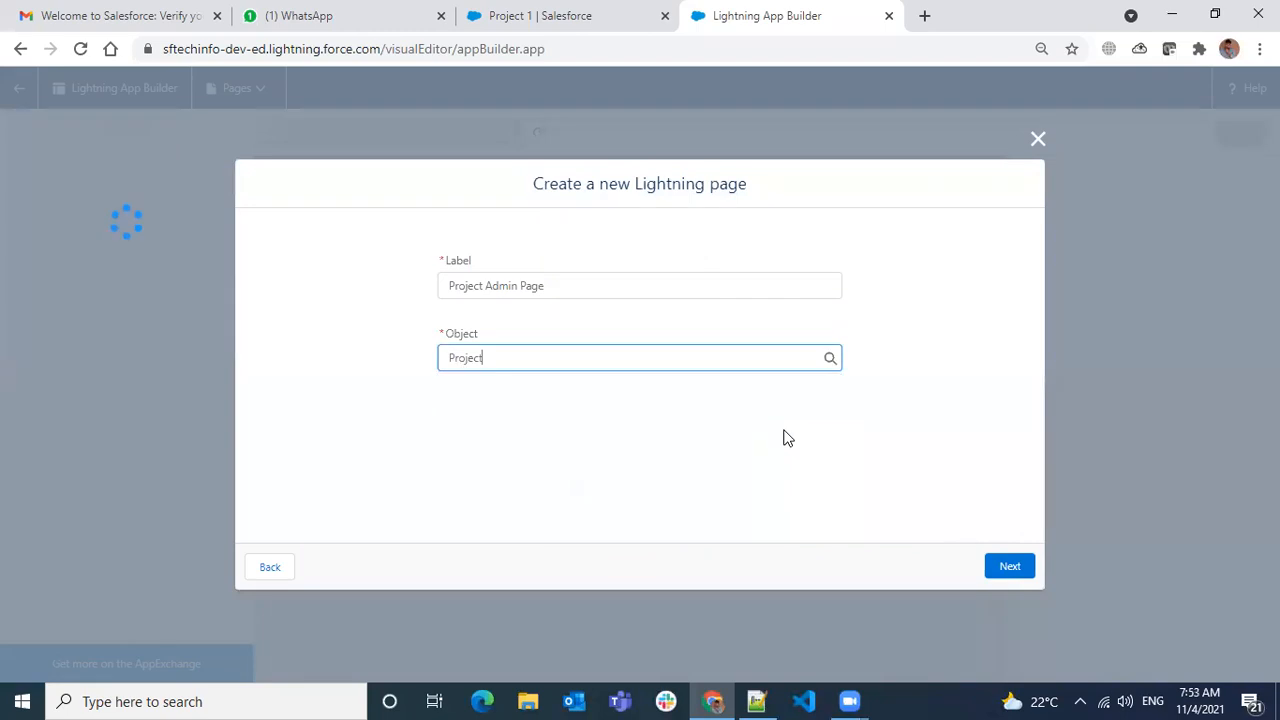
- Create the page from the Header and Right Sidebar template
{"action": "left_click", "coordinate": [1006, 567]}
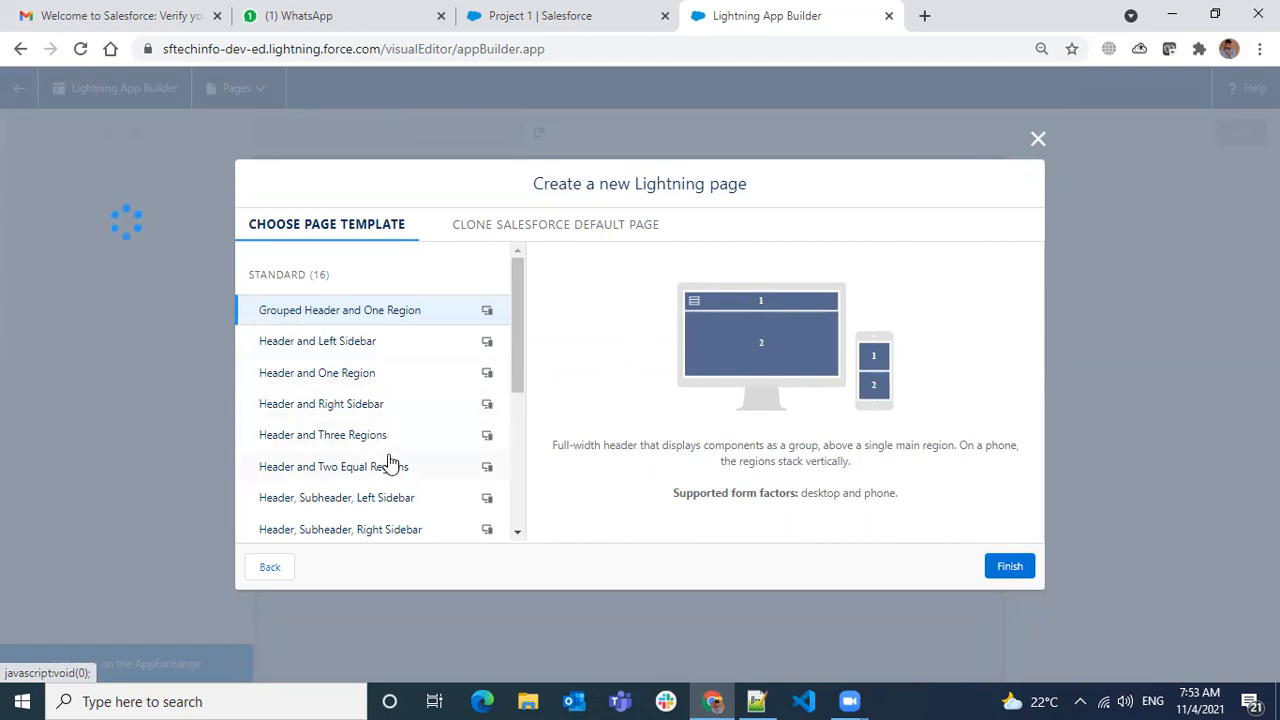
{"action": "left_click", "coordinate": [398, 406]}
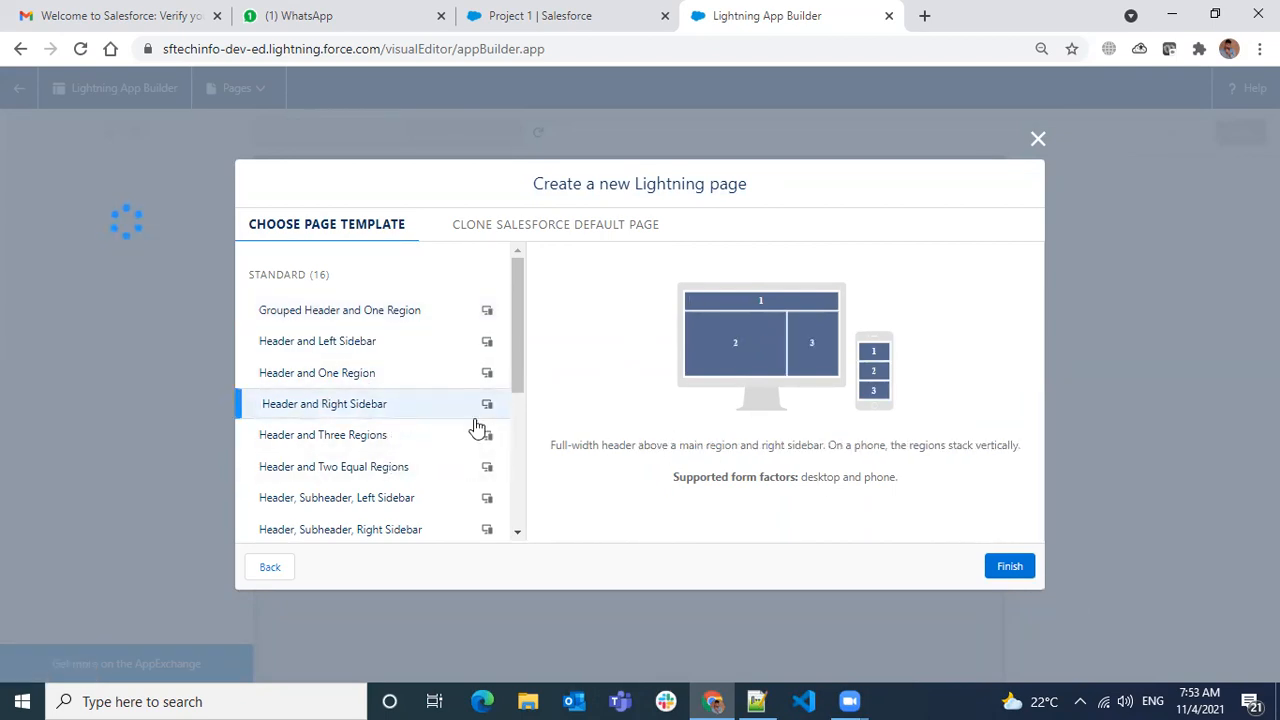
{"action": "left_click", "coordinate": [1010, 567]}
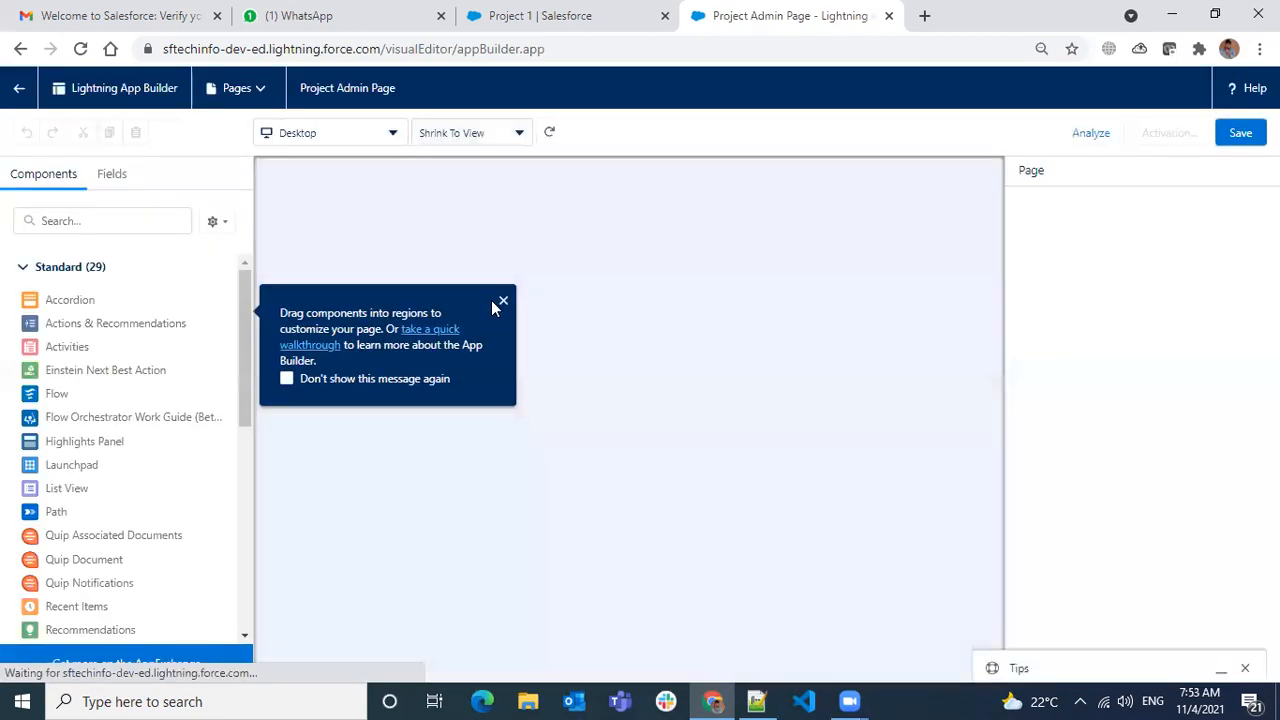
- Dismiss the getting-started tip and look through the list of Lightning pages
{"action": "left_click", "coordinate": [503, 300]}
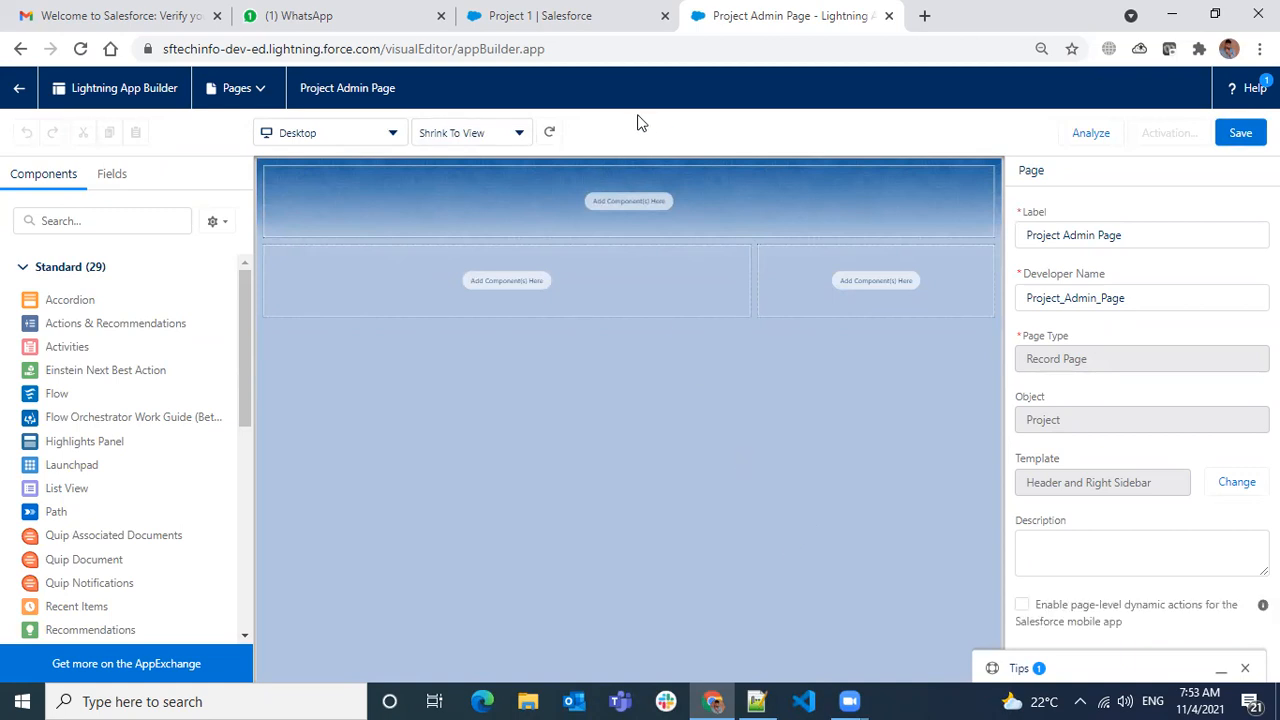
{"action": "left_click", "coordinate": [266, 91]}
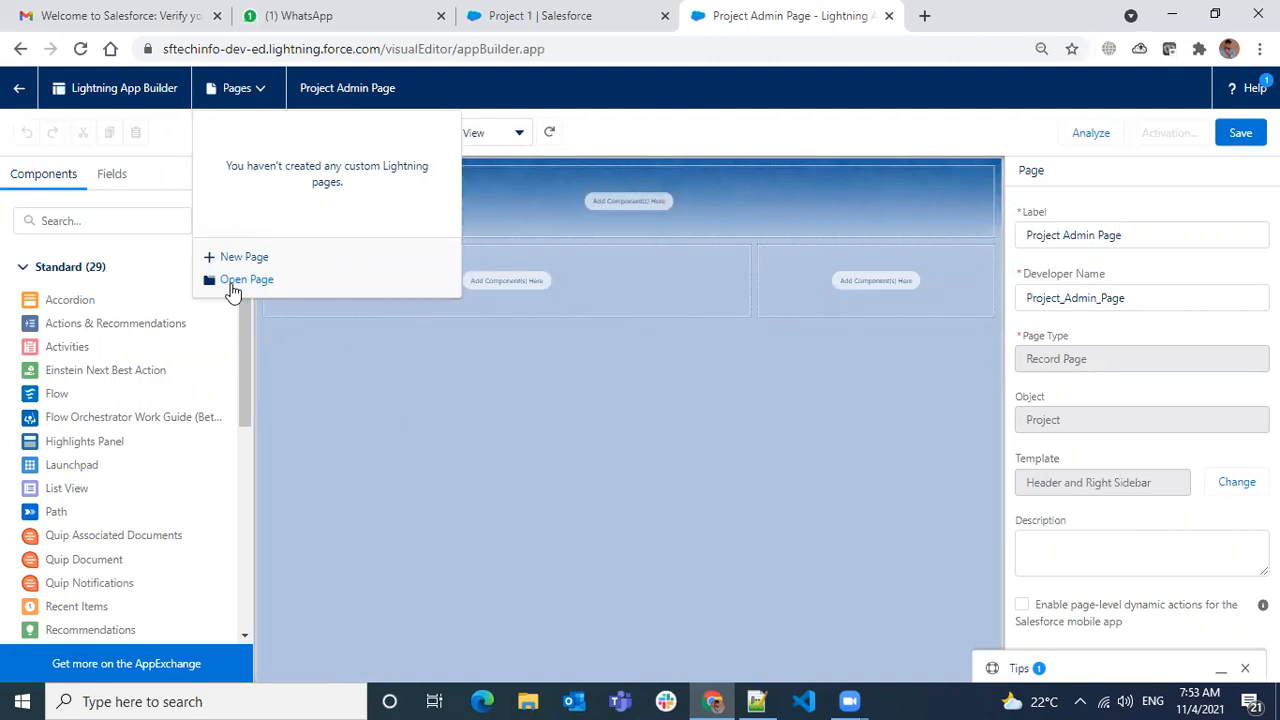
{"action": "left_click", "coordinate": [656, 85]}
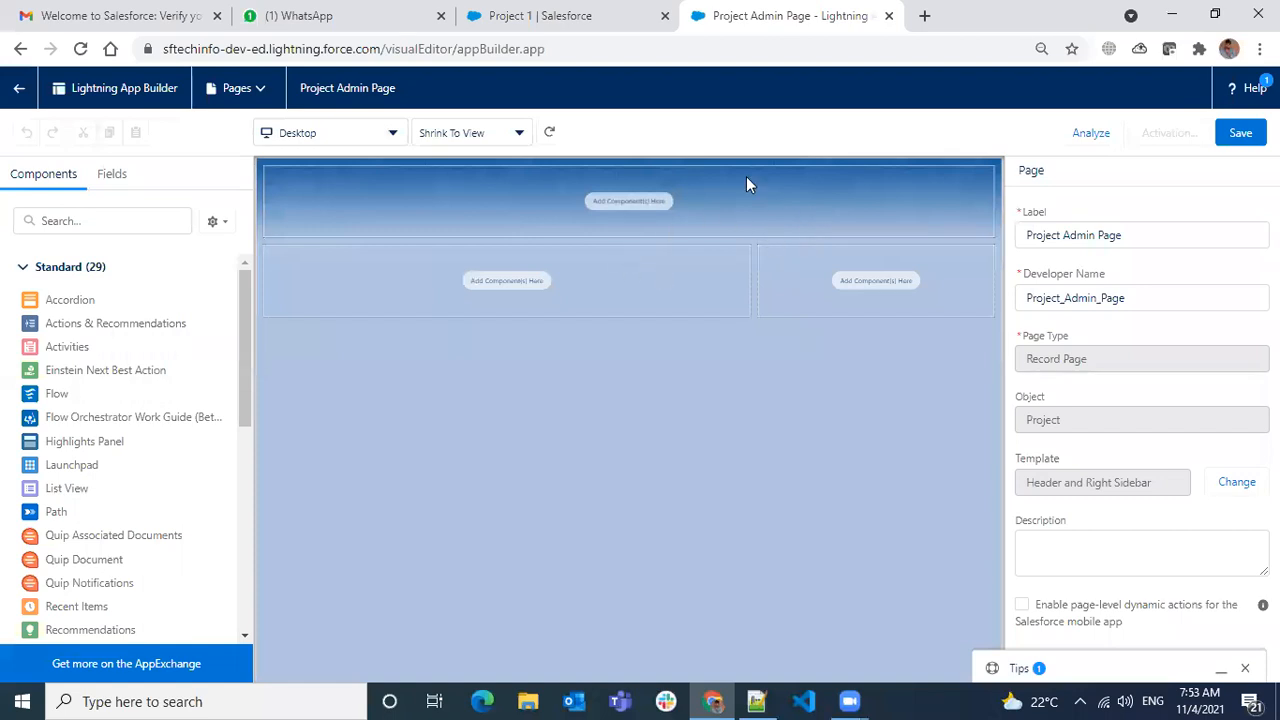
- Close the Tips panel, check the component list settings, and switch to the Project 1 tab
{"action": "left_click", "coordinate": [1245, 668]}
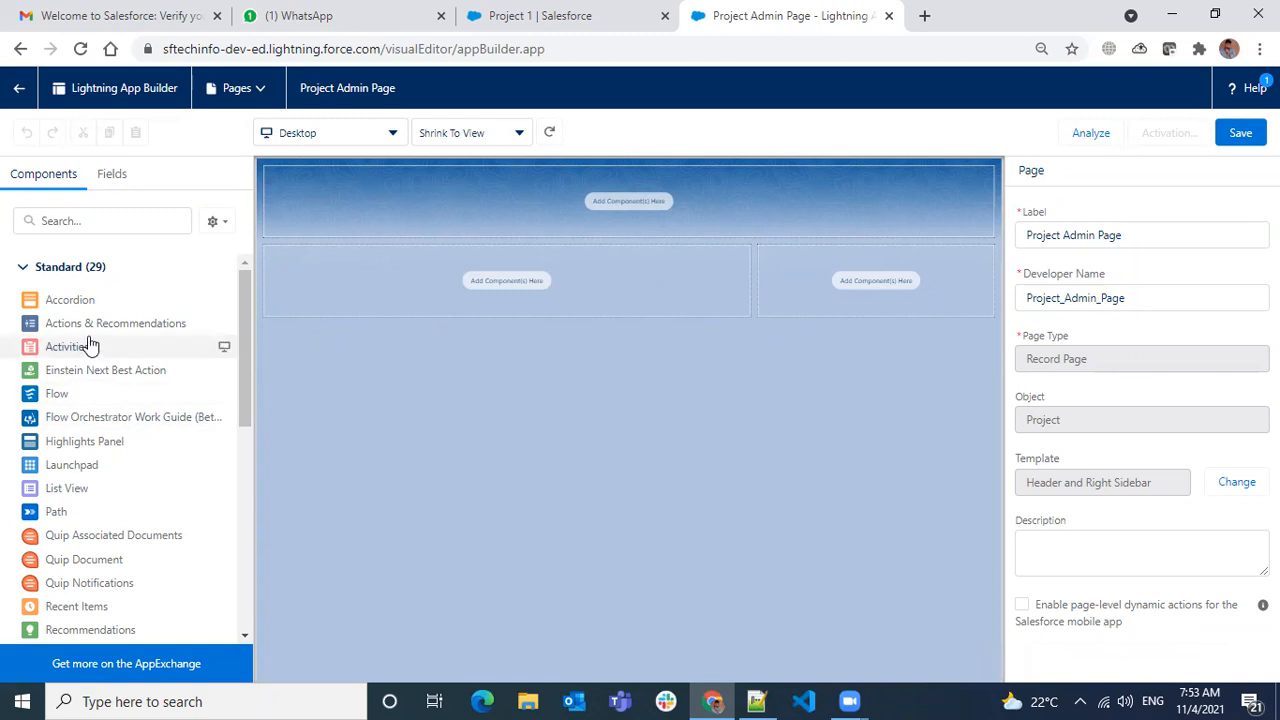
{"action": "scroll", "coordinate": [91, 329], "scroll_direction": "down", "scroll_amount": 5}
{"action": "scroll", "coordinate": [91, 395], "scroll_direction": "up", "scroll_amount": 5}
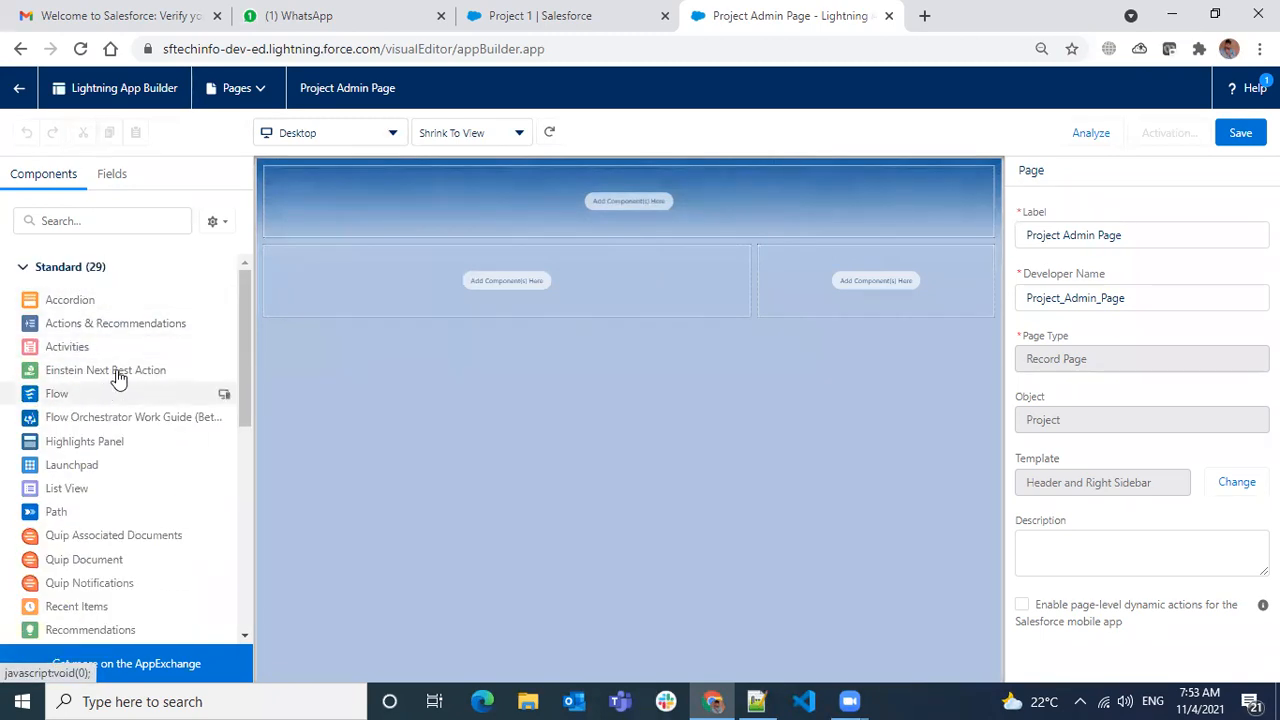
{"action": "scroll", "coordinate": [134, 380], "scroll_direction": "down", "scroll_amount": 5}
{"action": "left_click", "coordinate": [218, 224]}
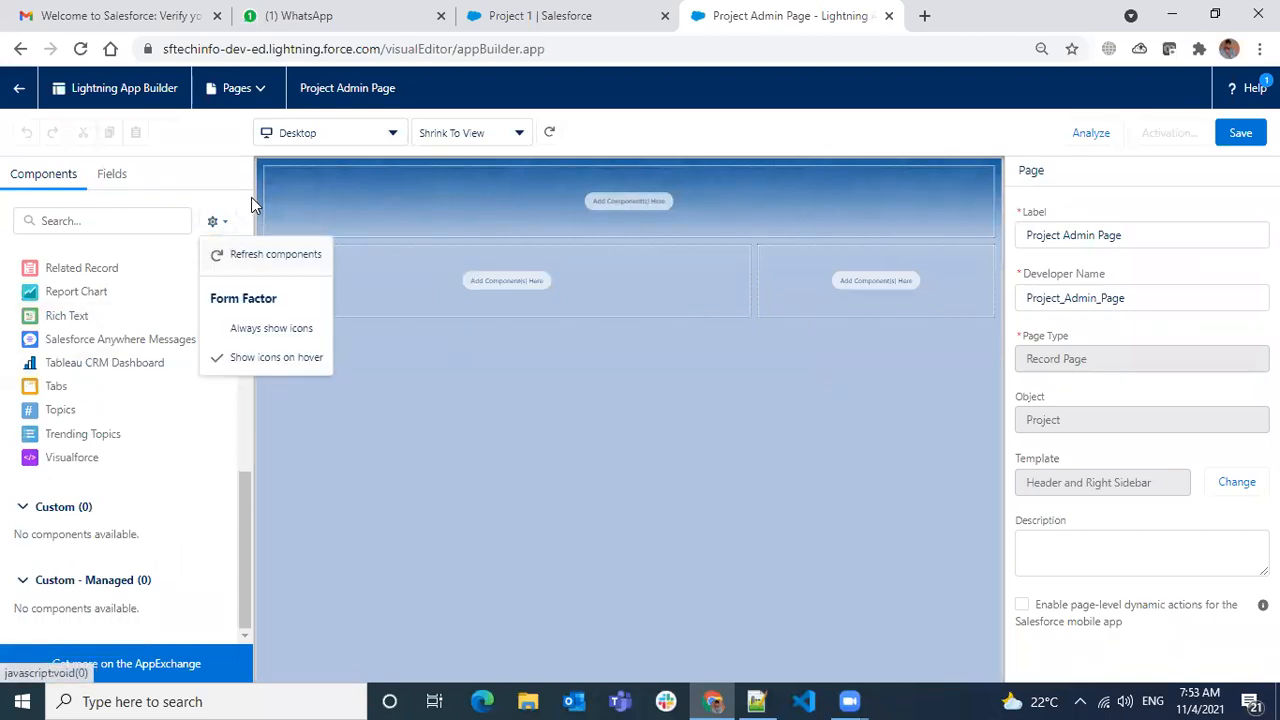
{"action": "left_click", "coordinate": [253, 193]}
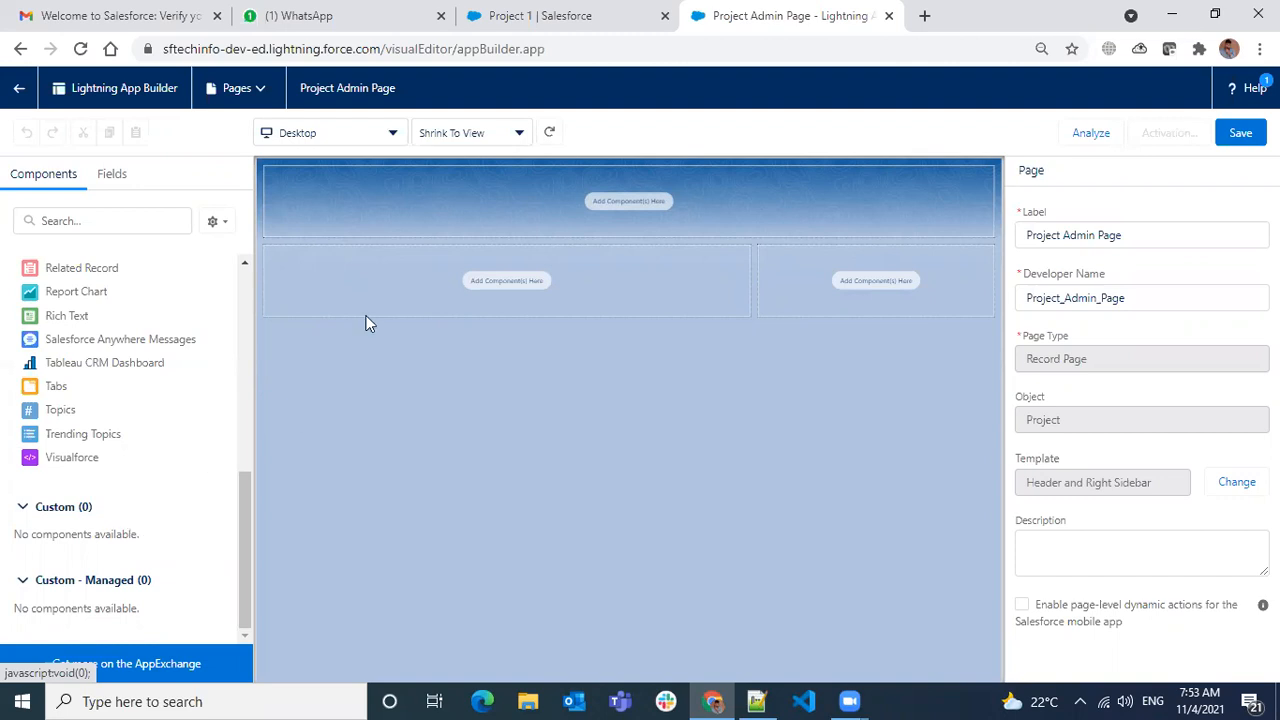
{"action": "left_click", "coordinate": [462, 24]}
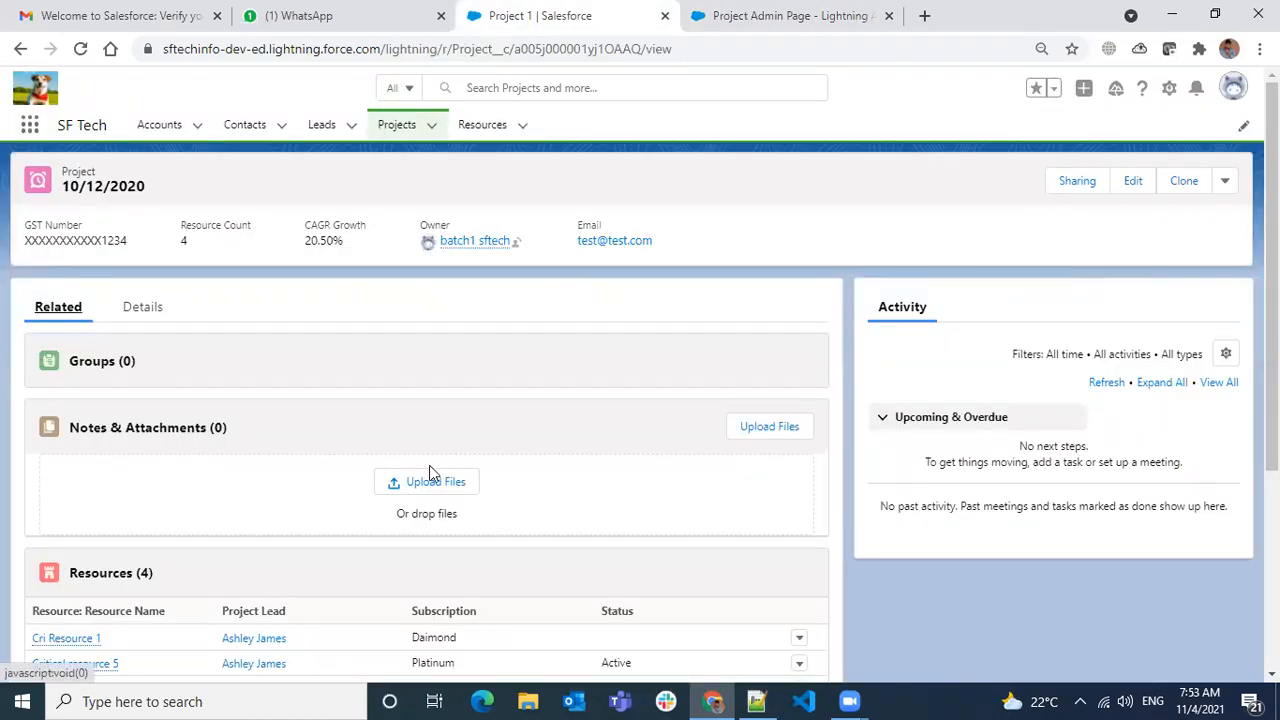
- Return to the Project 1 record and choose Edit Page from the Setup gear menu
{"action": "left_click", "coordinate": [830, 20]}
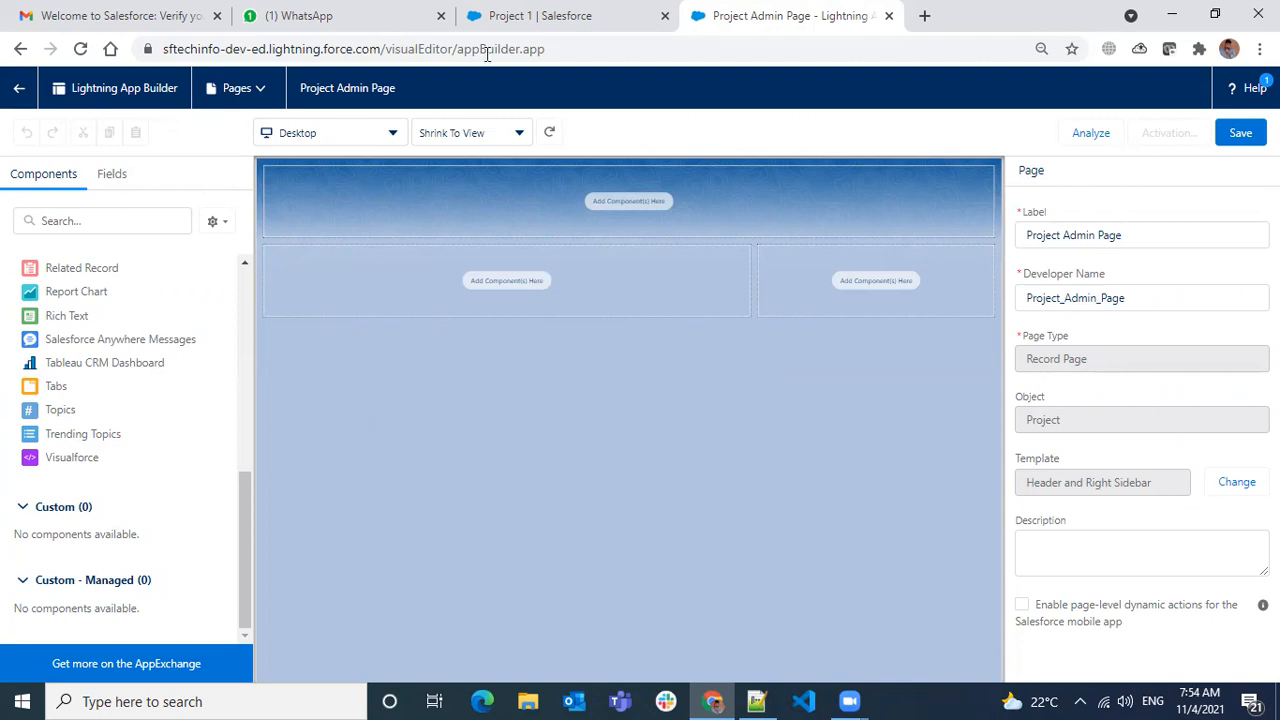
{"action": "key", "text": "ctrl+1"}
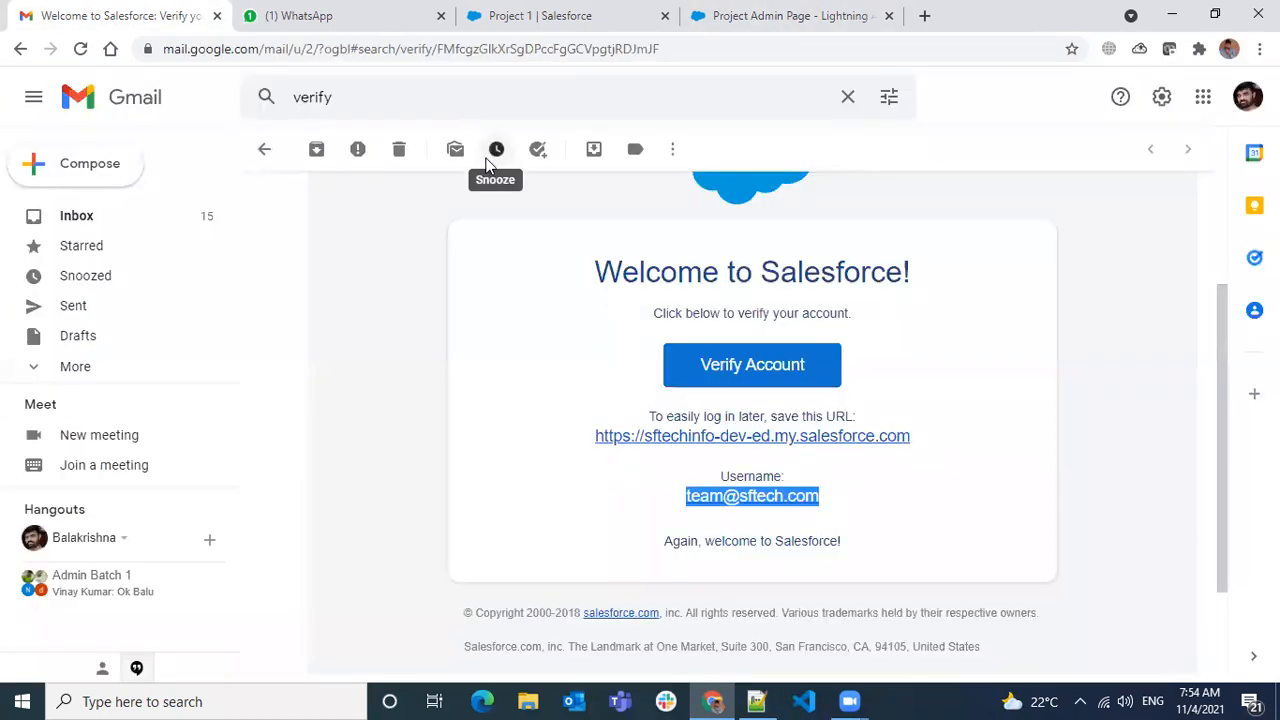
{"action": "key", "text": "ctrl+Tab"}
{"action": "key", "text": "ctrl+Tab"}
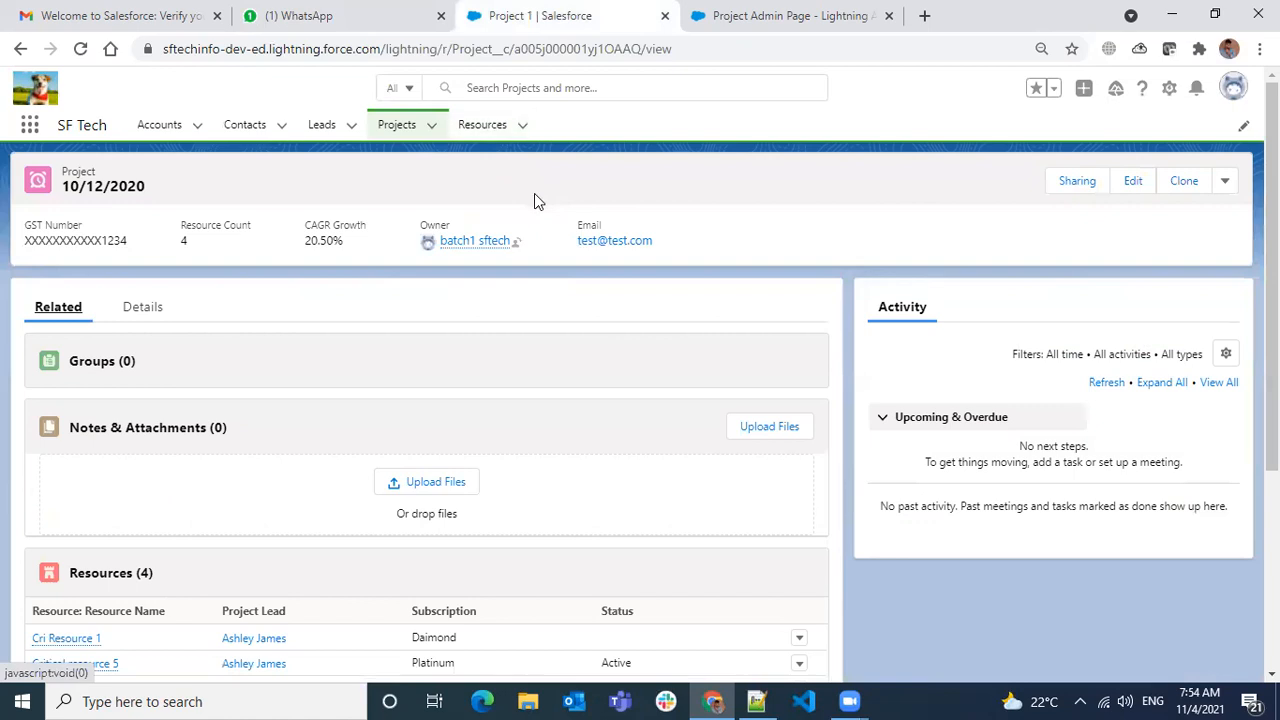
{"action": "left_click", "coordinate": [1169, 88]}
{"action": "left_click", "coordinate": [1088, 282]}
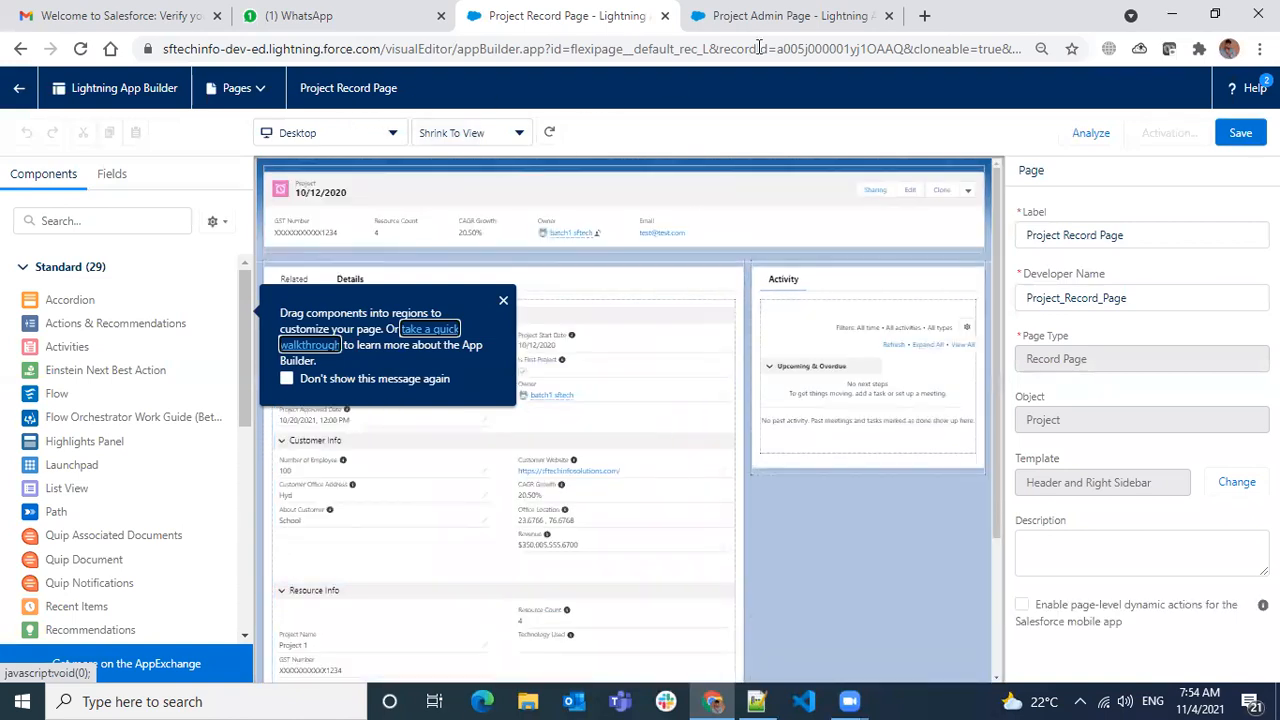
- Compare the Project Record Page layout against the empty Project Admin Page builder tab
{"action": "left_click", "coordinate": [893, 31]}
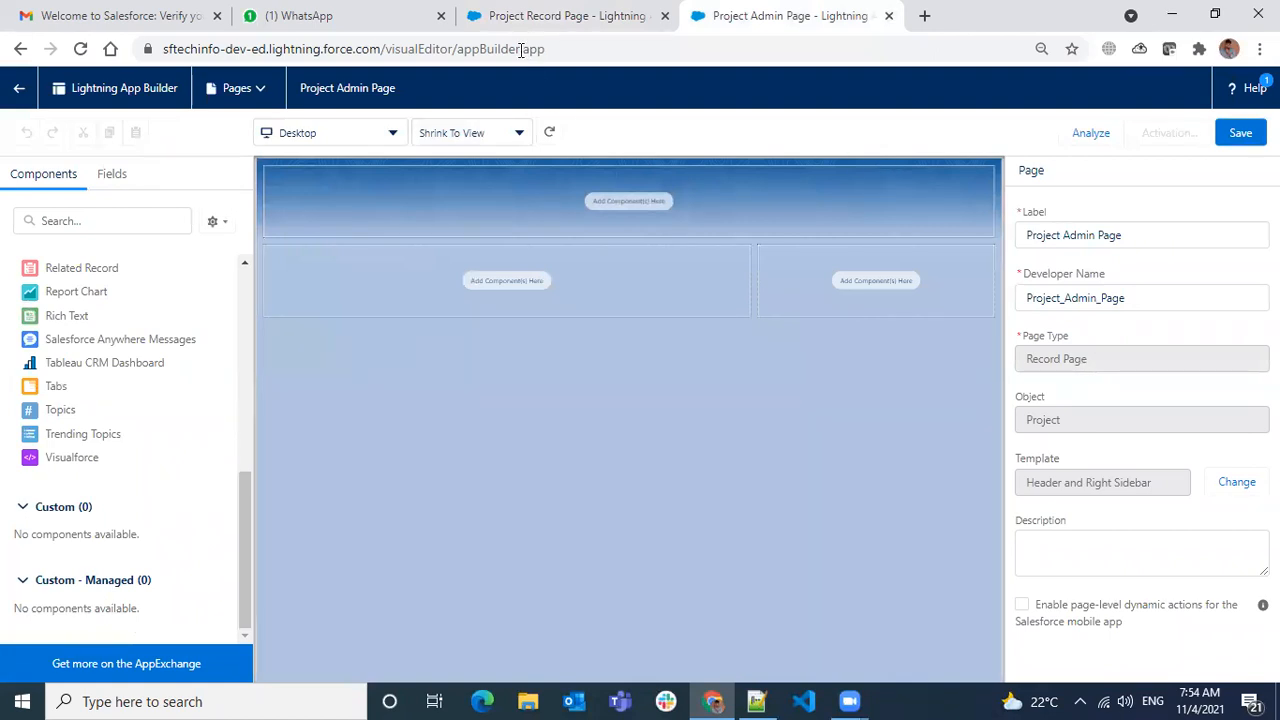
{"action": "left_click", "coordinate": [492, 18]}
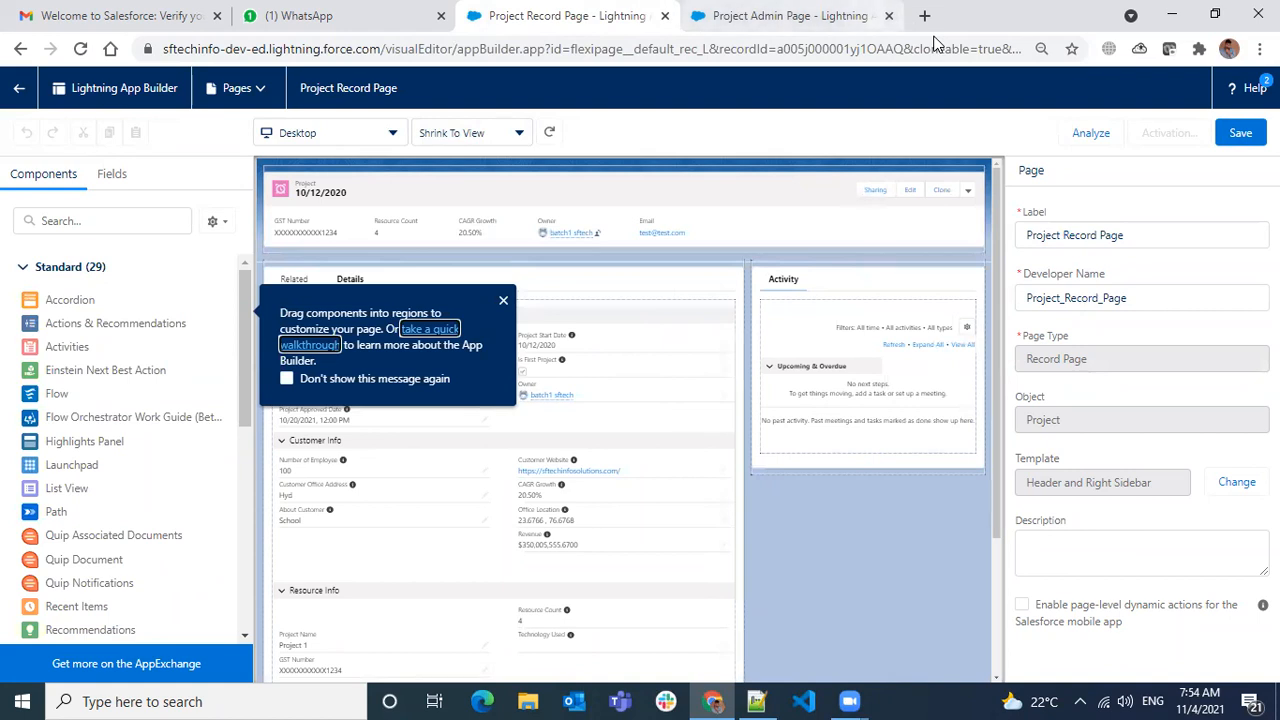
{"action": "key", "text": "ctrl+Tab"}
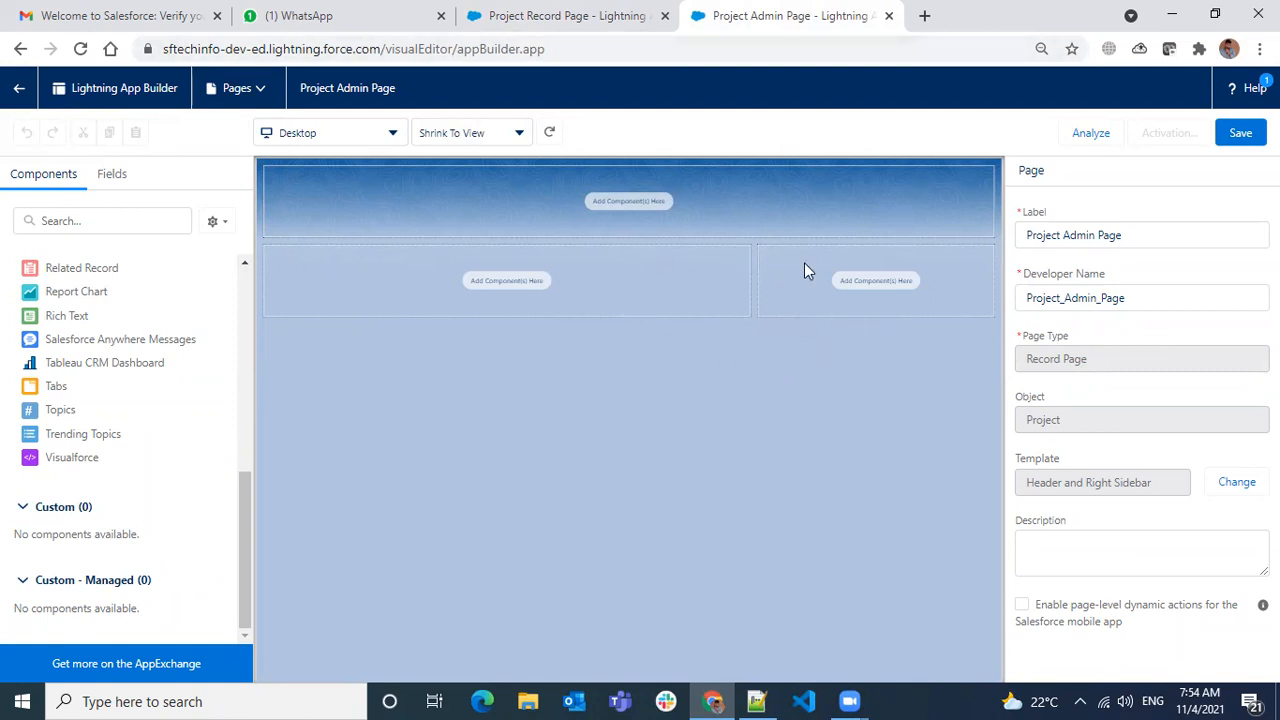
{"action": "left_click", "coordinate": [490, 24]}
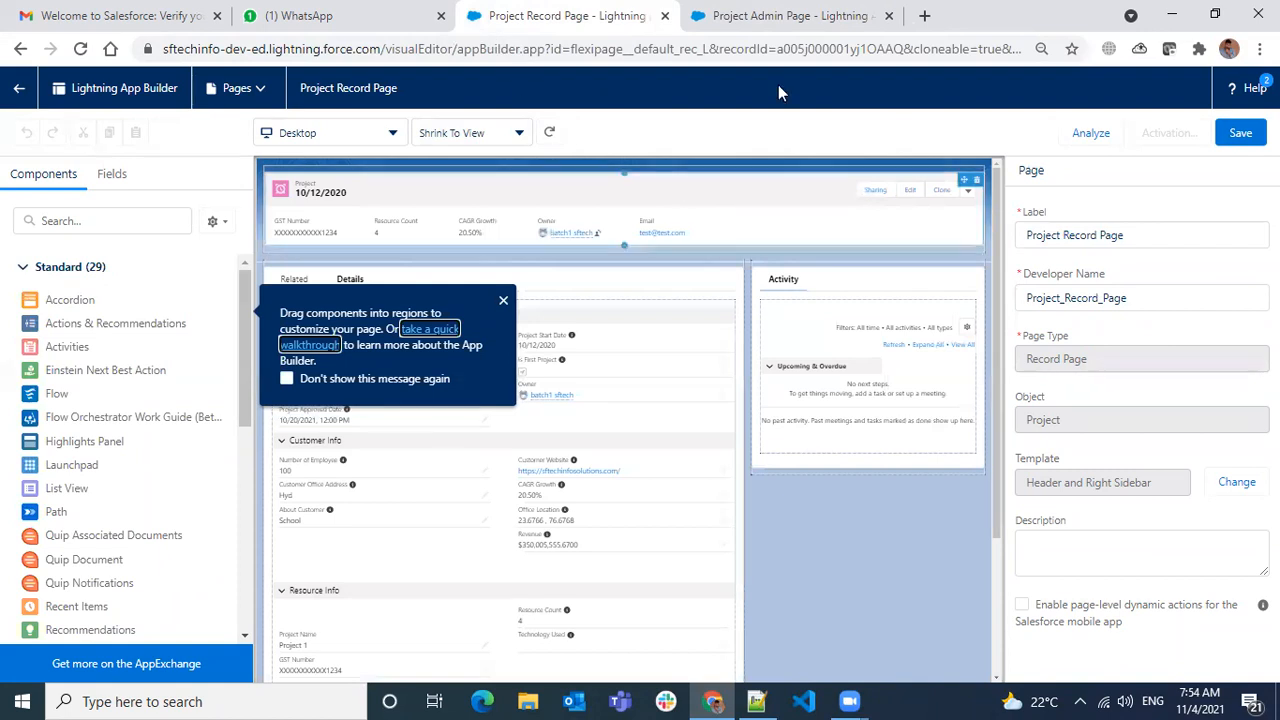
{"action": "left_click", "coordinate": [812, 32]}
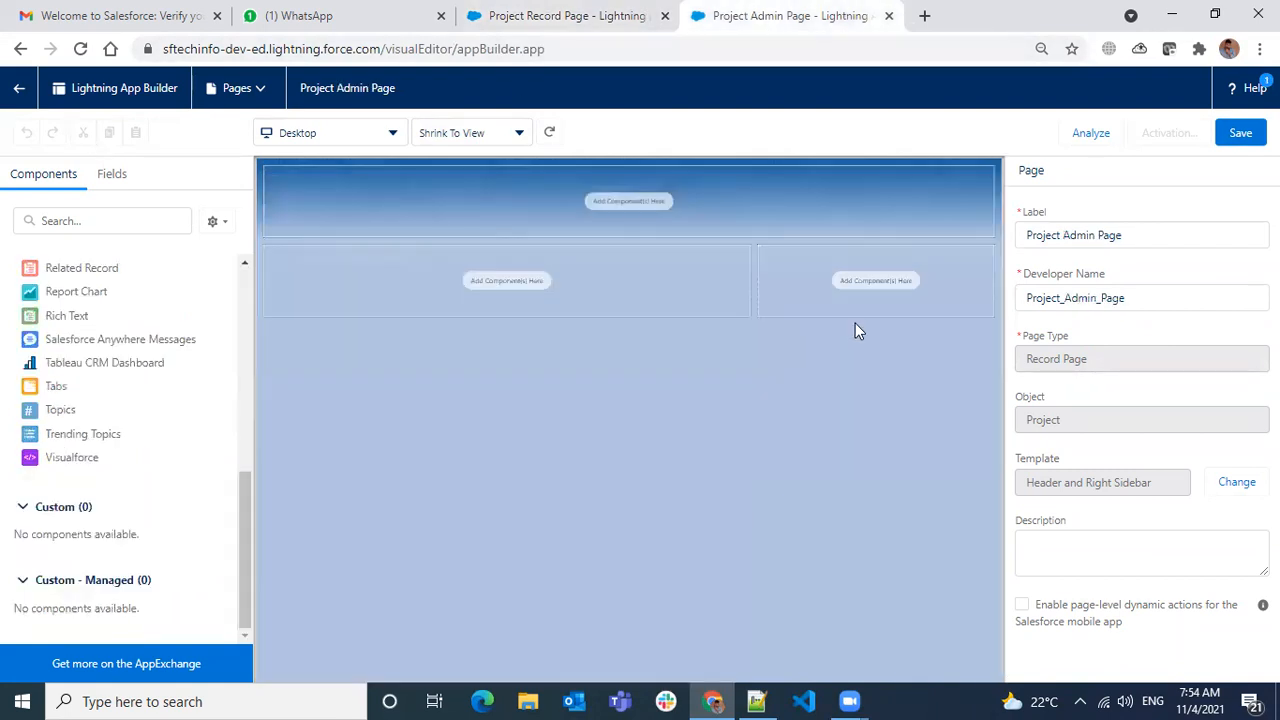
{"action": "left_click", "coordinate": [478, 30]}
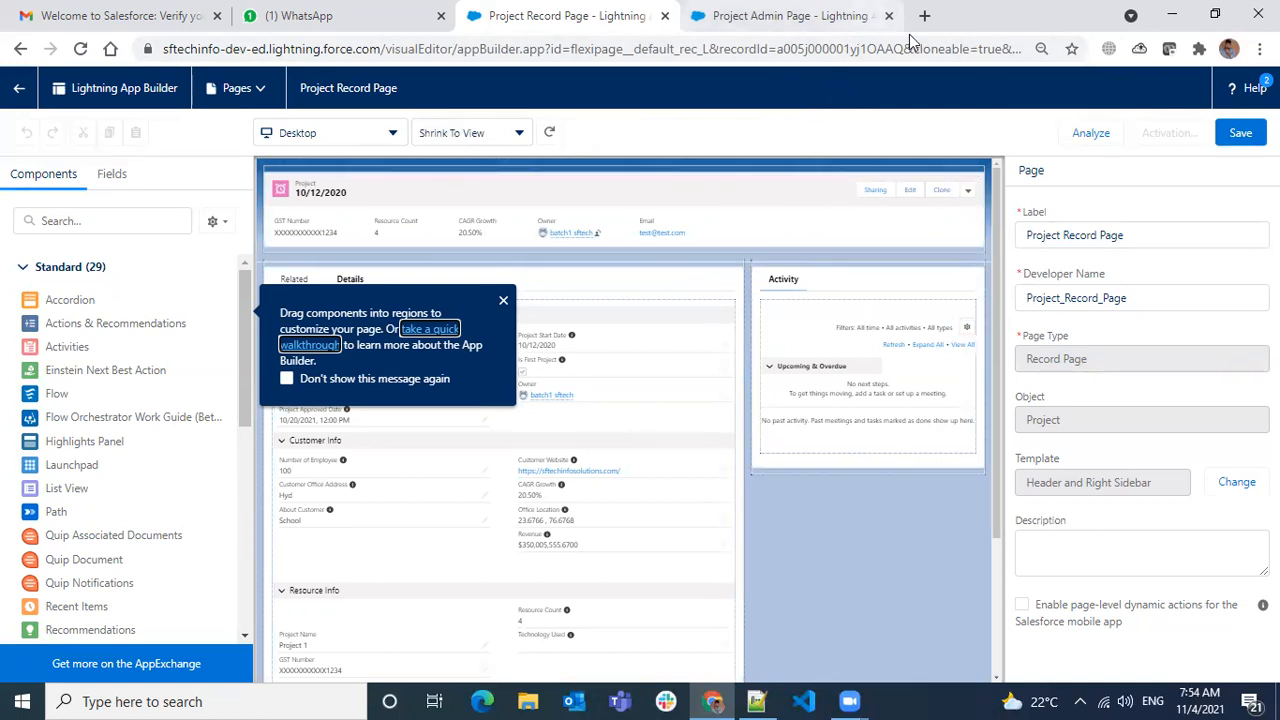
{"action": "left_click", "coordinate": [855, 16]}
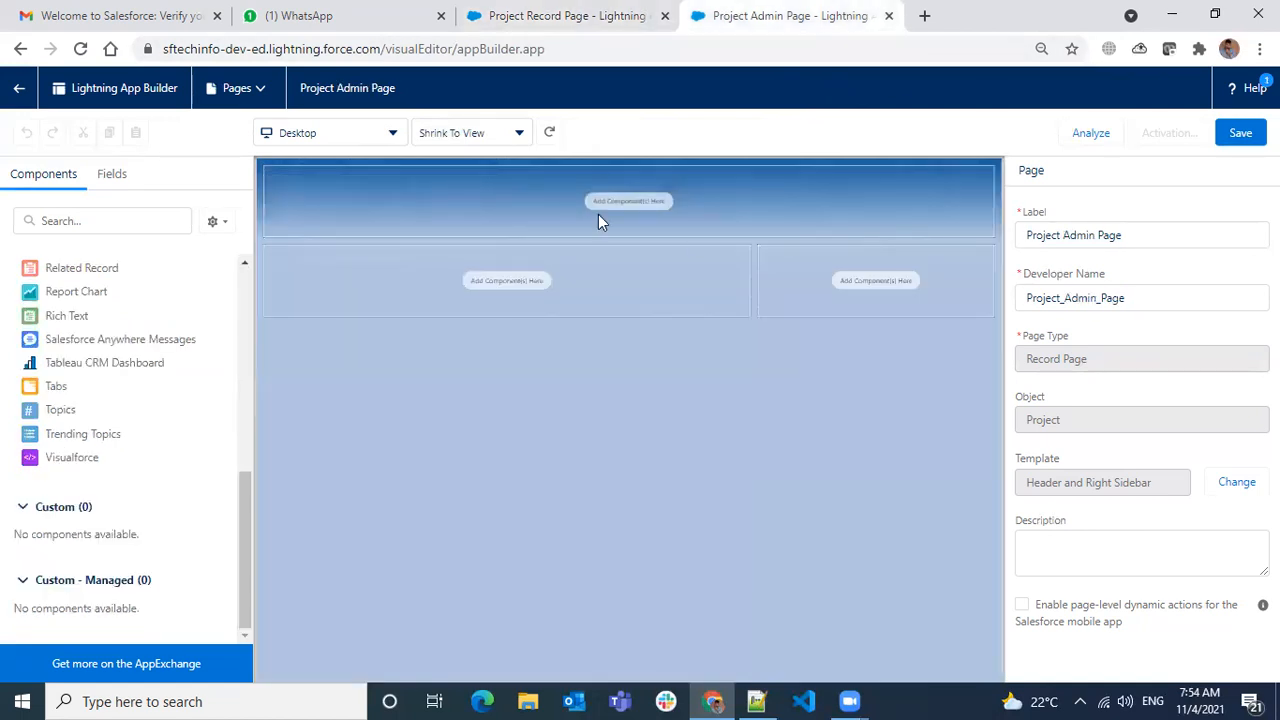
{"action": "left_click", "coordinate": [474, 32]}
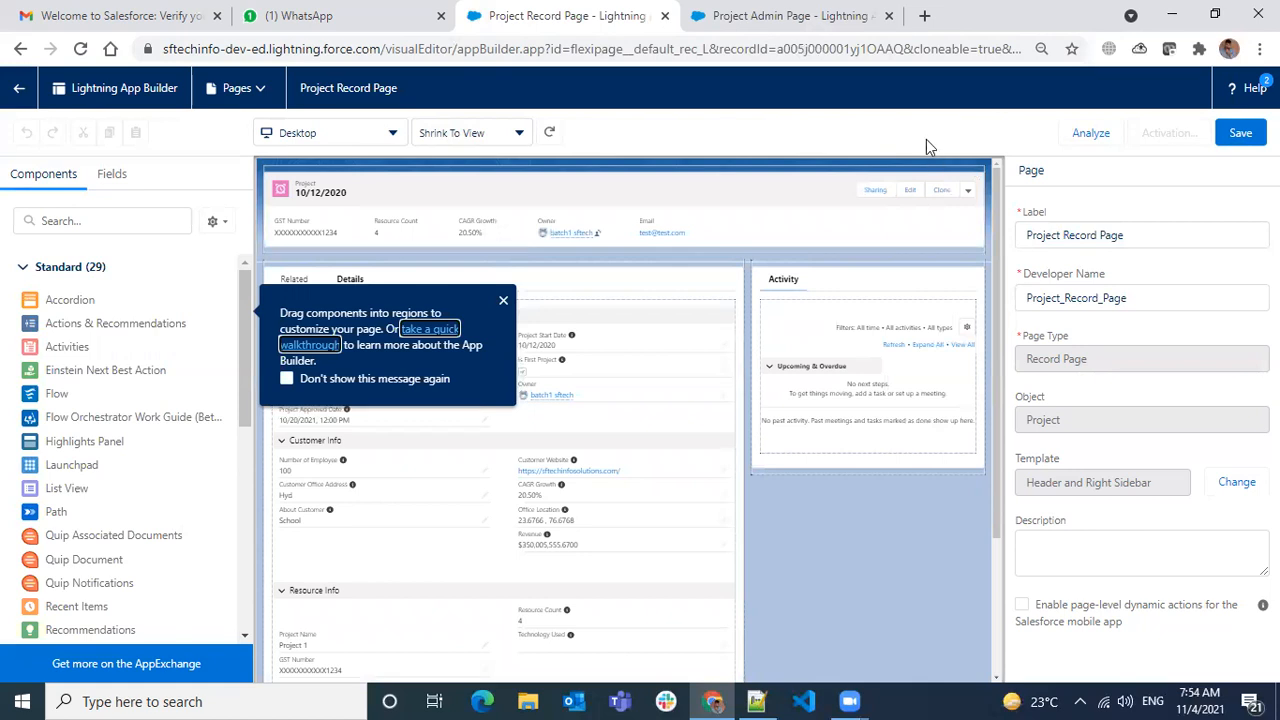
- Check the Record Page layout once more, then leave App Builder for the Project 1 record
{"action": "left_click", "coordinate": [873, 33]}
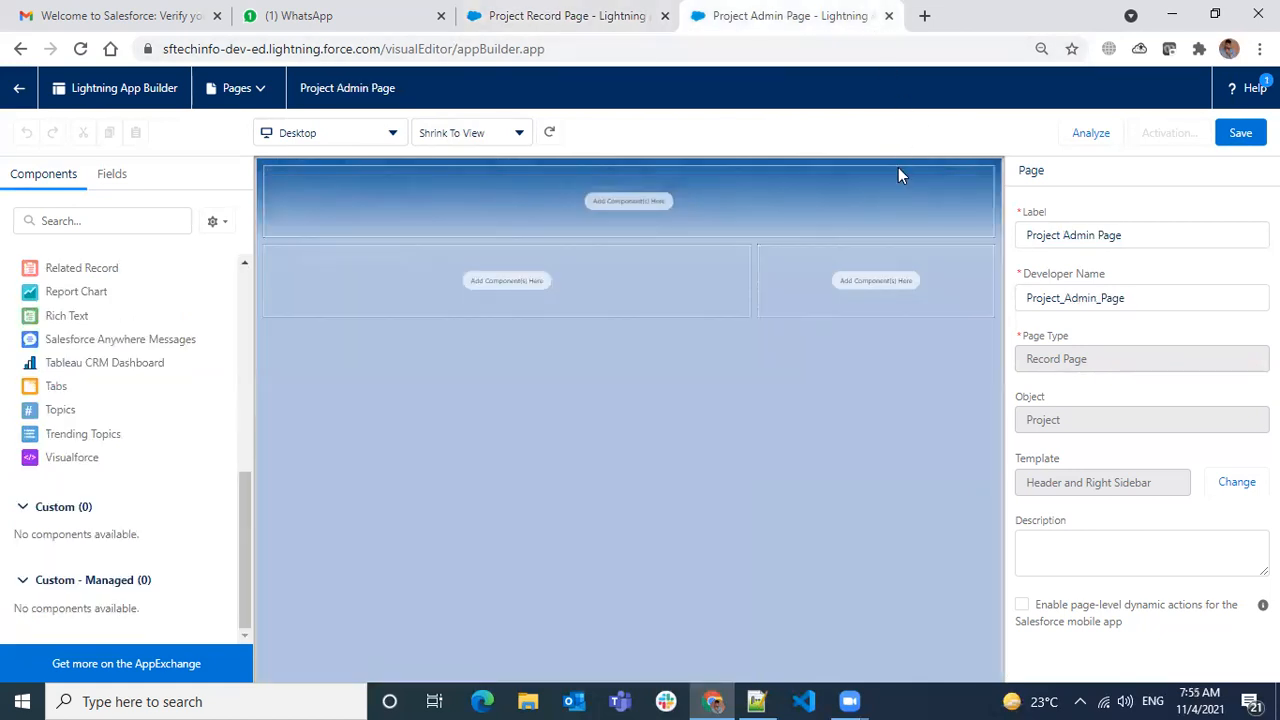
{"action": "left_click", "coordinate": [471, 28]}
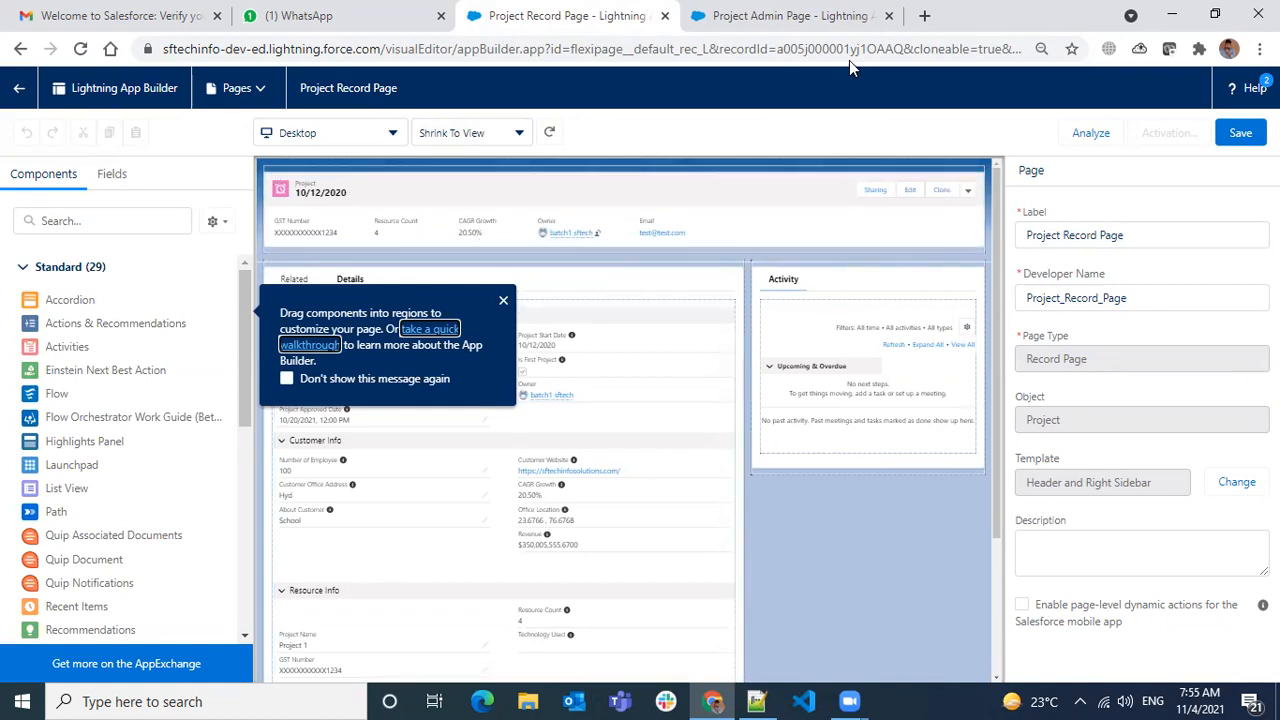
{"action": "left_click", "coordinate": [16, 84]}
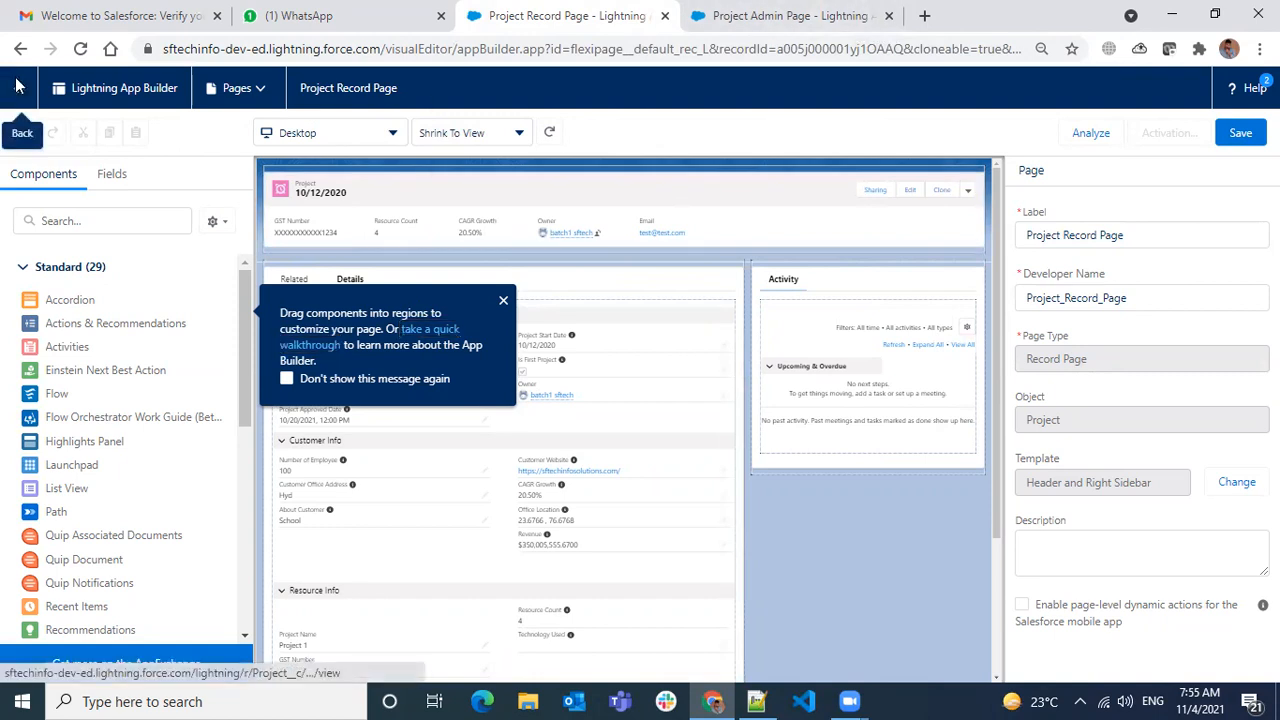
{"action": "left_click", "coordinate": [735, 156]}
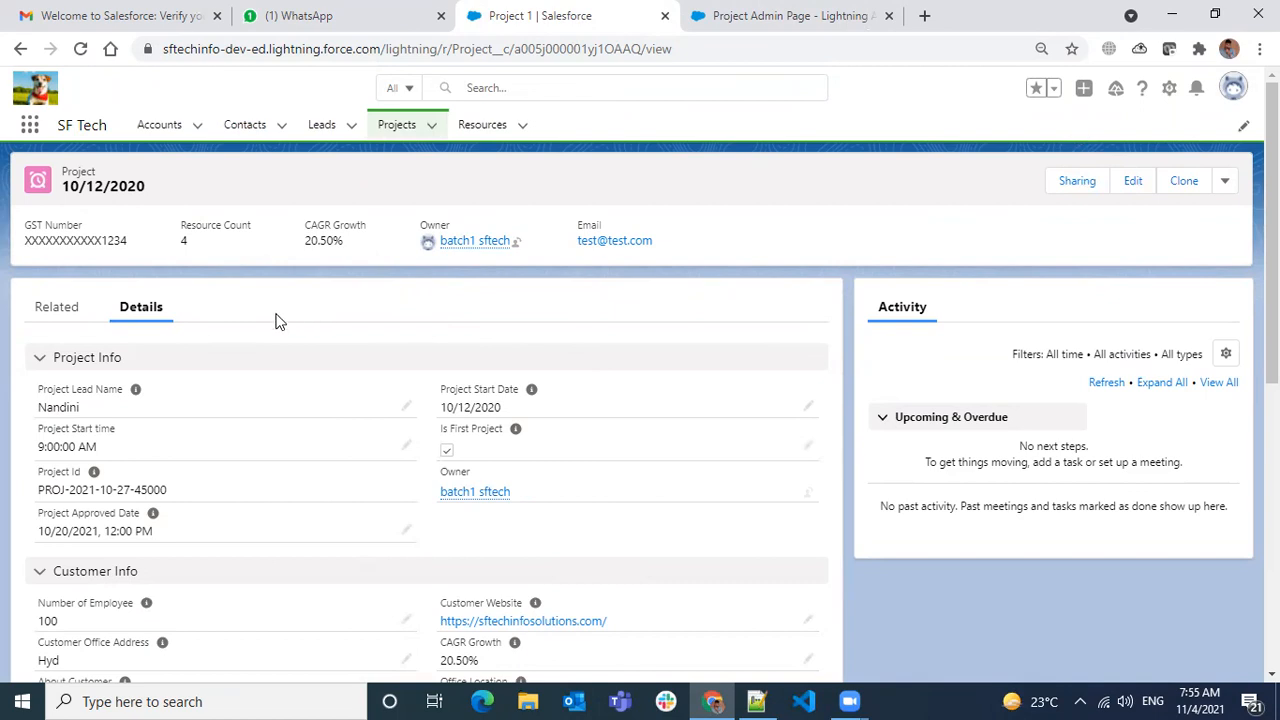
- Open the Setup gear menu, then move between Project 1 and the Project Admin Page builder
{"action": "left_click", "coordinate": [1170, 90]}
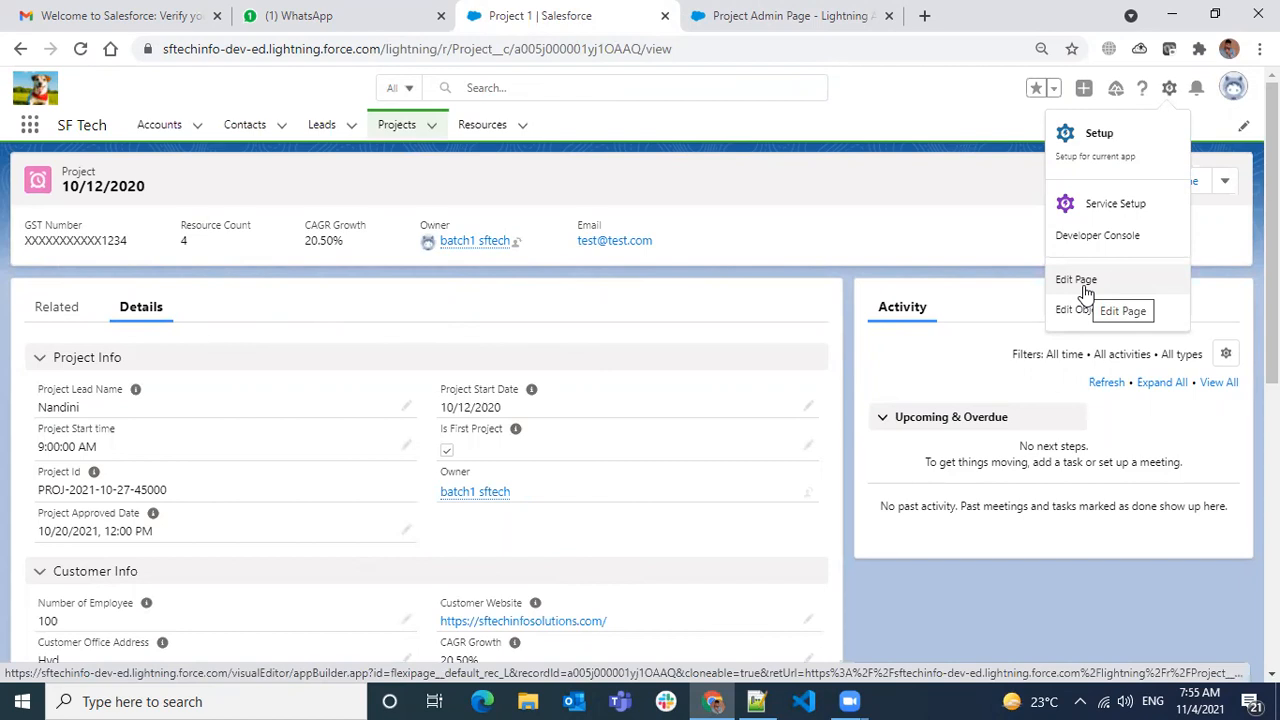
{"action": "left_click", "coordinate": [879, 34]}
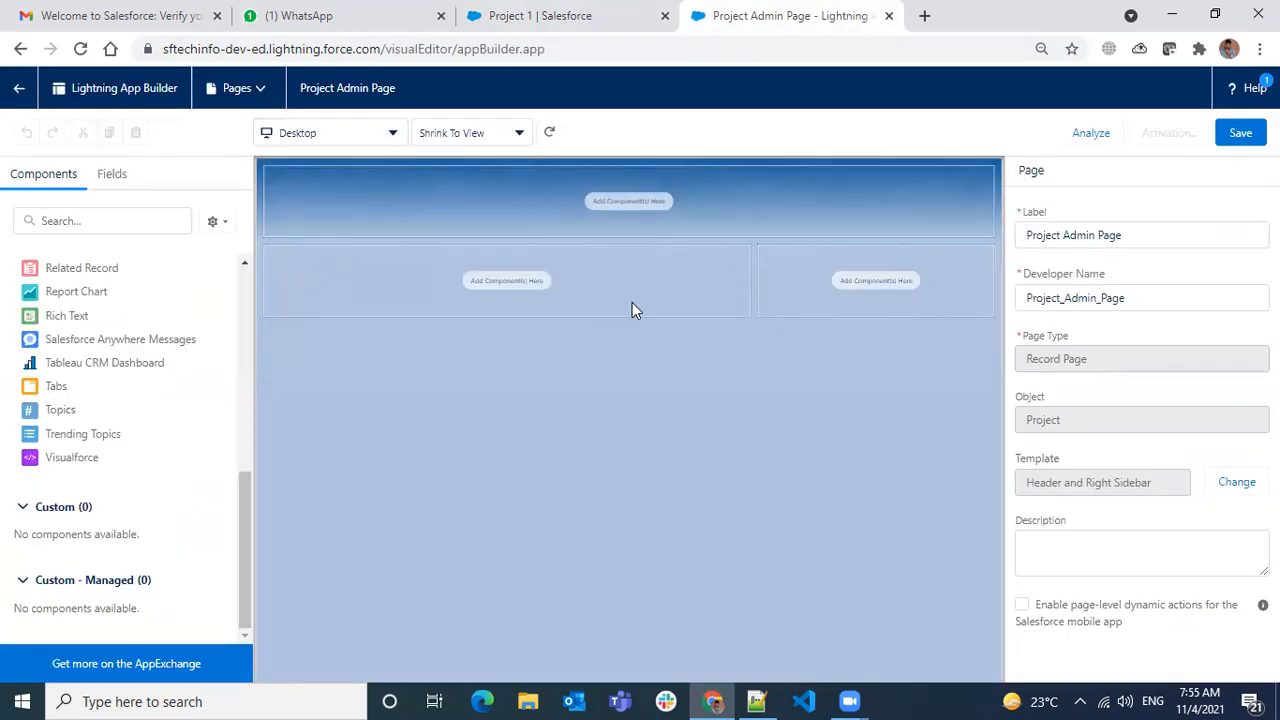
{"action": "left_click", "coordinate": [478, 28]}
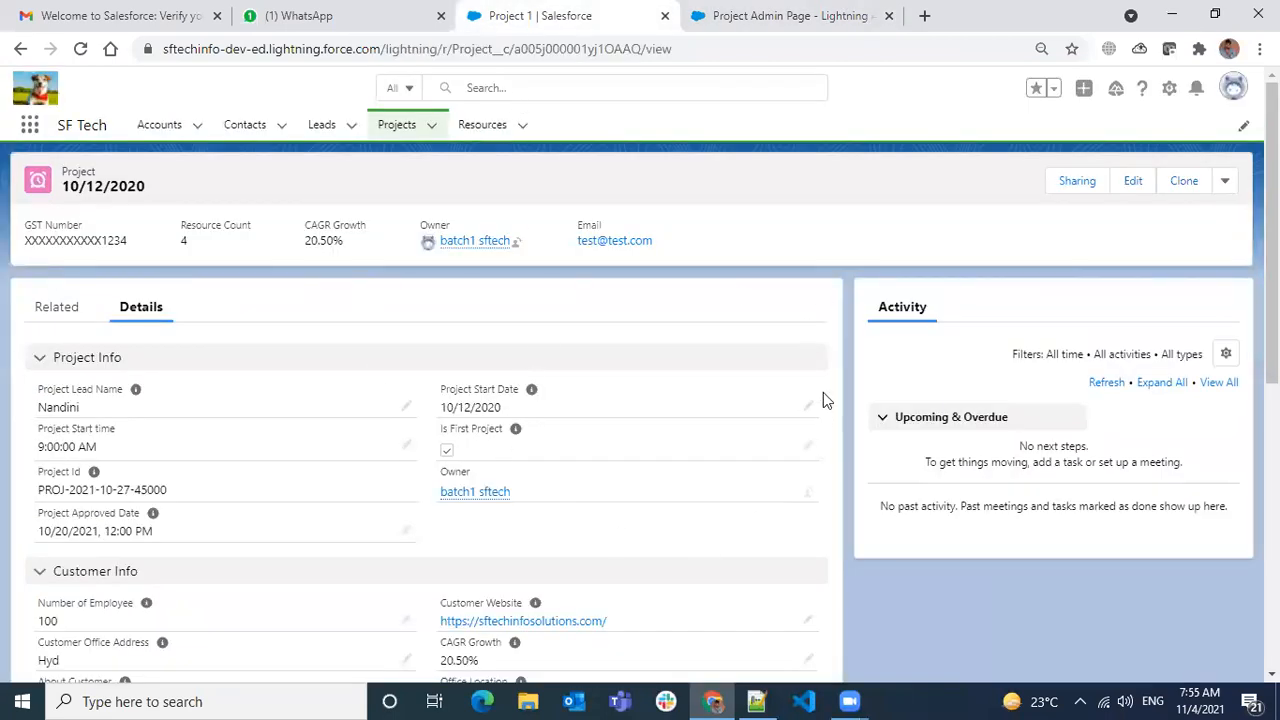
{"action": "left_click", "coordinate": [846, 33]}
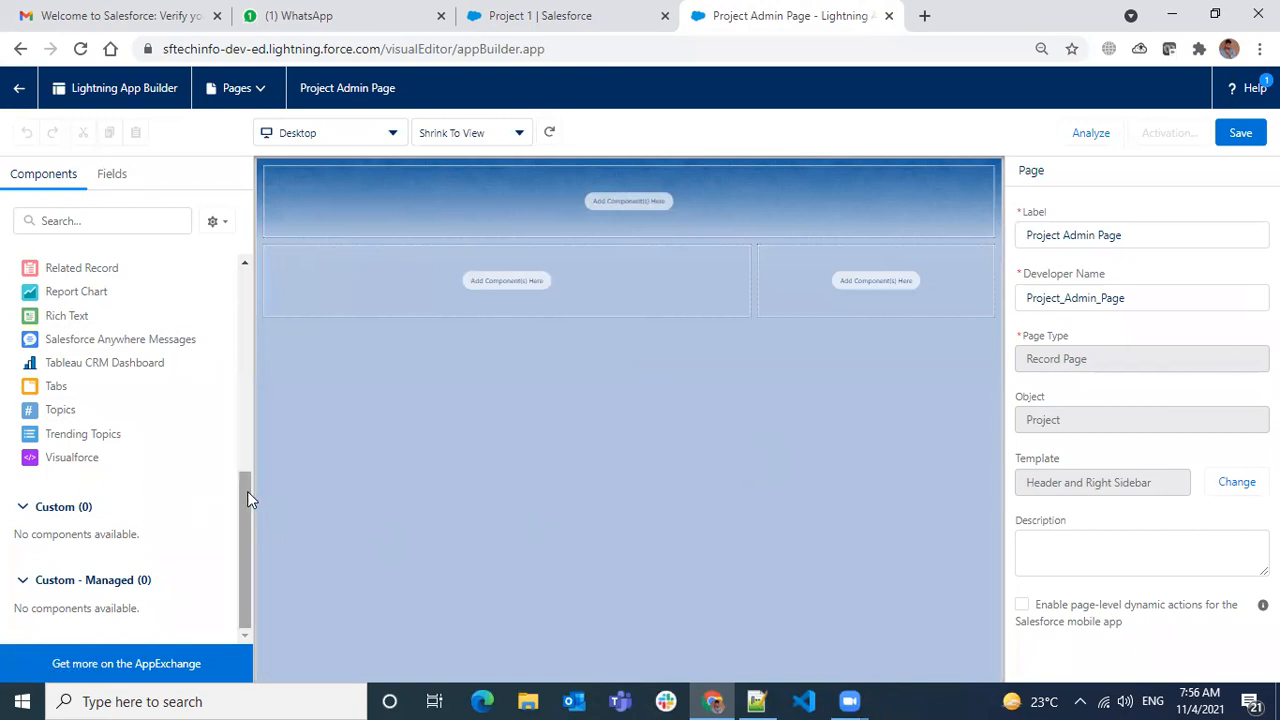
- Collapse and re-expand Standard components, try adding Accordion, and dismiss the insertion warning
{"action": "left_click_drag", "start_coordinate": [246, 486], "coordinate": [272, 266]}
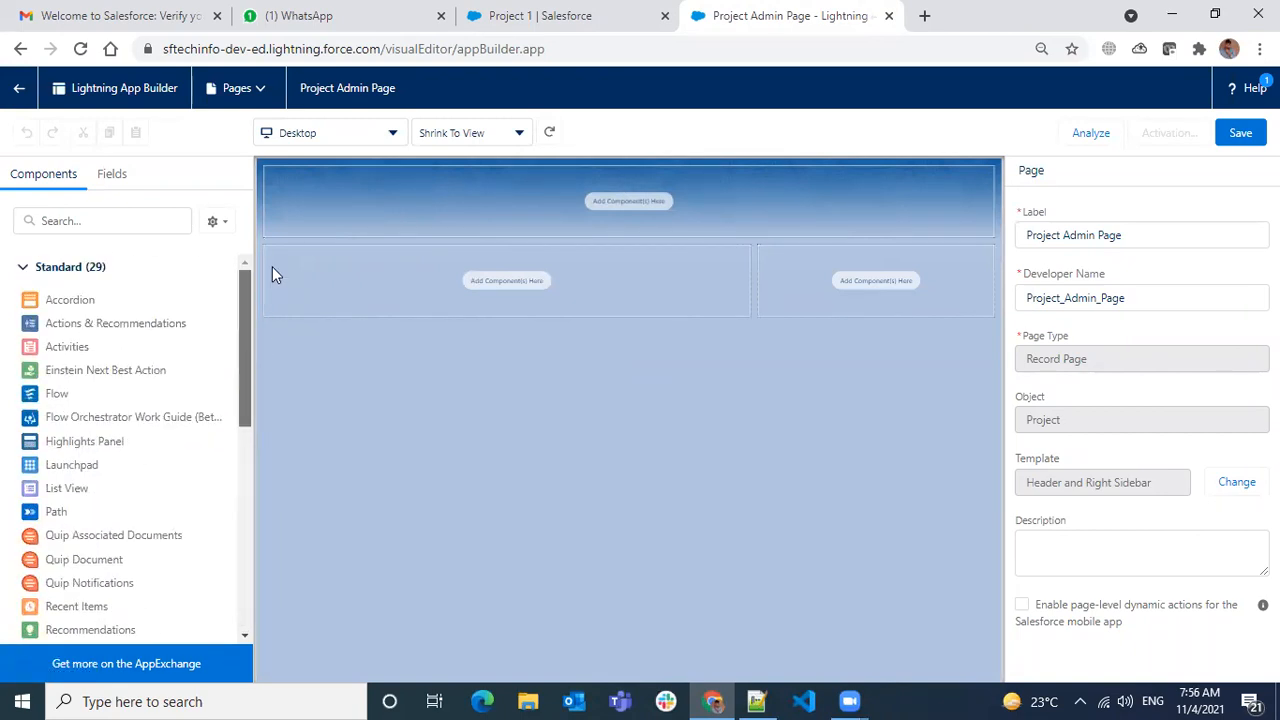
{"action": "left_click", "coordinate": [23, 267]}
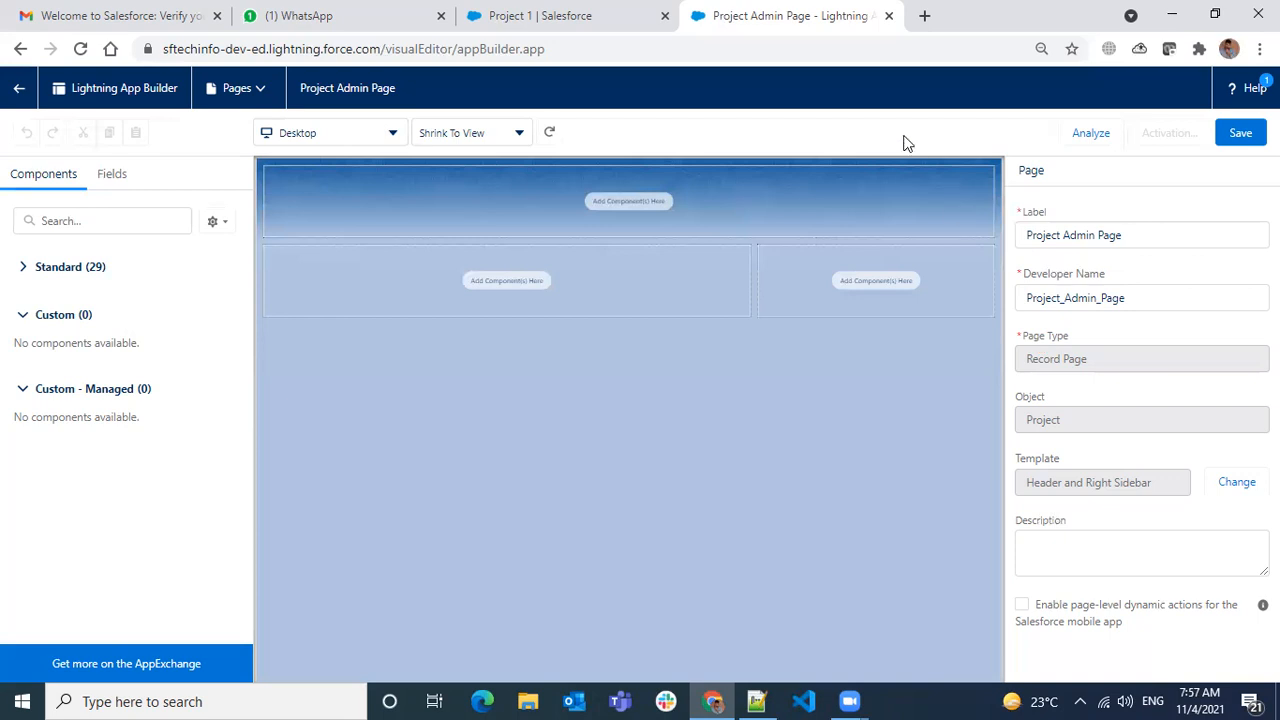
{"action": "left_click", "coordinate": [58, 267]}
{"action": "left_click", "coordinate": [86, 298]}
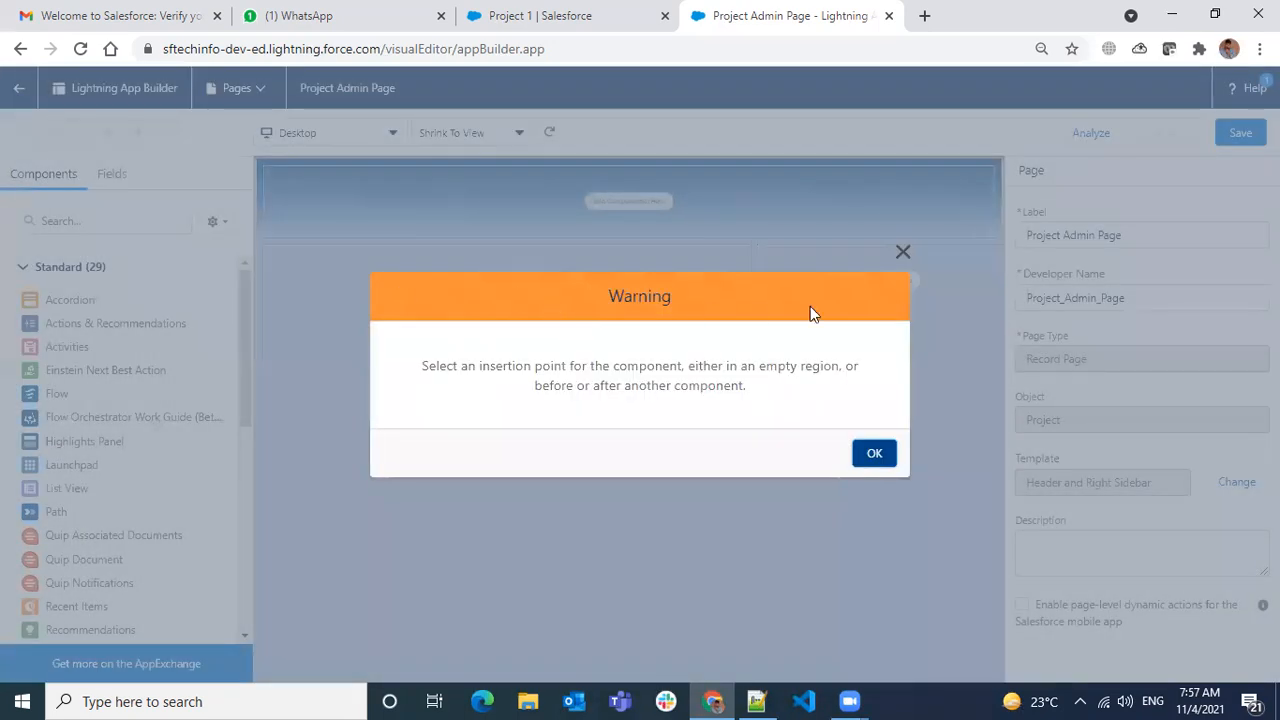
{"action": "left_click", "coordinate": [904, 252]}
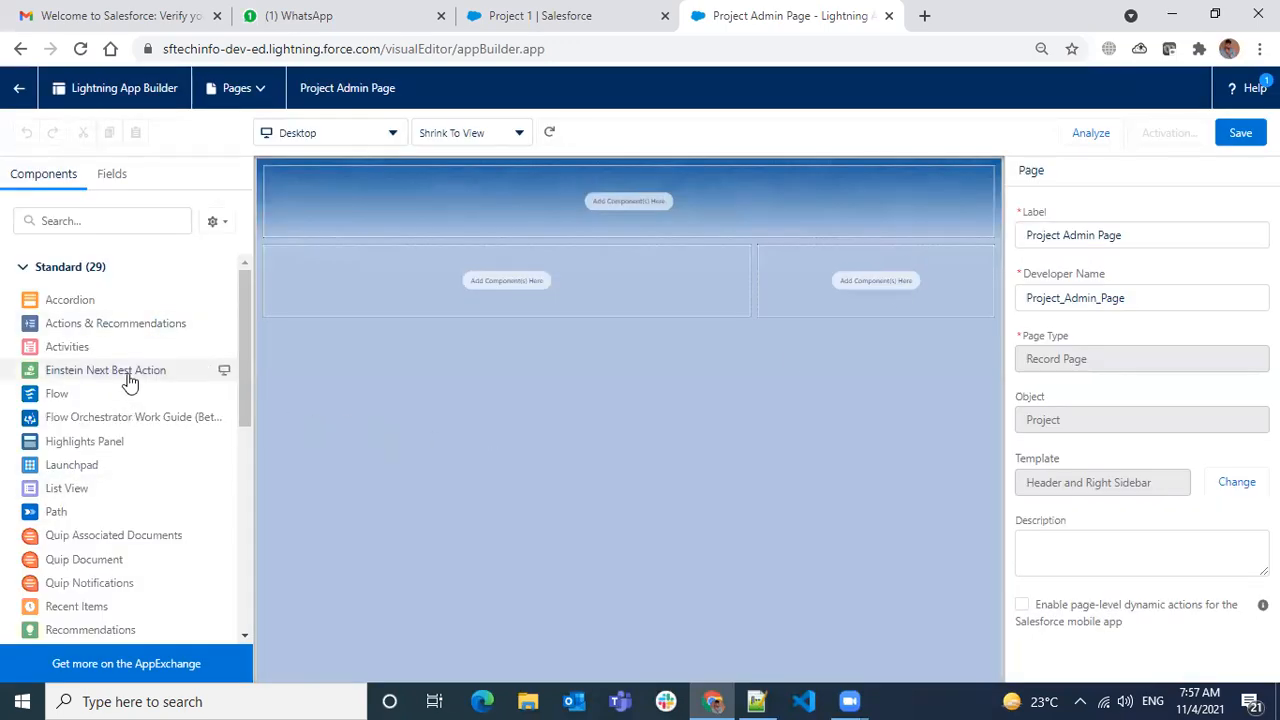
- Browse the 29 Standard components, then switch to the Project 1 record page
{"action": "scroll", "coordinate": [110, 420], "scroll_direction": "down", "scroll_amount": 5}
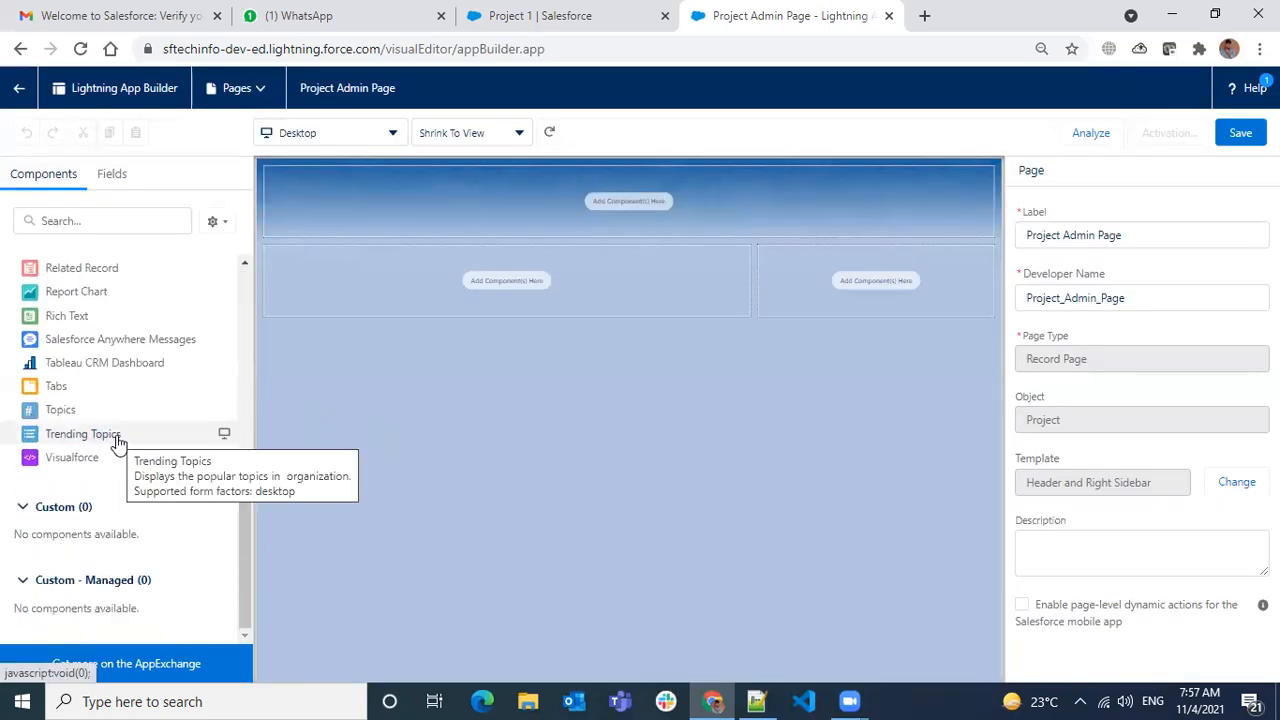
{"action": "scroll", "coordinate": [118, 445], "scroll_direction": "up", "scroll_amount": 5}
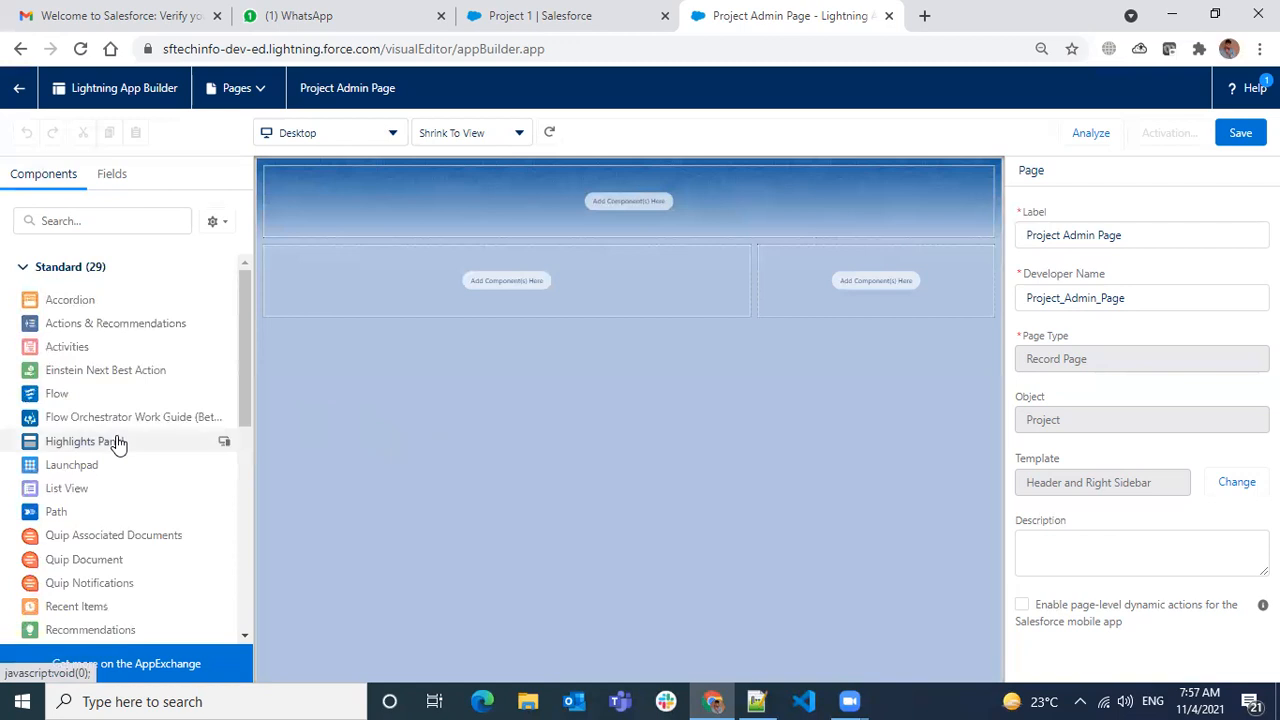
{"action": "scroll", "coordinate": [114, 443], "scroll_direction": "down", "scroll_amount": 6}
{"action": "scroll", "coordinate": [118, 443], "scroll_direction": "up", "scroll_amount": 6}
{"action": "scroll", "coordinate": [145, 460], "scroll_direction": "down", "scroll_amount": 6}
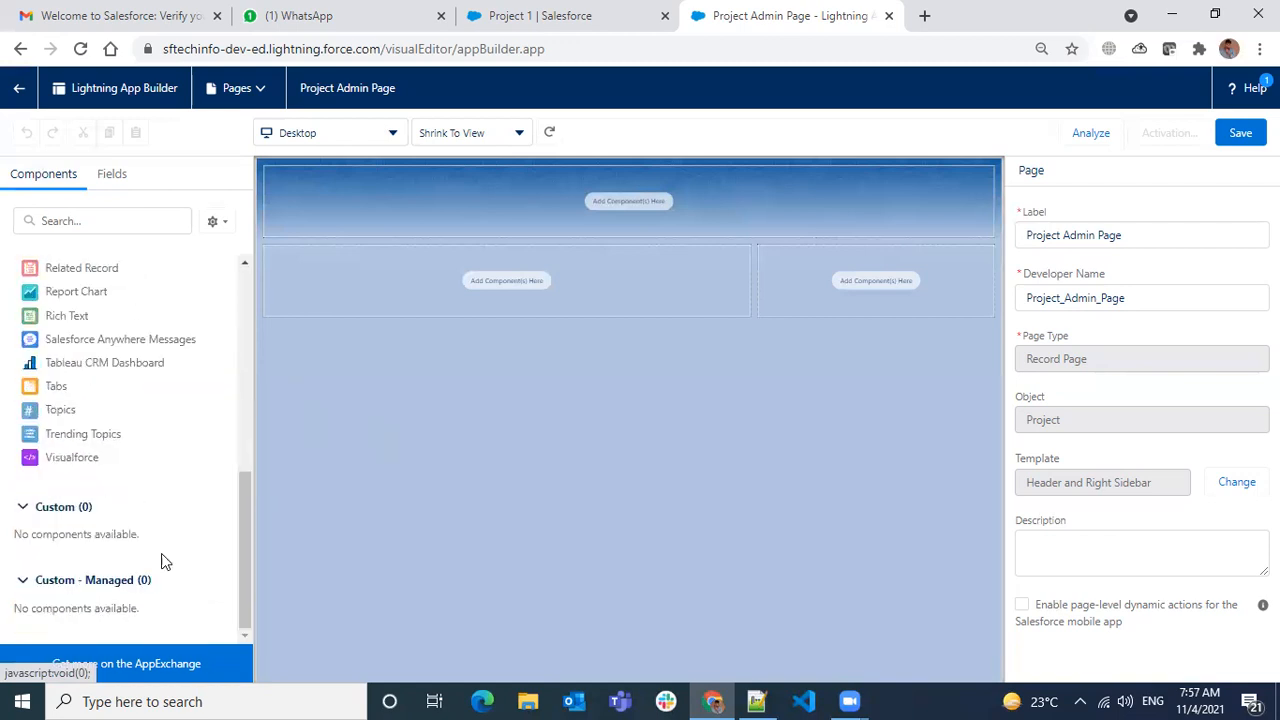
{"action": "scroll", "coordinate": [86, 466], "scroll_direction": "up", "scroll_amount": 3}
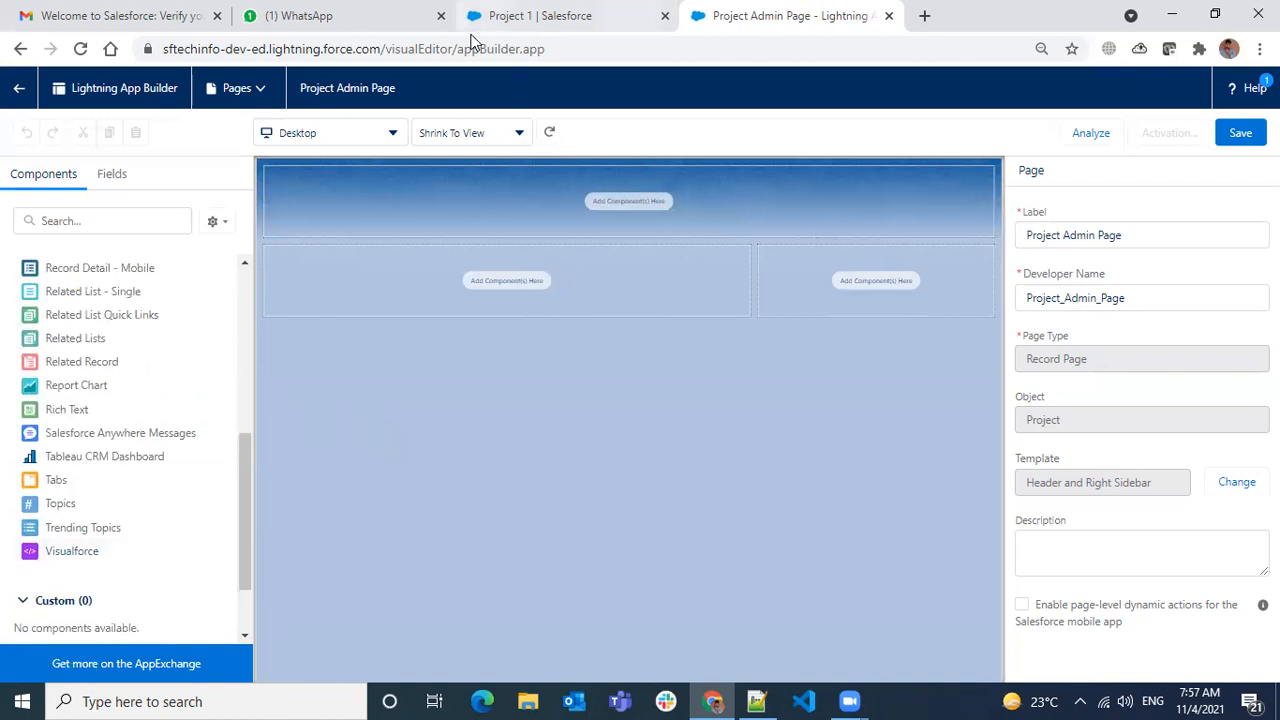
{"action": "left_click", "coordinate": [480, 17]}
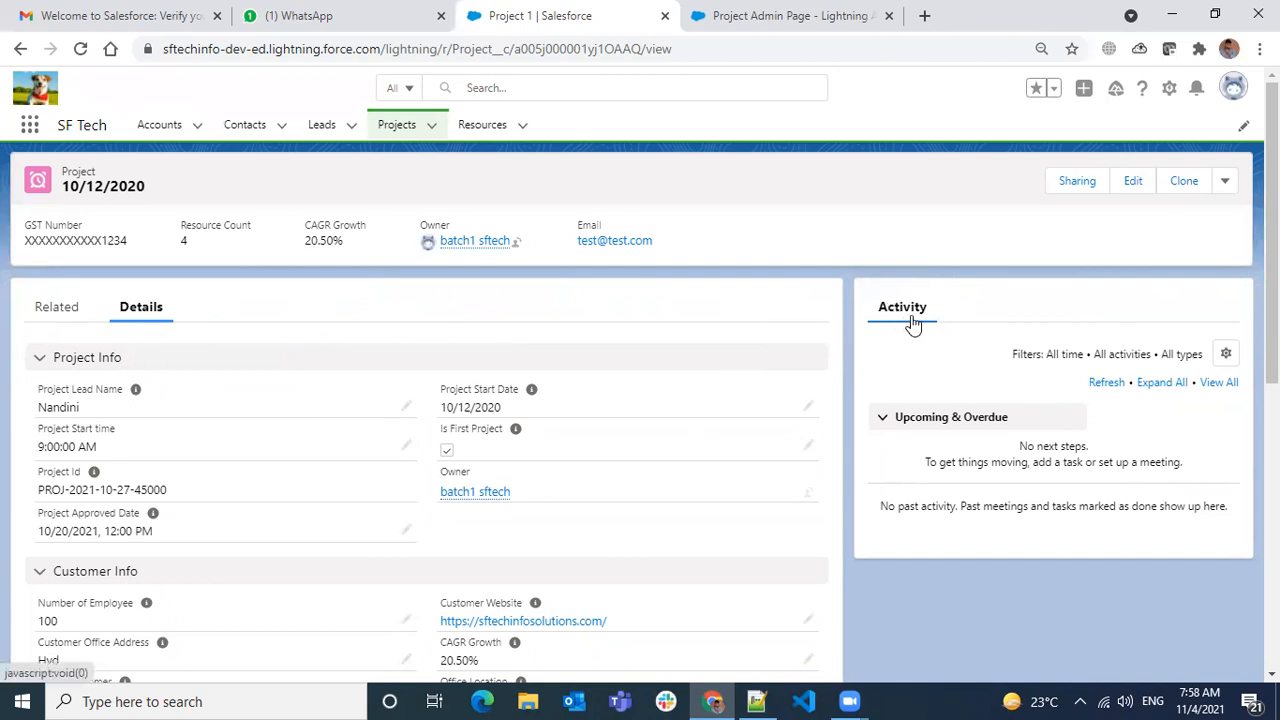
- Drop a Tabs component into the Project Admin Page's main region and select its Details tab
{"action": "left_click", "coordinate": [851, 32]}
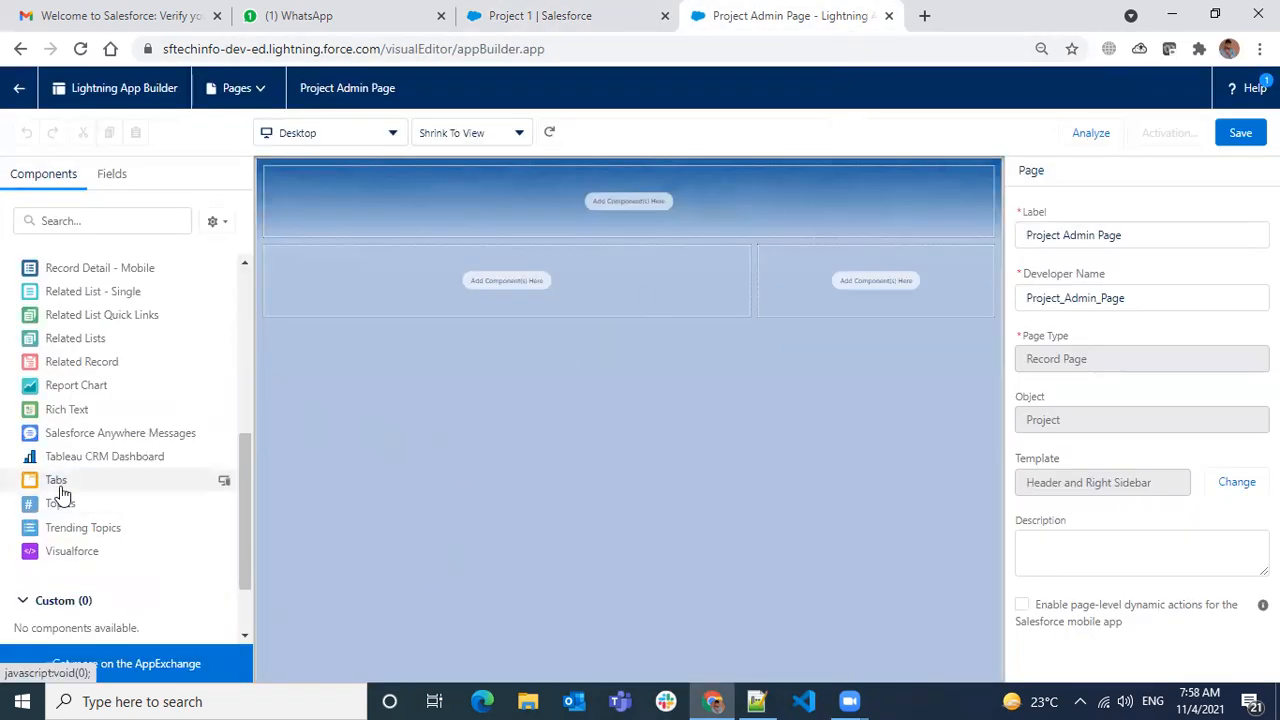
{"action": "left_click_drag", "start_coordinate": [56, 483], "coordinate": [491, 292]}
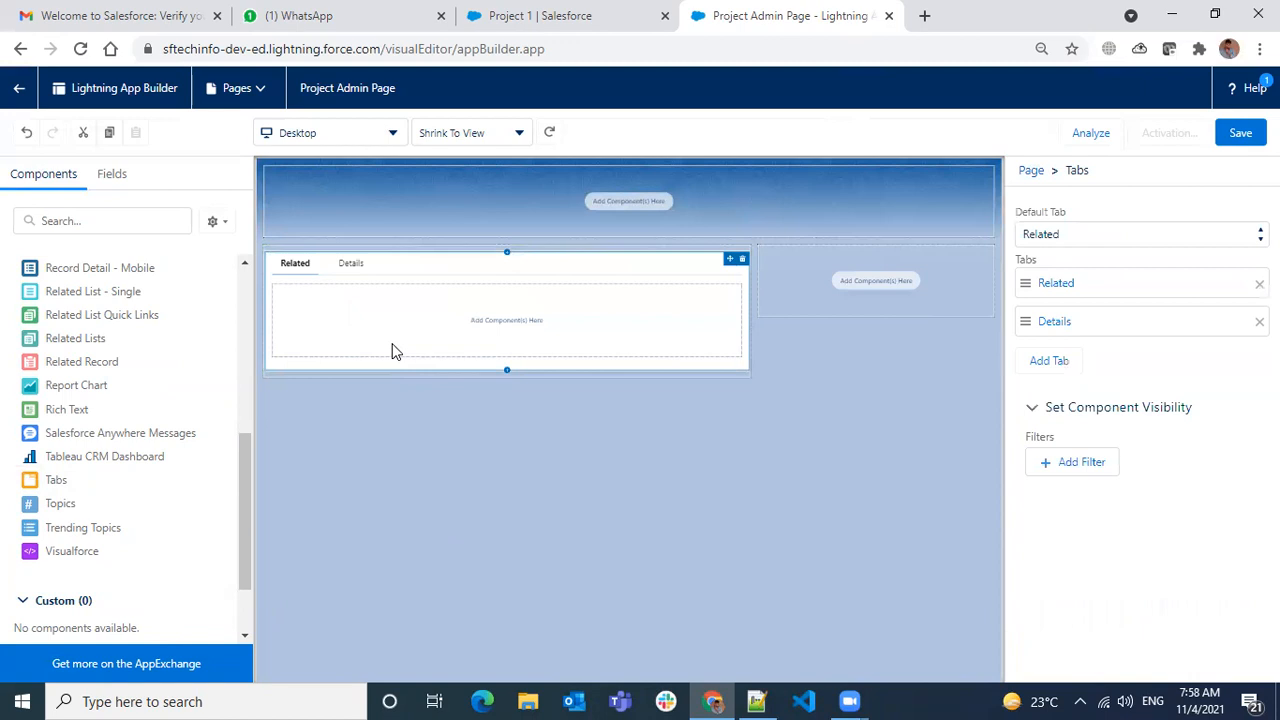
{"action": "left_click", "coordinate": [336, 269]}
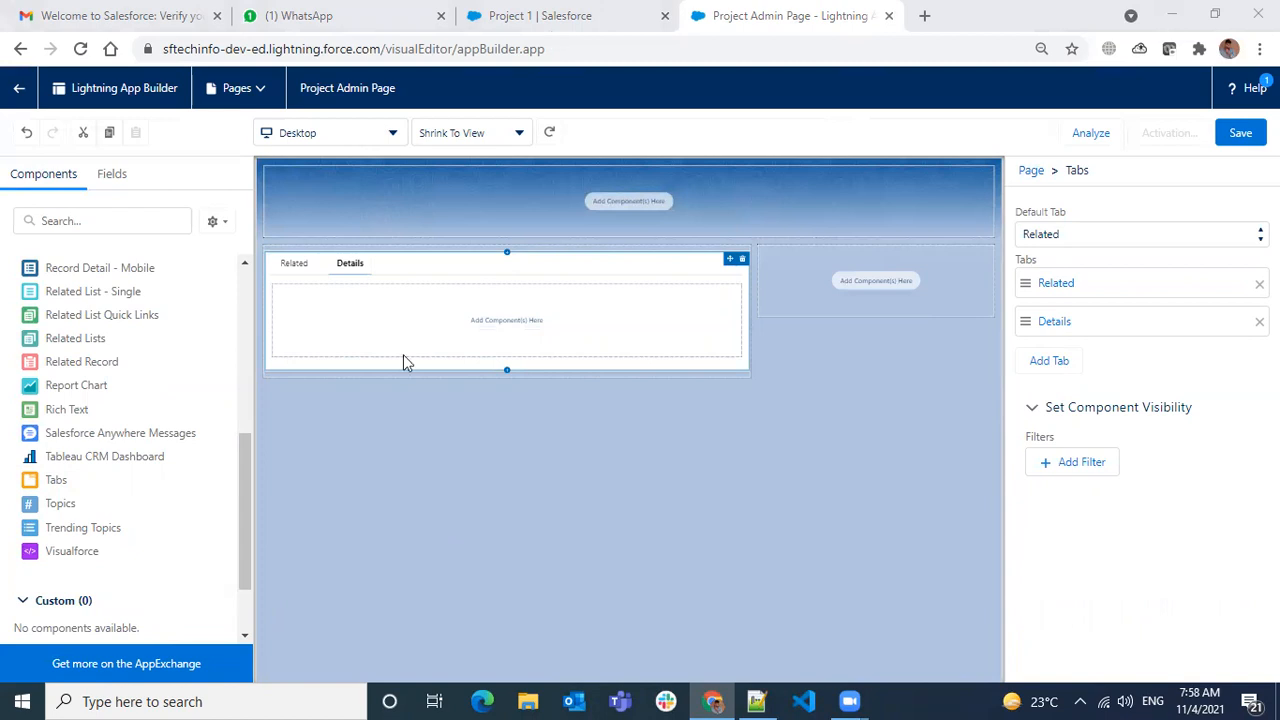
{"action": "left_click", "coordinate": [357, 272]}
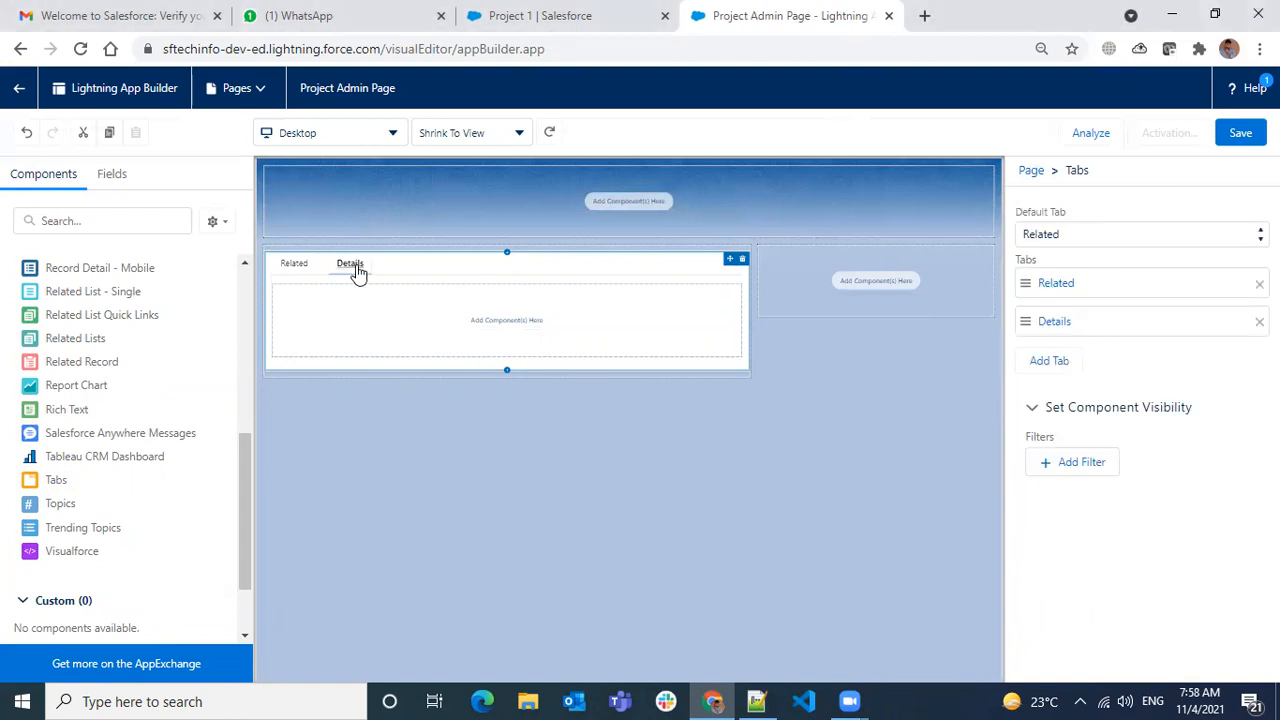
- Relabel the Details tab with the custom label 'Project Information'
{"action": "left_click", "coordinate": [1052, 322]}
{"action": "left_click", "coordinate": [782, 346]}
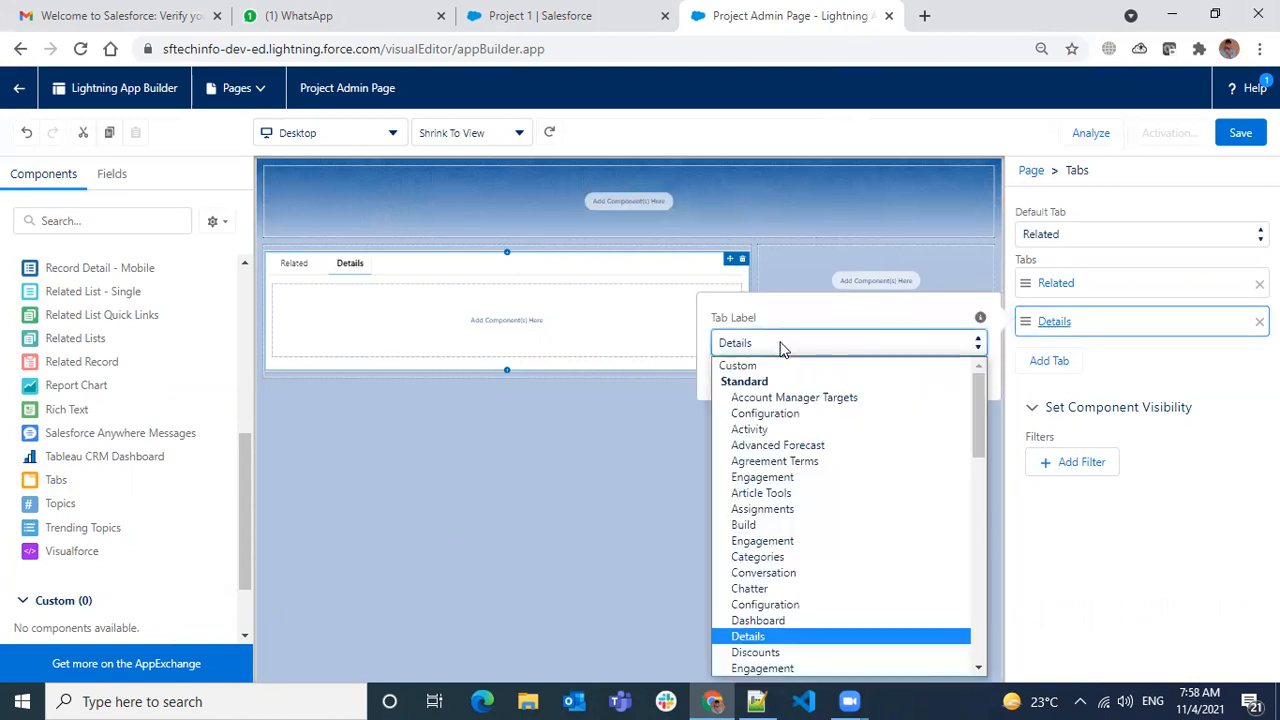
{"action": "left_click", "coordinate": [765, 366]}
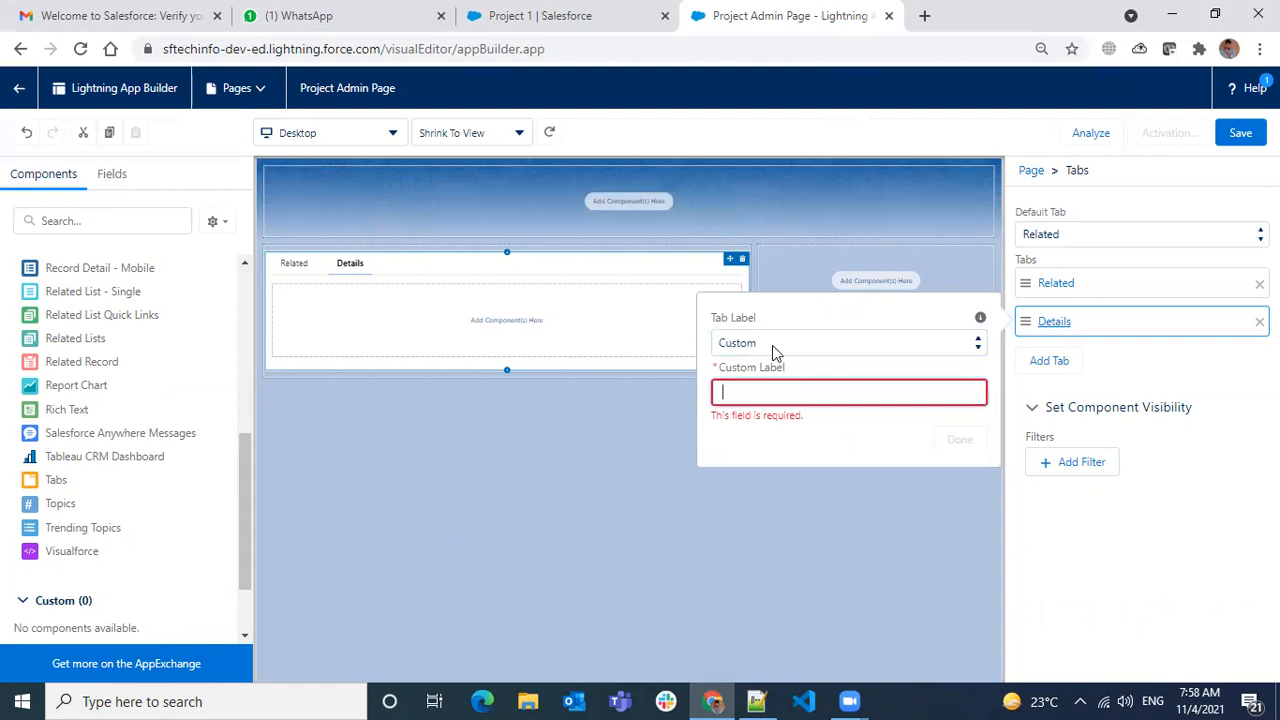
{"action": "left_click", "coordinate": [772, 345]}
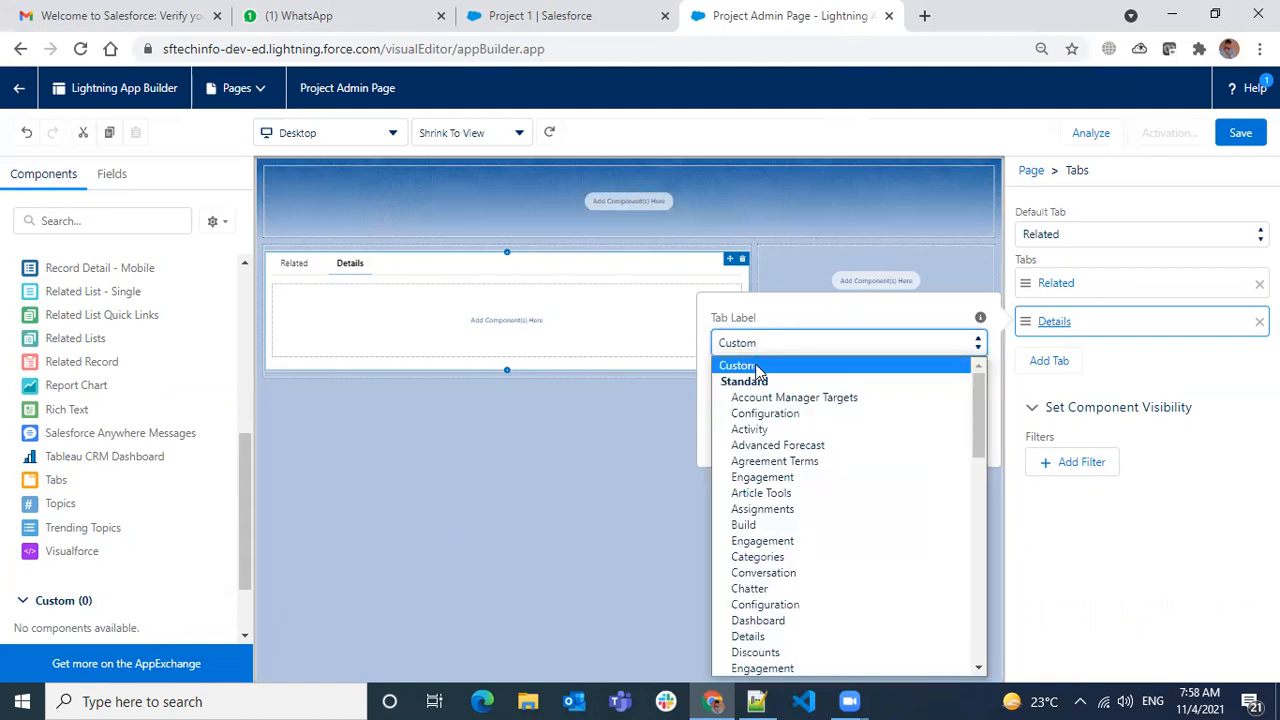
{"action": "scroll", "coordinate": [770, 500], "scroll_direction": "down", "scroll_amount": 10}
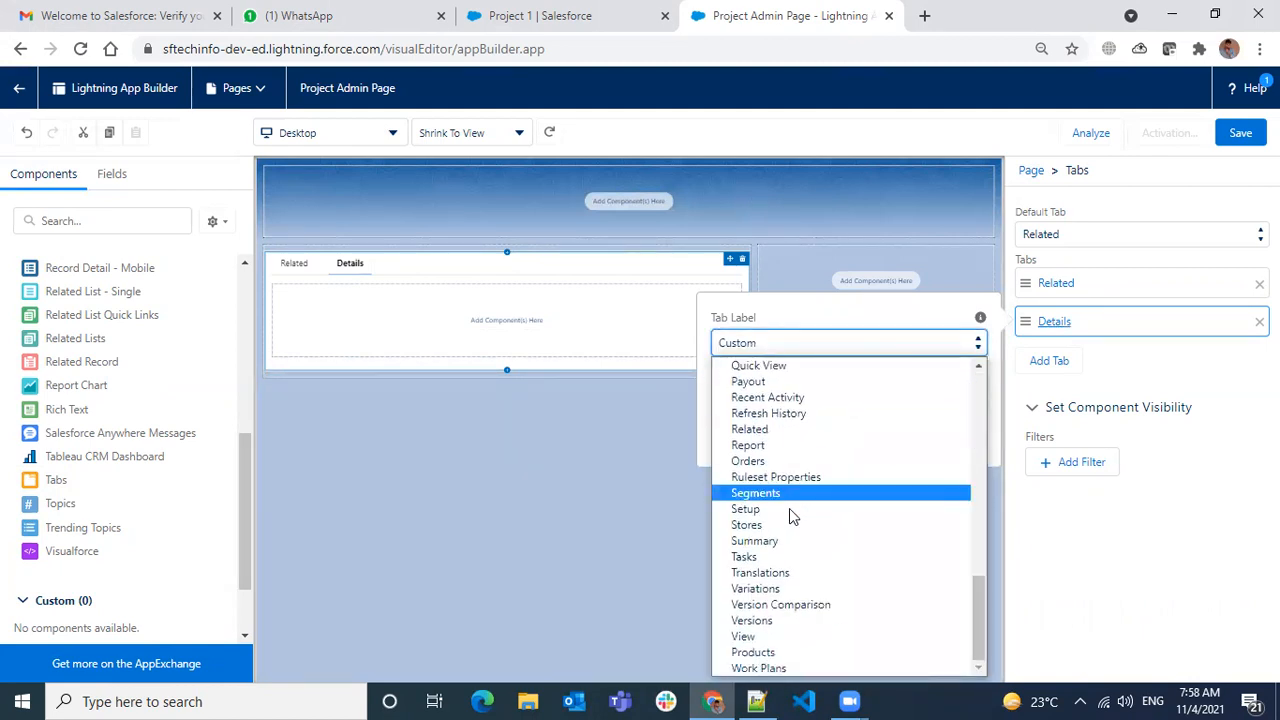
{"action": "scroll", "coordinate": [800, 457], "scroll_direction": "up", "scroll_amount": 10}
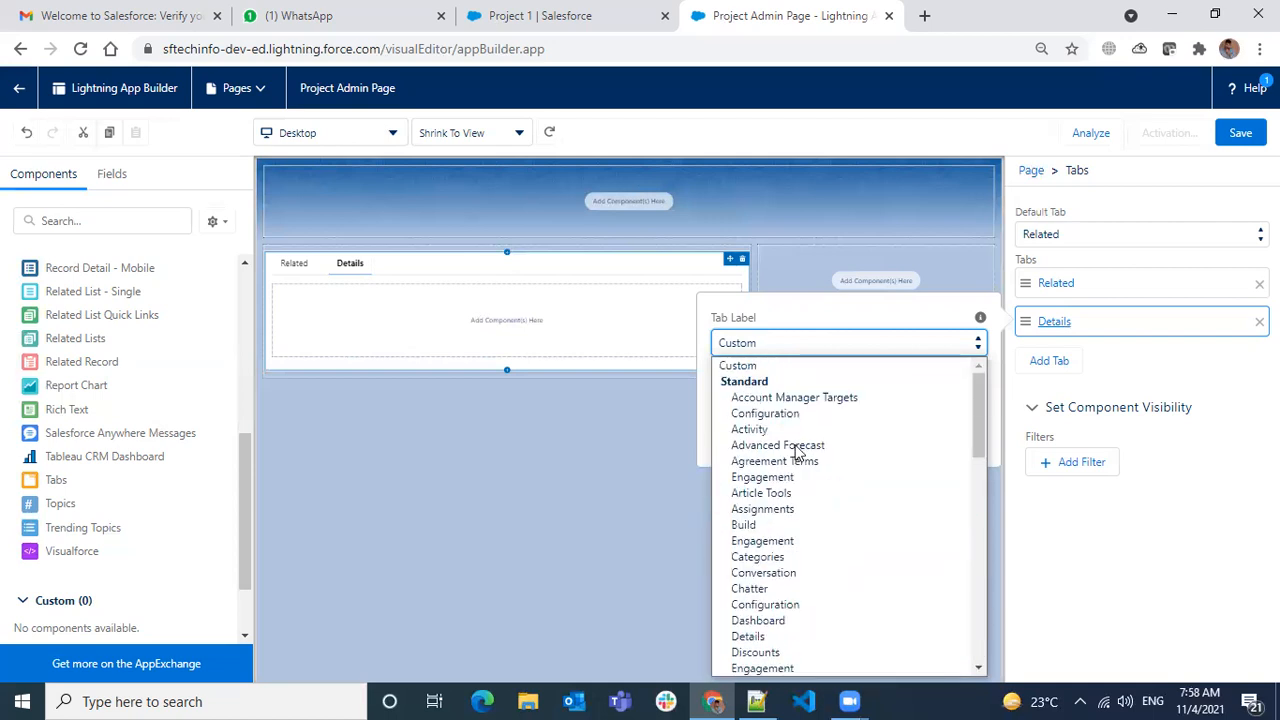
{"action": "left_click", "coordinate": [768, 367]}
{"action": "left_click", "coordinate": [785, 391]}
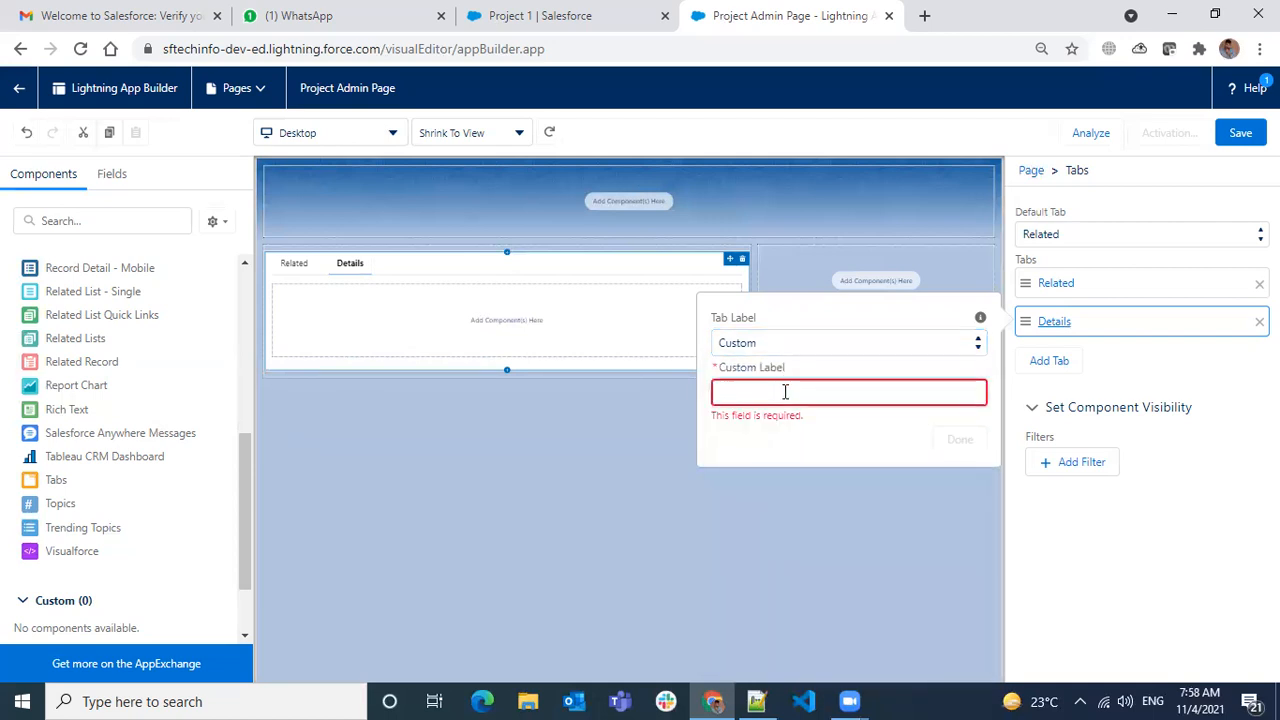
{"action": "type", "text": "Detail Page"}
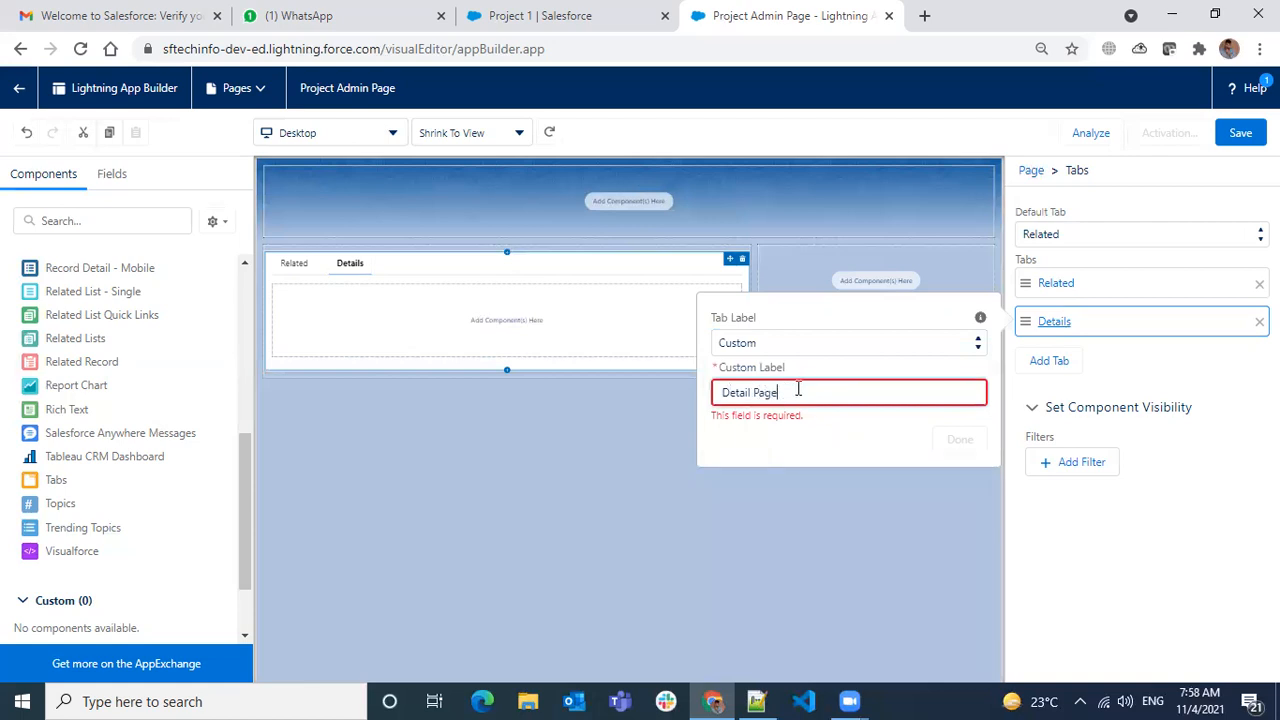
{"action": "key", "text": "ctrl+a"}
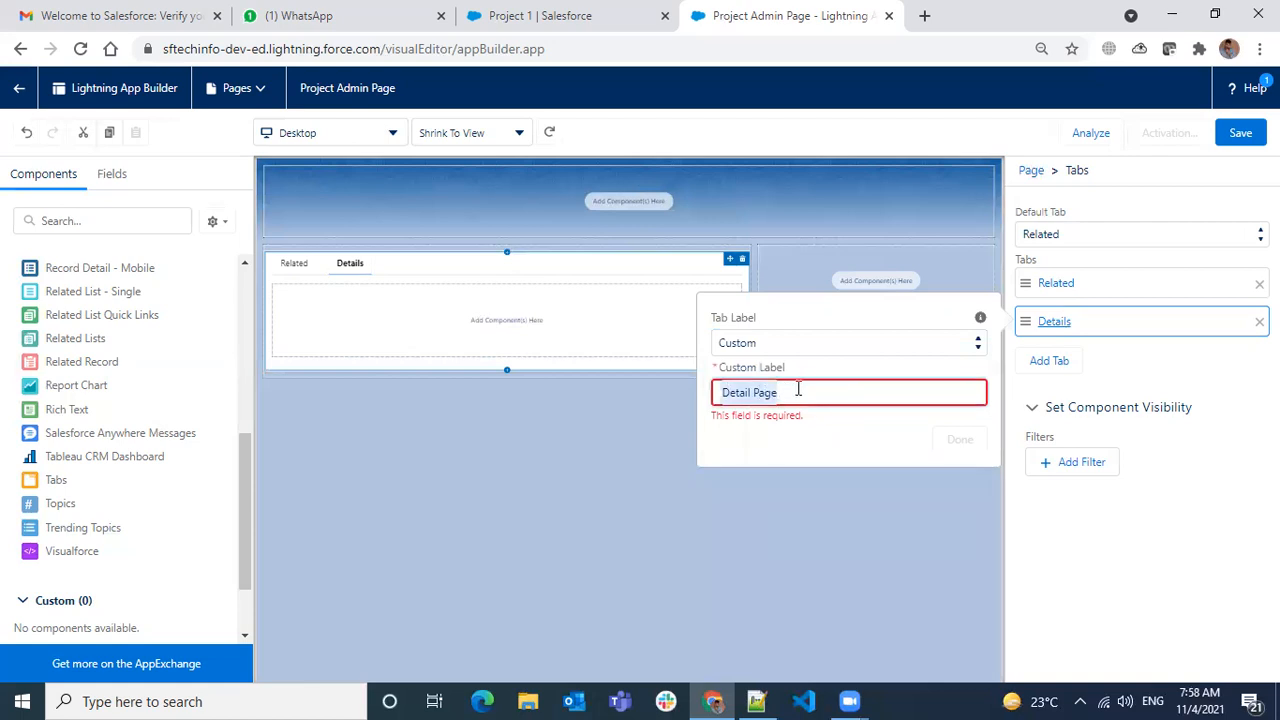
{"action": "type", "text": "Project Information"}
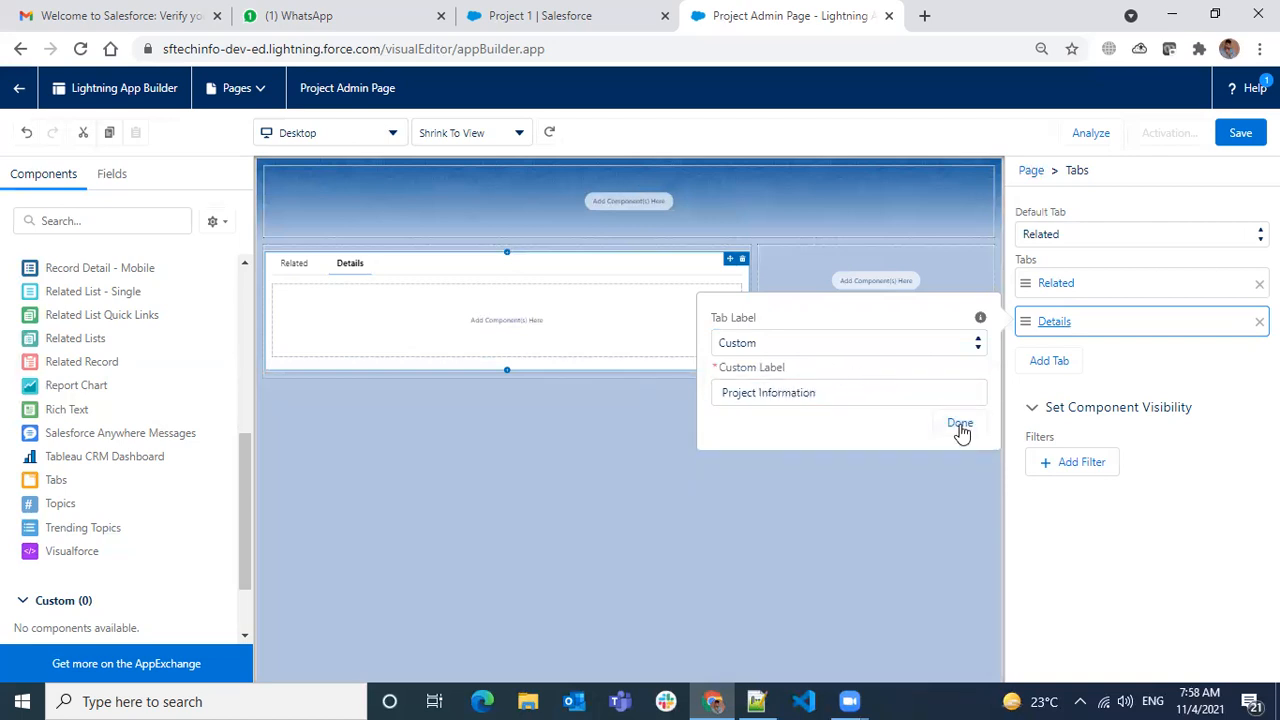
{"action": "left_click", "coordinate": [960, 437]}
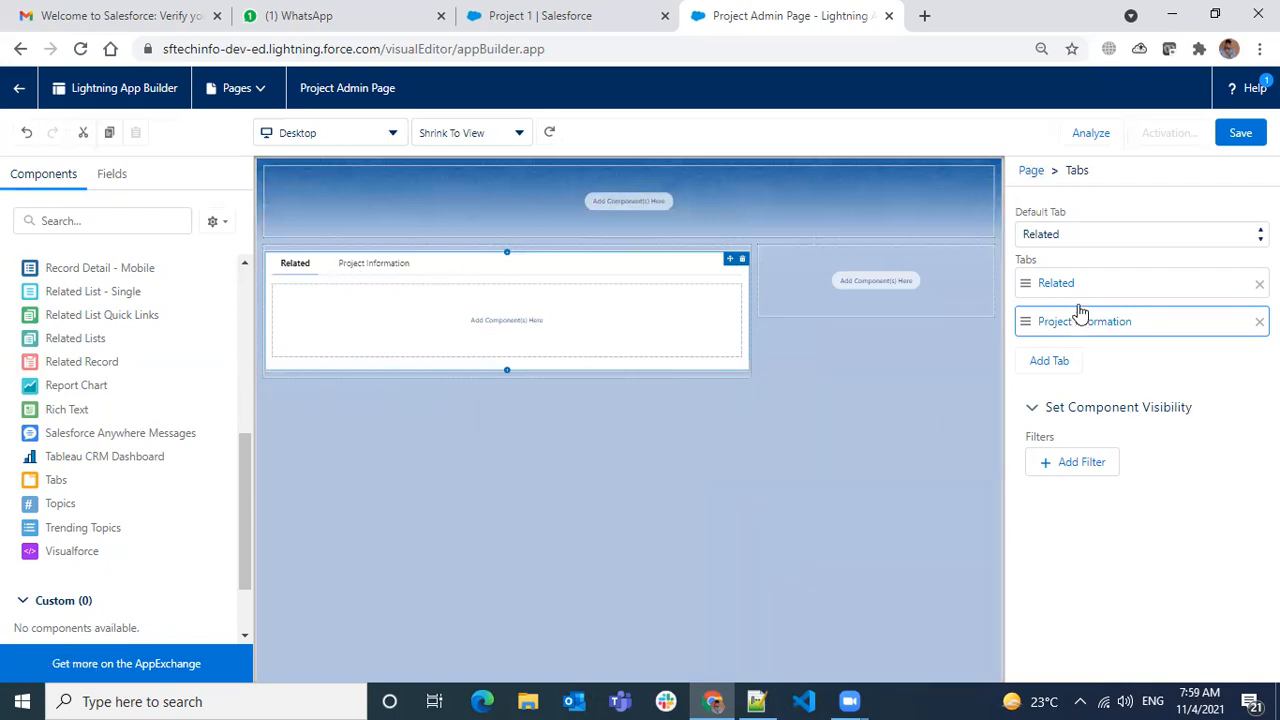
- Make Project Information the default tab and move it ahead of Related
{"action": "left_click", "coordinate": [1055, 214]}
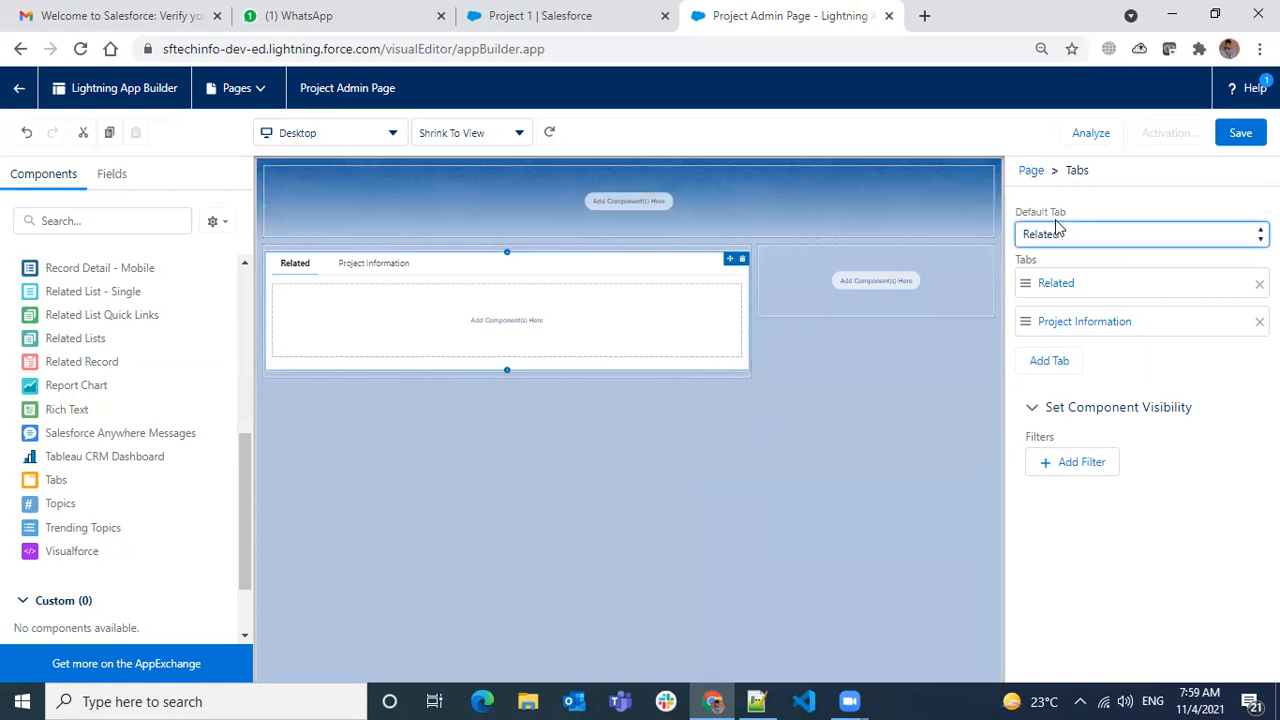
{"action": "left_click", "coordinate": [1067, 236]}
{"action": "left_click", "coordinate": [1070, 306]}
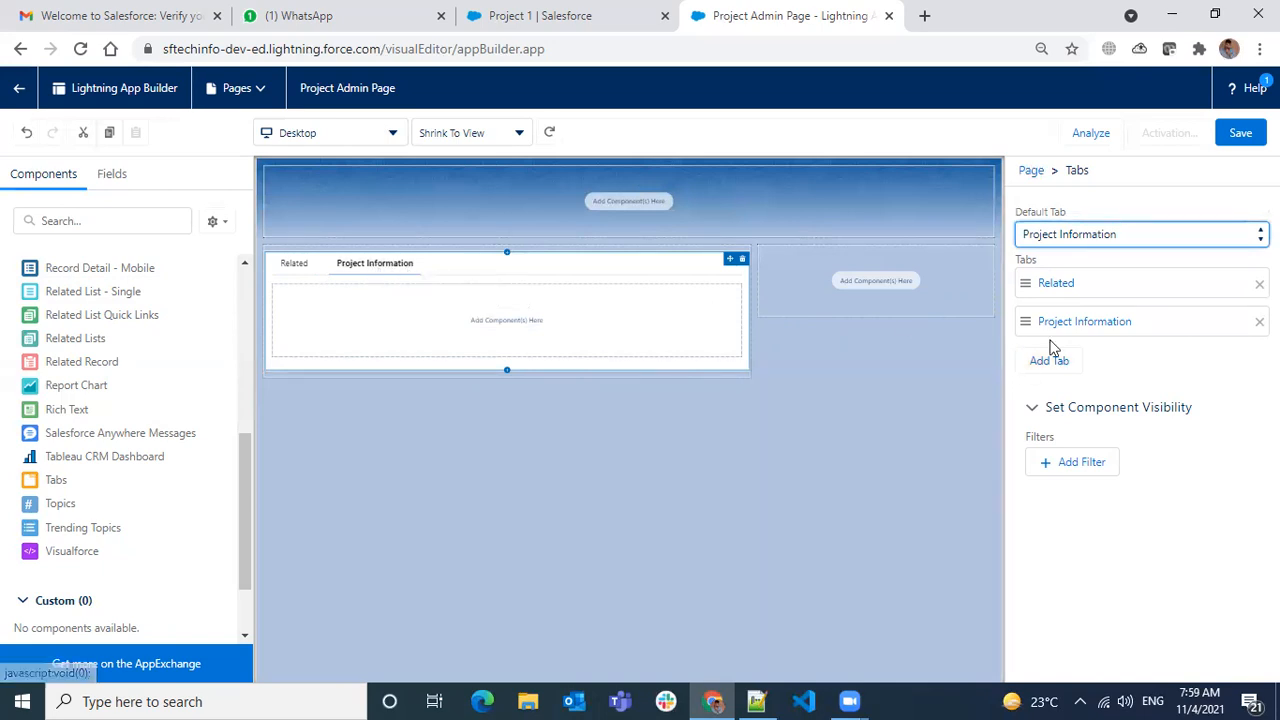
{"action": "left_click_drag", "start_coordinate": [1046, 326], "coordinate": [1058, 292]}
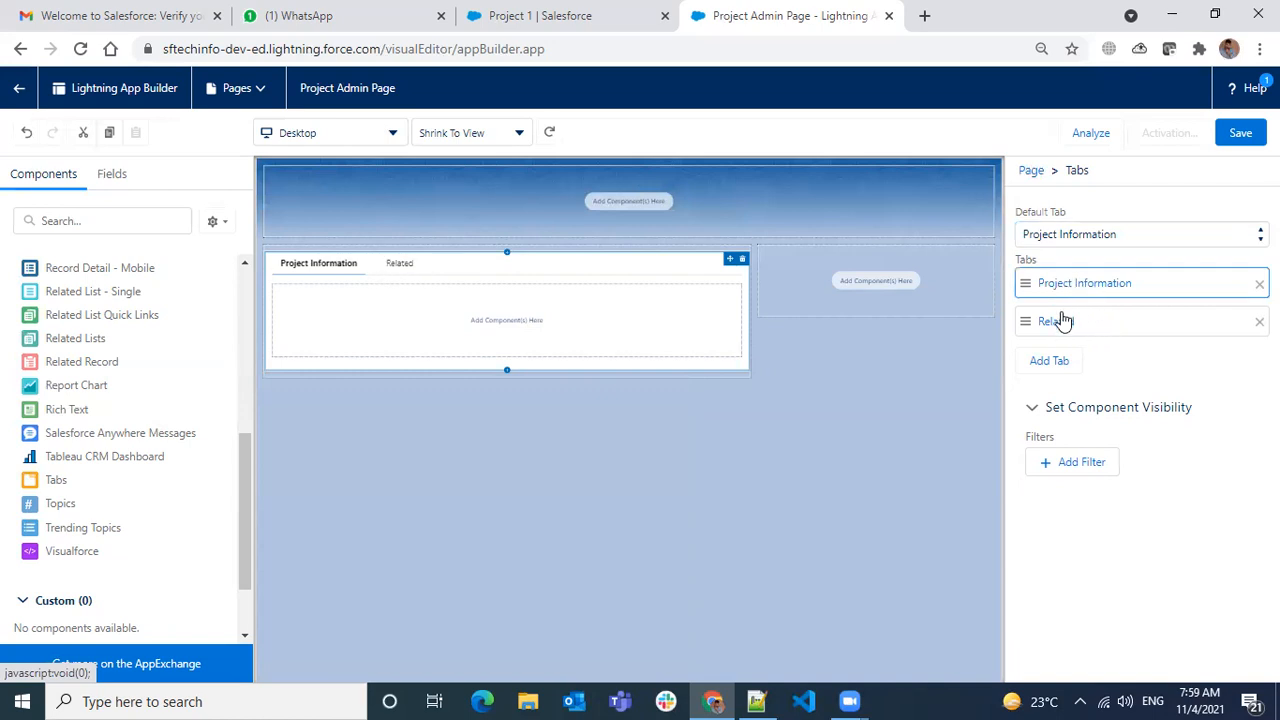
{"action": "mouse_move", "coordinate": [1057, 329]}
{"action": "left_mouse_down"}
{"action": "mouse_move", "coordinate": [1057, 354]}
{"action": "mouse_move", "coordinate": [1062, 286]}
{"action": "mouse_move", "coordinate": [1069, 337]}
{"action": "left_mouse_up"}
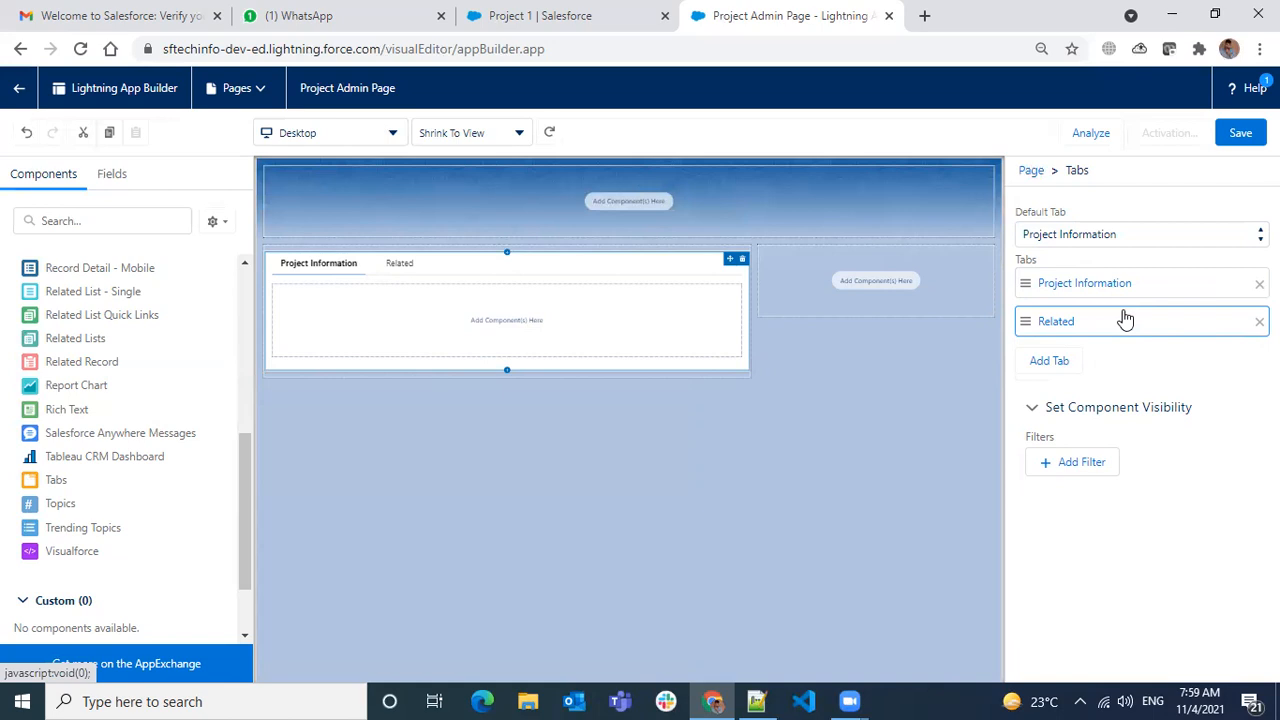
{"action": "left_click", "coordinate": [317, 271]}
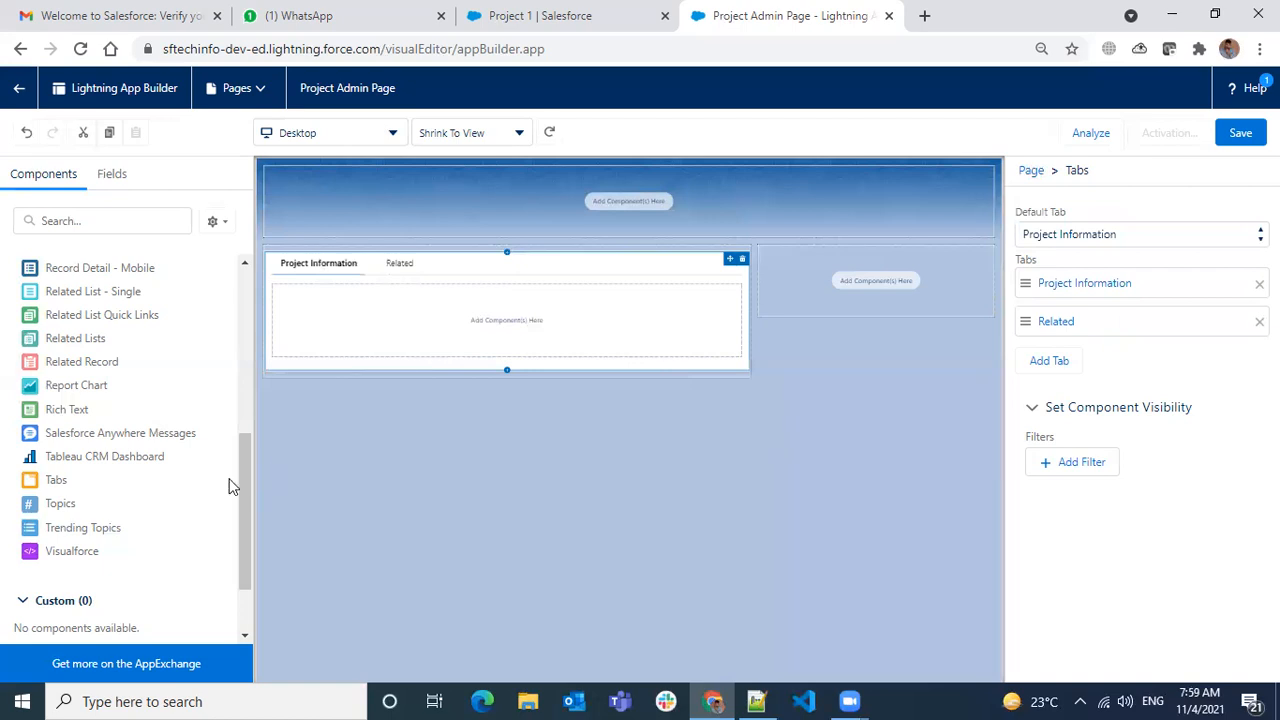
- Add a Record Detail component to the Project Information tab
{"action": "scroll", "coordinate": [88, 510], "scroll_direction": "up", "scroll_amount": 2}
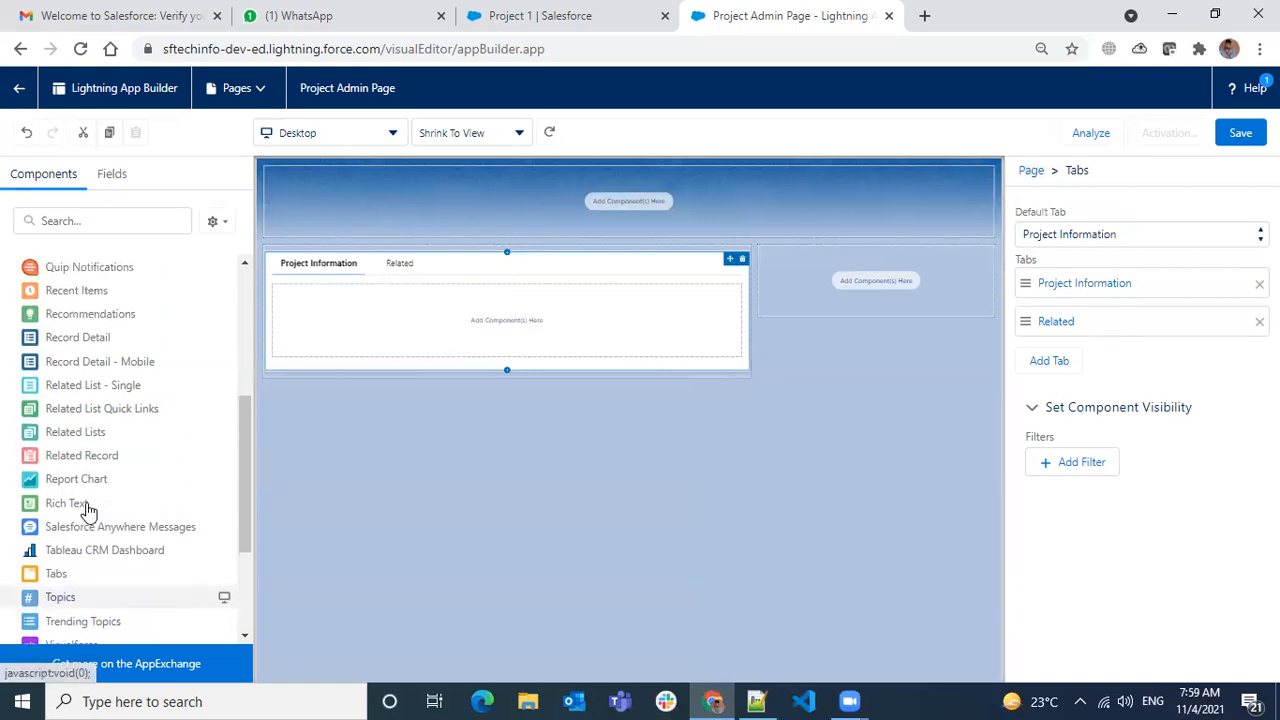
{"action": "scroll", "coordinate": [88, 510], "scroll_direction": "up", "scroll_amount": 2}
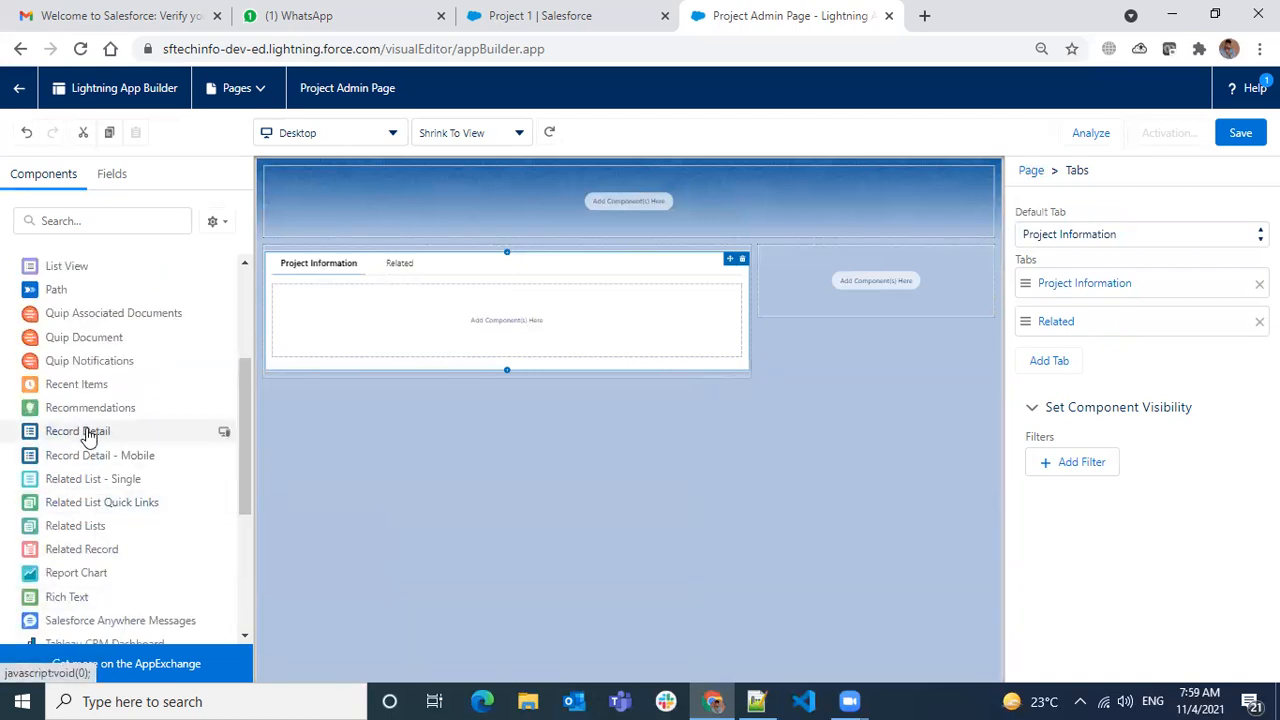
{"action": "left_click_drag", "start_coordinate": [78, 441], "coordinate": [406, 340]}
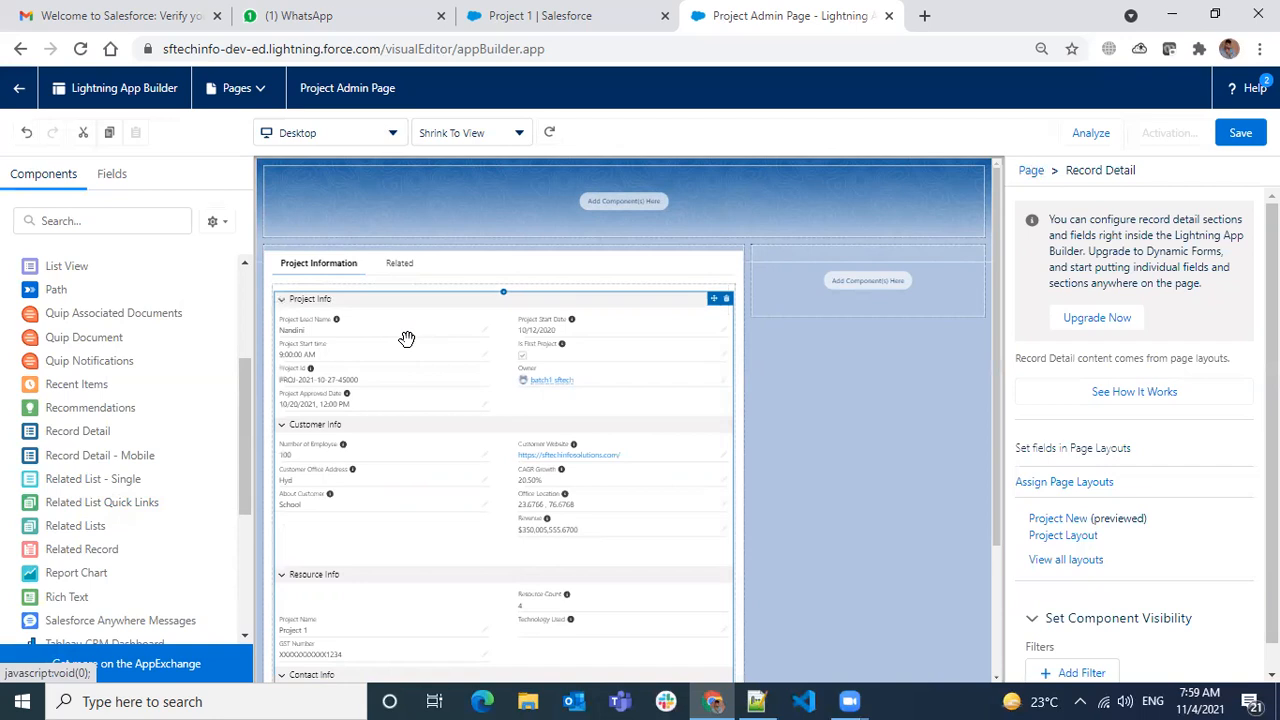
- Select the empty Related tab and bring up its label settings
{"action": "scroll", "coordinate": [407, 339], "scroll_direction": "down", "scroll_amount": 3}
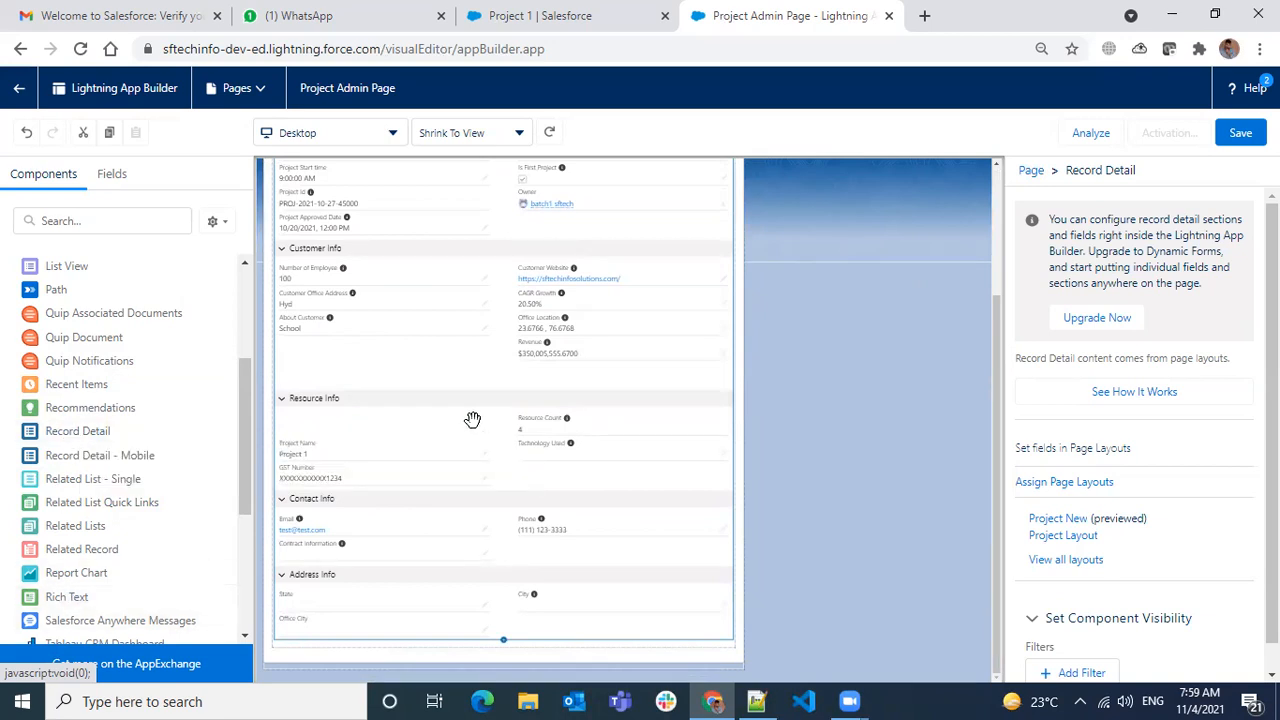
{"action": "scroll", "coordinate": [547, 368], "scroll_direction": "up", "scroll_amount": 3}
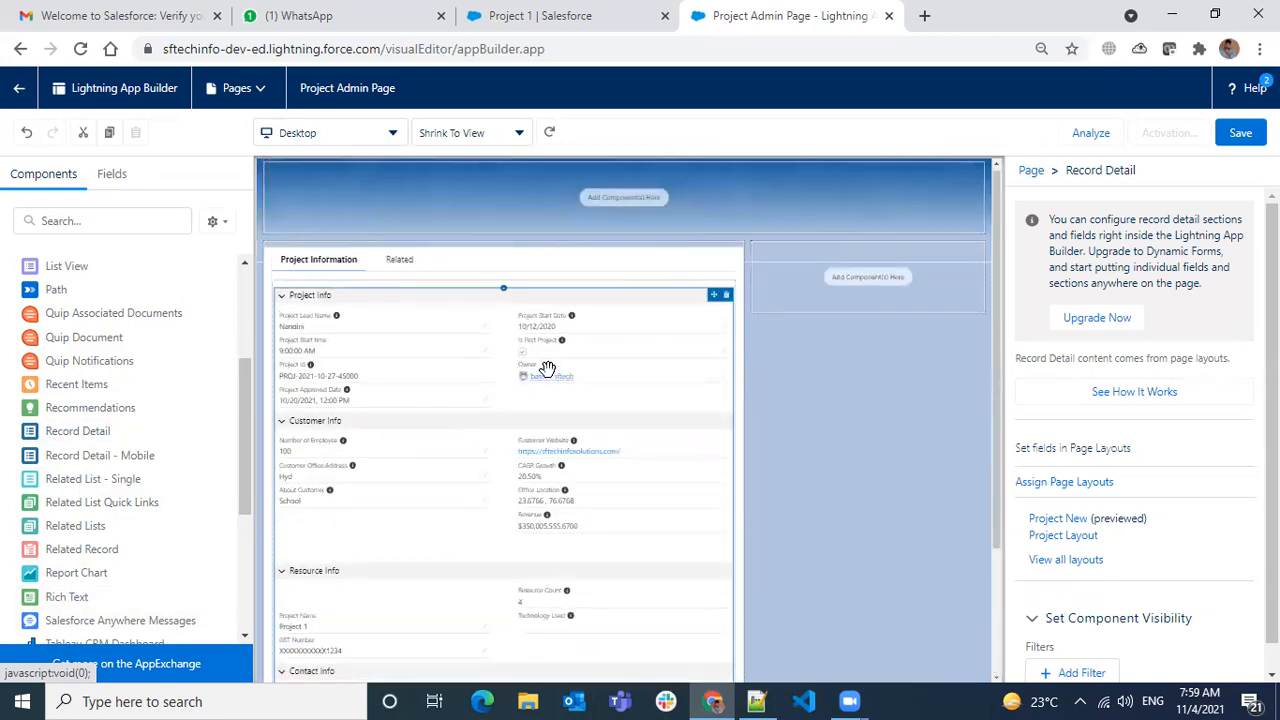
{"action": "left_click", "coordinate": [404, 262]}
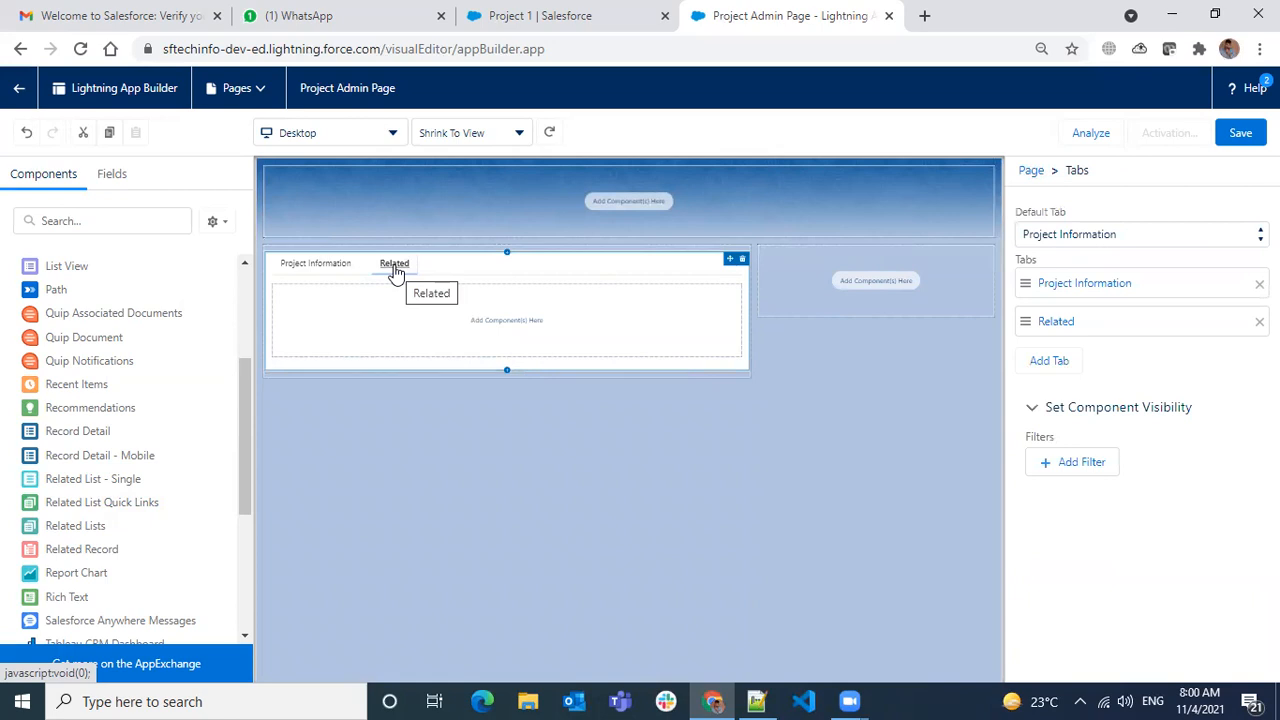
{"action": "left_click", "coordinate": [395, 268]}
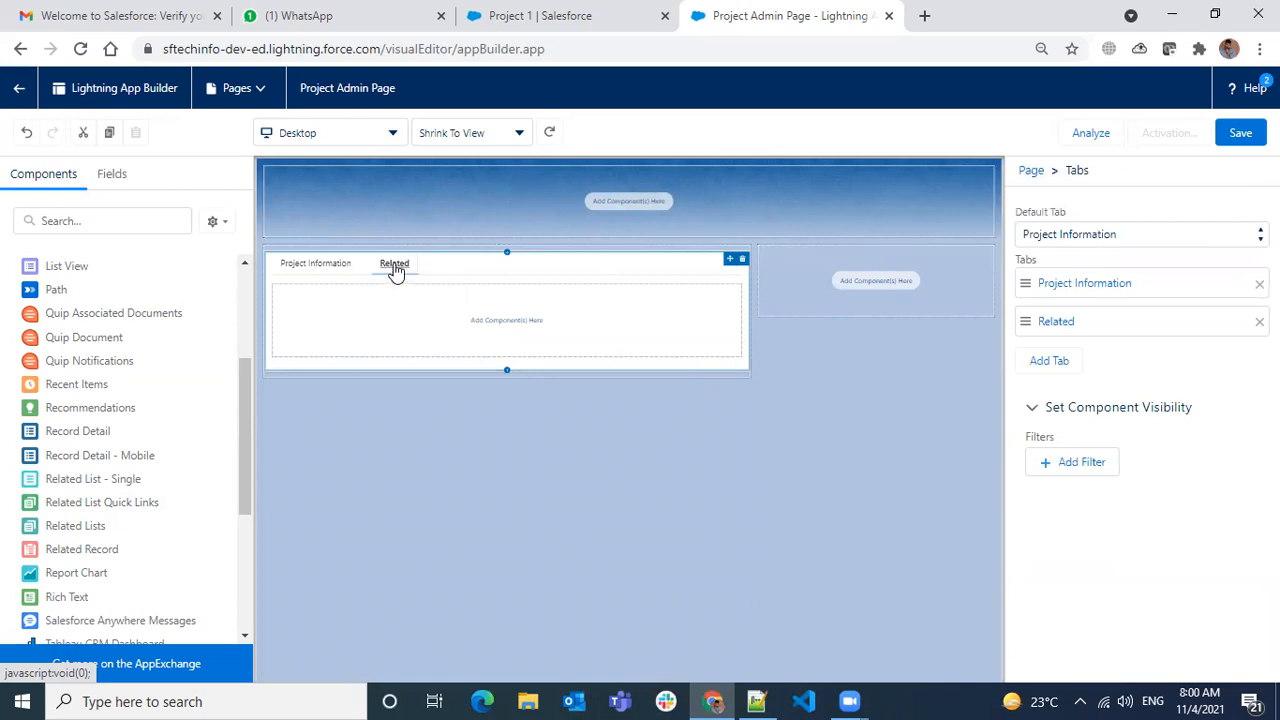
{"action": "left_click", "coordinate": [1055, 323]}
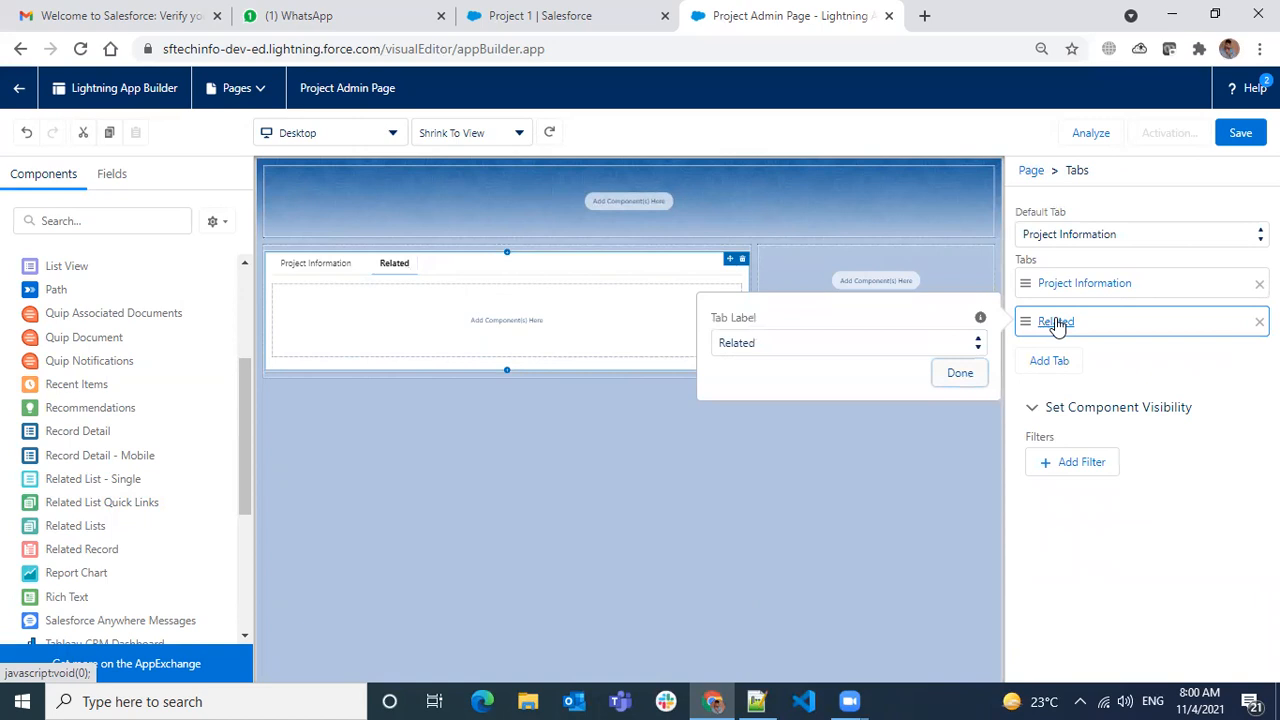
- Give the Related tab the custom label 'Project Resources'
{"action": "left_click", "coordinate": [965, 342]}
{"action": "scroll", "coordinate": [797, 400], "scroll_direction": "up", "scroll_amount": 10}
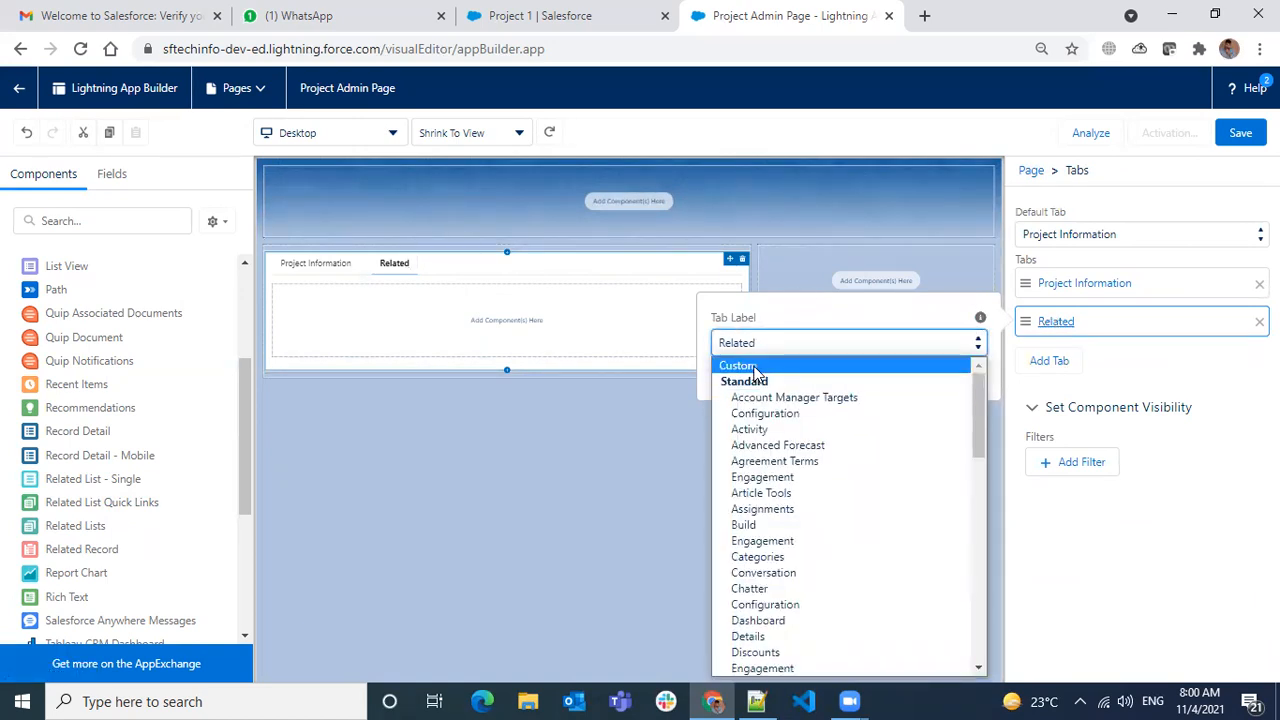
{"action": "left_click", "coordinate": [758, 366]}
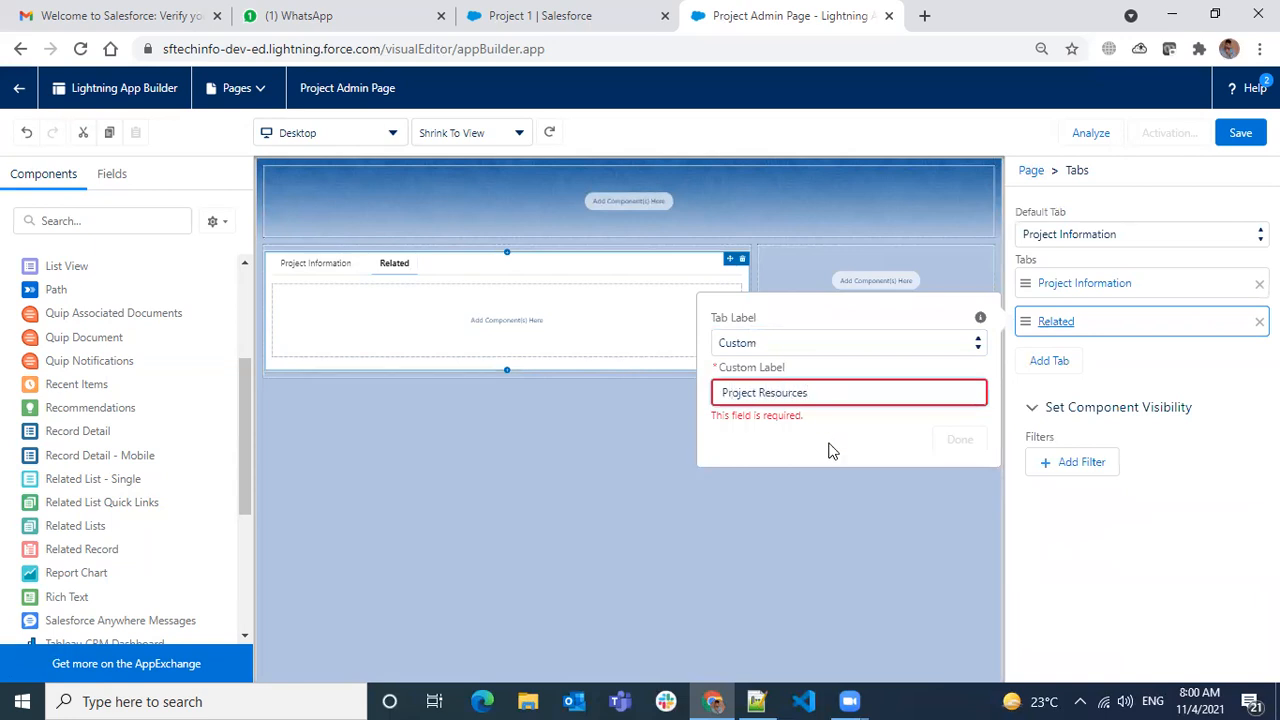
{"action": "left_click", "coordinate": [959, 437]}
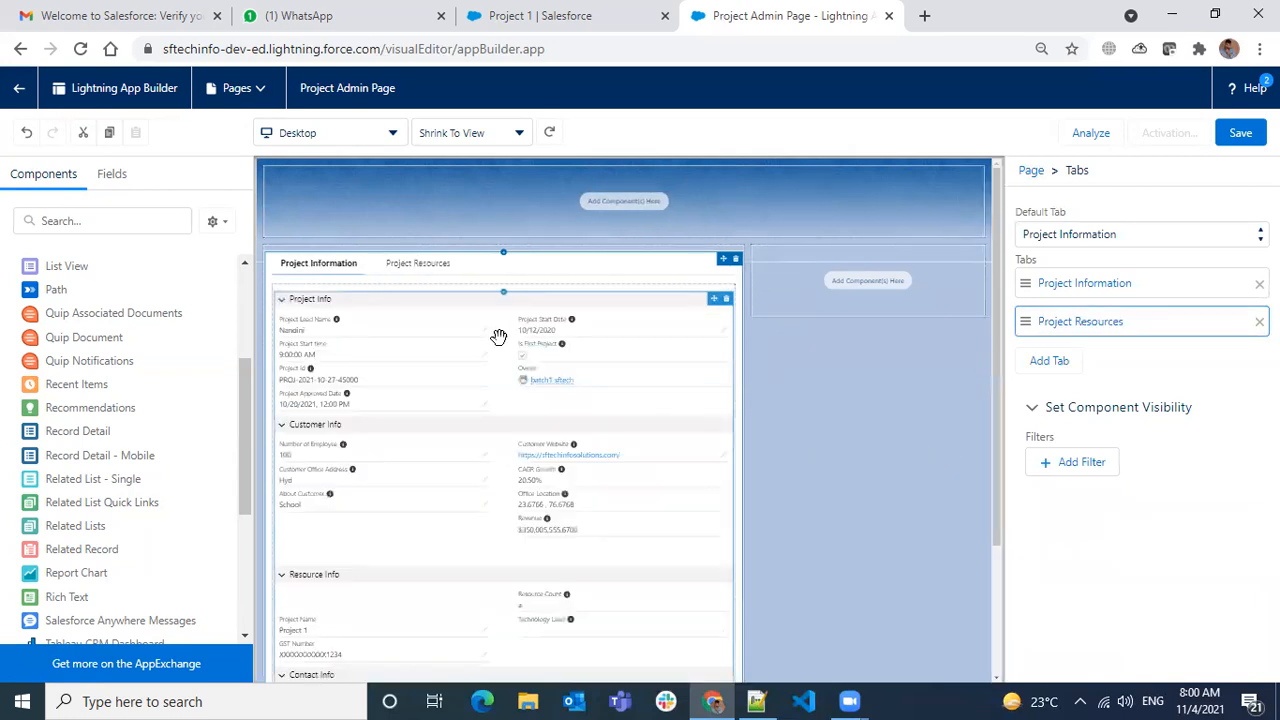
{"action": "left_click", "coordinate": [418, 266]}
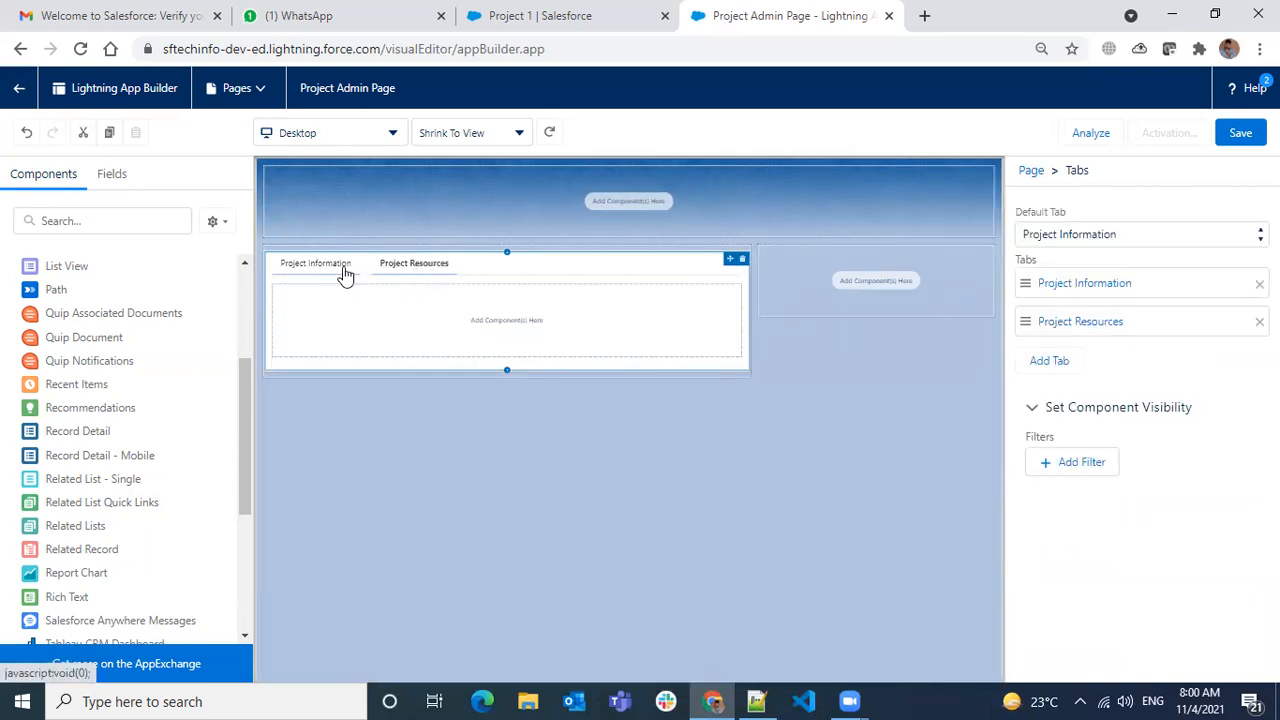
{"action": "left_click", "coordinate": [343, 268]}
- Place a Related Lists component in Project Resources, listing Groups, Notes & Attachments, Resources (4), Files, Project History
{"action": "left_click", "coordinate": [410, 266]}
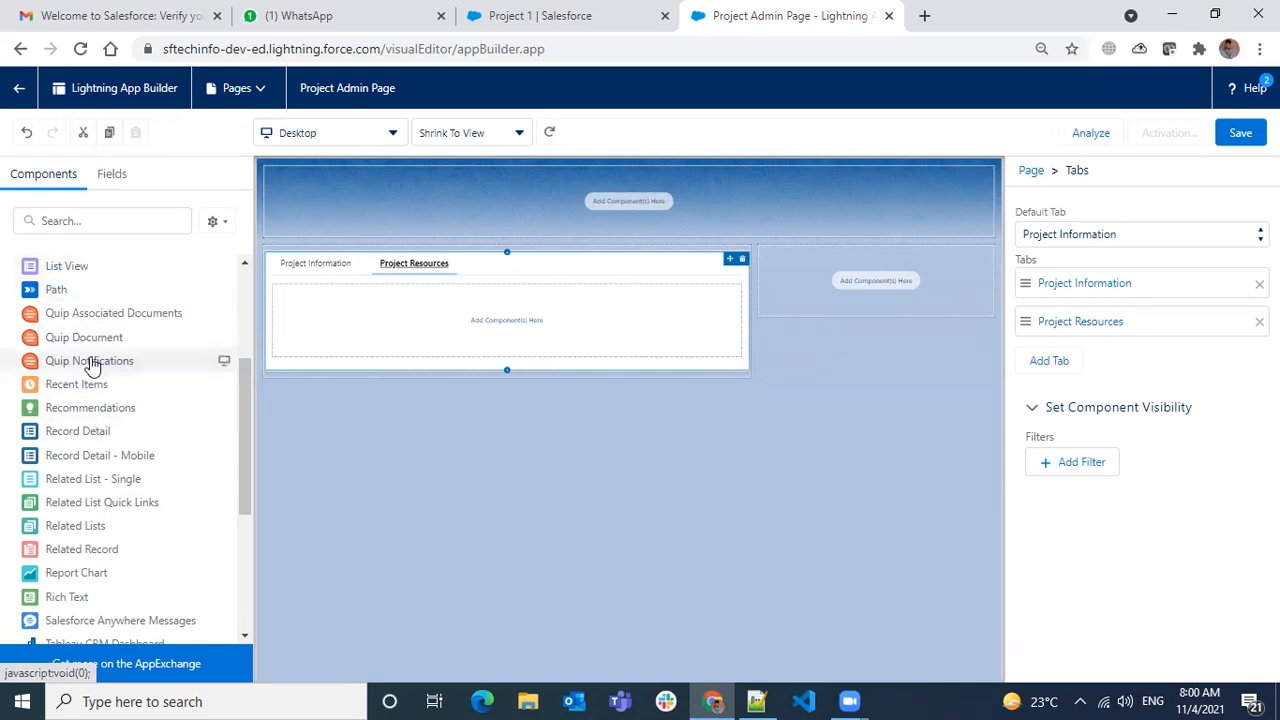
{"action": "scroll", "coordinate": [103, 420], "scroll_direction": "down", "scroll_amount": 2}
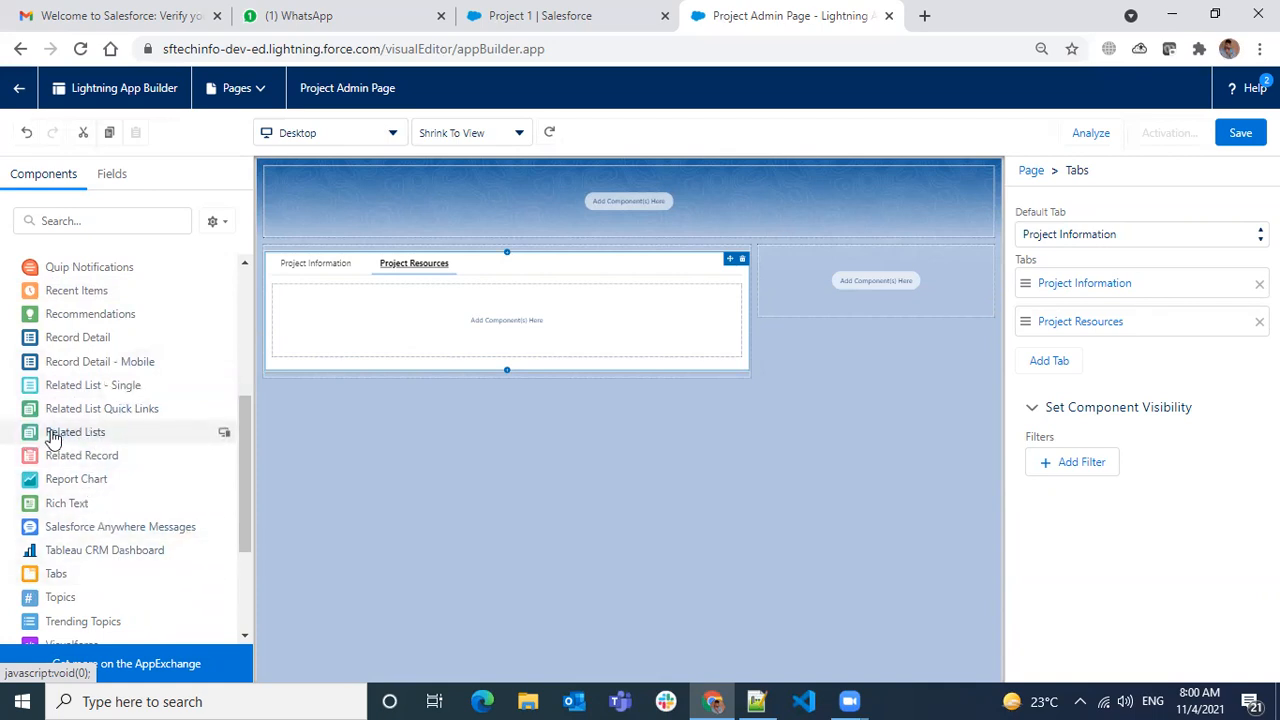
{"action": "mouse_move", "coordinate": [67, 440]}
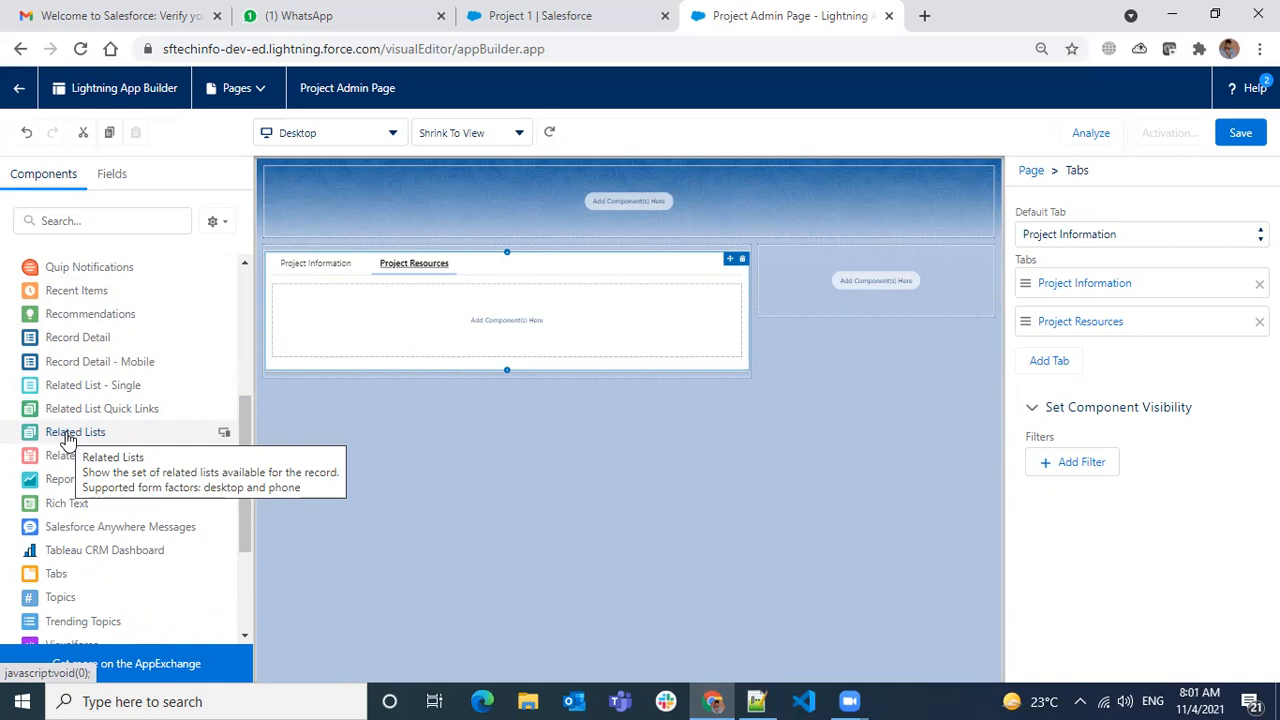
{"action": "left_click_drag", "start_coordinate": [66, 440], "coordinate": [386, 329]}
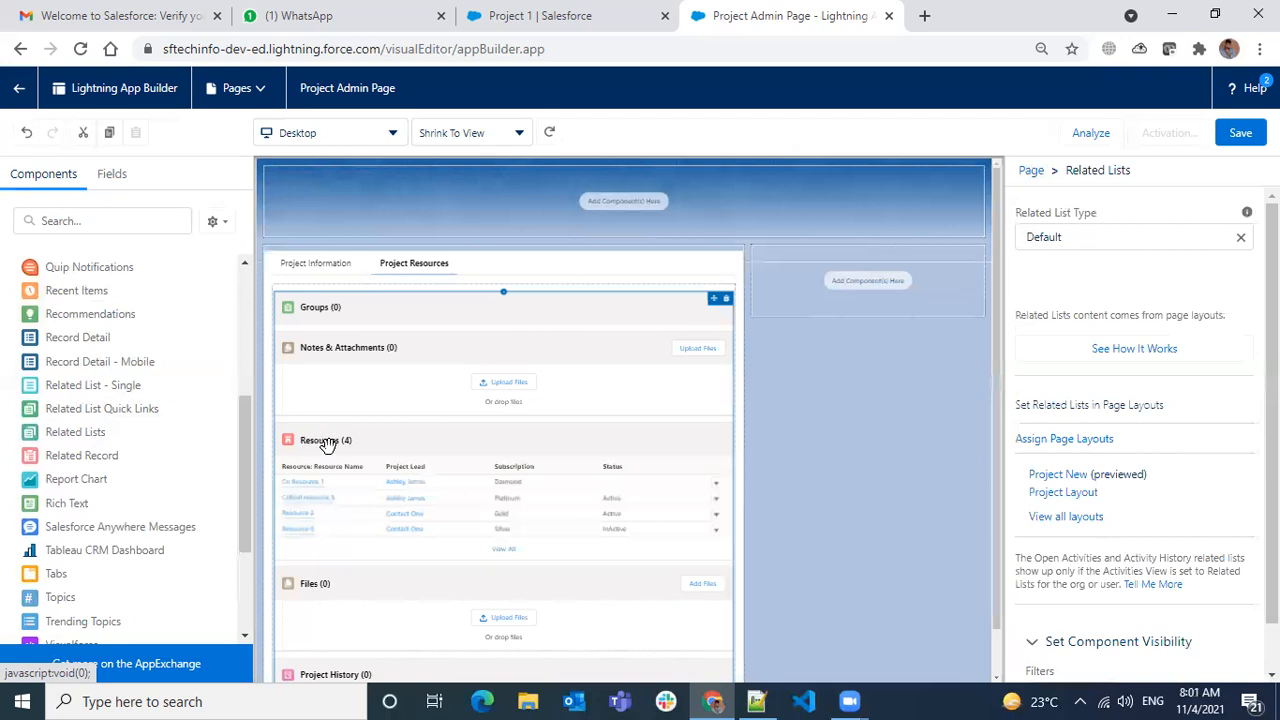
- Delete the Related Lists component from the Project Resources tab
{"action": "left_click", "coordinate": [728, 301]}
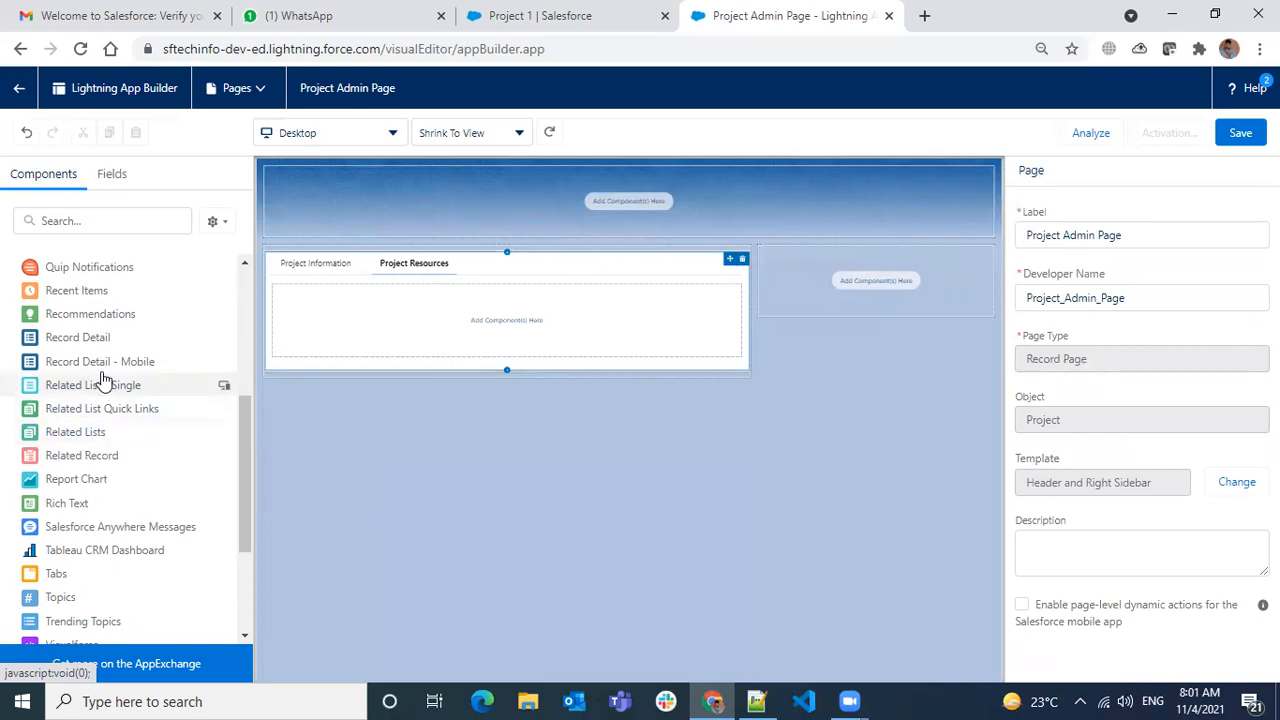
- Add a Related List - Single to Project Resources showing Resources as a Basic List
{"action": "left_click_drag", "start_coordinate": [90, 392], "coordinate": [446, 337]}
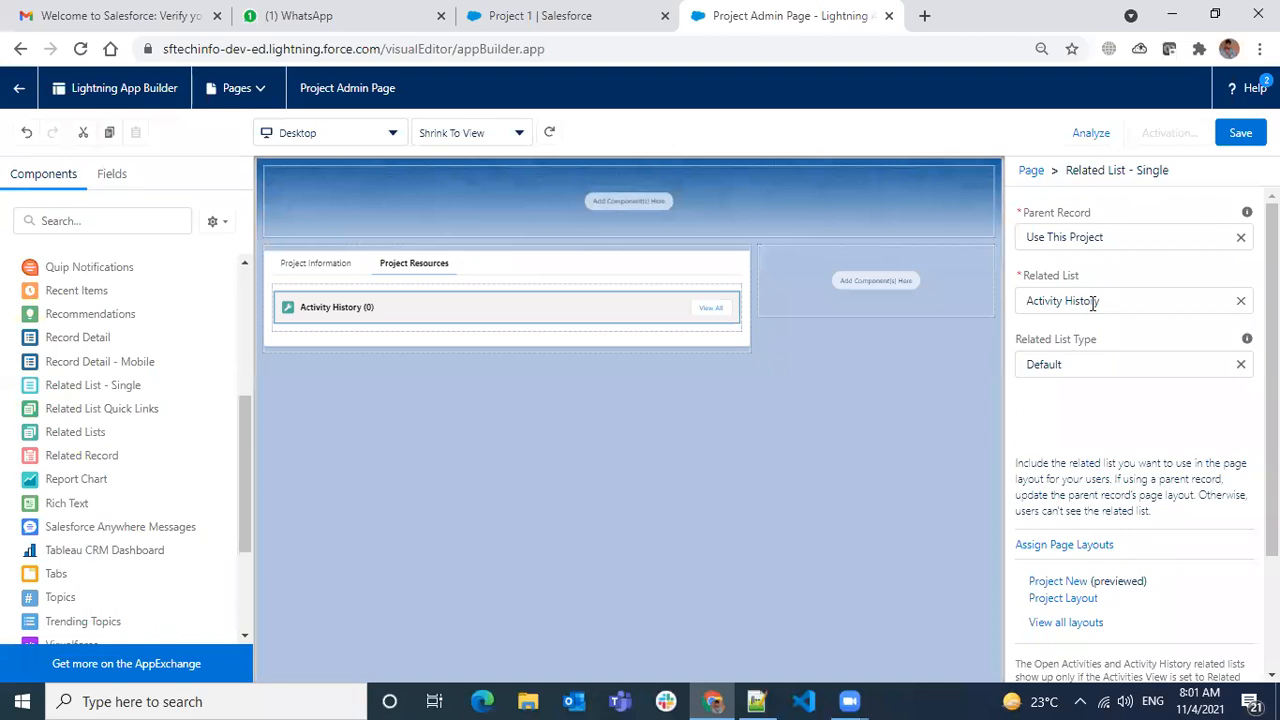
{"action": "left_click", "coordinate": [1241, 300]}
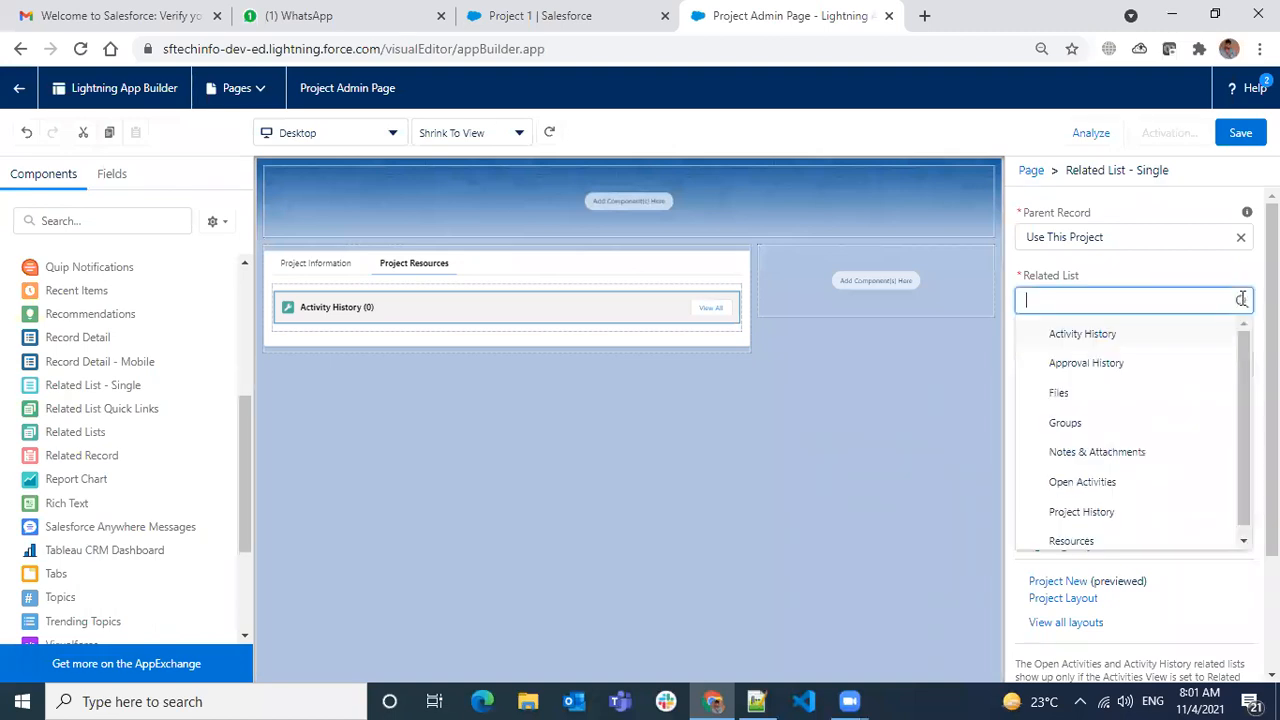
{"action": "scroll", "coordinate": [1148, 405], "scroll_direction": "down", "scroll_amount": 1}
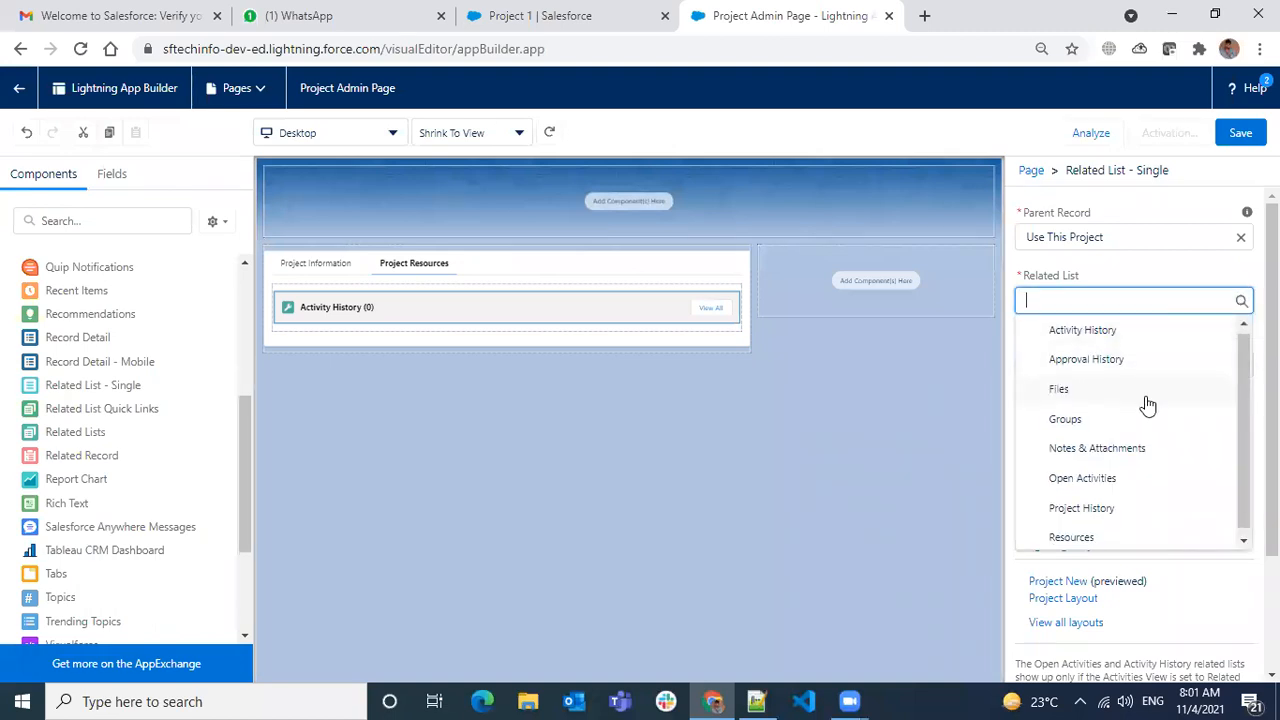
{"action": "left_click", "coordinate": [1093, 530]}
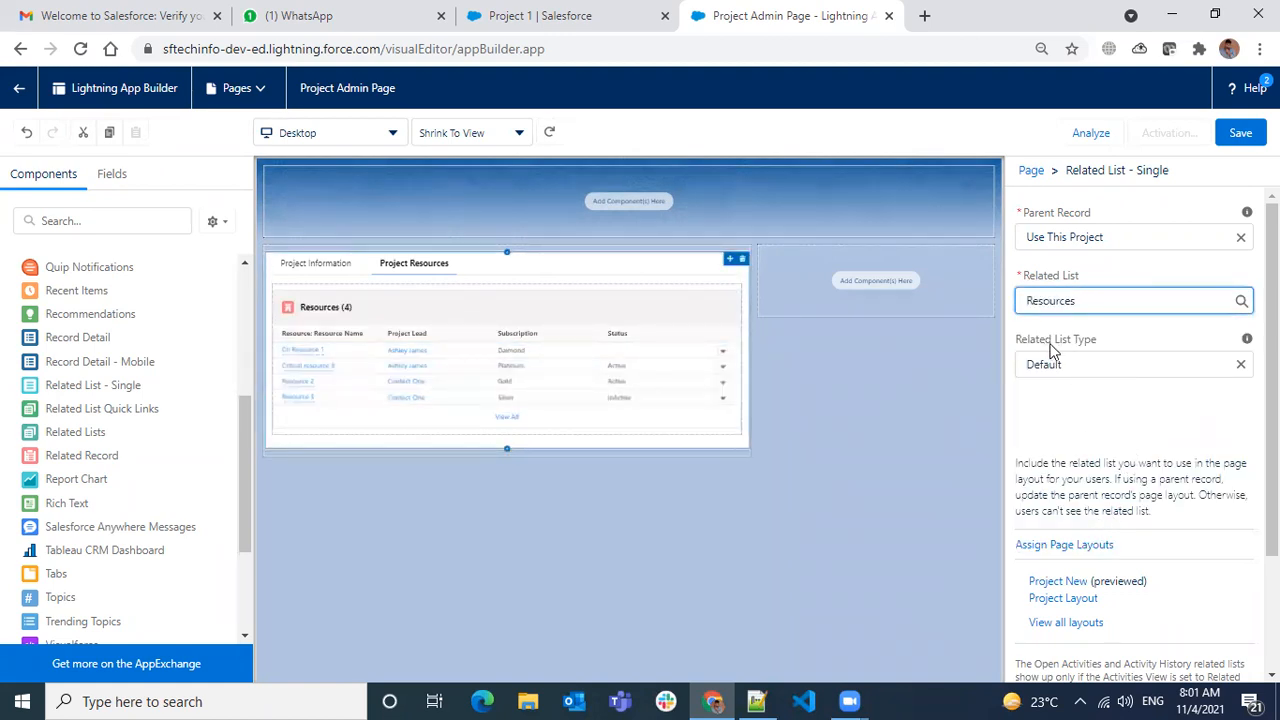
{"action": "left_click", "coordinate": [1240, 364]}
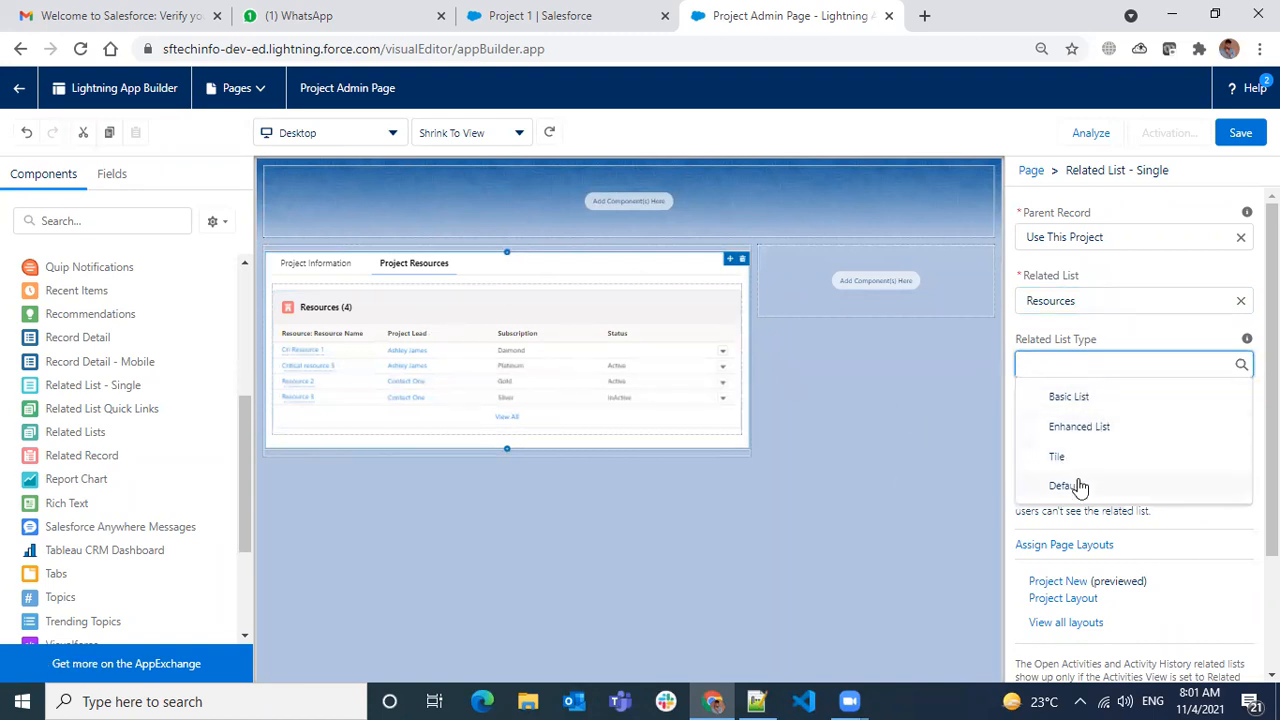
{"action": "left_click", "coordinate": [1094, 402]}
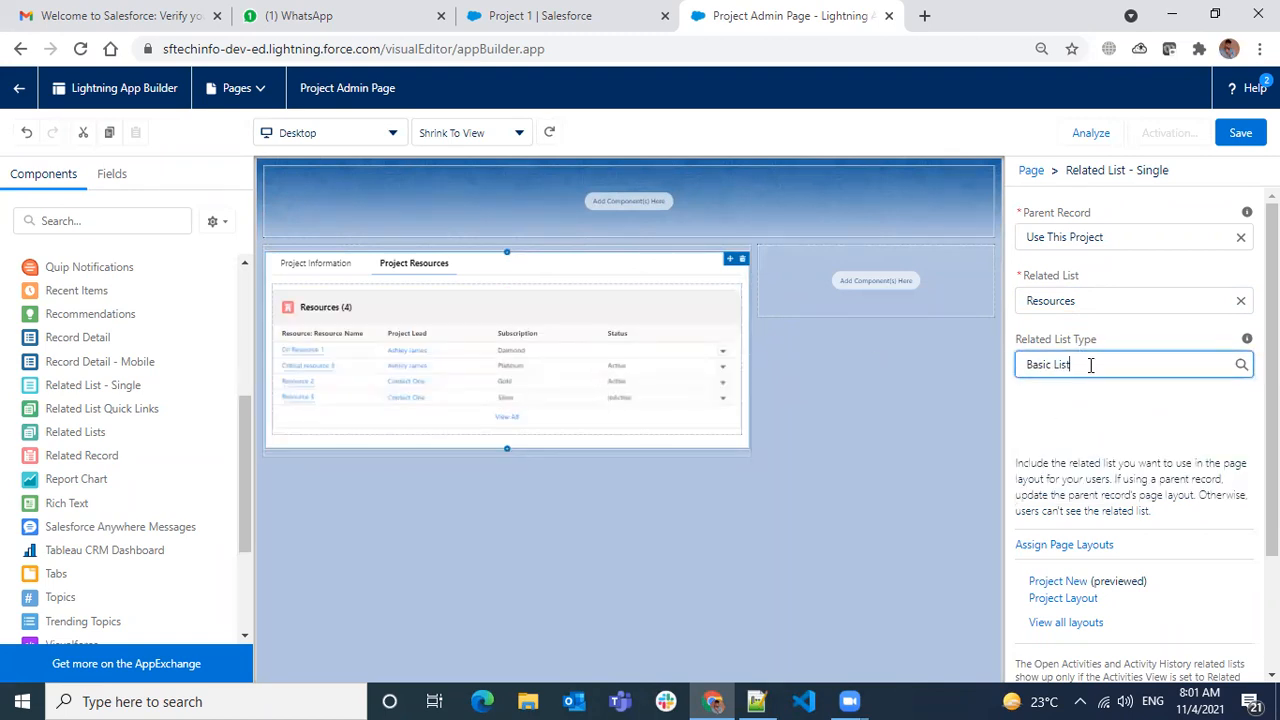
- Preview the Resources related list as Enhanced List, Tile and Default display types
{"action": "left_click", "coordinate": [1122, 366]}
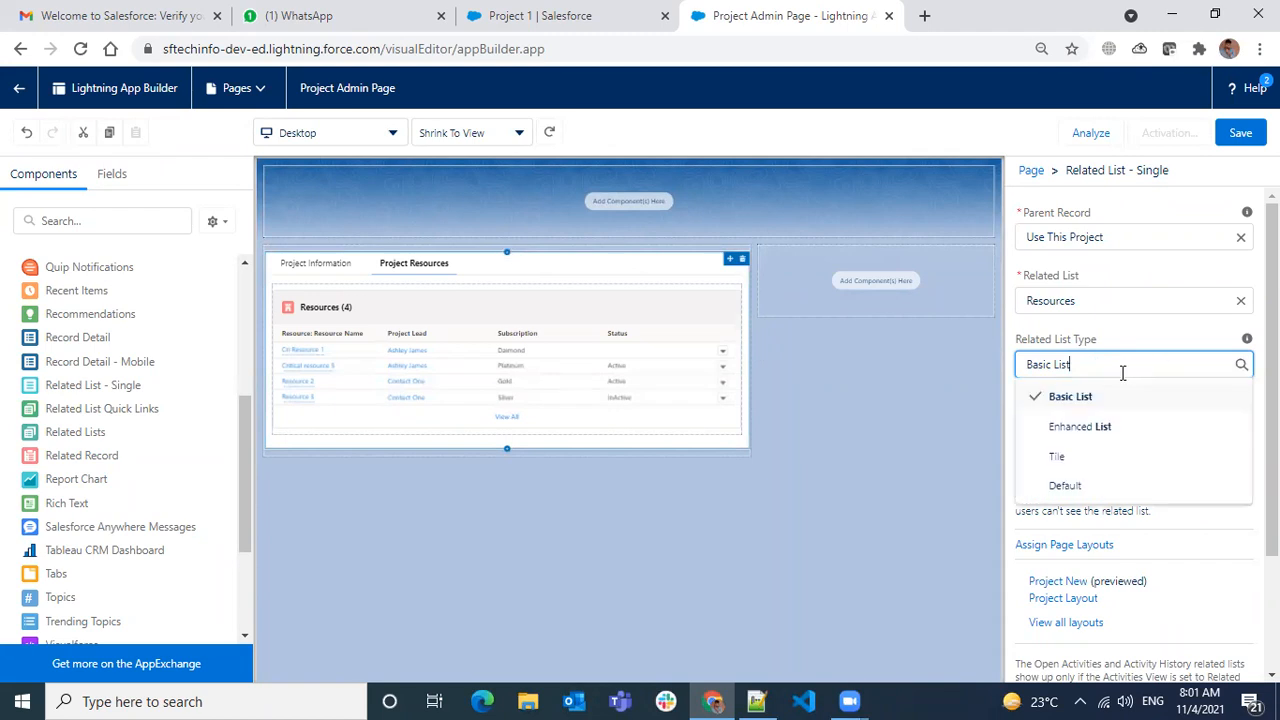
{"action": "left_click", "coordinate": [1078, 427]}
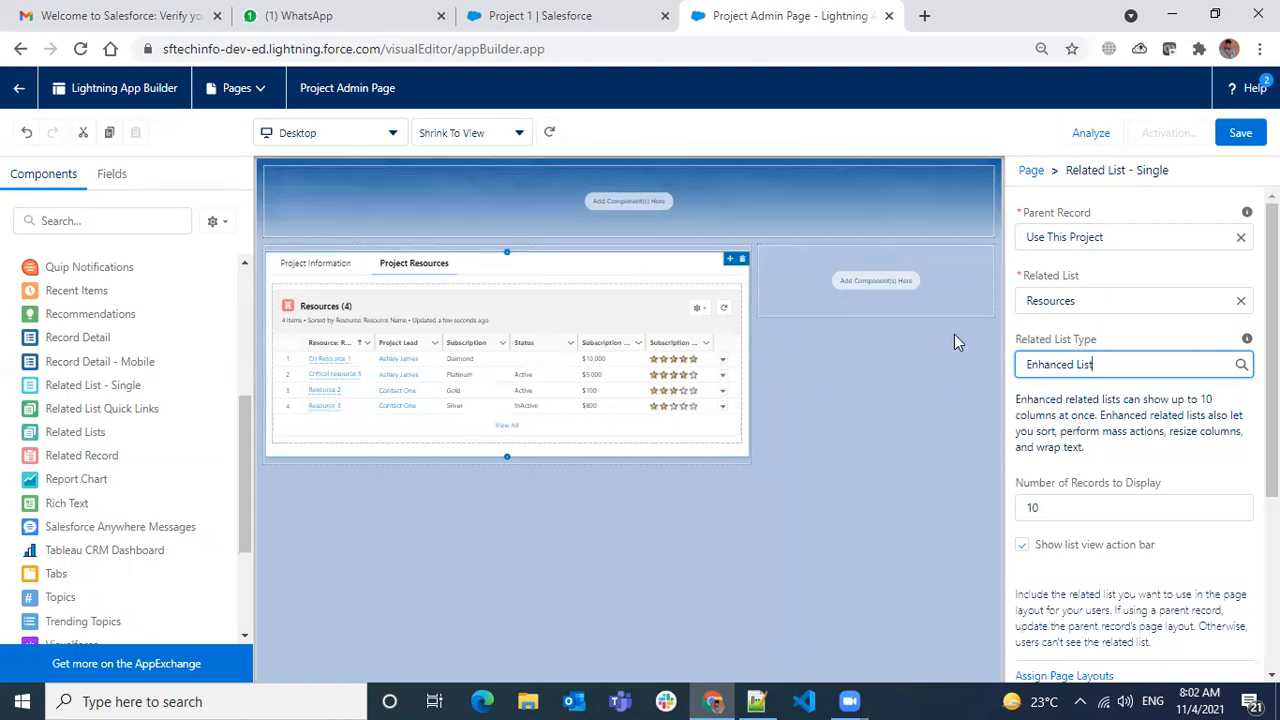
{"action": "left_click", "coordinate": [1143, 365]}
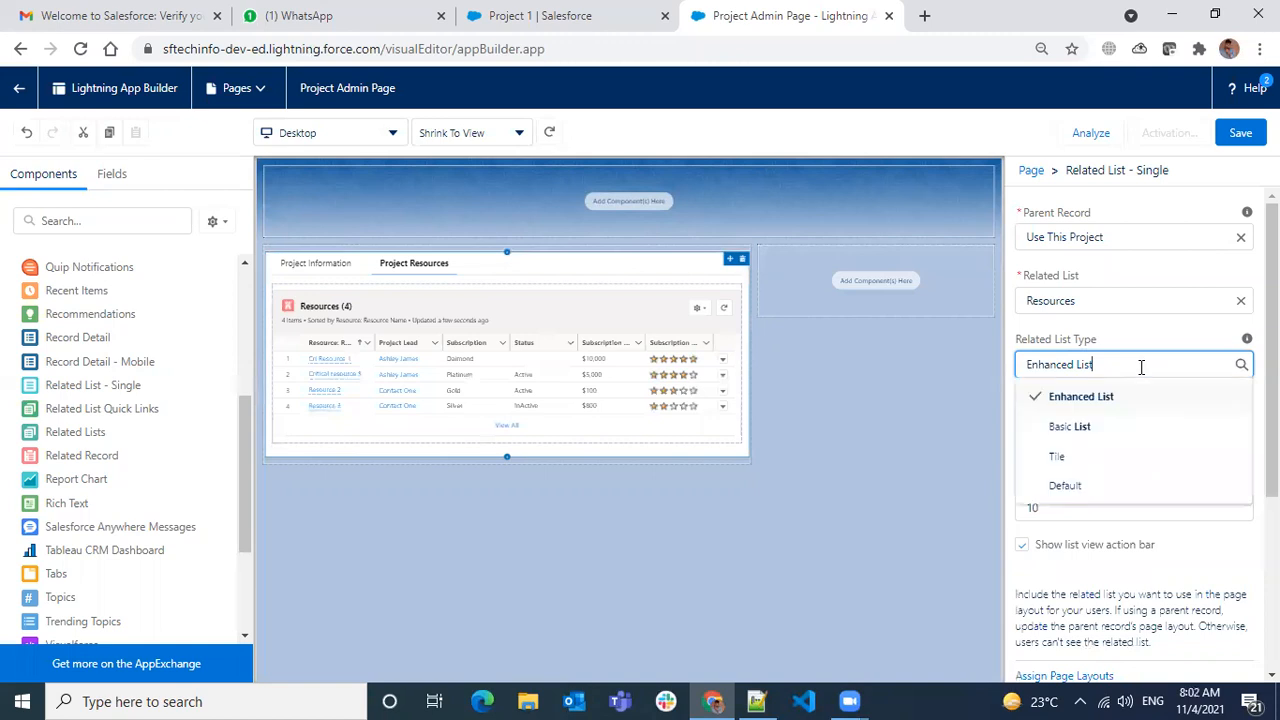
{"action": "left_click", "coordinate": [1063, 457]}
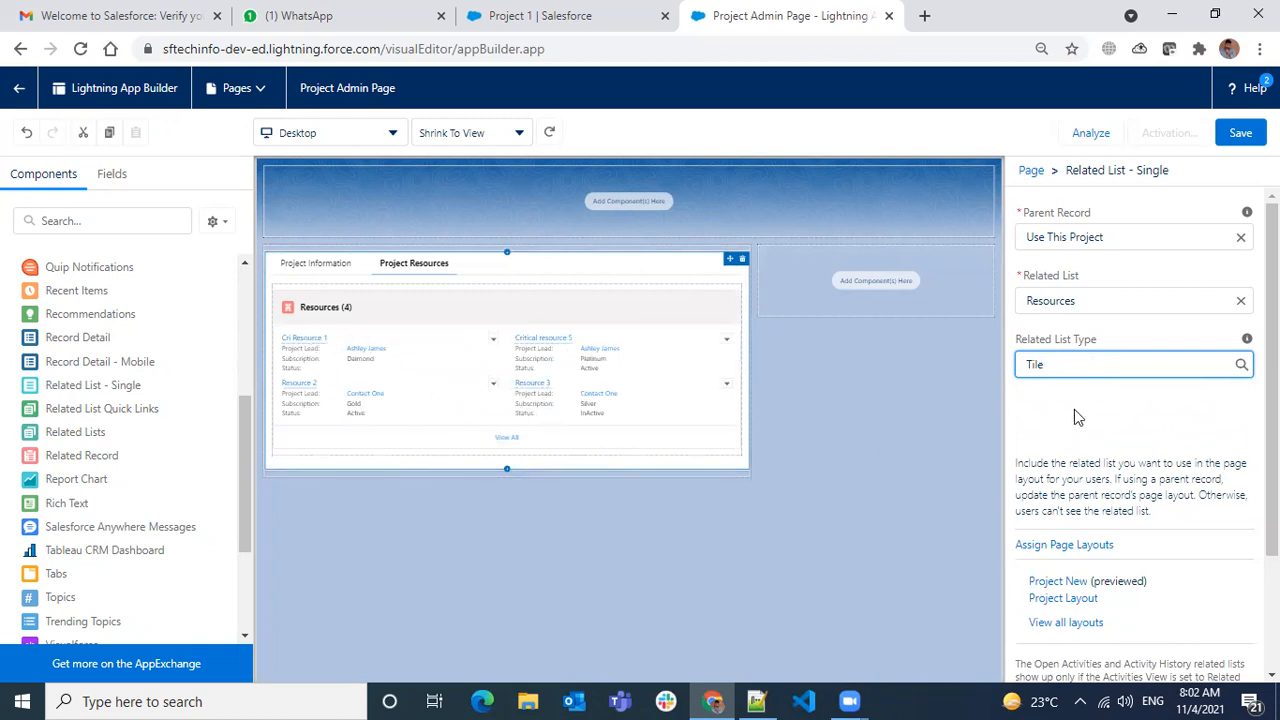
{"action": "left_click", "coordinate": [1088, 362]}
{"action": "left_click", "coordinate": [1107, 490]}
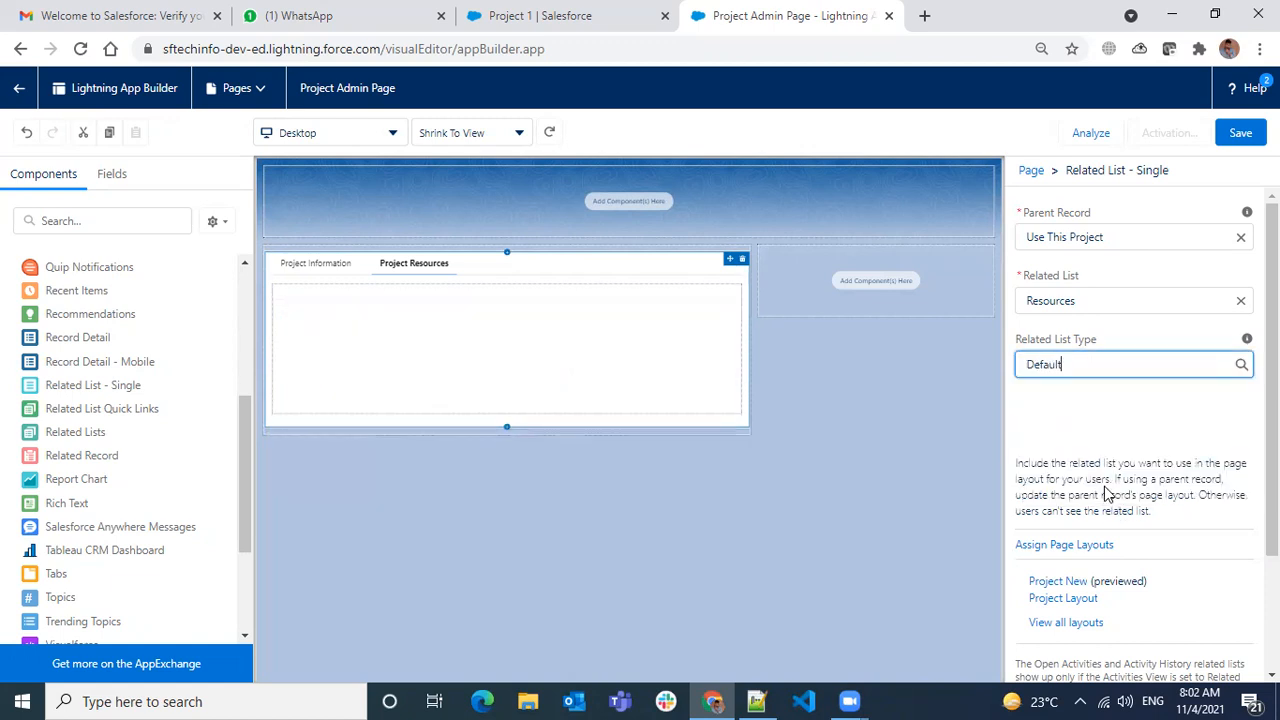
- Try Basic List, then settle on Enhanced List for Resources and edit its records to display
{"action": "left_click", "coordinate": [1104, 360]}
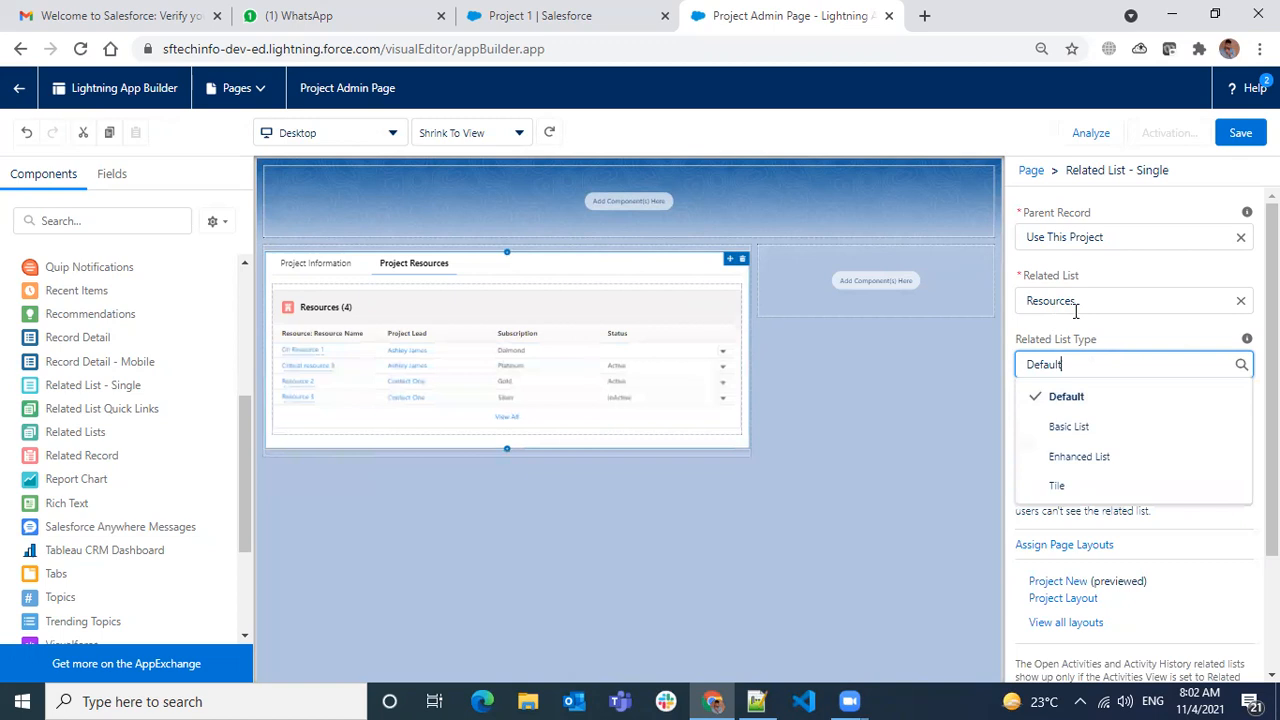
{"action": "left_click", "coordinate": [1105, 330]}
{"action": "left_click", "coordinate": [1094, 362]}
{"action": "left_click", "coordinate": [1068, 426]}
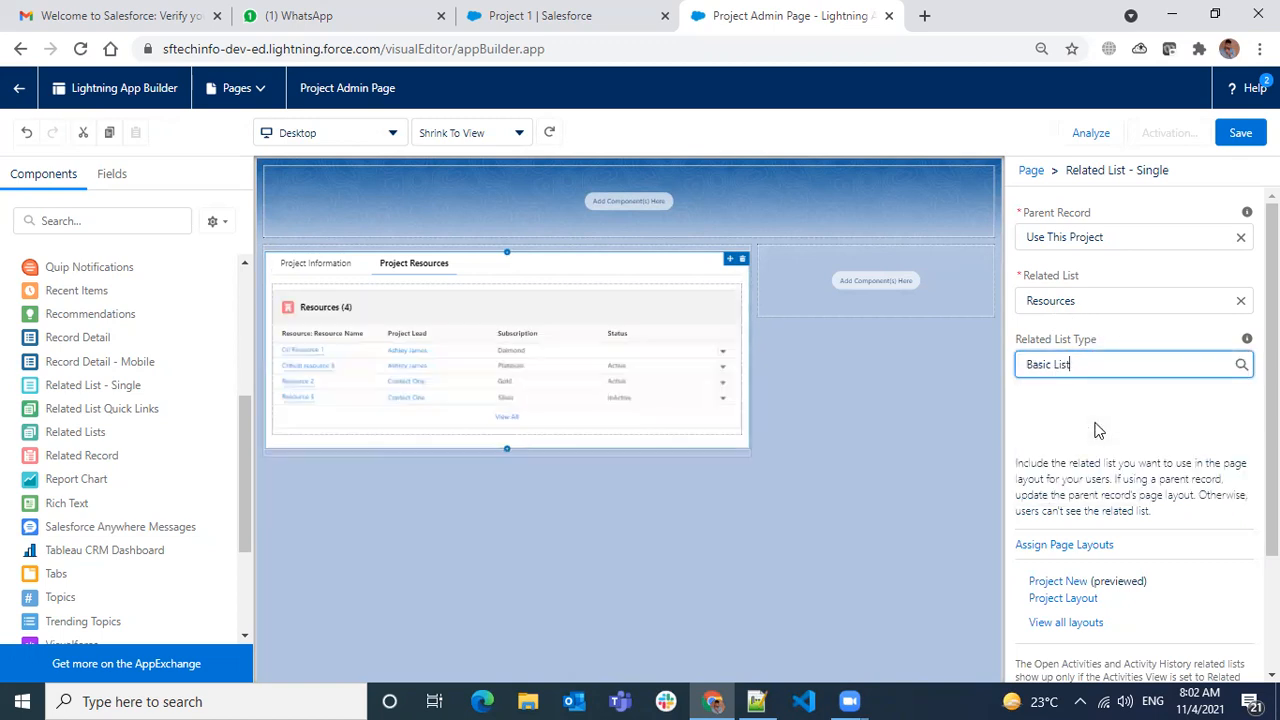
{"action": "left_click", "coordinate": [1113, 362]}
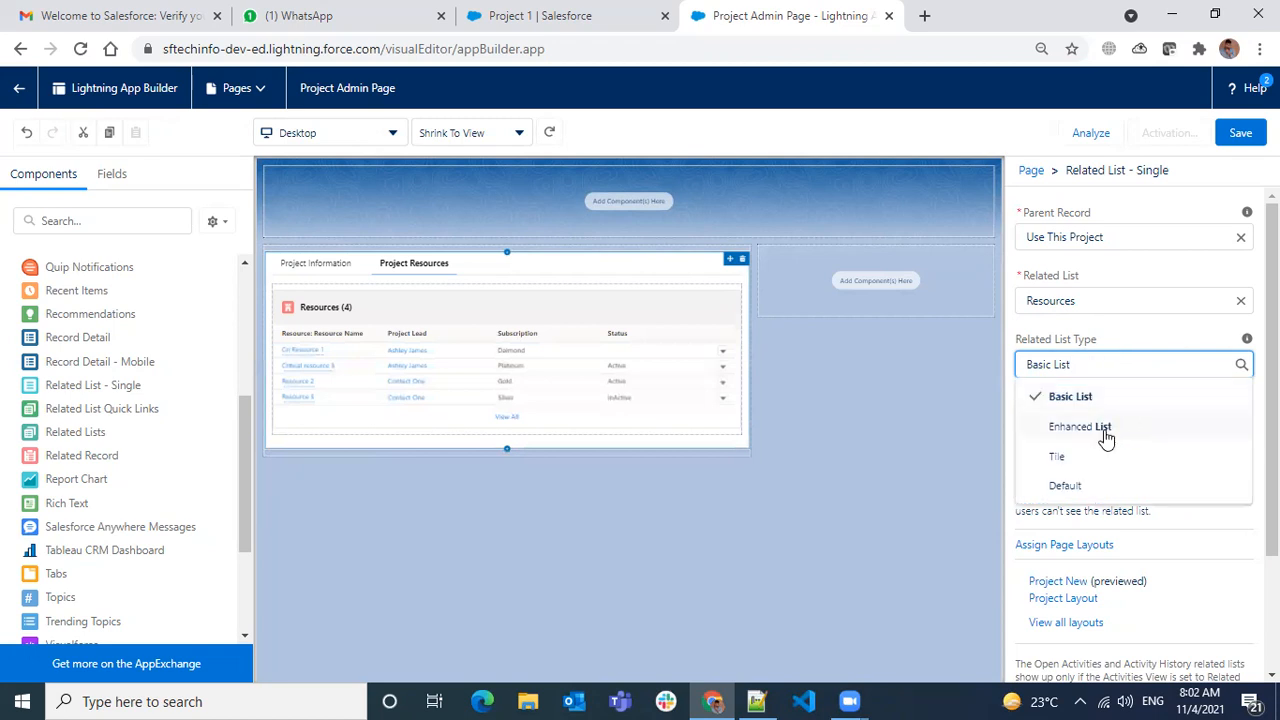
{"action": "left_click", "coordinate": [1105, 430]}
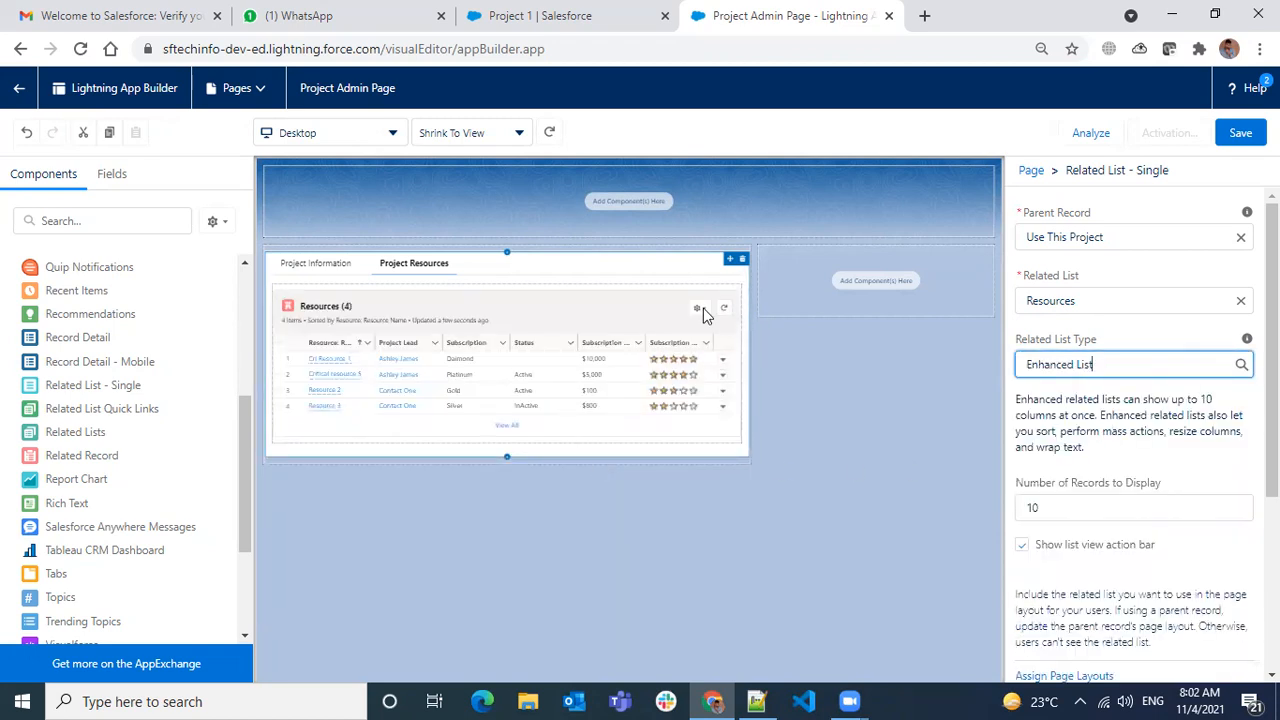
{"action": "left_click", "coordinate": [702, 306]}
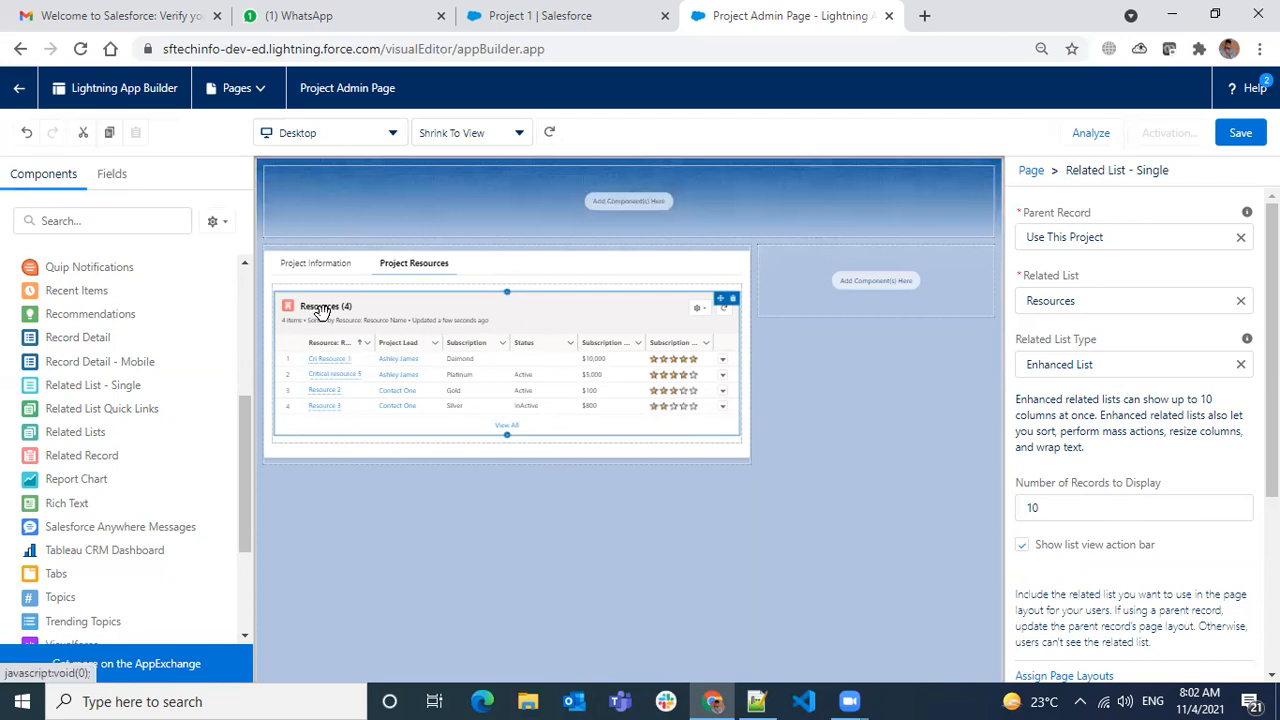
{"action": "left_click", "coordinate": [1092, 512]}
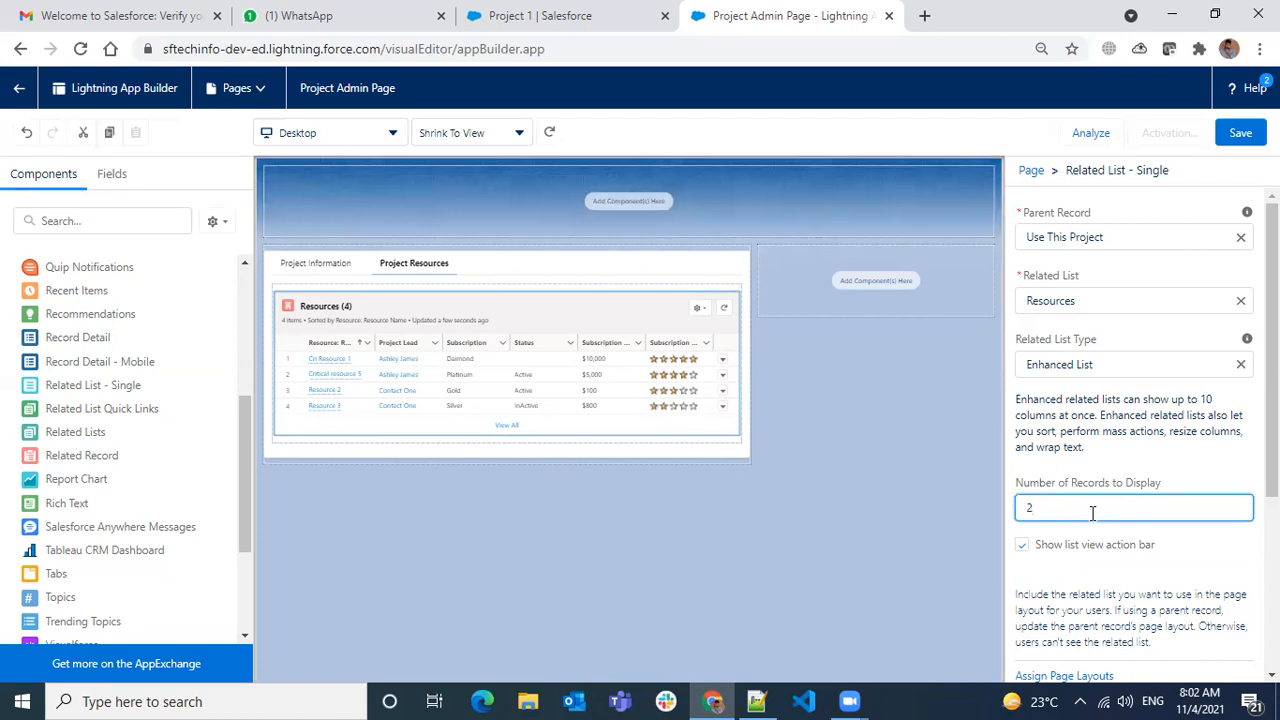
- Set the Resources list's records to display to 30, after trying 2 and the rejected 100
{"action": "type", "text": "2"}
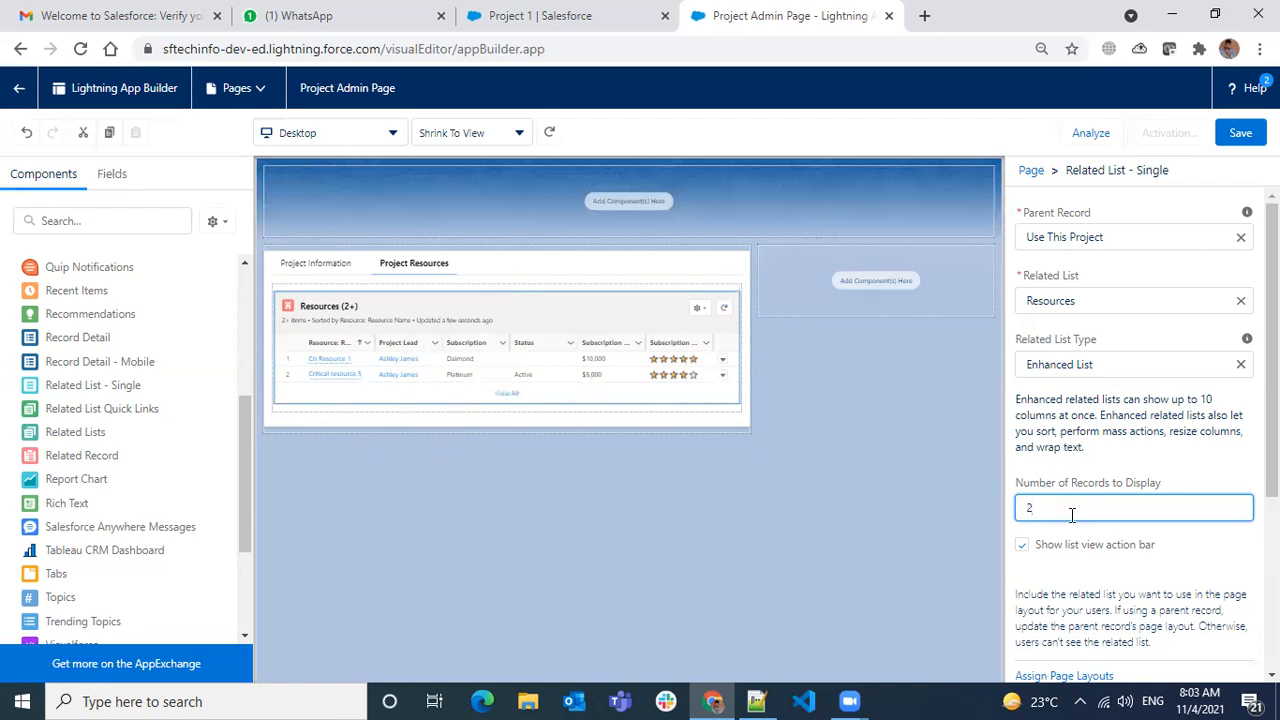
{"action": "type", "text": "100"}
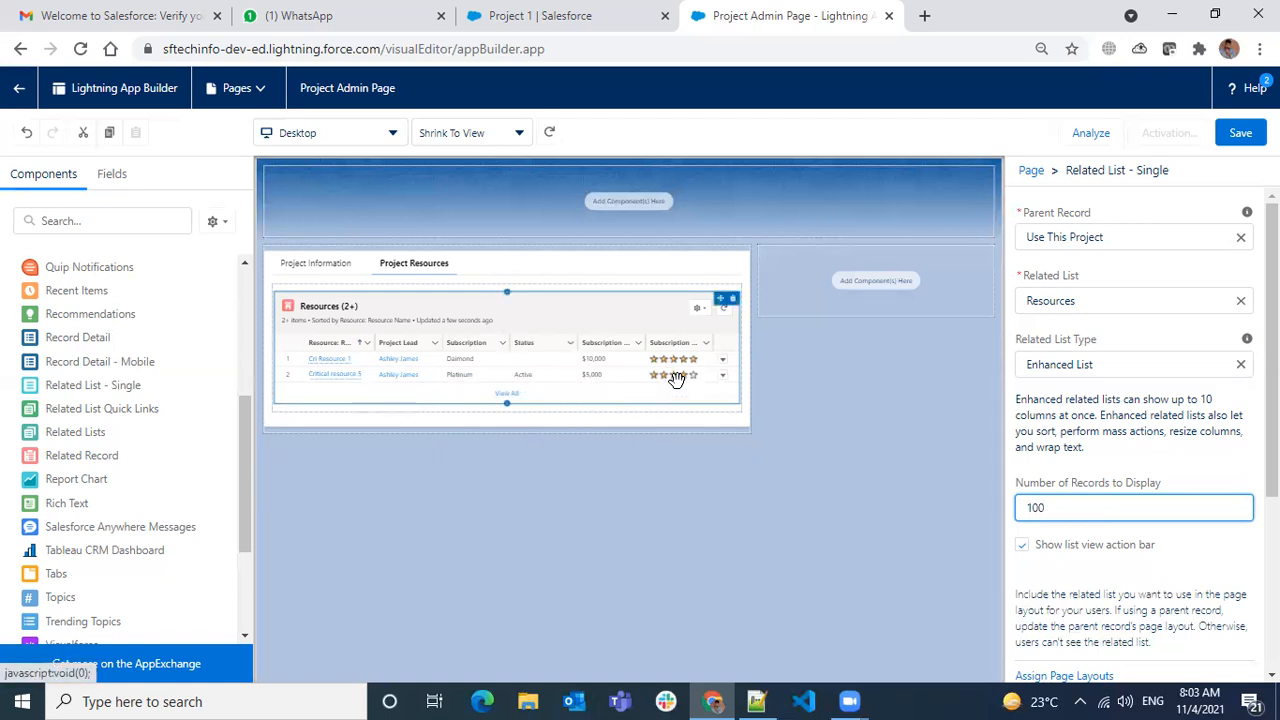
{"action": "left_click", "coordinate": [1228, 458]}
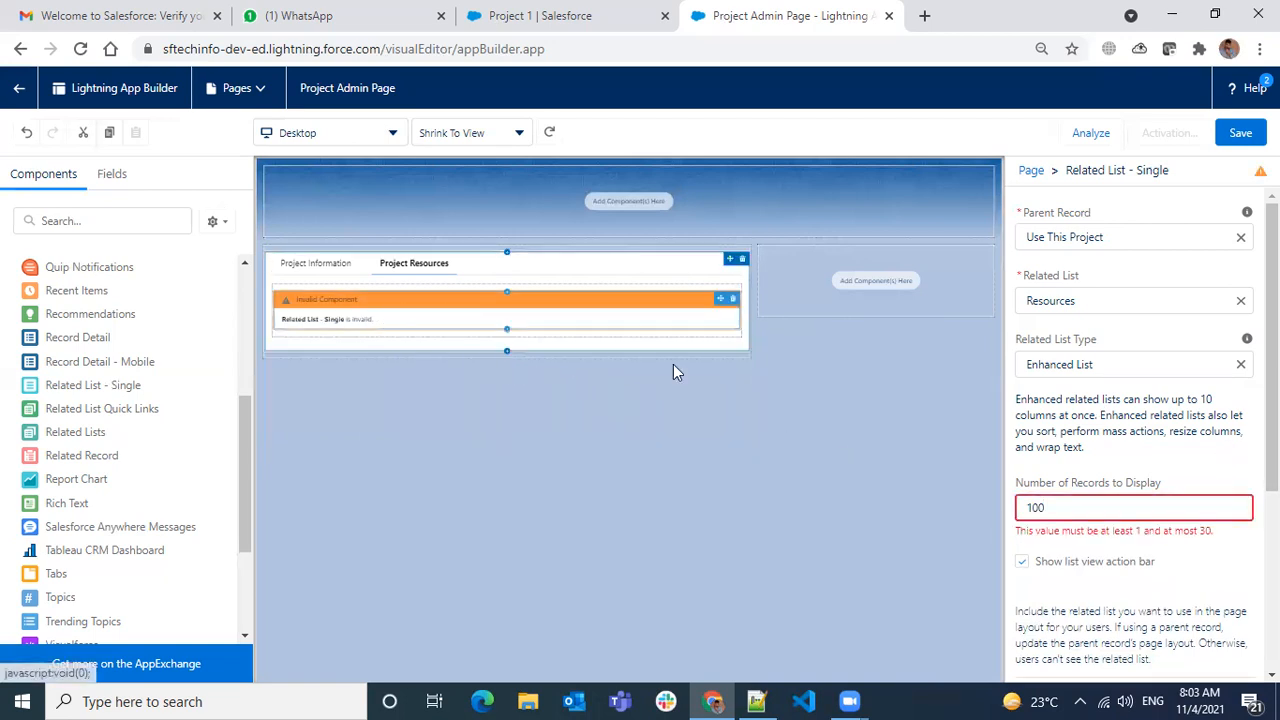
{"action": "left_click", "coordinate": [1115, 510]}
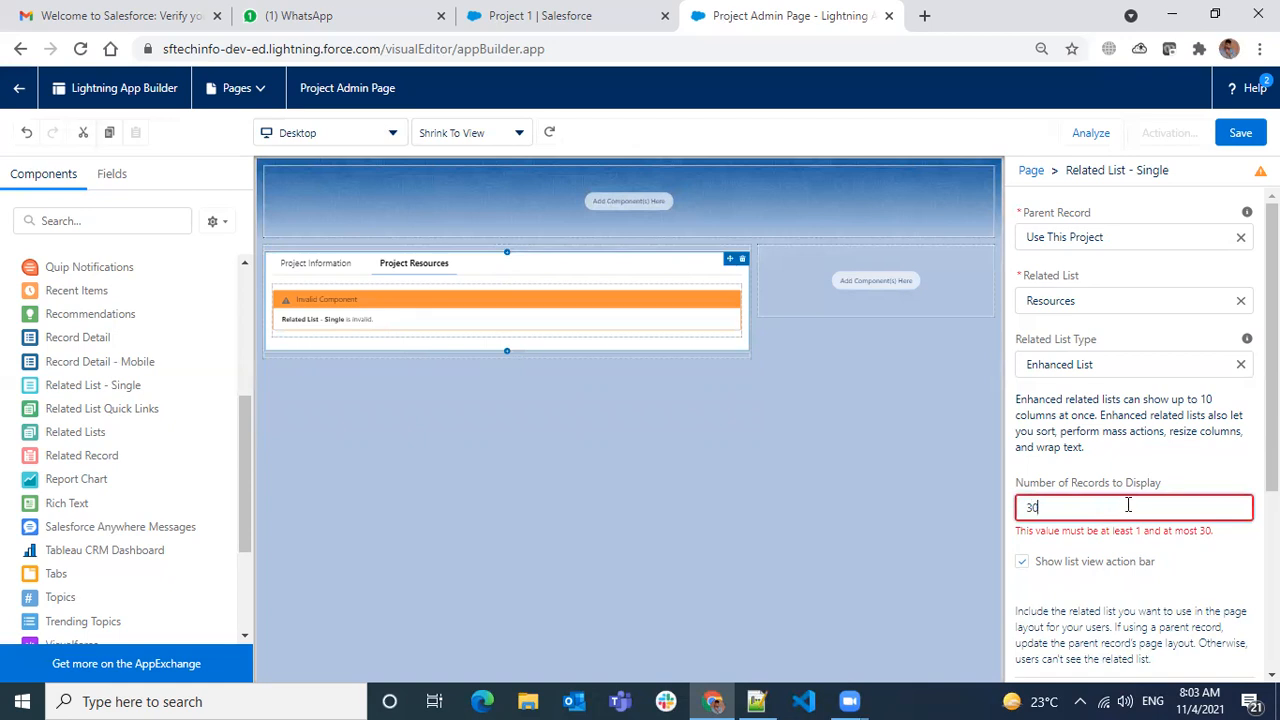
{"action": "left_click", "coordinate": [1097, 481]}
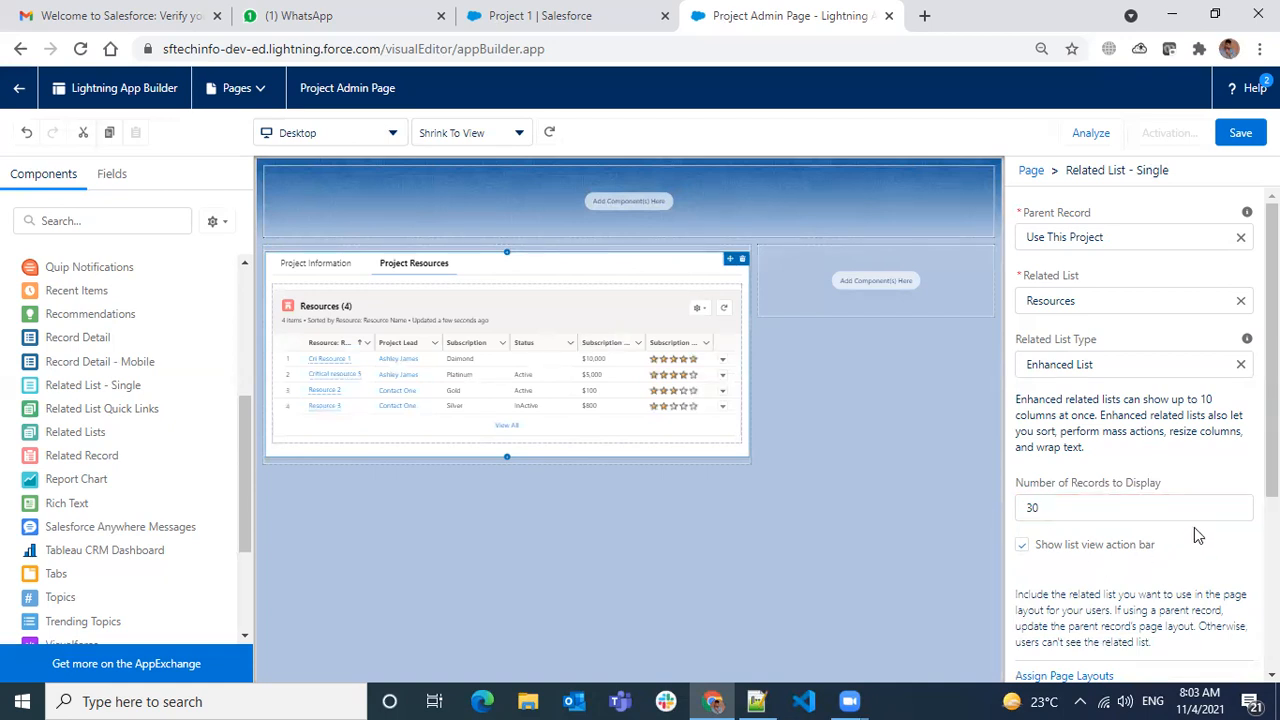
{"action": "scroll", "coordinate": [1225, 500], "scroll_direction": "down", "scroll_amount": 1}
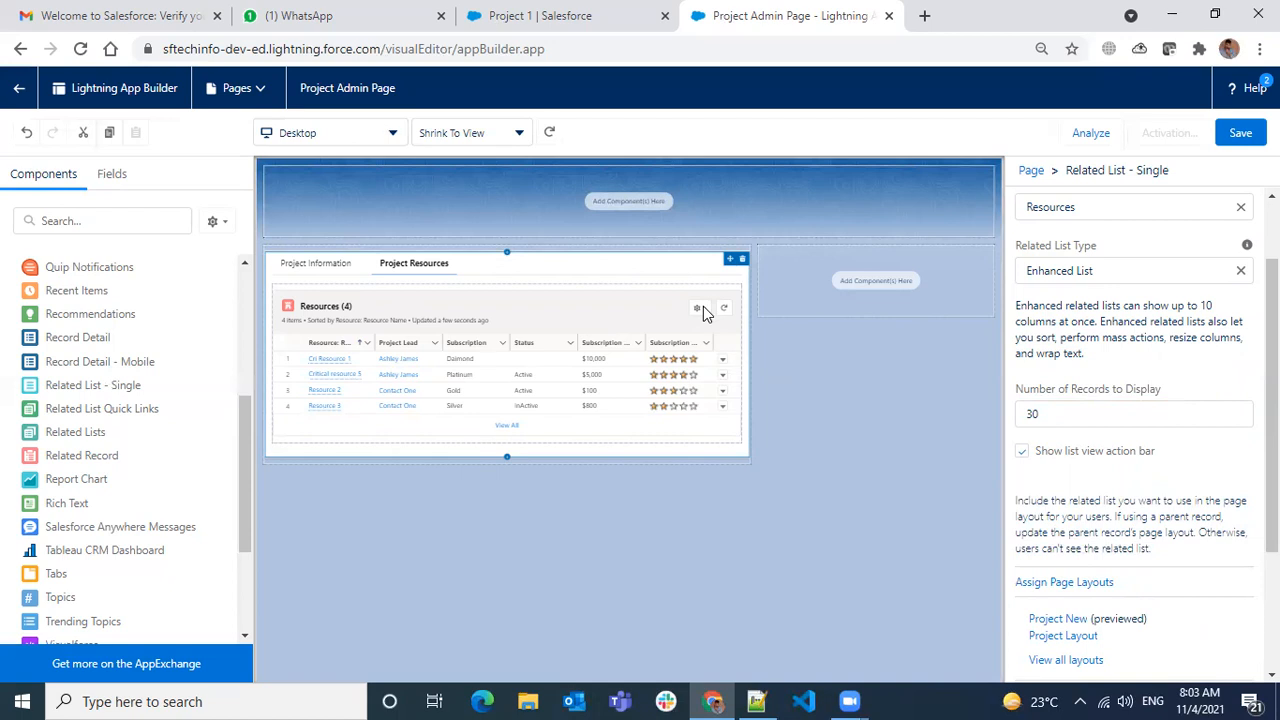
{"action": "left_click", "coordinate": [1023, 453]}
{"action": "left_click", "coordinate": [1022, 451]}
{"action": "left_click", "coordinate": [701, 309]}
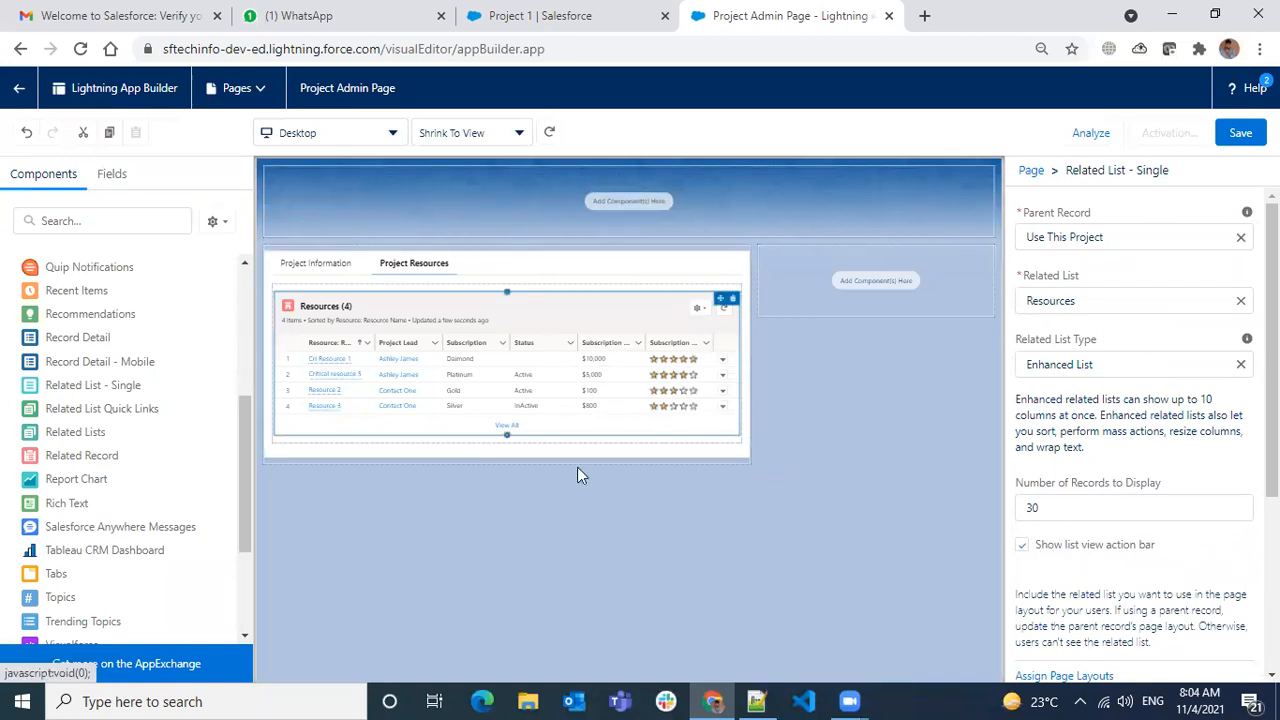
{"action": "scroll", "coordinate": [1140, 420], "scroll_direction": "down", "scroll_amount": 1}
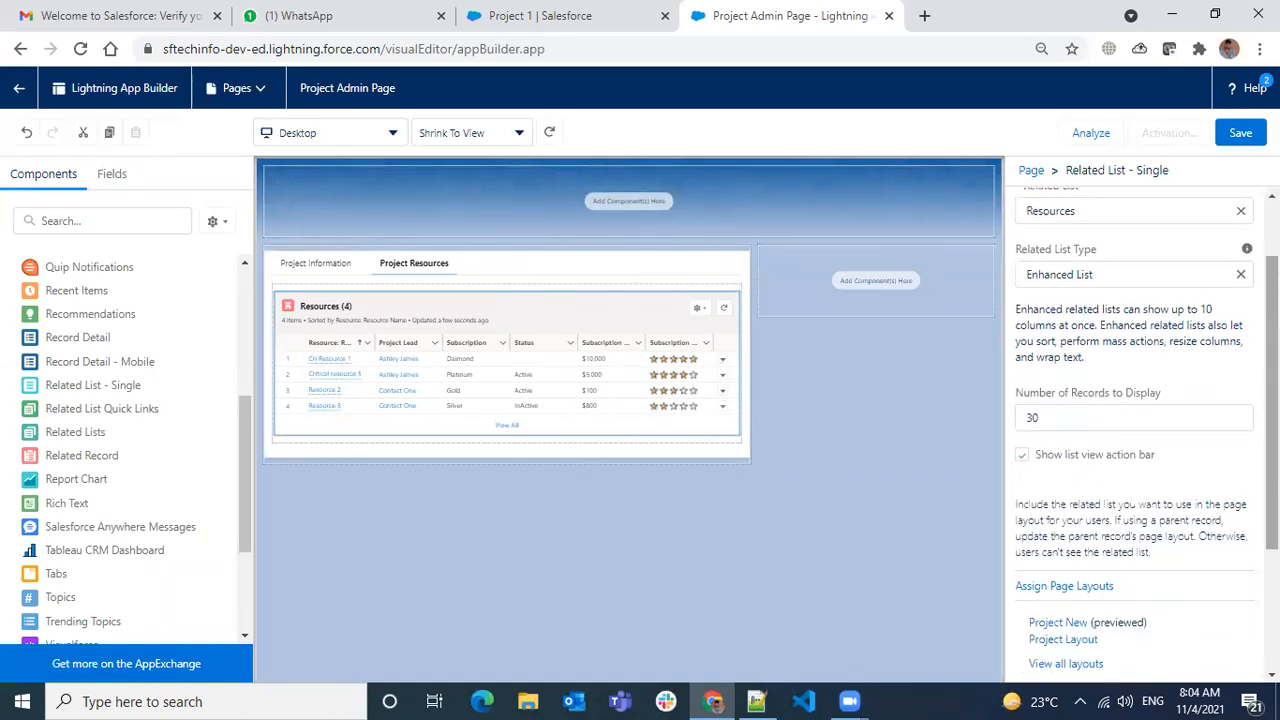
{"action": "scroll", "coordinate": [1137, 437], "scroll_direction": "down", "scroll_amount": 1}
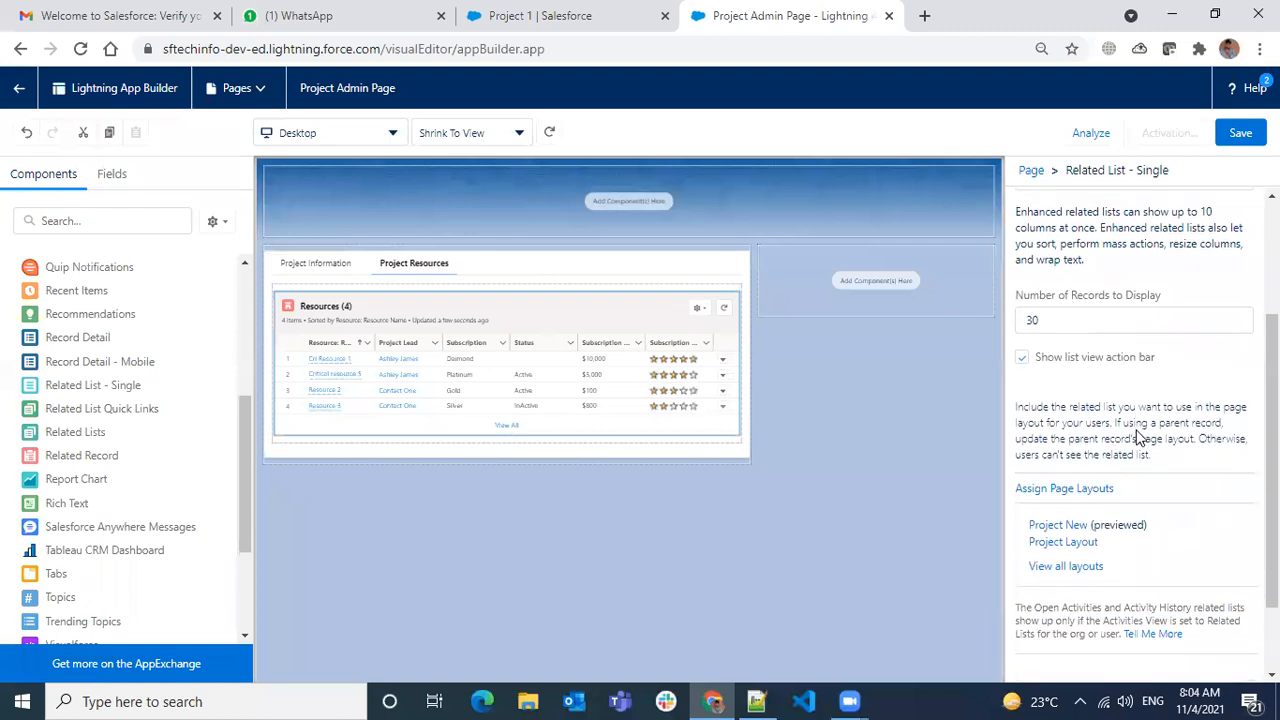
{"action": "scroll", "coordinate": [1138, 437], "scroll_direction": "down", "scroll_amount": 1}
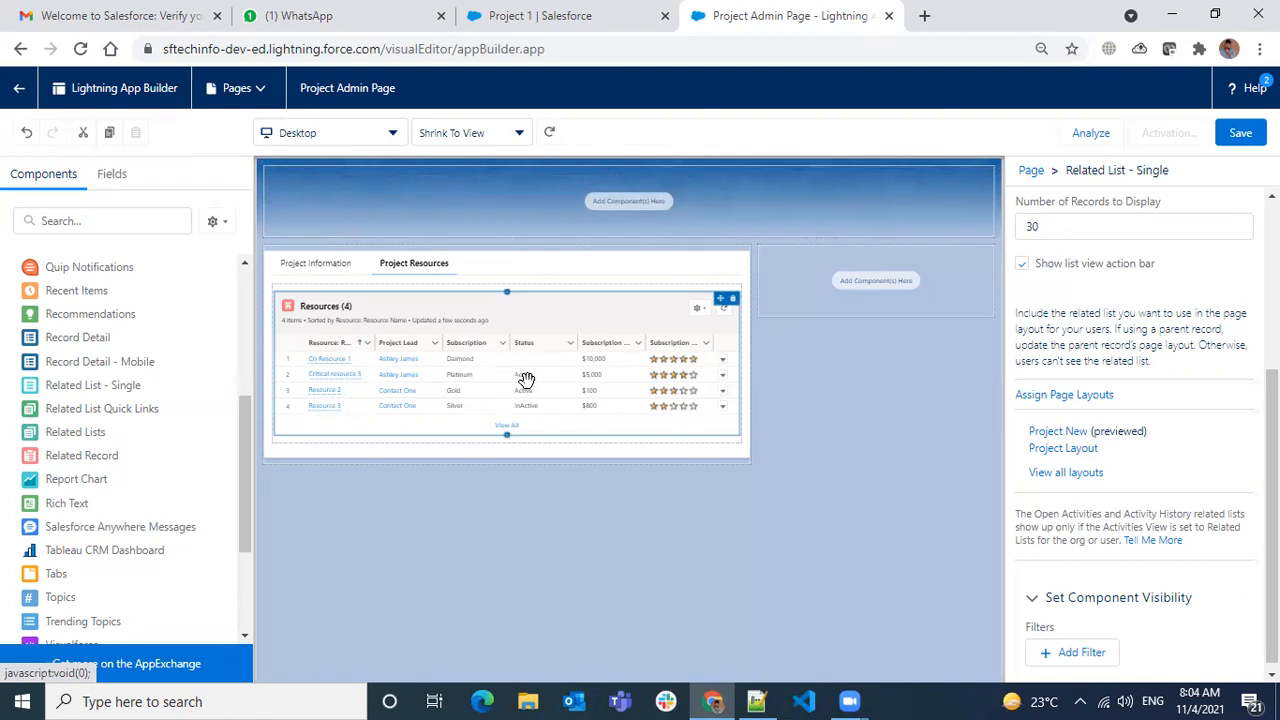
{"action": "left_click", "coordinate": [1072, 449]}
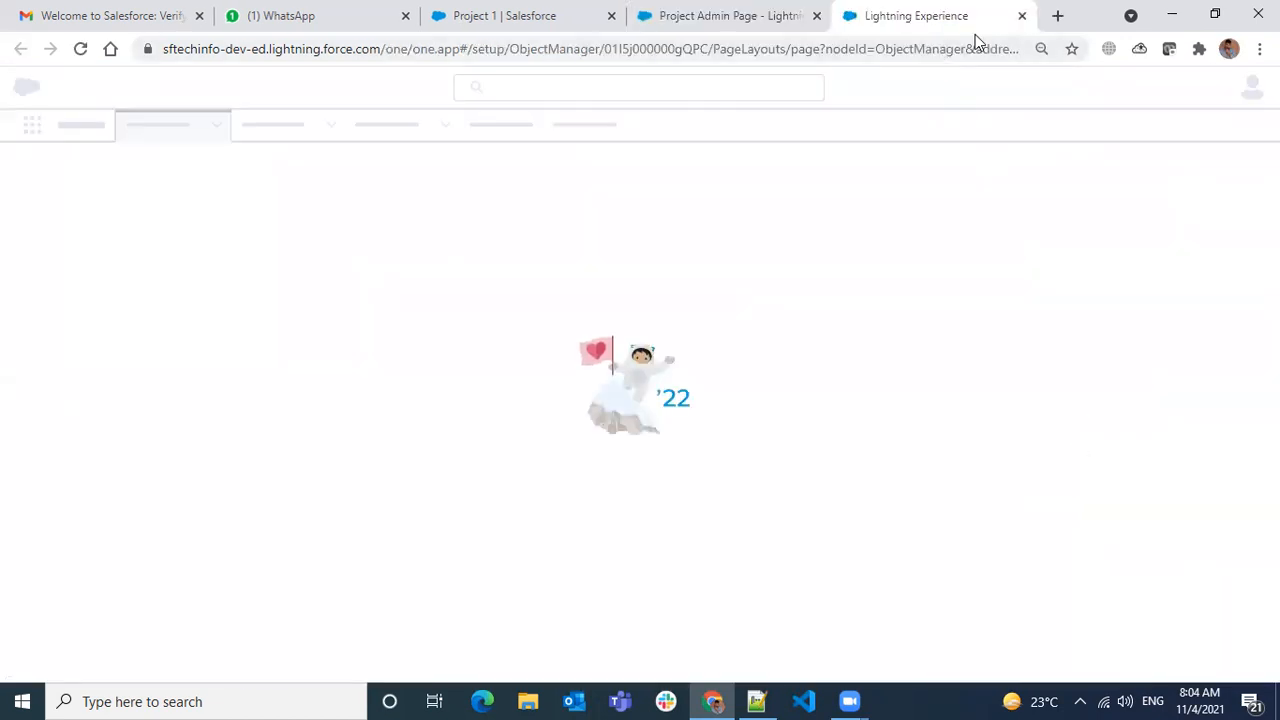
{"action": "left_click", "coordinate": [1022, 15]}
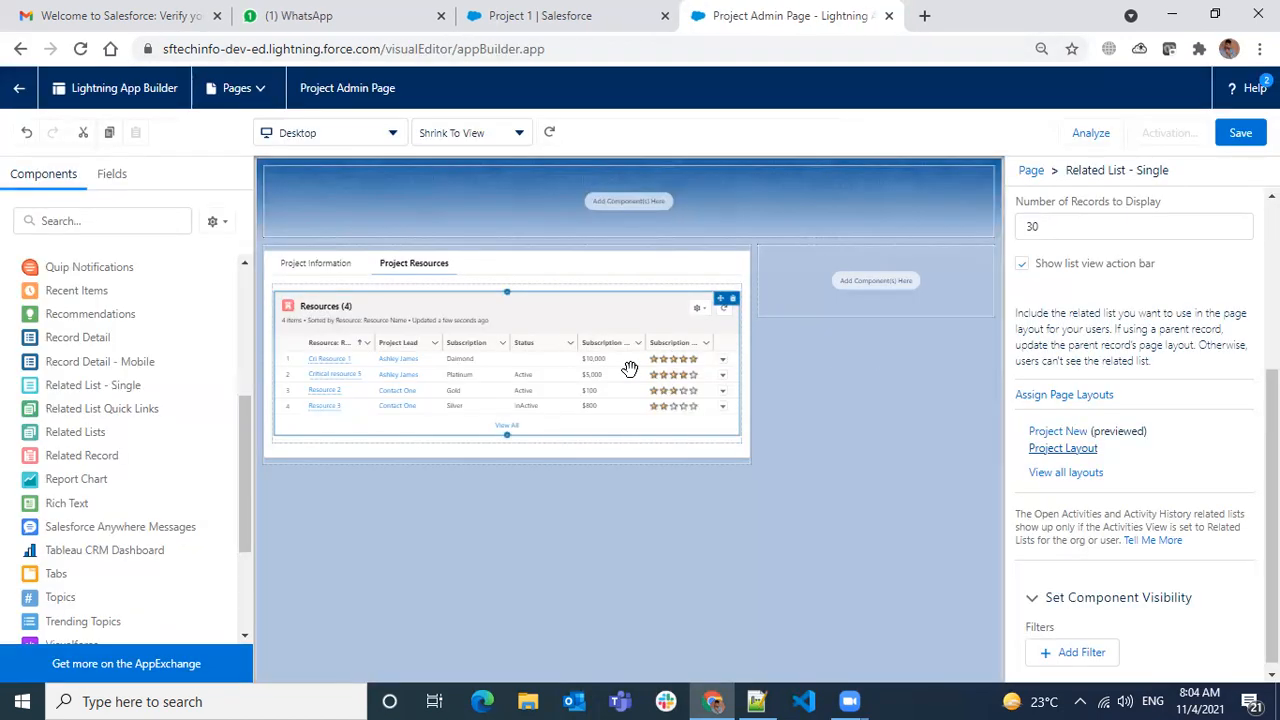
{"action": "left_click", "coordinate": [1064, 396]}
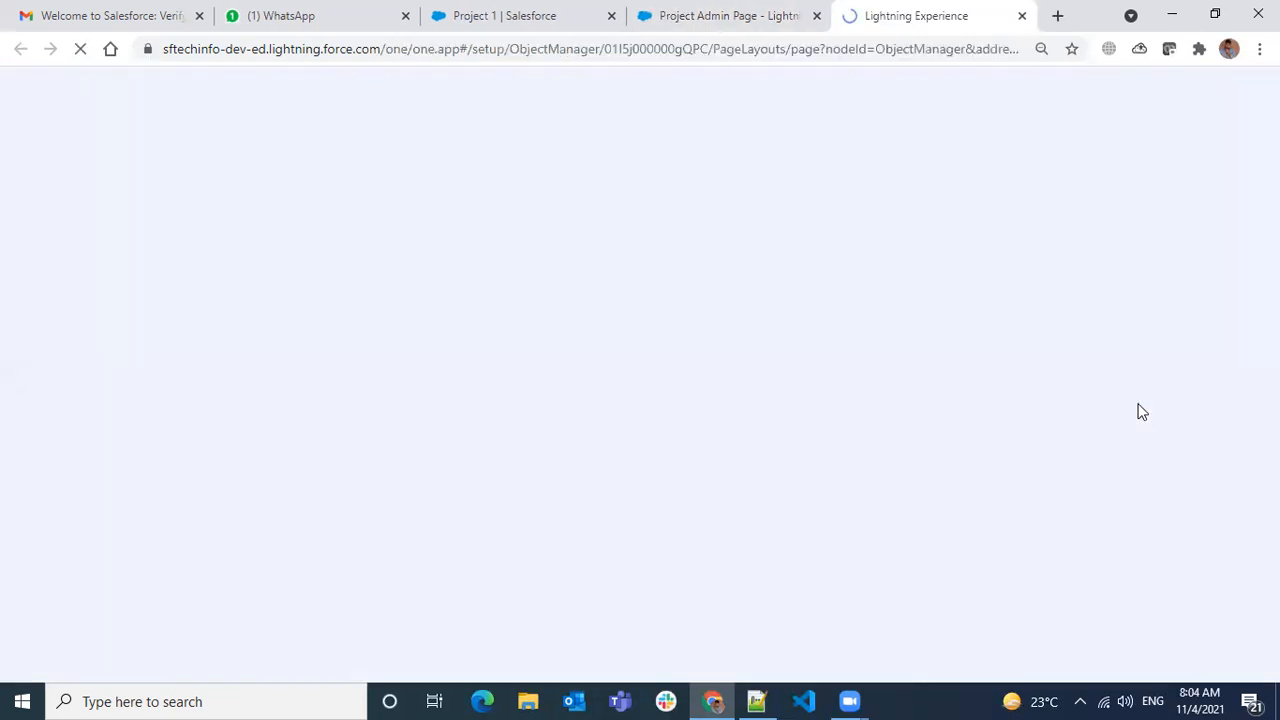
{"action": "left_click", "coordinate": [1022, 15]}
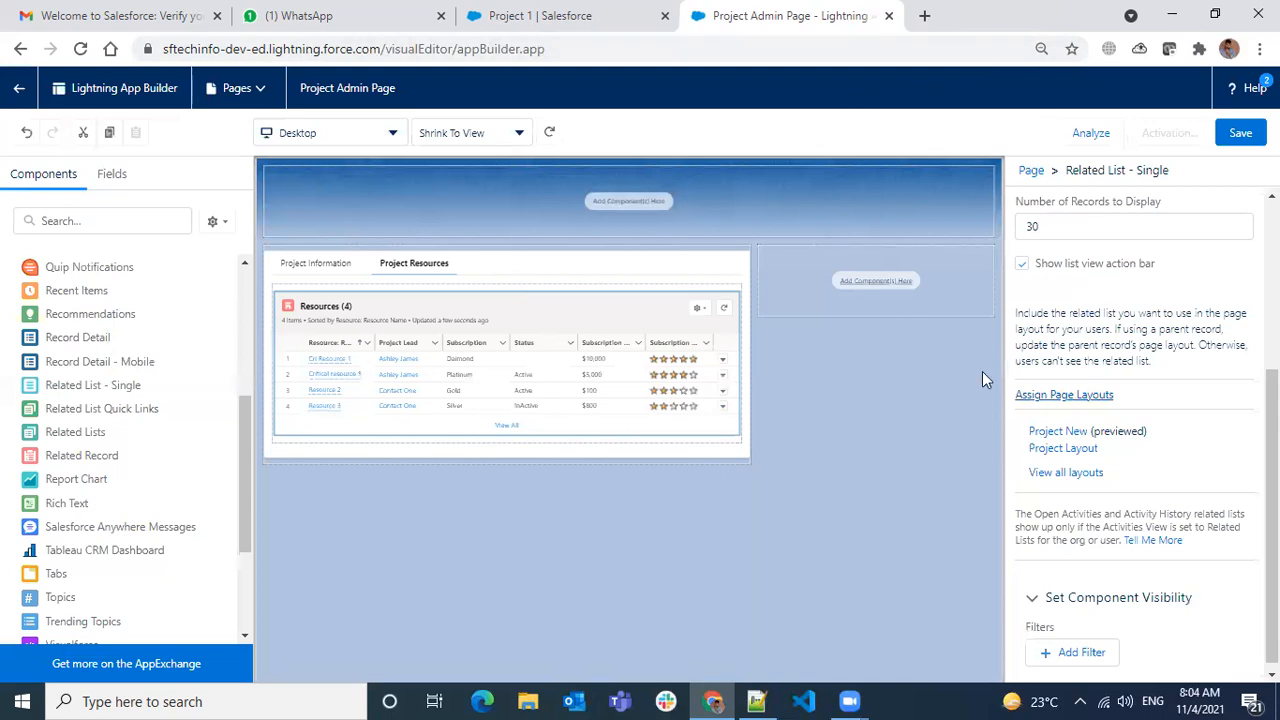
{"action": "left_click", "coordinate": [1074, 472]}
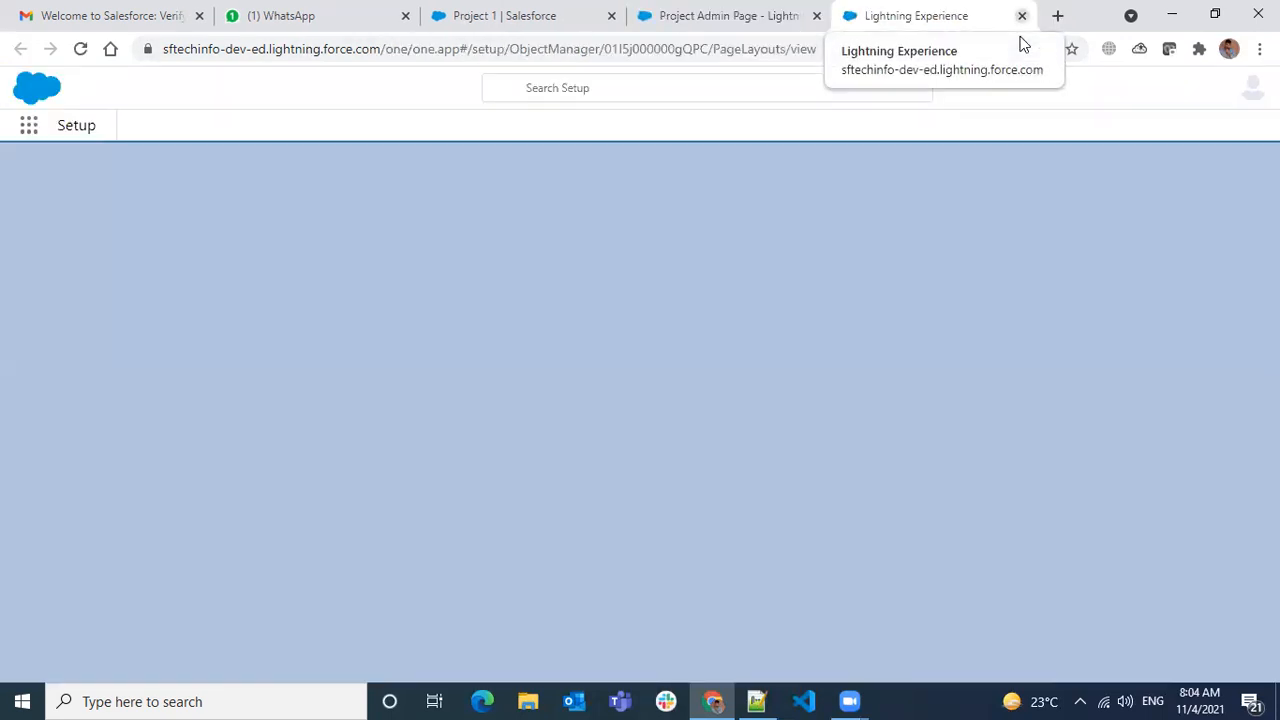
{"action": "left_click", "coordinate": [1022, 15]}
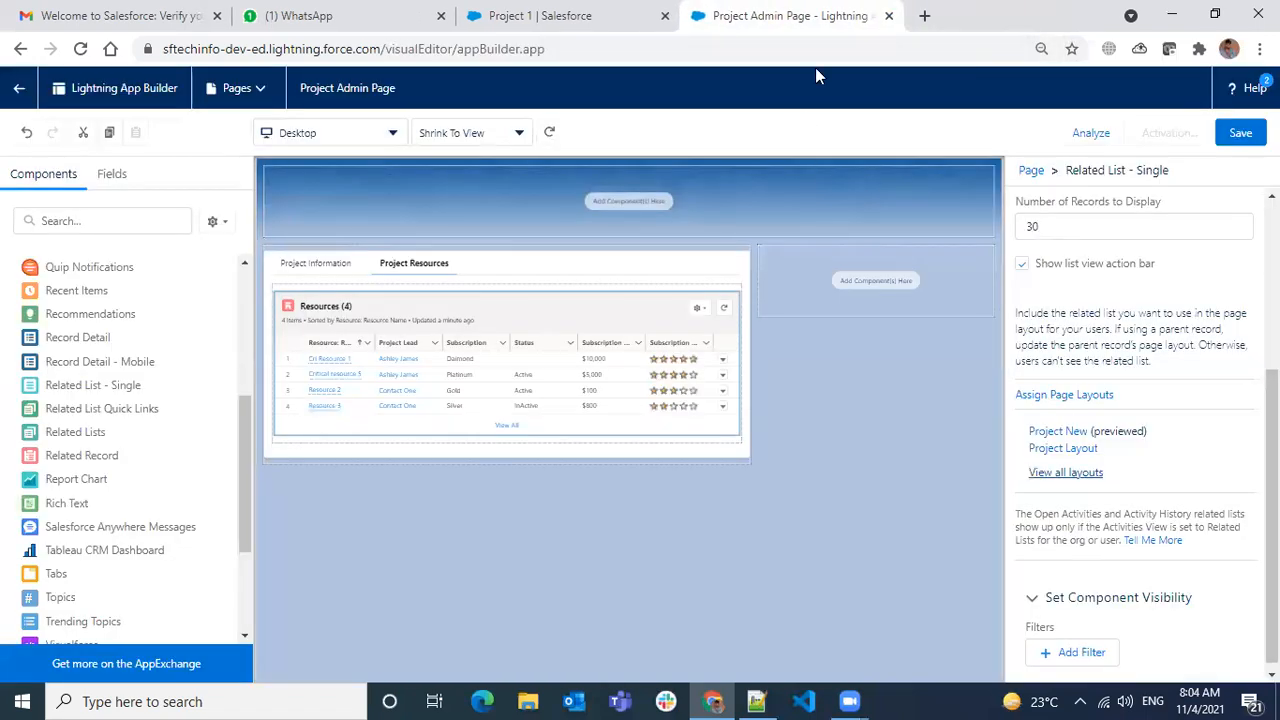
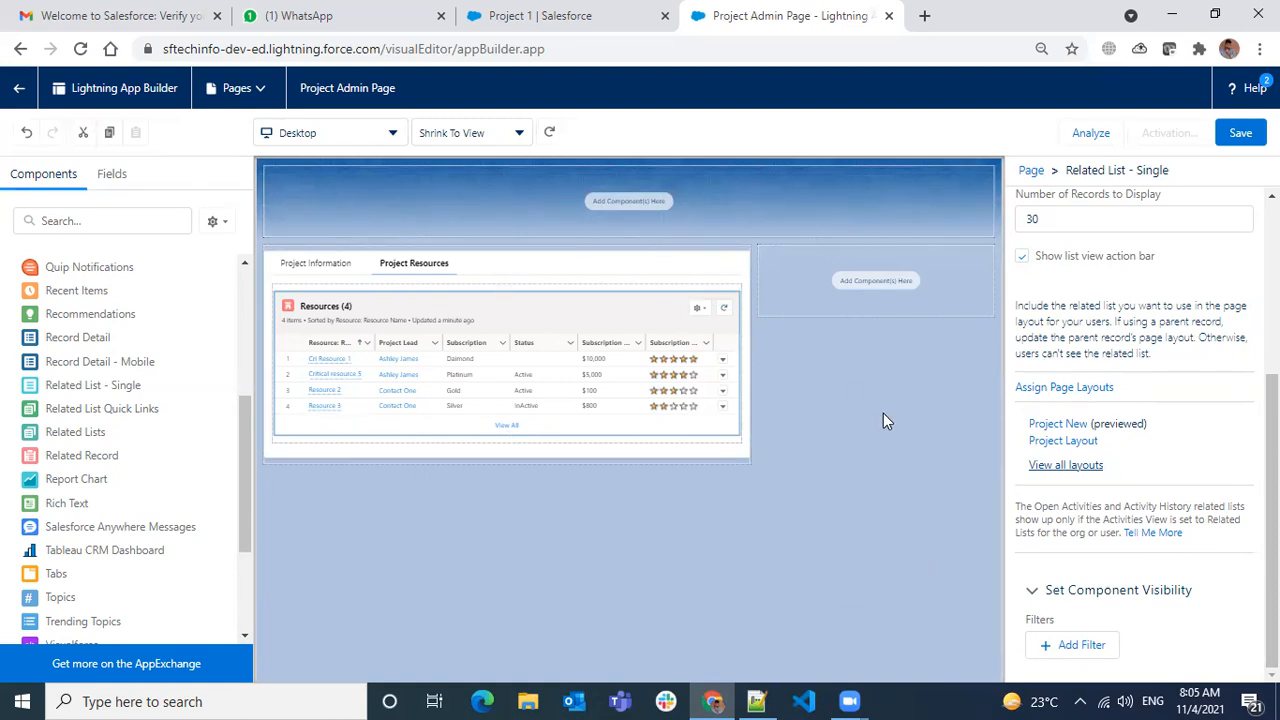
- Add a visibility filter to the Resources list, previewing the device and advanced filter types
{"action": "left_click", "coordinate": [1066, 645]}
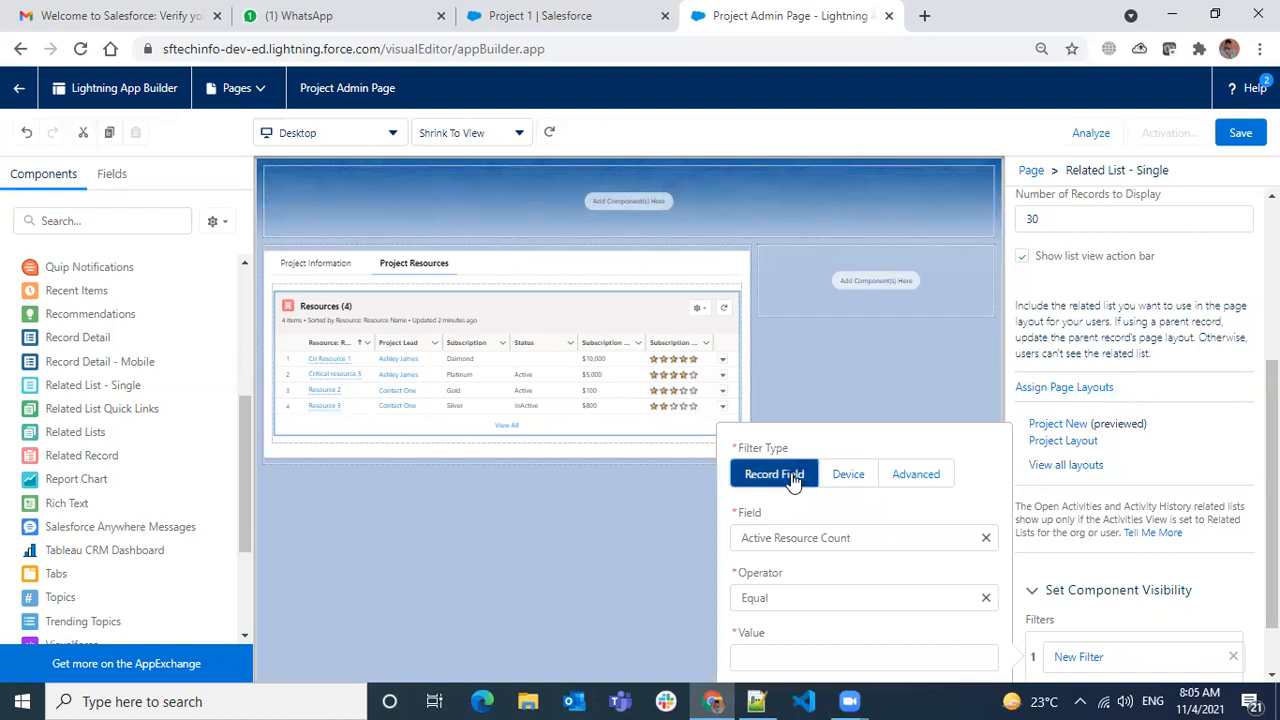
{"action": "left_click", "coordinate": [868, 478]}
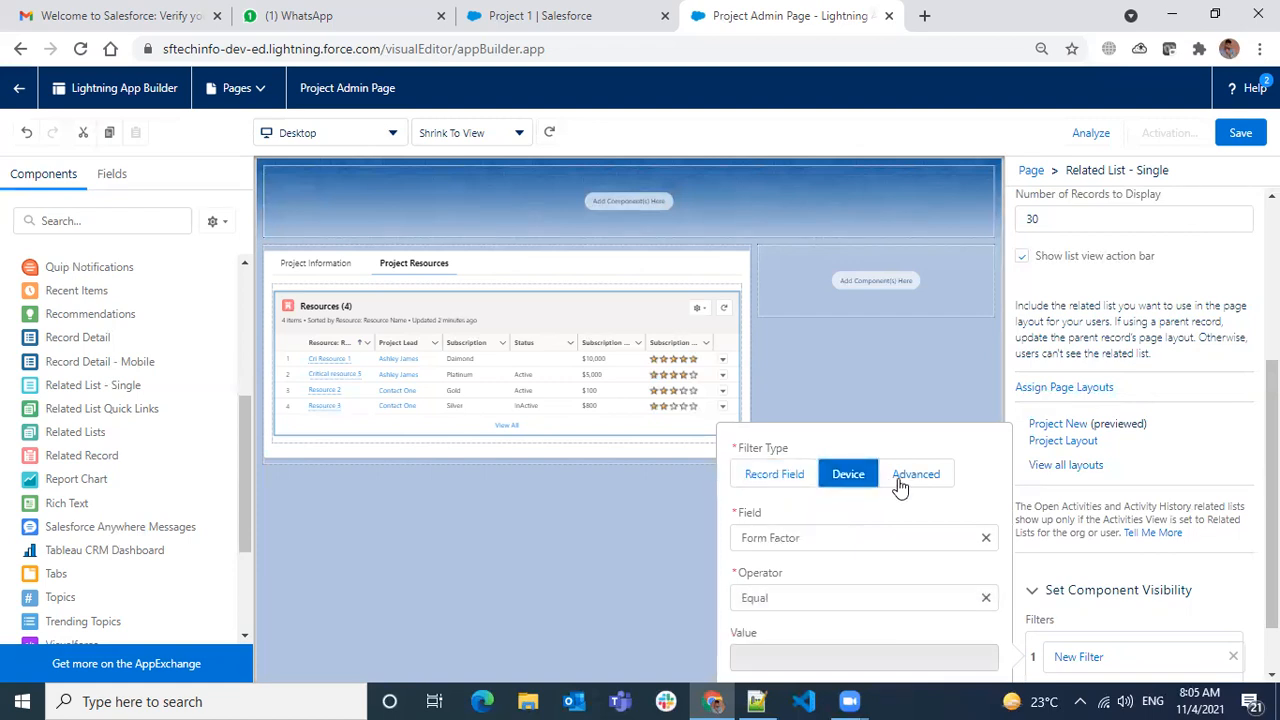
{"action": "left_click", "coordinate": [900, 484]}
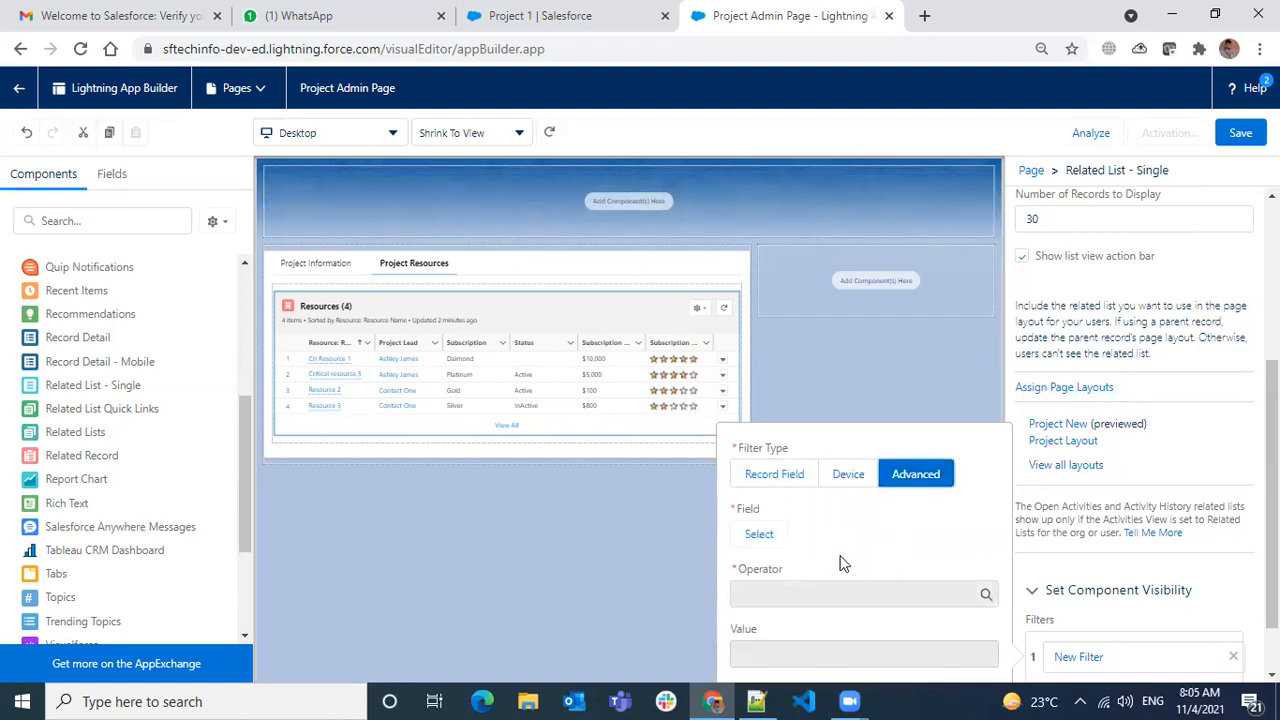
{"action": "scroll", "coordinate": [815, 600], "scroll_direction": "down", "scroll_amount": 1}
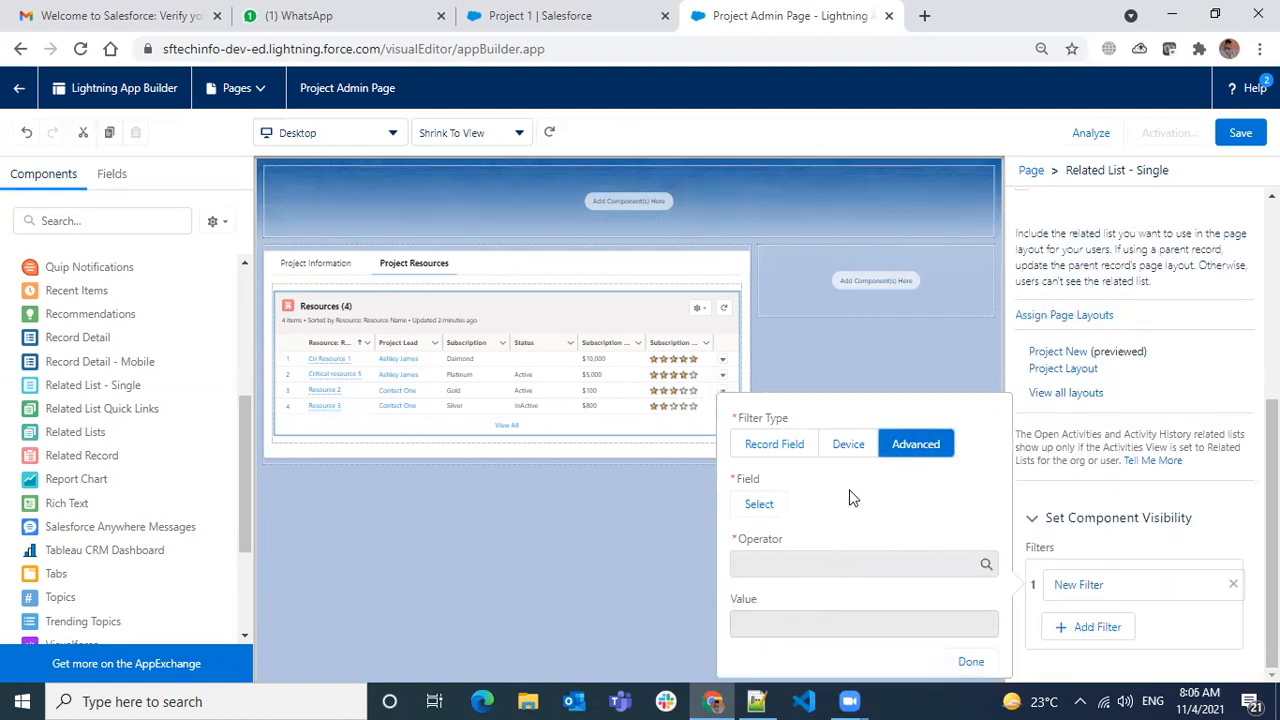
- Use a record-field filter: Is First Project Equal True, and confirm it
{"action": "left_click", "coordinate": [766, 449]}
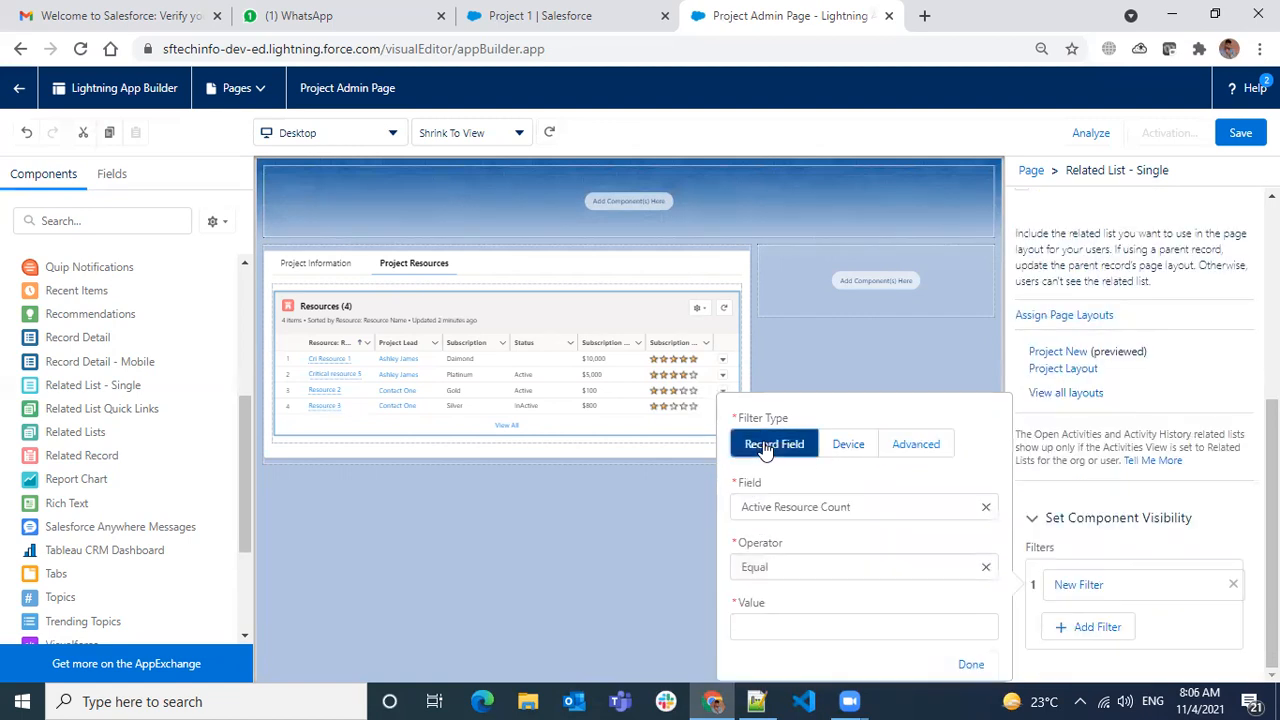
{"action": "left_click", "coordinate": [803, 508]}
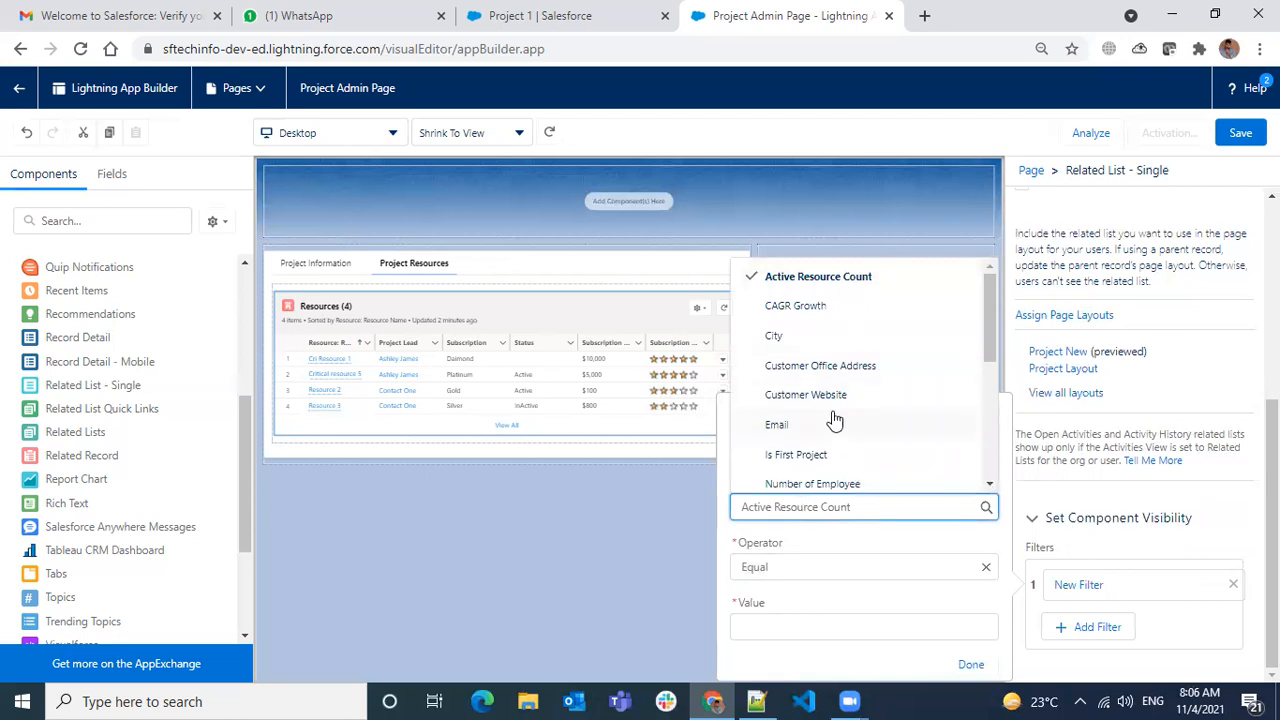
{"action": "left_click", "coordinate": [818, 455]}
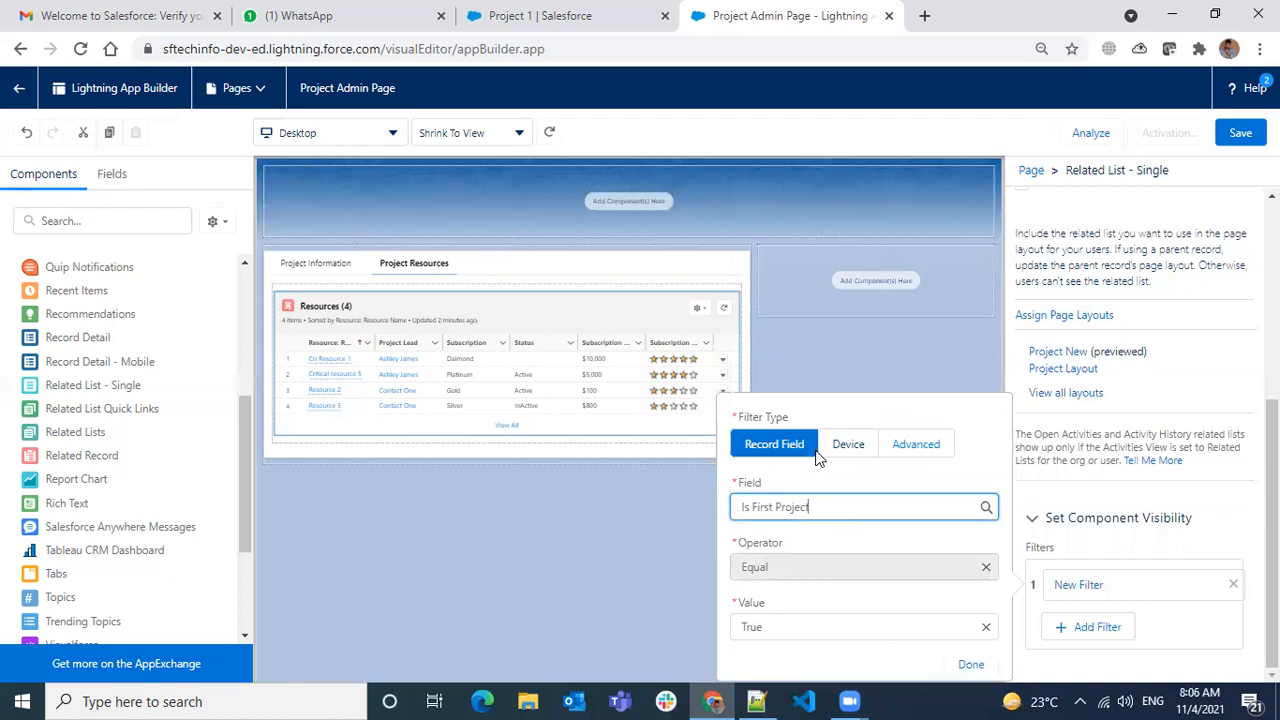
{"action": "left_click", "coordinate": [970, 665]}
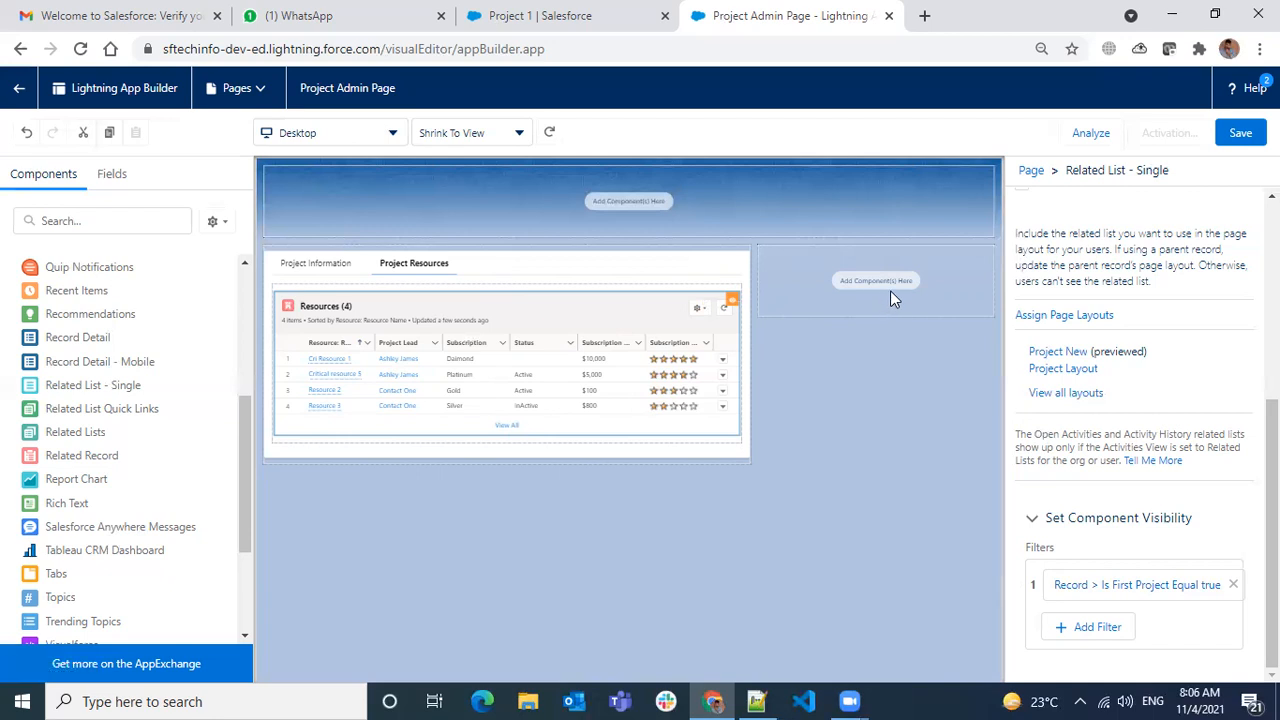
{"action": "left_click", "coordinate": [523, 268]}
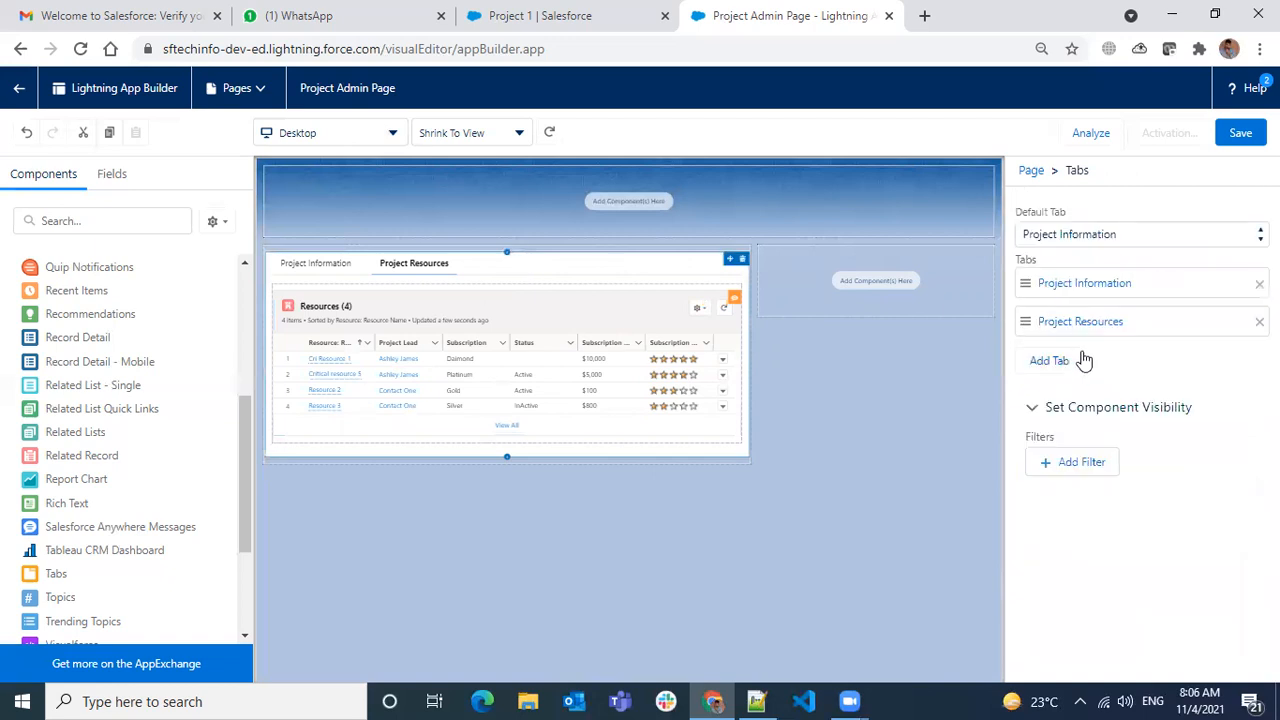
- Add a third tab with the custom label 'Project Lead Information'
{"action": "left_click", "coordinate": [1052, 362]}
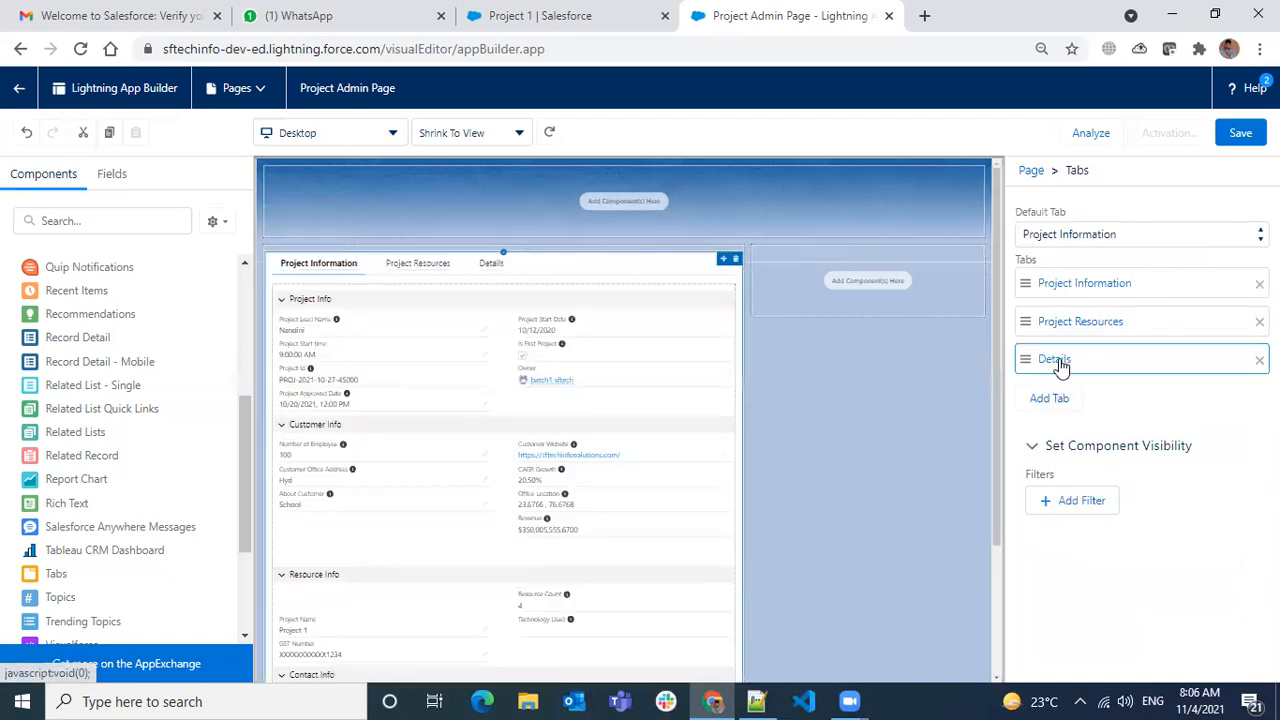
{"action": "left_click", "coordinate": [1062, 362]}
{"action": "left_click", "coordinate": [848, 382]}
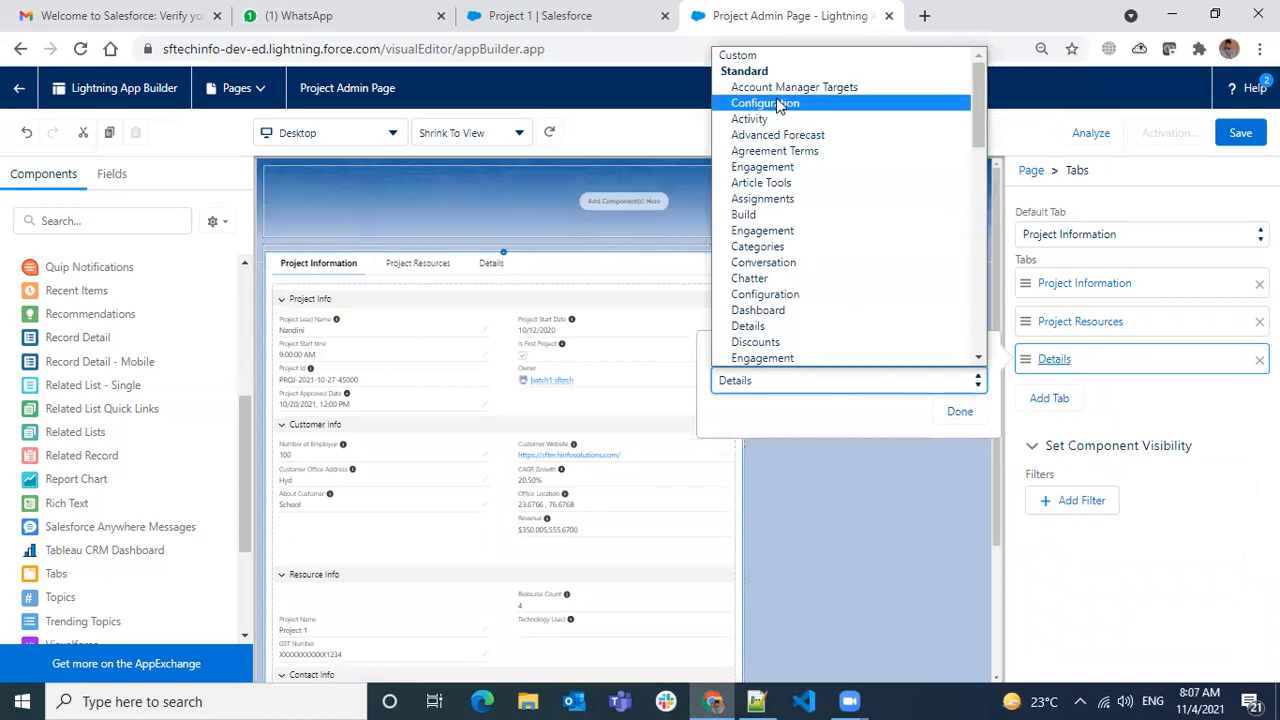
{"action": "left_click", "coordinate": [786, 55]}
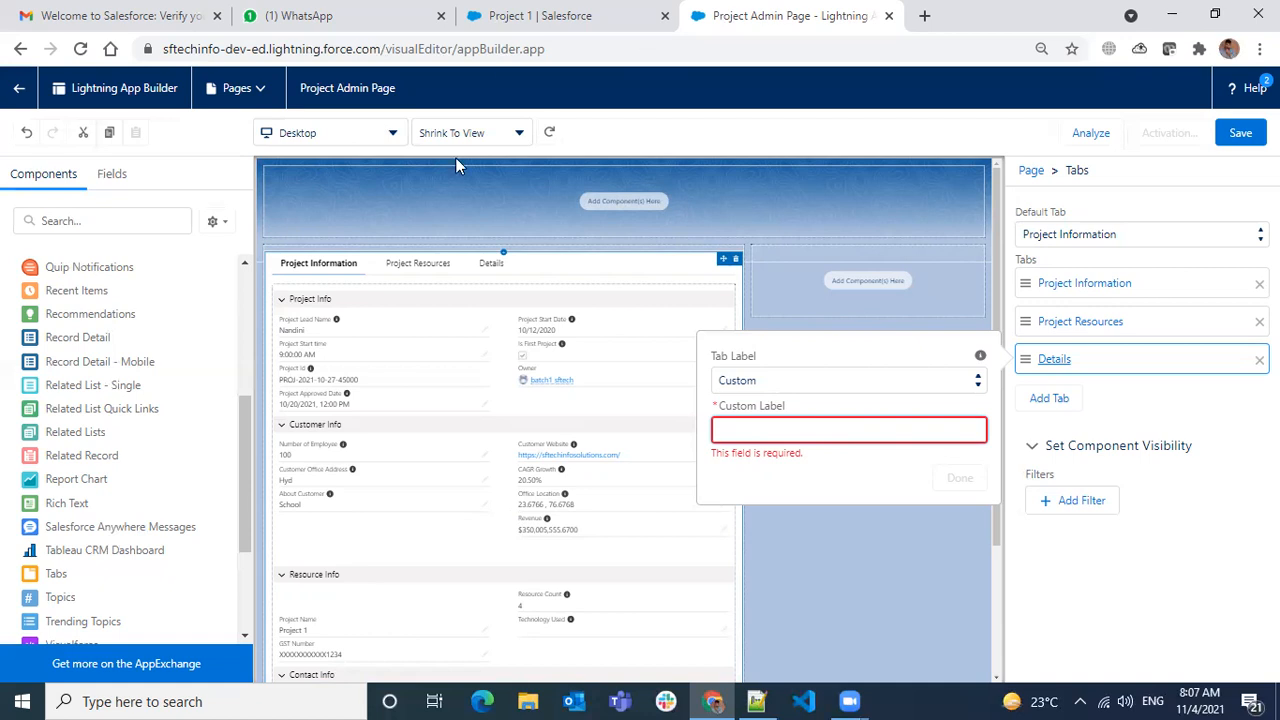
{"action": "key", "text": "ctrl+shift+Tab"}
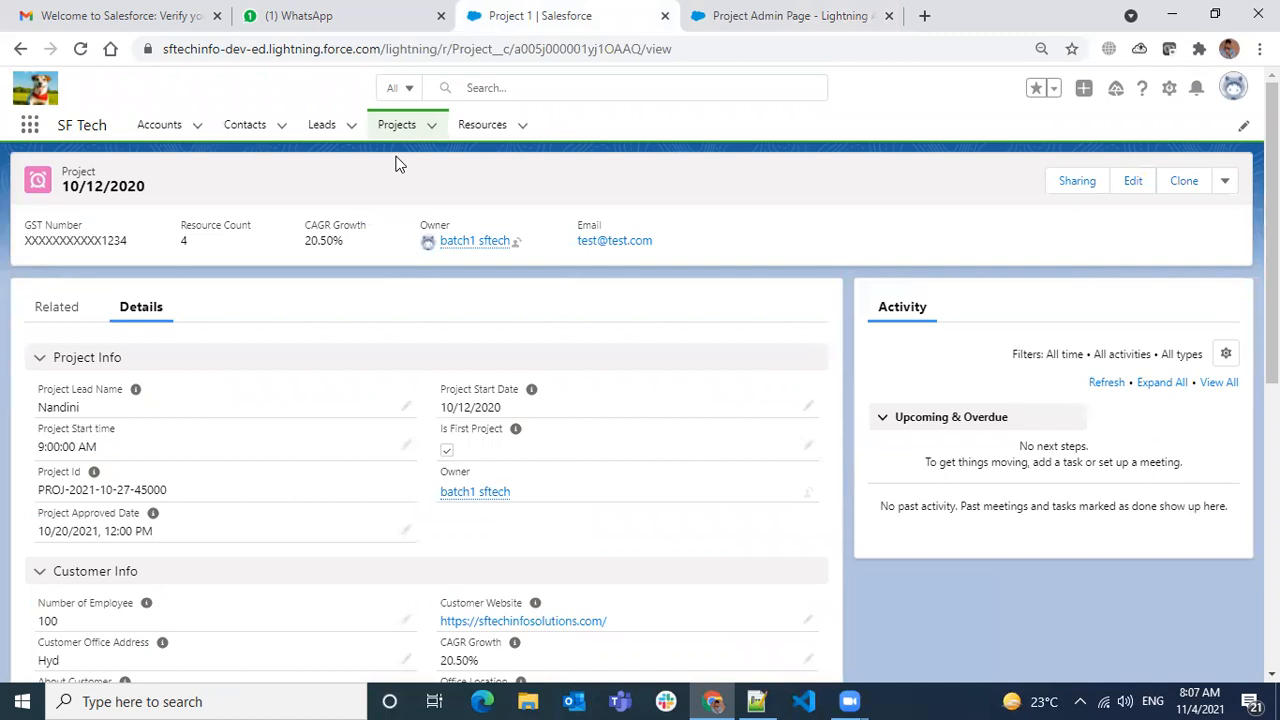
{"action": "left_click", "coordinate": [881, 33]}
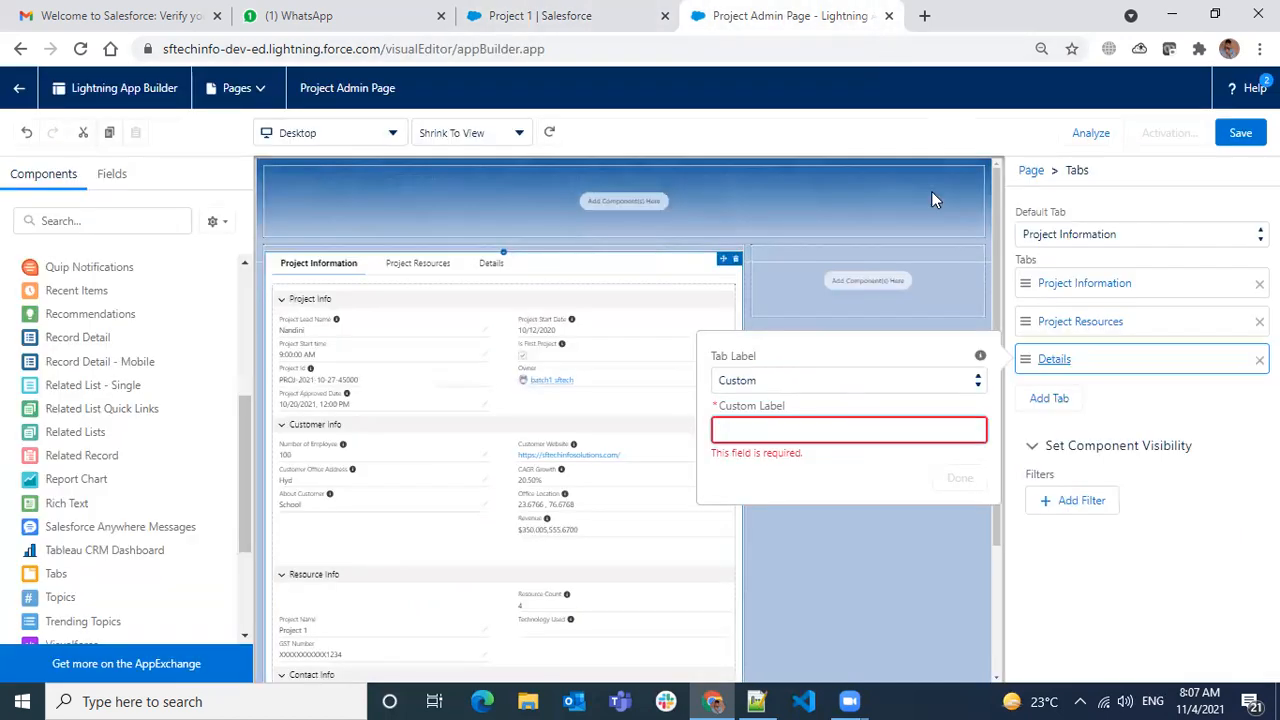
{"action": "left_click", "coordinate": [760, 428]}
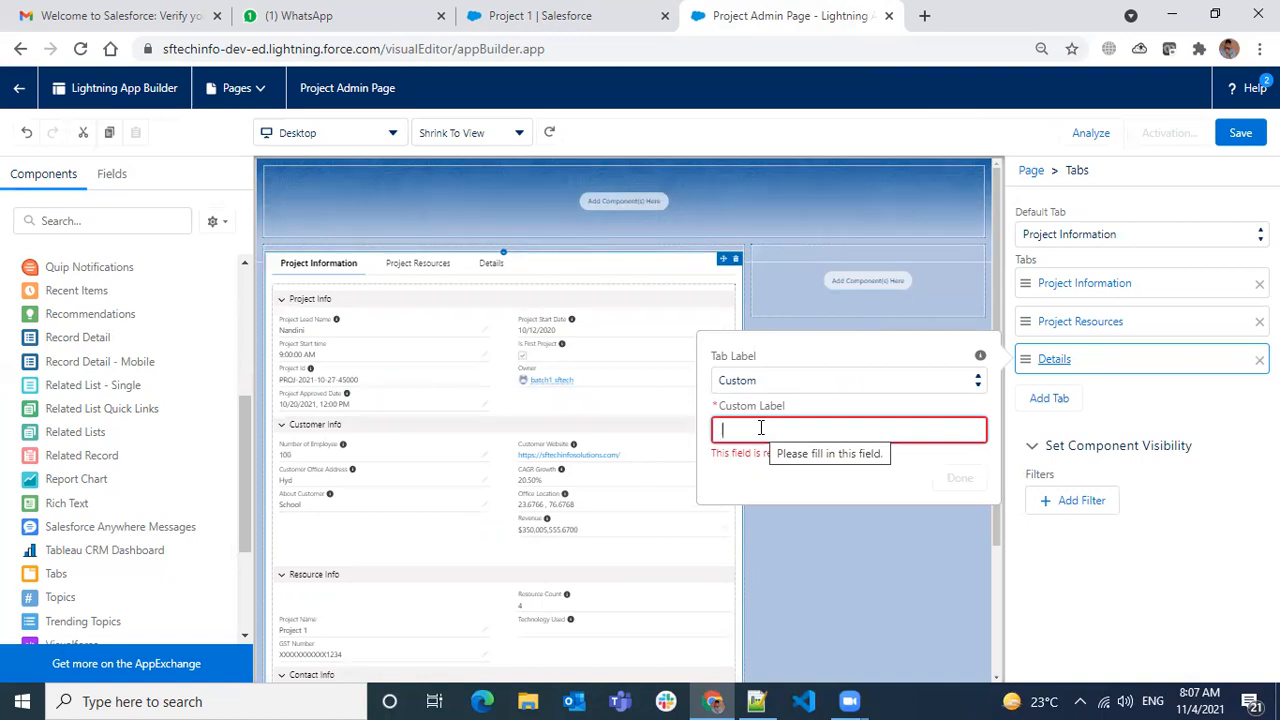
{"action": "type", "text": "Project Lead Information"}
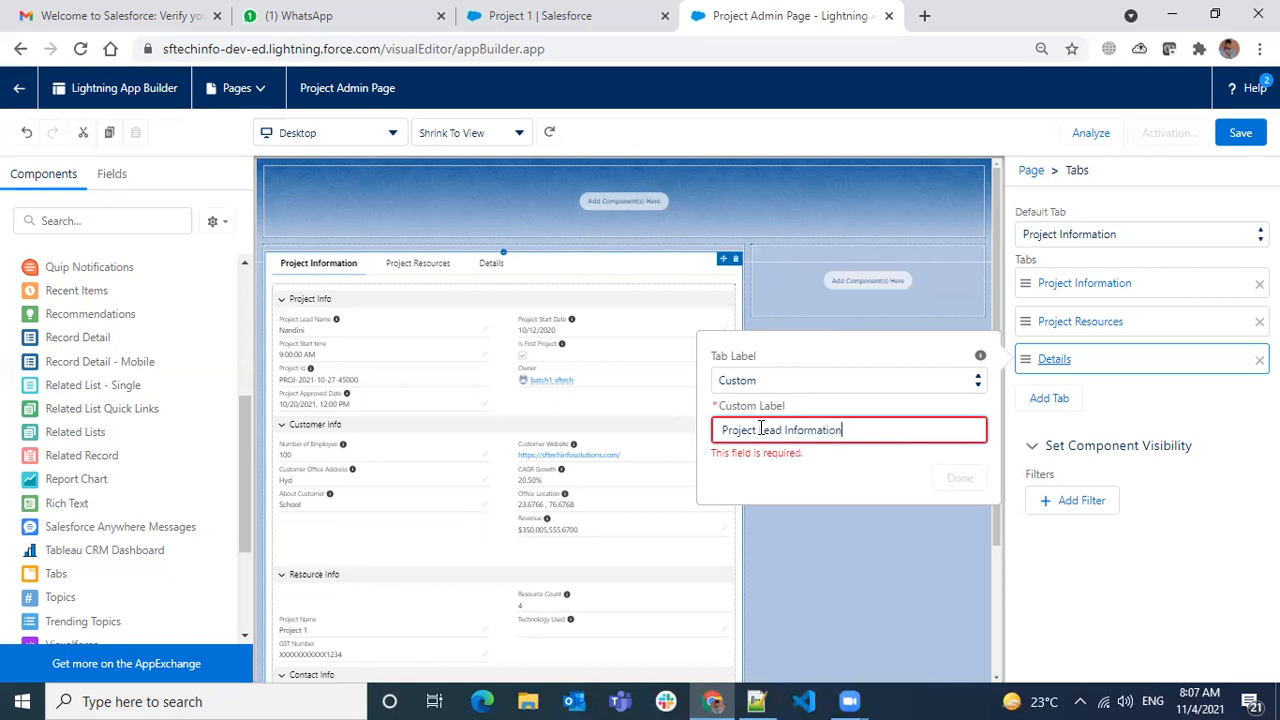
{"action": "left_click", "coordinate": [833, 490]}
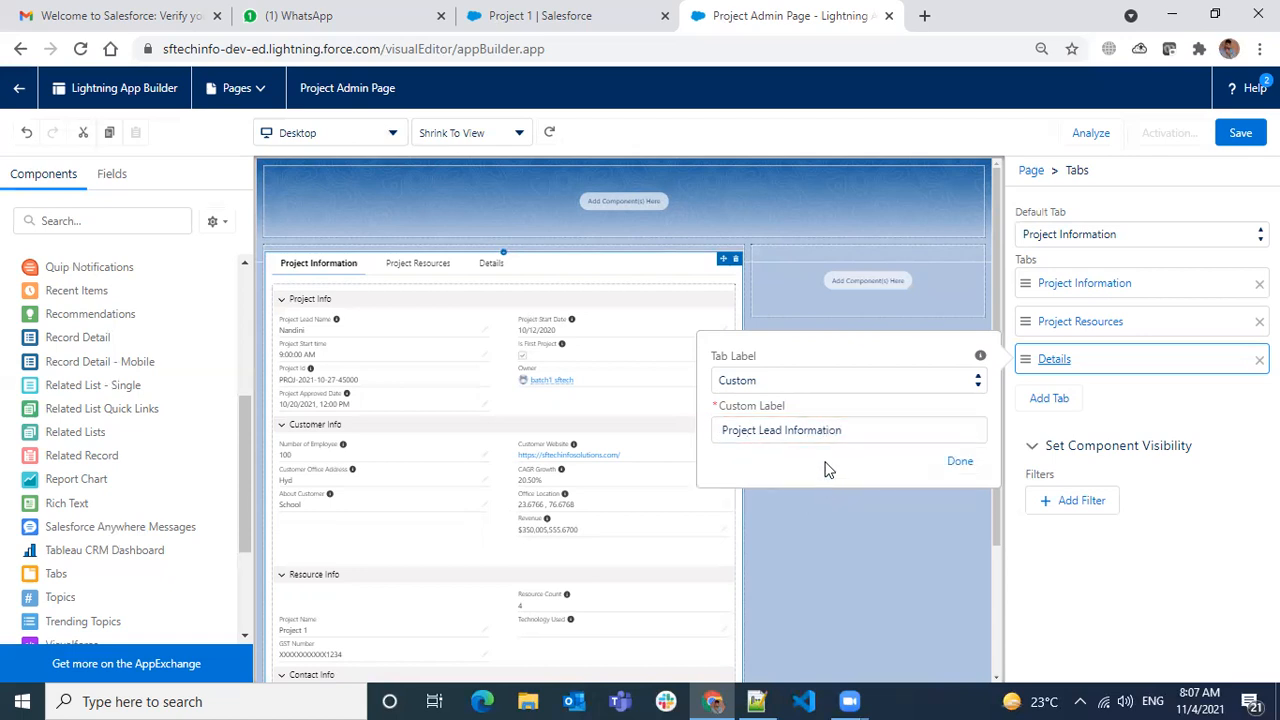
{"action": "left_click", "coordinate": [957, 461]}
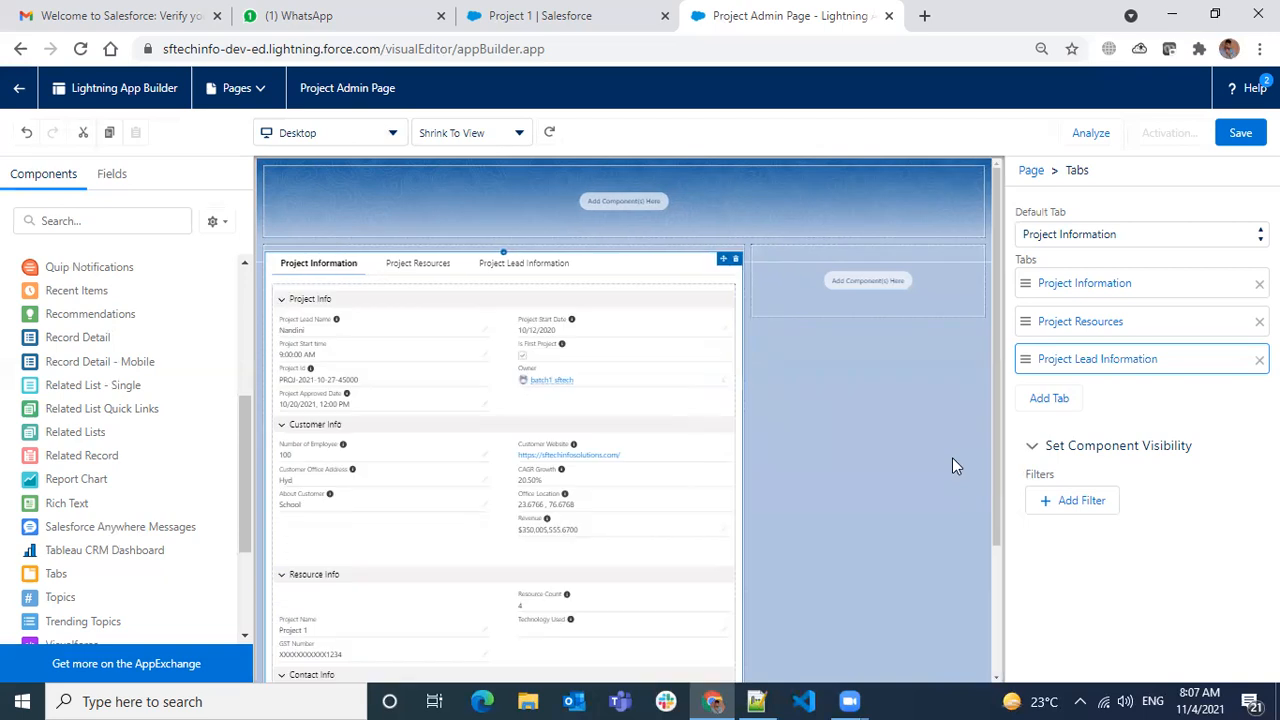
{"action": "left_click", "coordinate": [524, 266]}
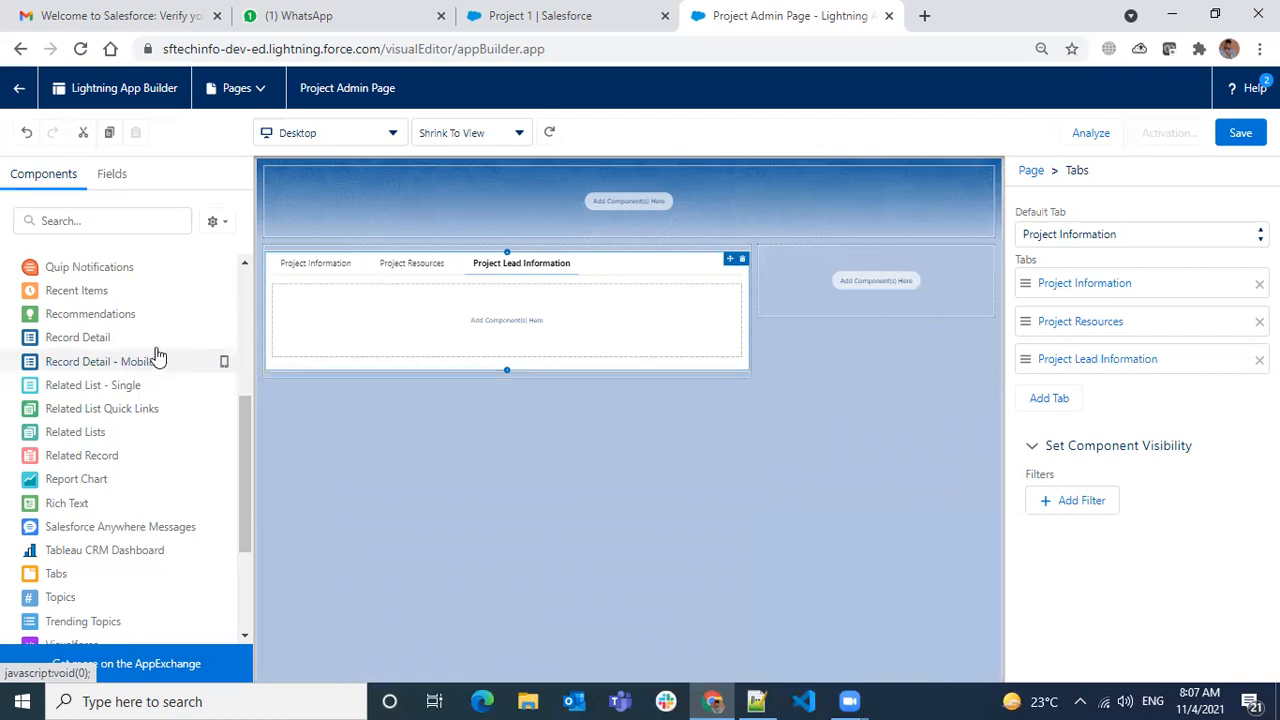
- Find Highlights Panel in the Components list and drag it into the page header region
{"action": "scroll", "coordinate": [171, 457], "scroll_direction": "down", "scroll_amount": 1}
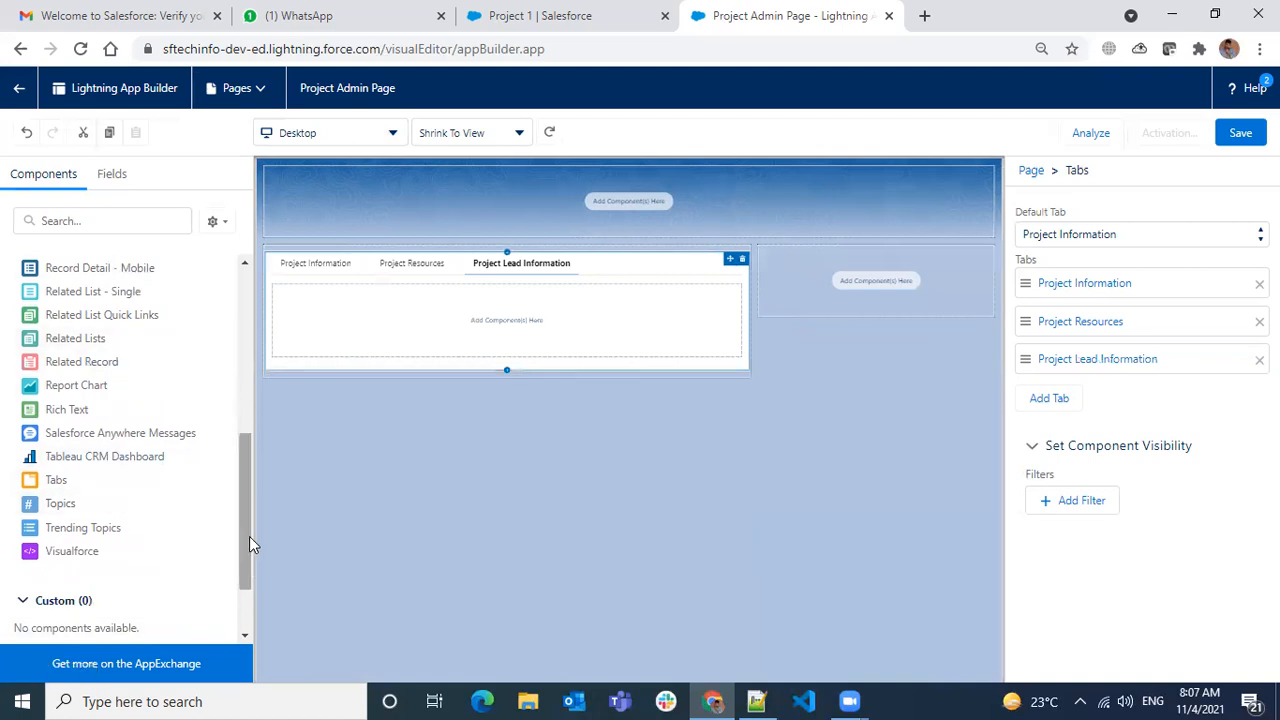
{"action": "left_click_drag", "start_coordinate": [242, 489], "coordinate": [257, 365]}
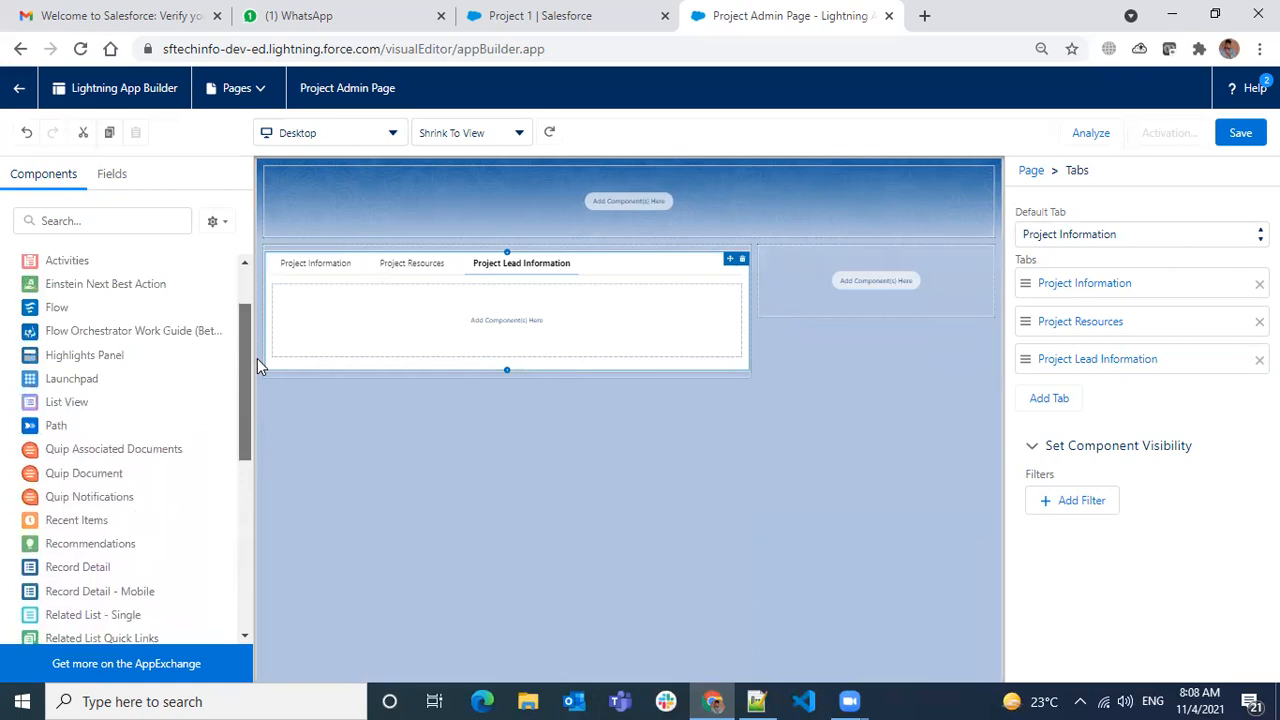
{"action": "left_click_drag", "start_coordinate": [257, 358], "coordinate": [257, 356]}
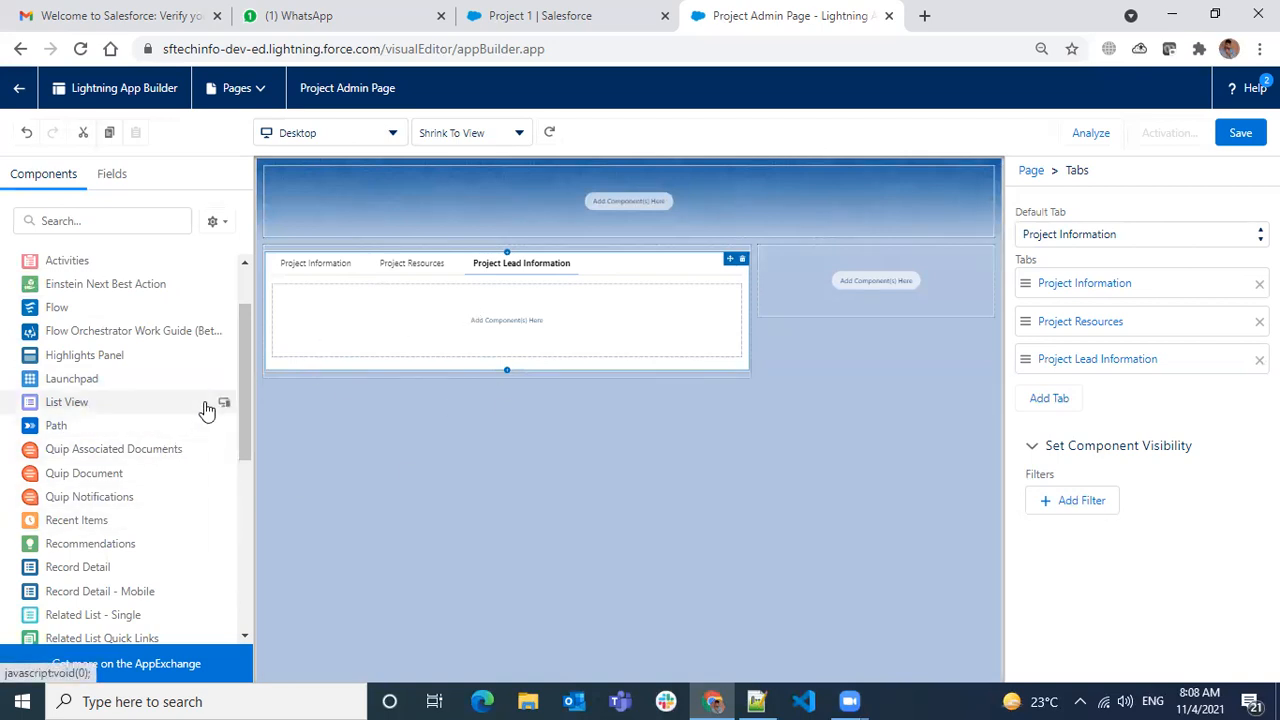
{"action": "left_click_drag", "start_coordinate": [242, 319], "coordinate": [244, 272]}
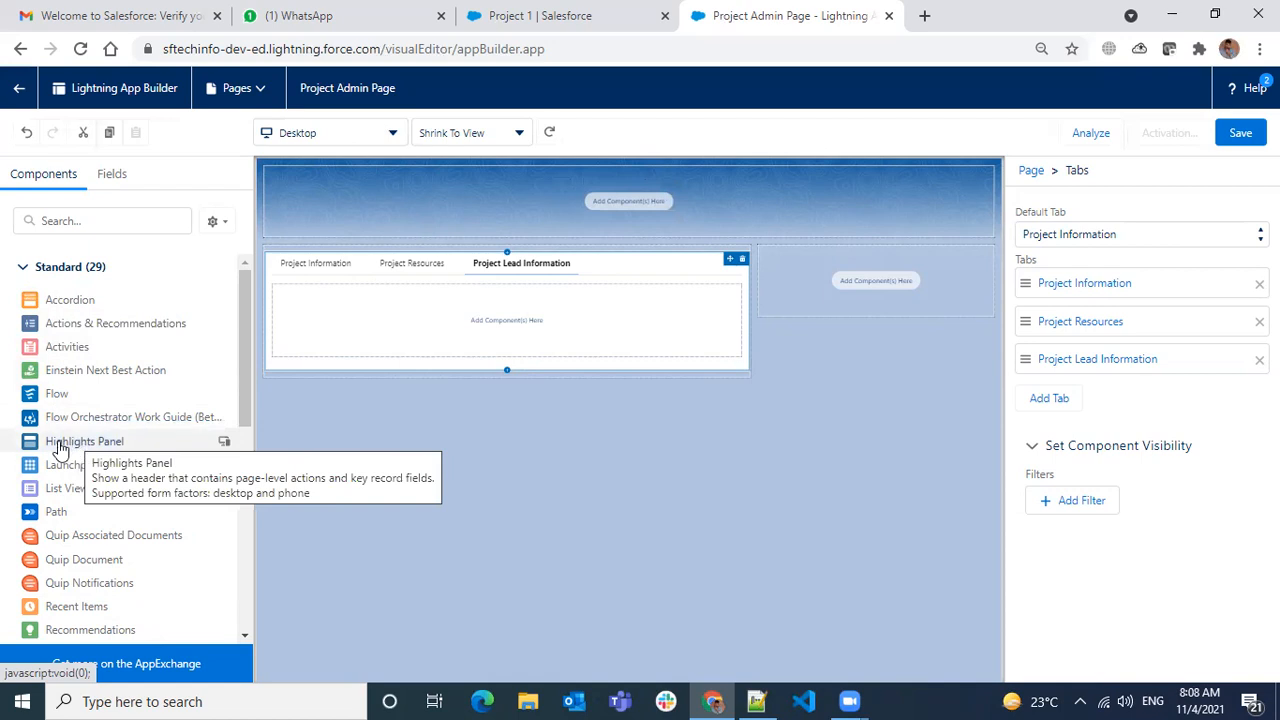
{"action": "left_click_drag", "start_coordinate": [78, 445], "coordinate": [529, 210]}
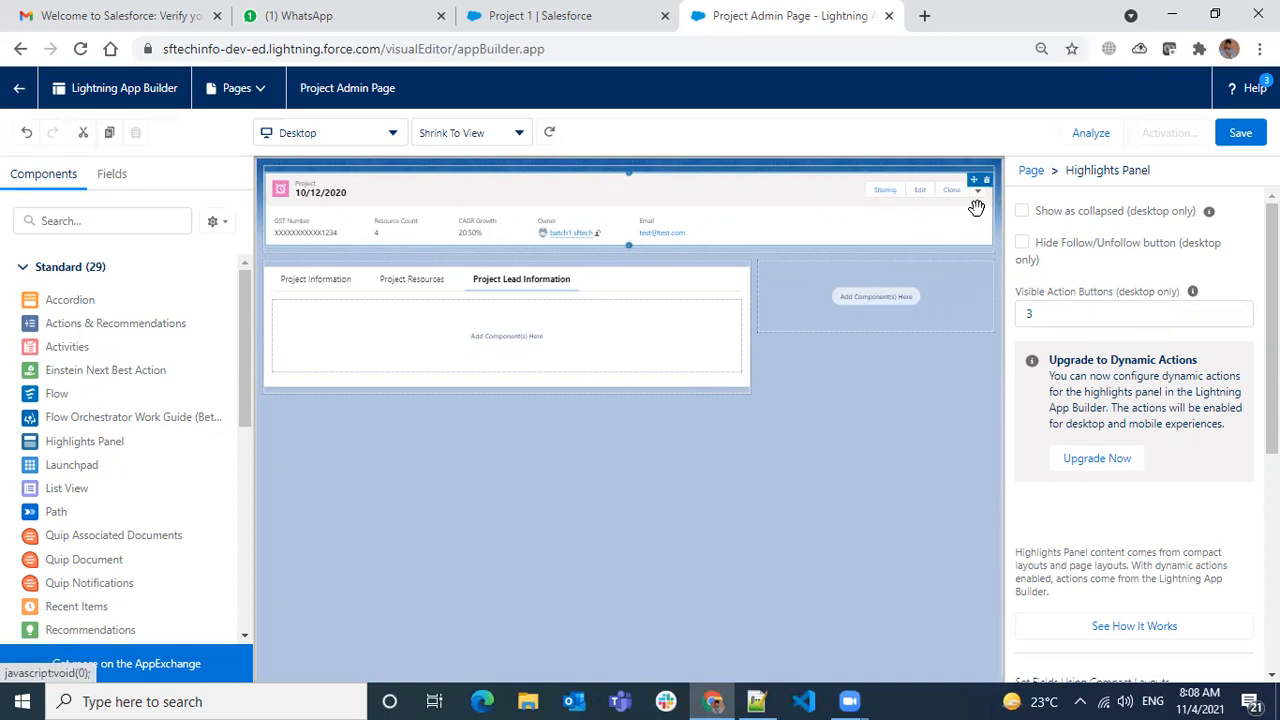
{"action": "left_click", "coordinate": [1057, 316]}
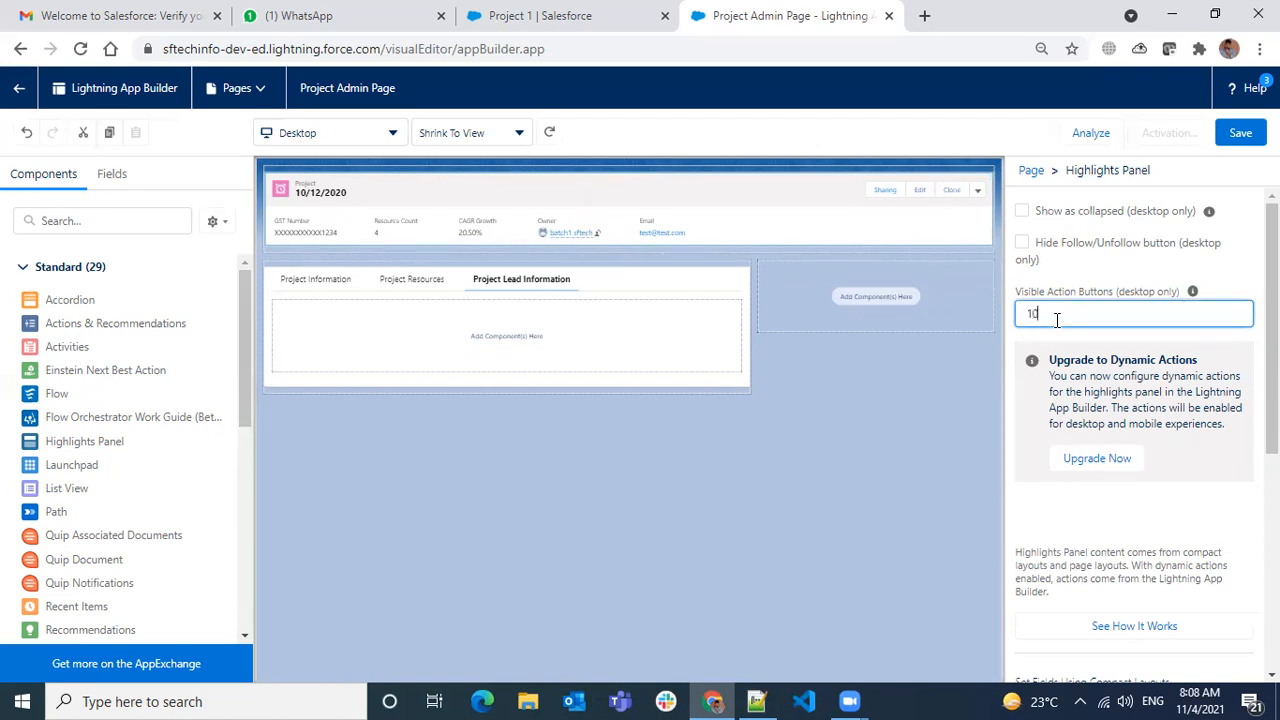
{"action": "left_click", "coordinate": [1100, 278]}
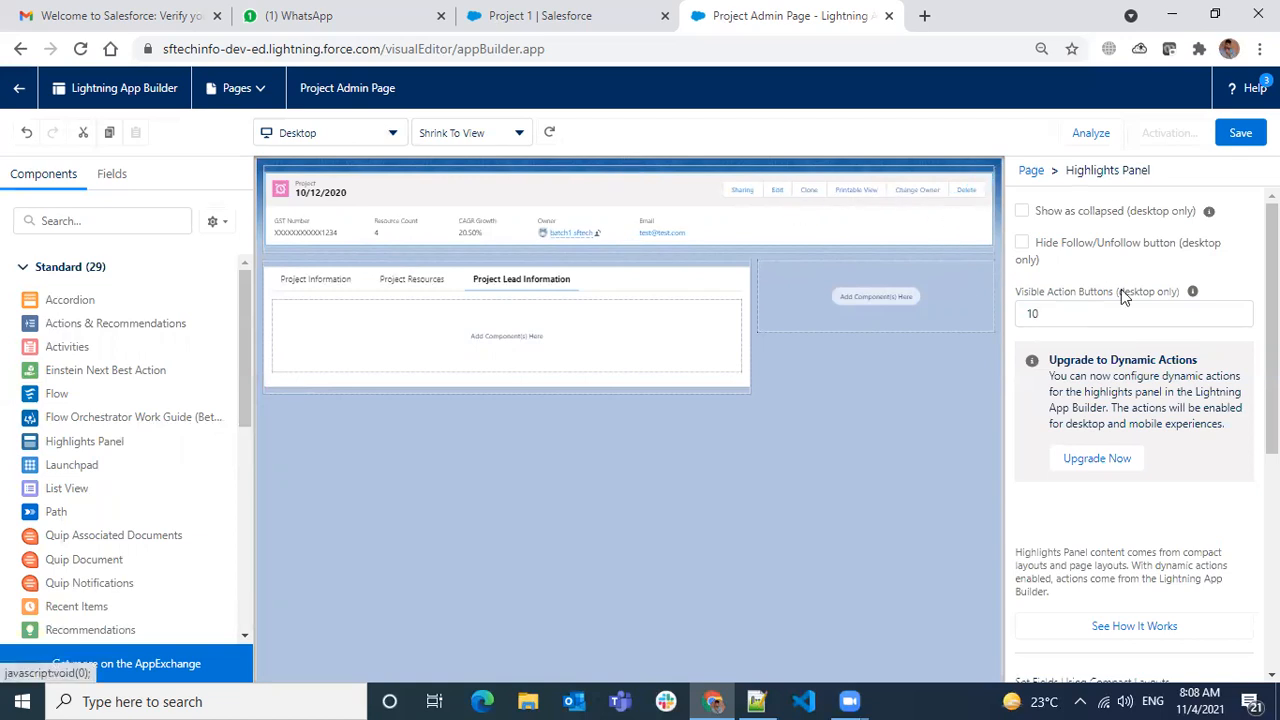
{"action": "mouse_move", "coordinate": [1193, 293]}
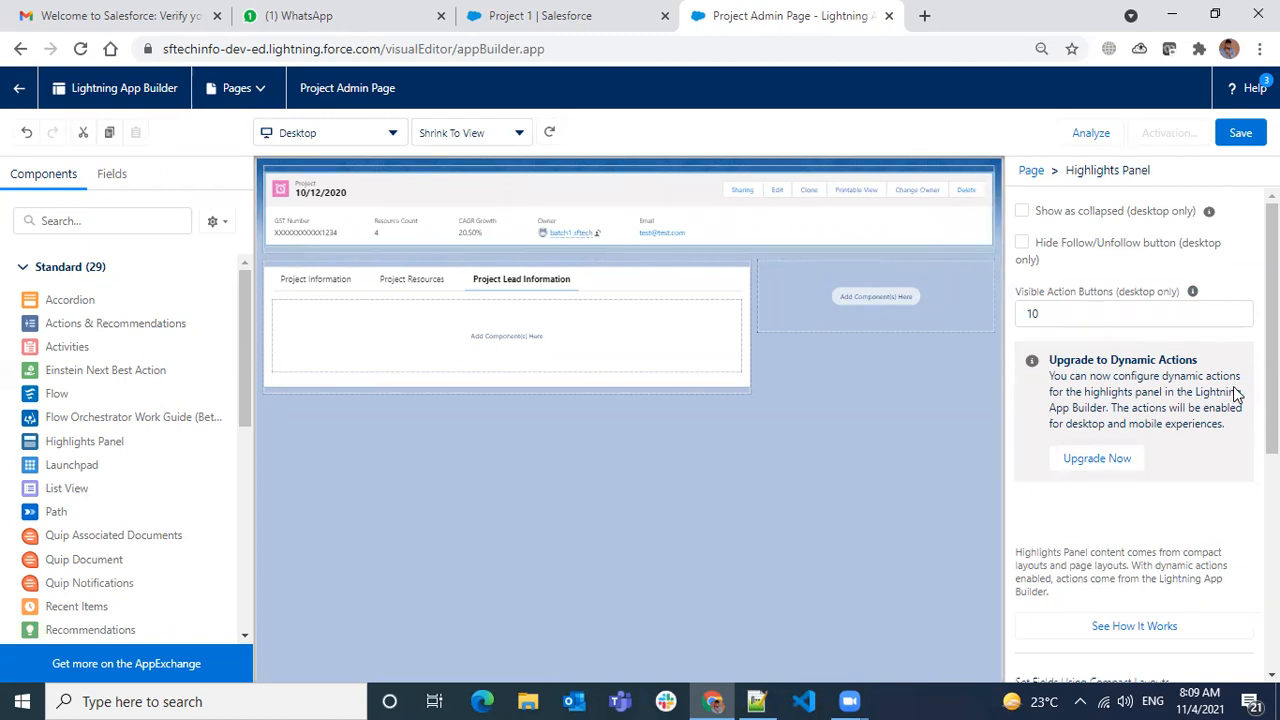
{"action": "scroll", "coordinate": [1245, 388], "scroll_direction": "down", "scroll_amount": 4}
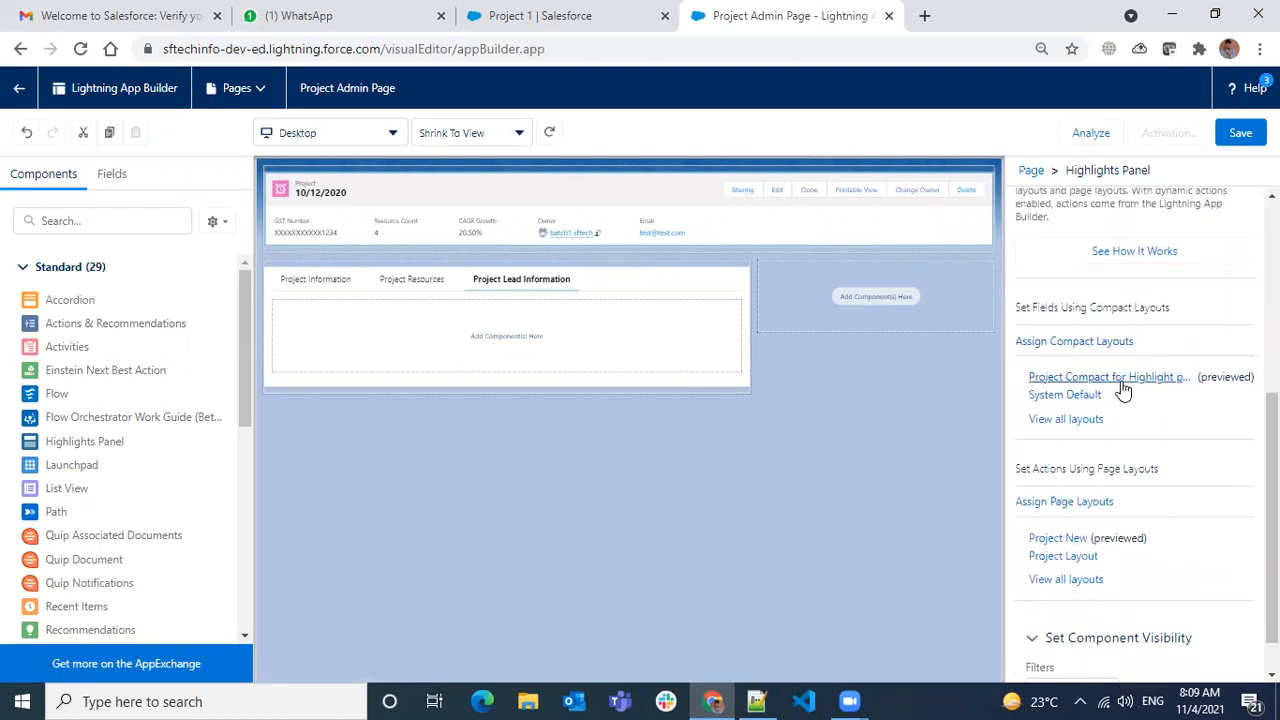
{"action": "scroll", "coordinate": [1185, 445], "scroll_direction": "up", "scroll_amount": 3}
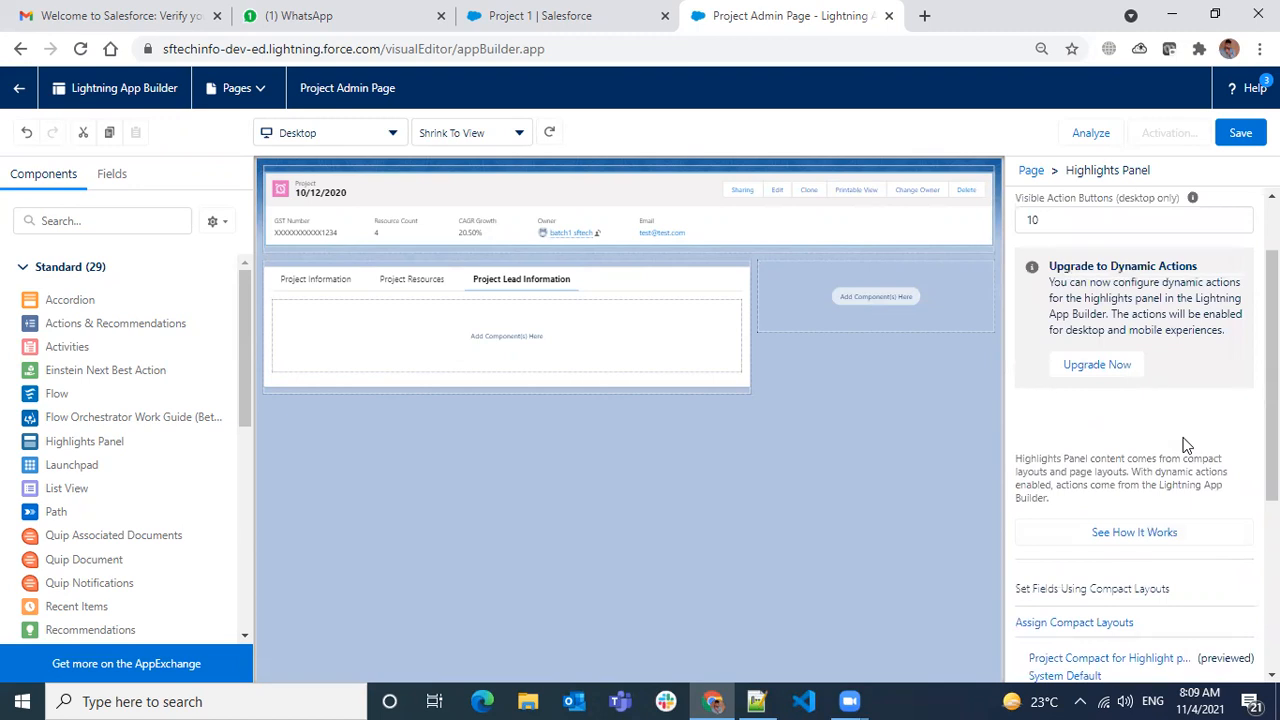
{"action": "scroll", "coordinate": [1043, 297], "scroll_direction": "up", "scroll_amount": 1}
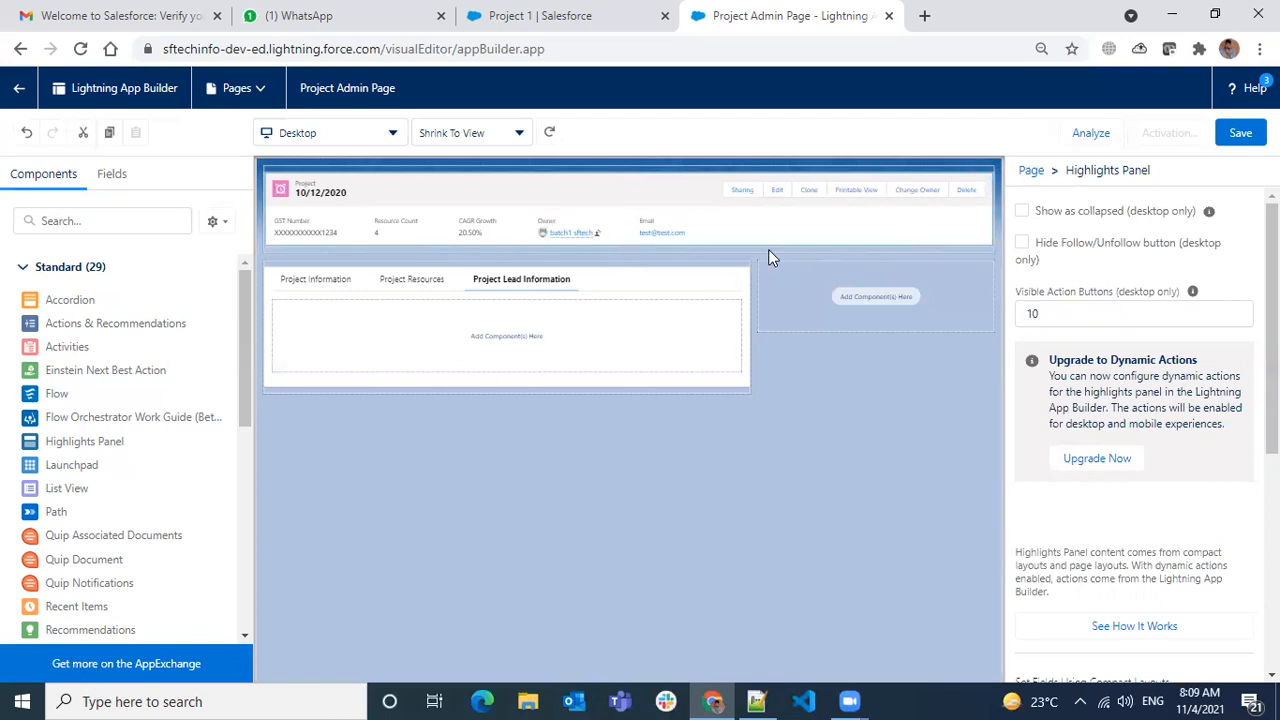
{"action": "scroll", "coordinate": [1192, 380], "scroll_direction": "down", "scroll_amount": 3}
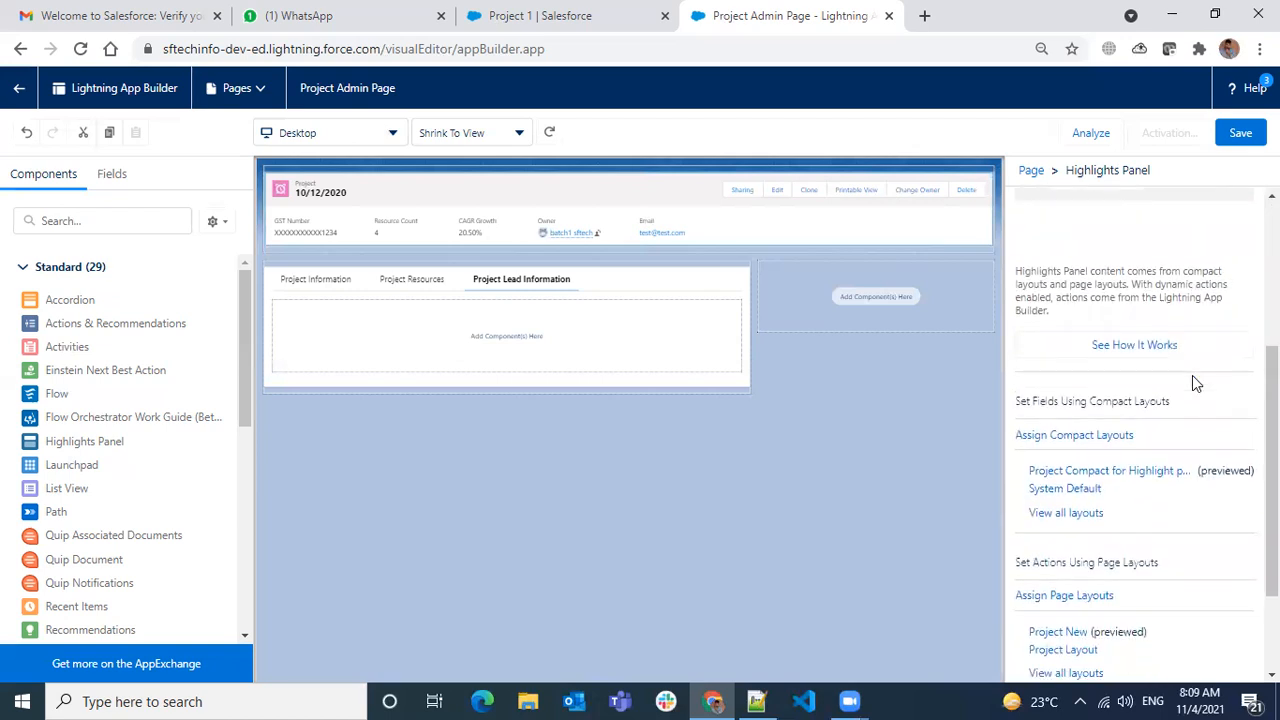
{"action": "scroll", "coordinate": [1194, 382], "scroll_direction": "down", "scroll_amount": 2}
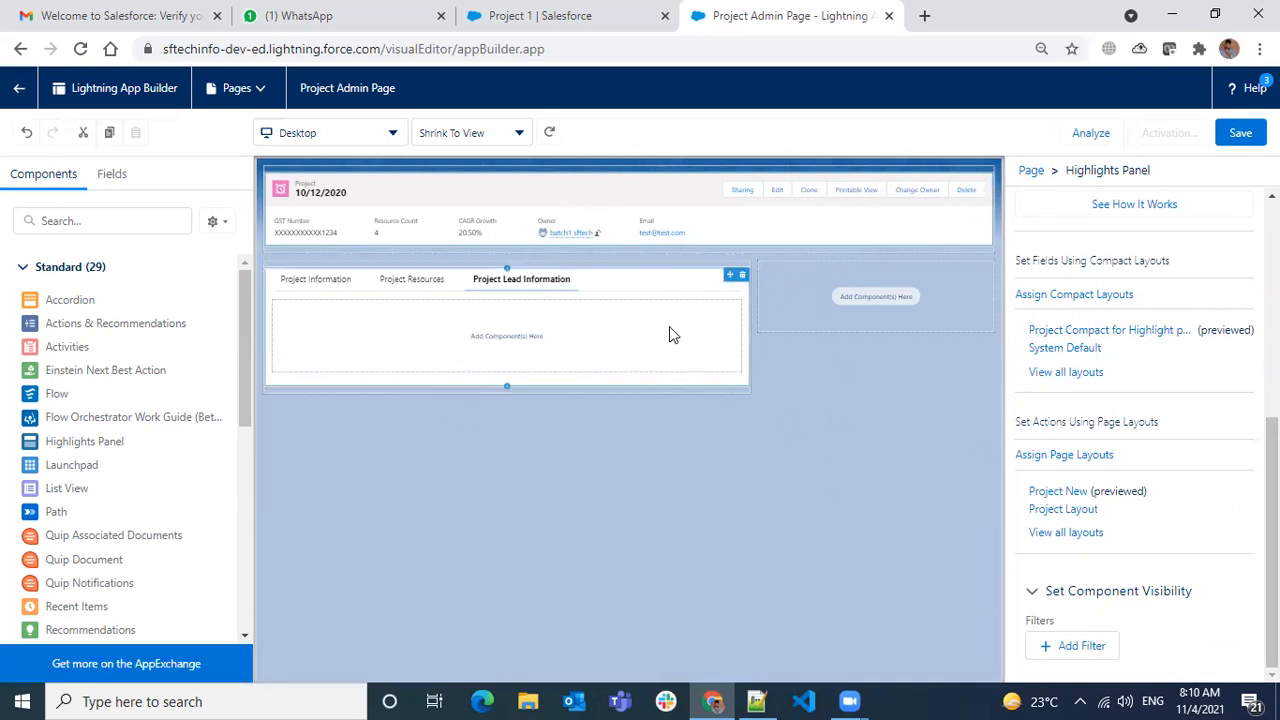
- Switch from Project Resources back to Project Information, then reselect the Highlights Panel
{"action": "scroll", "coordinate": [1160, 514], "scroll_direction": "up", "scroll_amount": 2}
{"action": "scroll", "coordinate": [1152, 514], "scroll_direction": "down", "scroll_amount": 2}
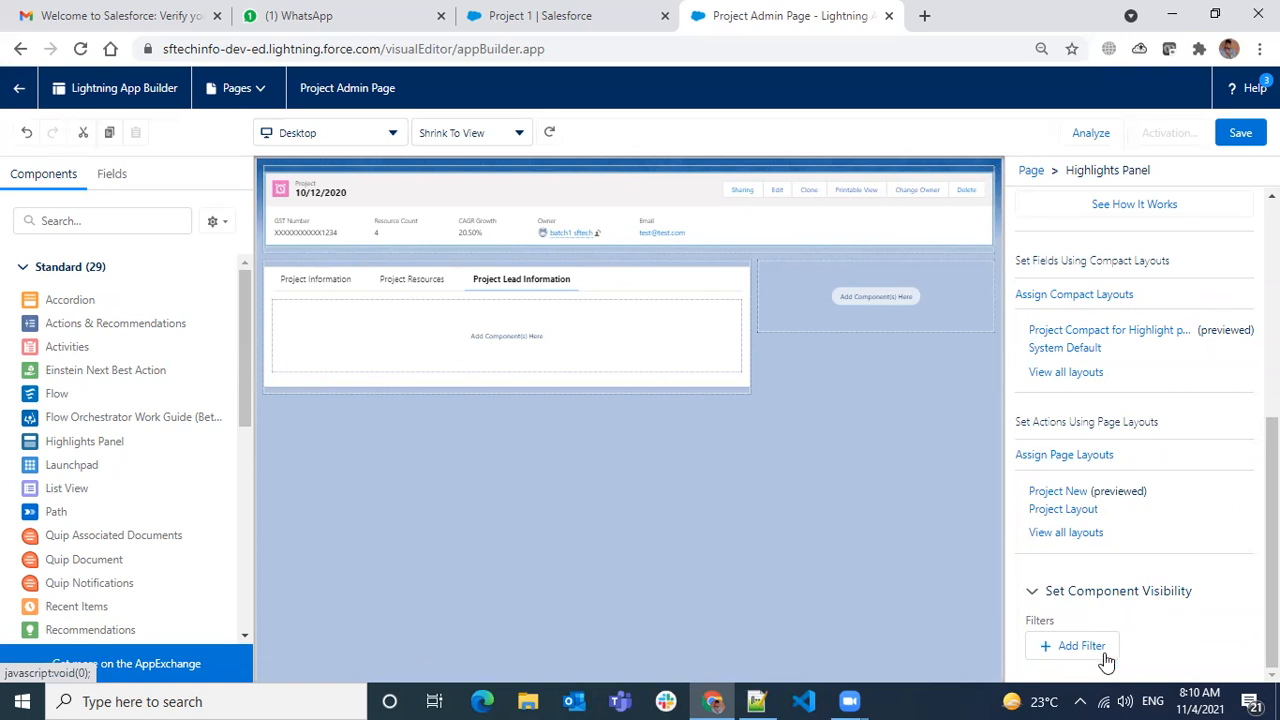
{"action": "left_click", "coordinate": [388, 288]}
{"action": "left_click", "coordinate": [334, 291]}
{"action": "left_click", "coordinate": [397, 343]}
{"action": "scroll", "coordinate": [866, 500], "scroll_direction": "down", "scroll_amount": 3}
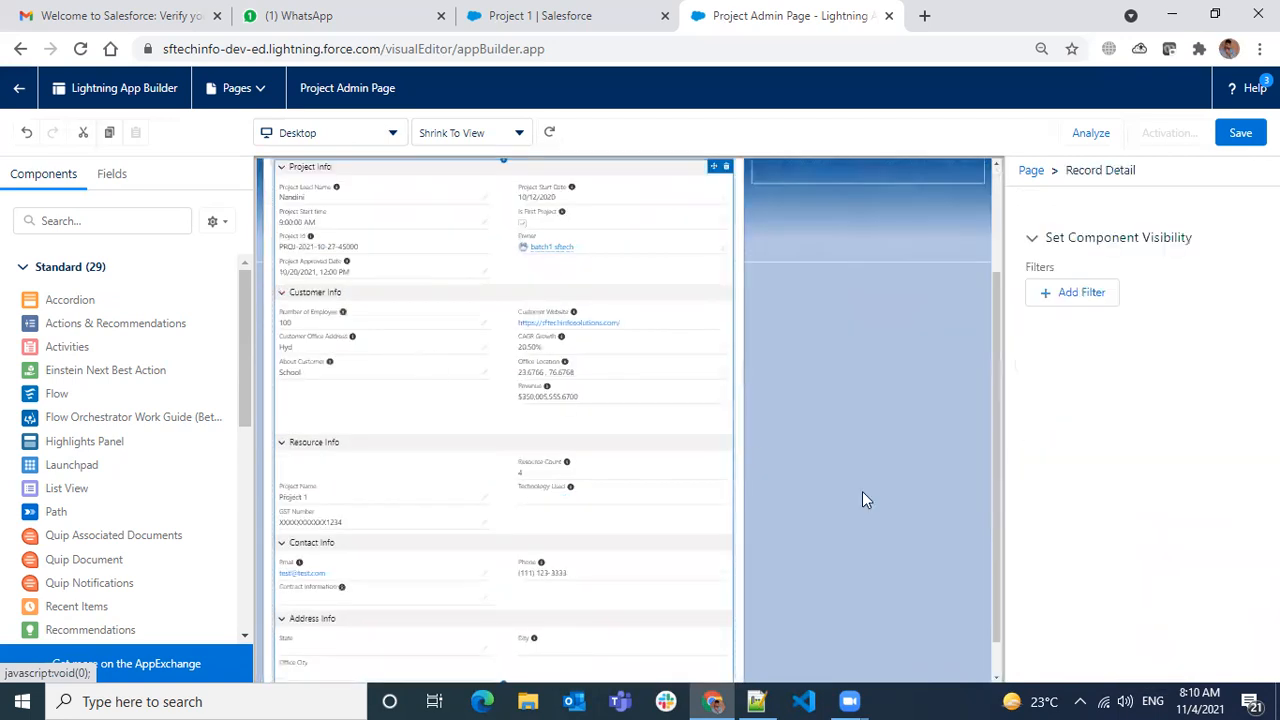
{"action": "scroll", "coordinate": [1090, 490], "scroll_direction": "down", "scroll_amount": 1}
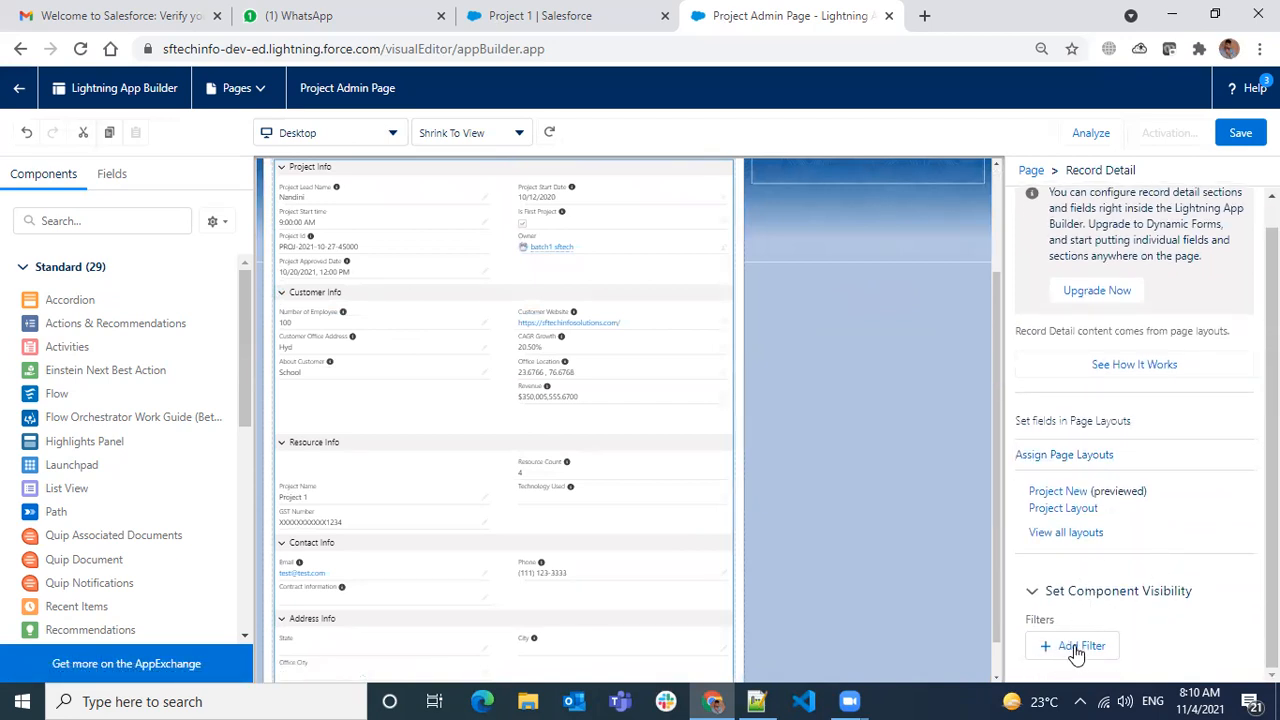
{"action": "scroll", "coordinate": [740, 451], "scroll_direction": "up", "scroll_amount": 3}
{"action": "left_click", "coordinate": [802, 237]}
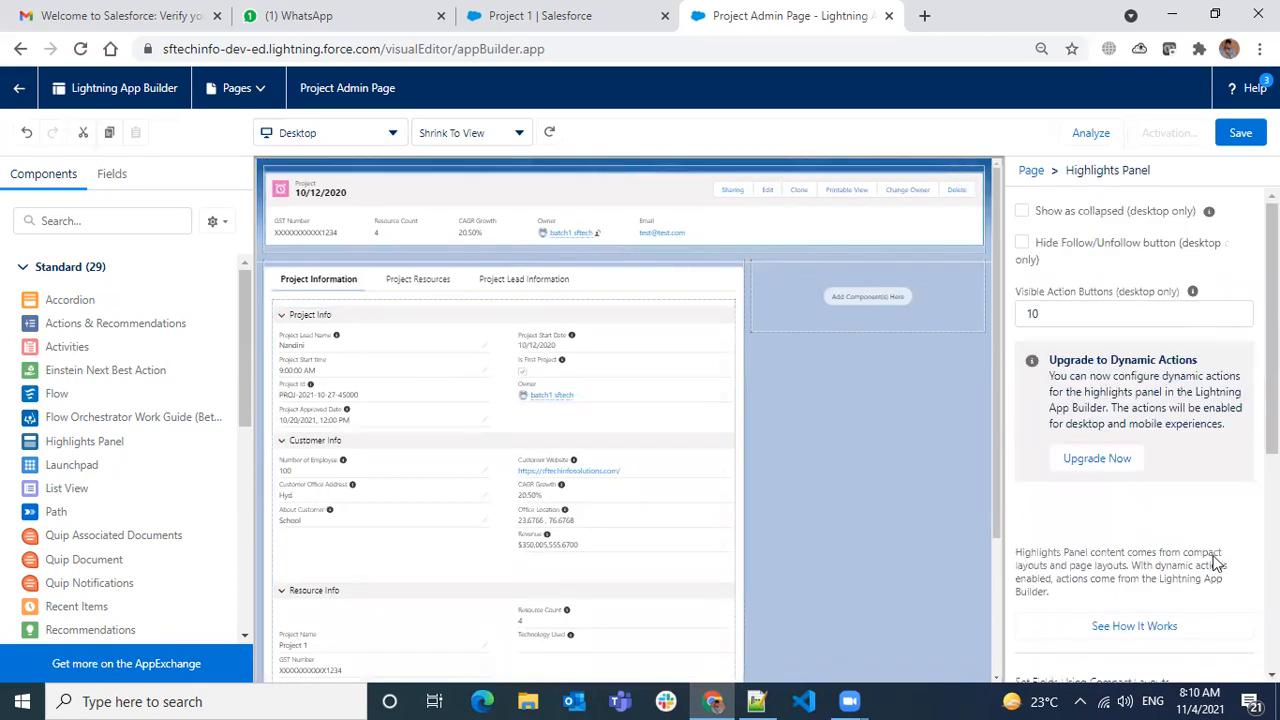
{"action": "scroll", "coordinate": [1215, 563], "scroll_direction": "down", "scroll_amount": 3}
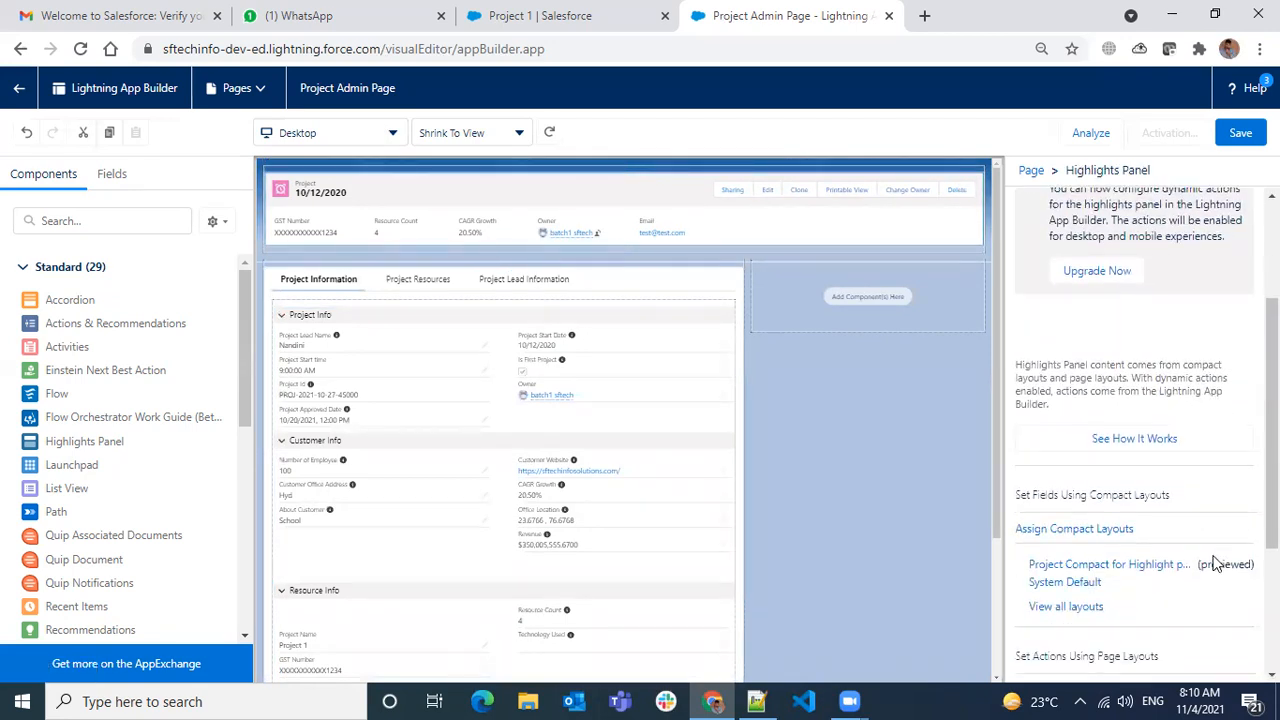
{"action": "scroll", "coordinate": [1215, 563], "scroll_direction": "down", "scroll_amount": 3}
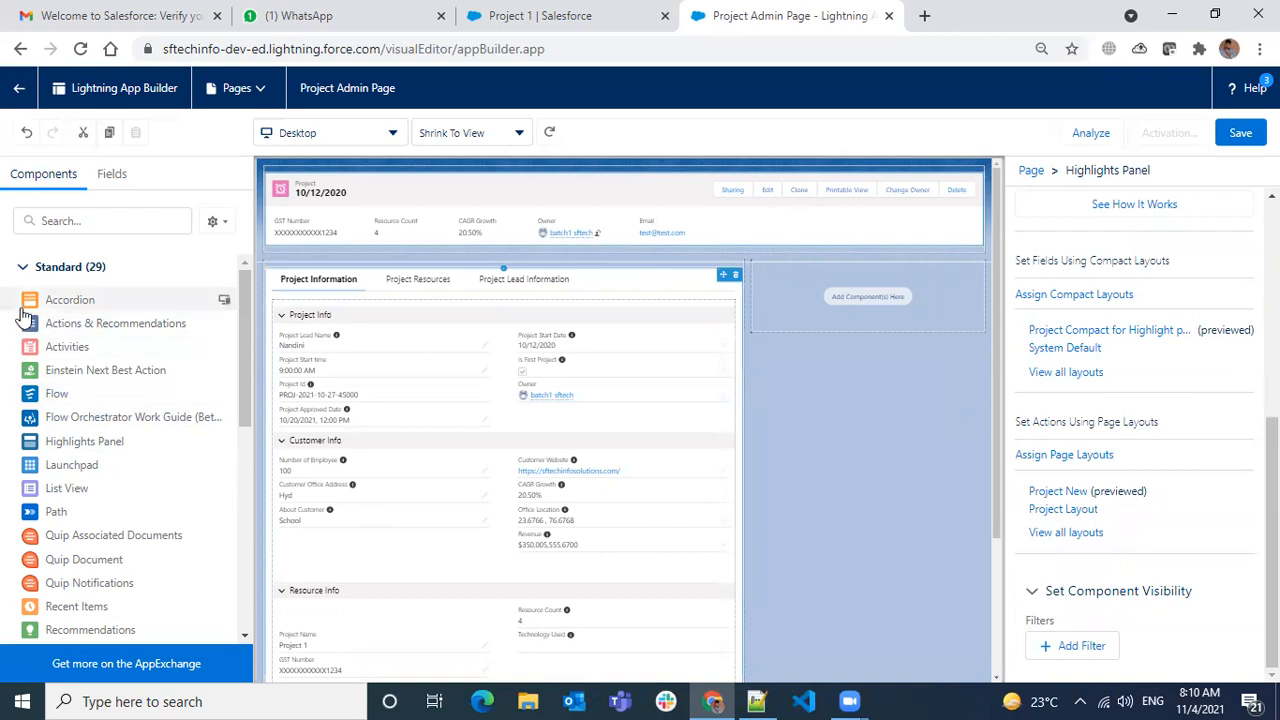
- Place an Accordion in the right column, delete its Related section, and pick a custom label
{"action": "left_click_drag", "start_coordinate": [60, 312], "coordinate": [802, 293]}
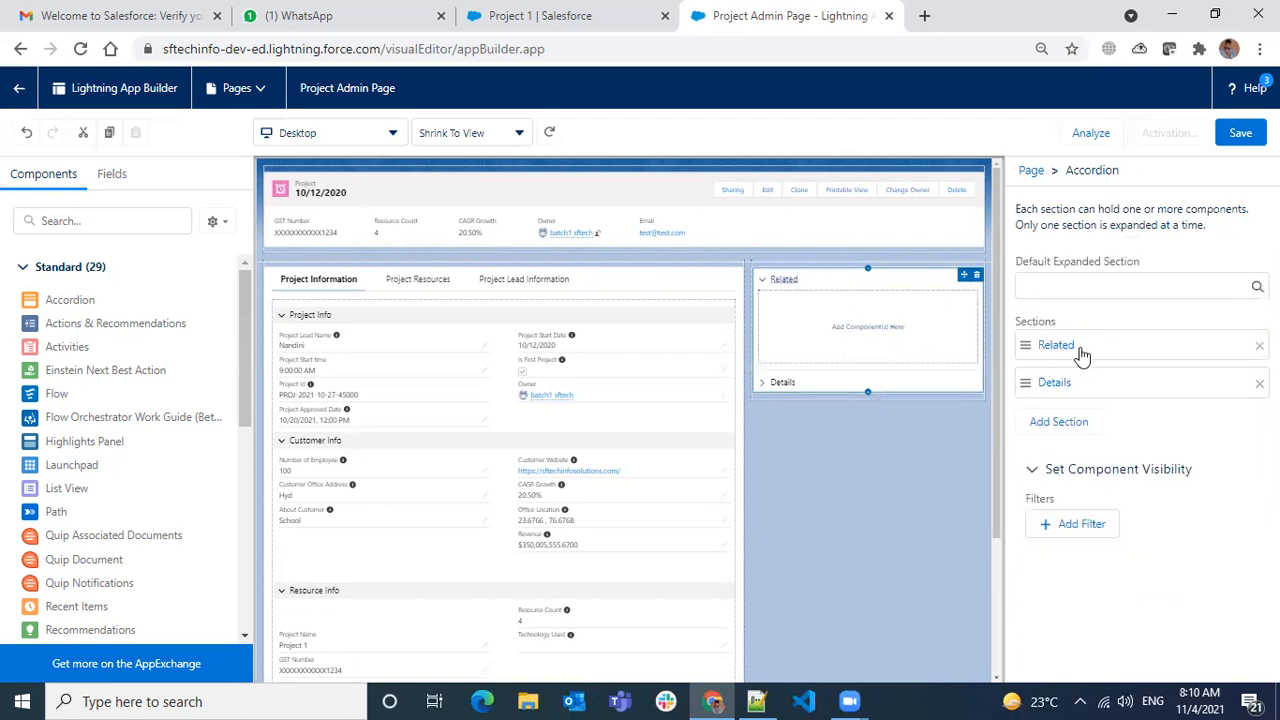
{"action": "left_click", "coordinate": [1259, 345]}
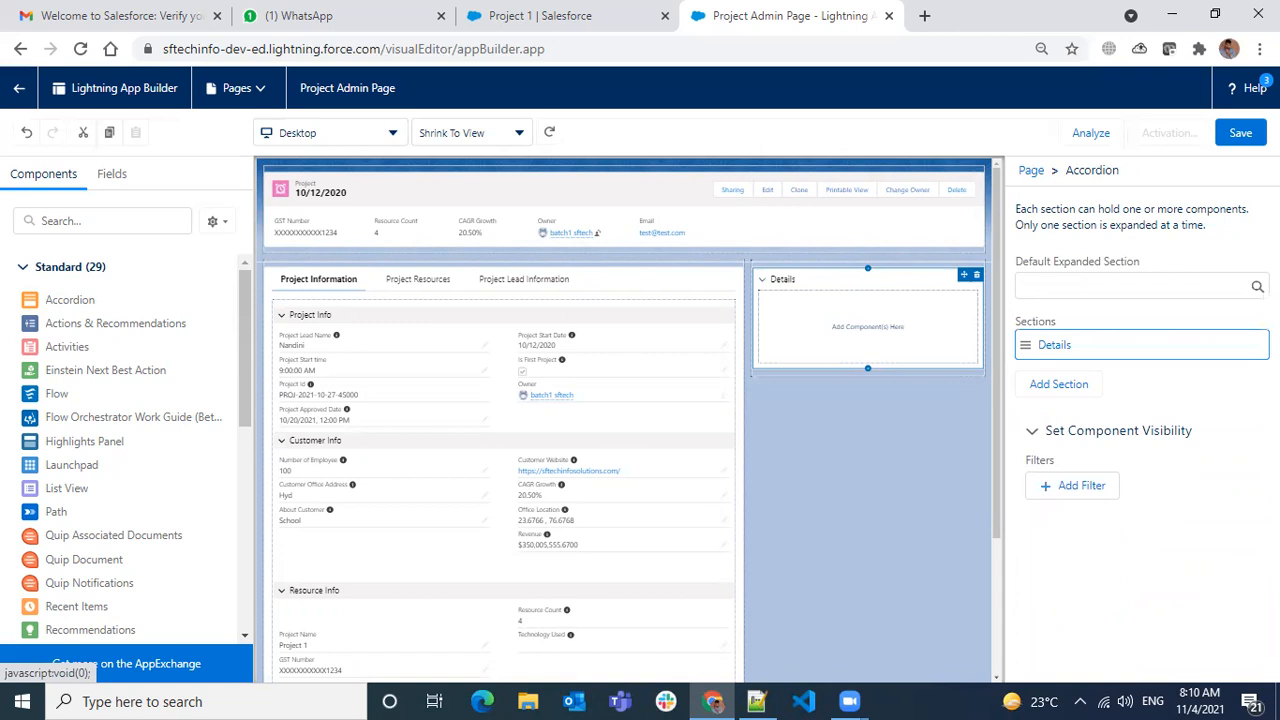
{"action": "left_click", "coordinate": [1062, 356]}
{"action": "left_click", "coordinate": [754, 366]}
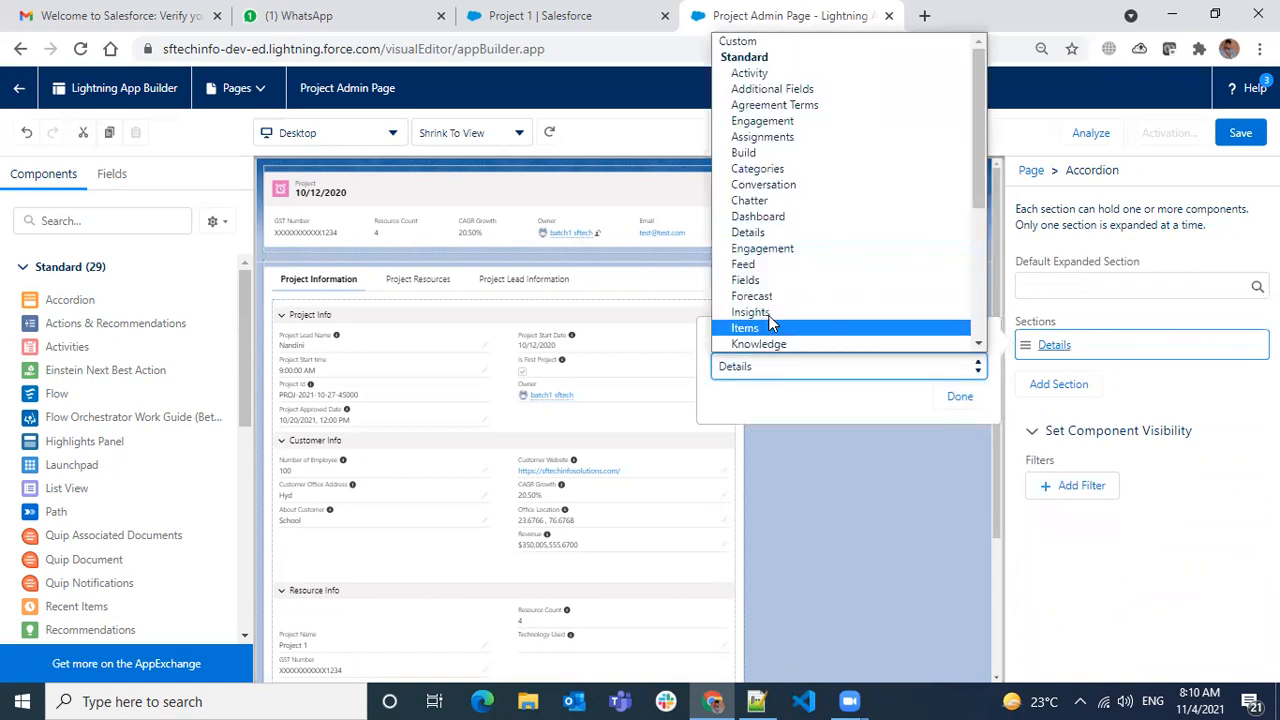
{"action": "left_click", "coordinate": [754, 44]}
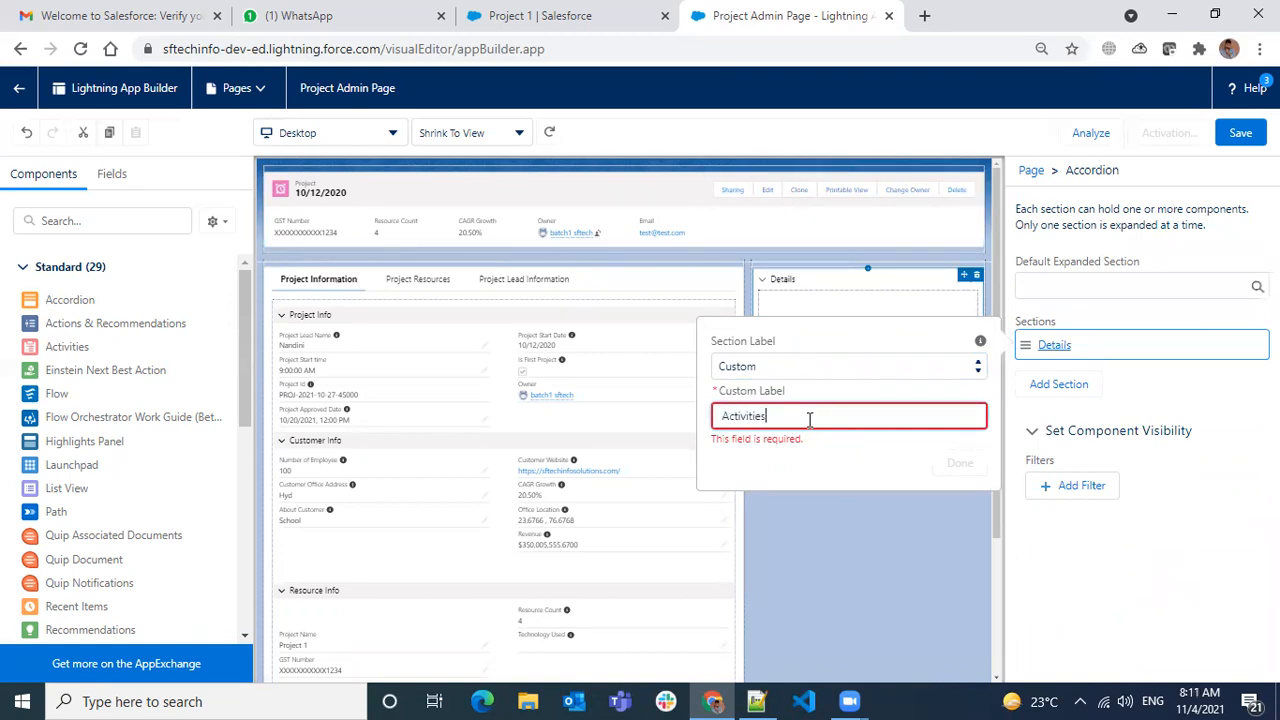
- Label the remaining section 'Activities' and search the components list for 'act'
{"action": "type", "text": "Activities"}
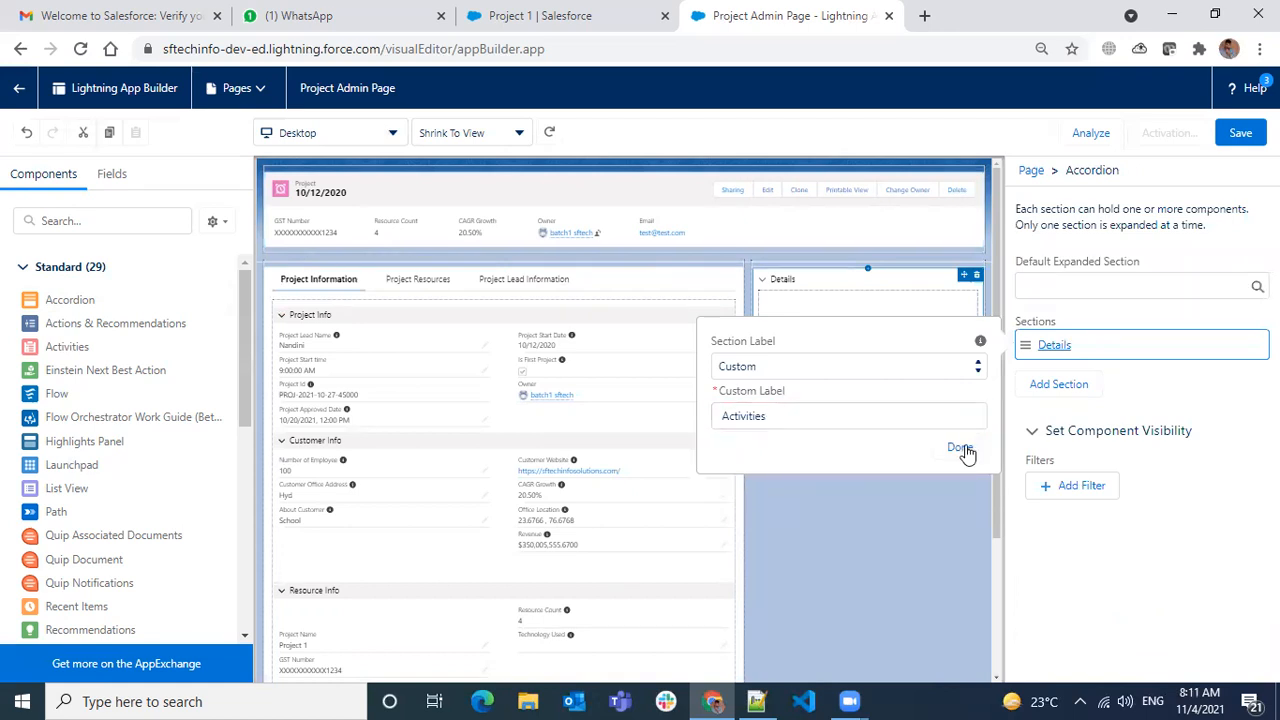
{"action": "left_click", "coordinate": [962, 460]}
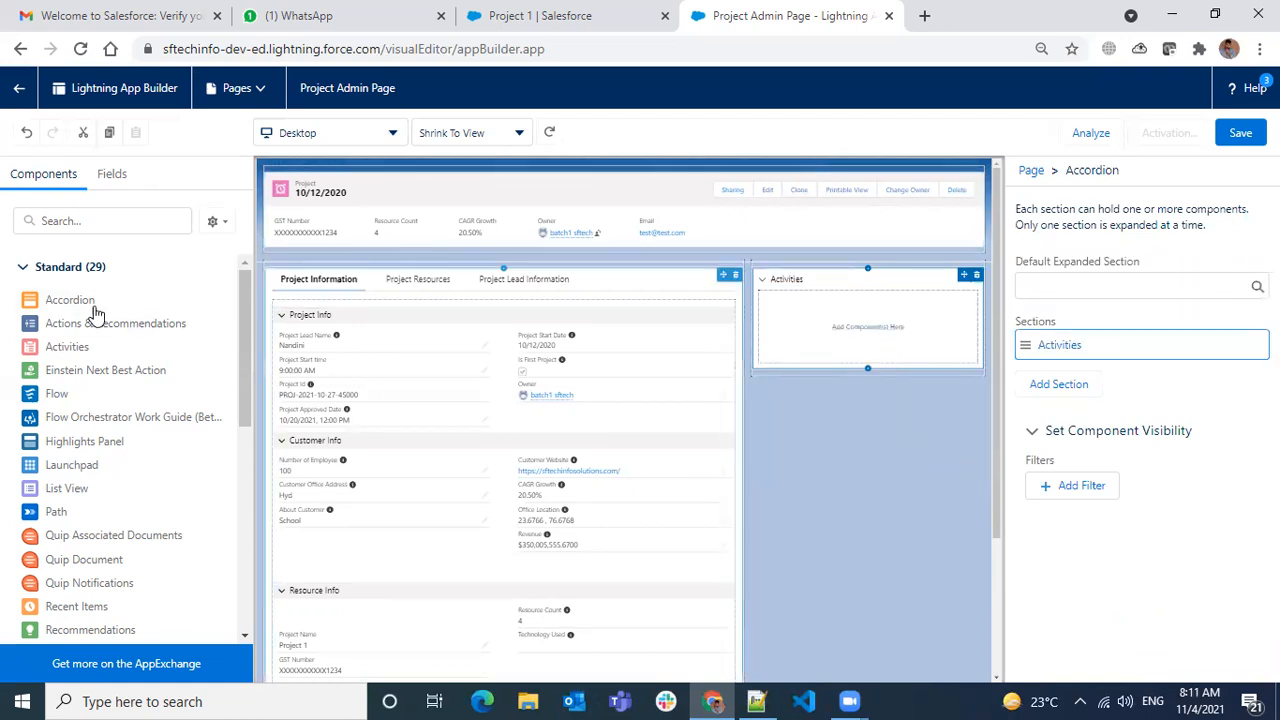
{"action": "left_click", "coordinate": [104, 222]}
{"action": "type", "text": "acti"}
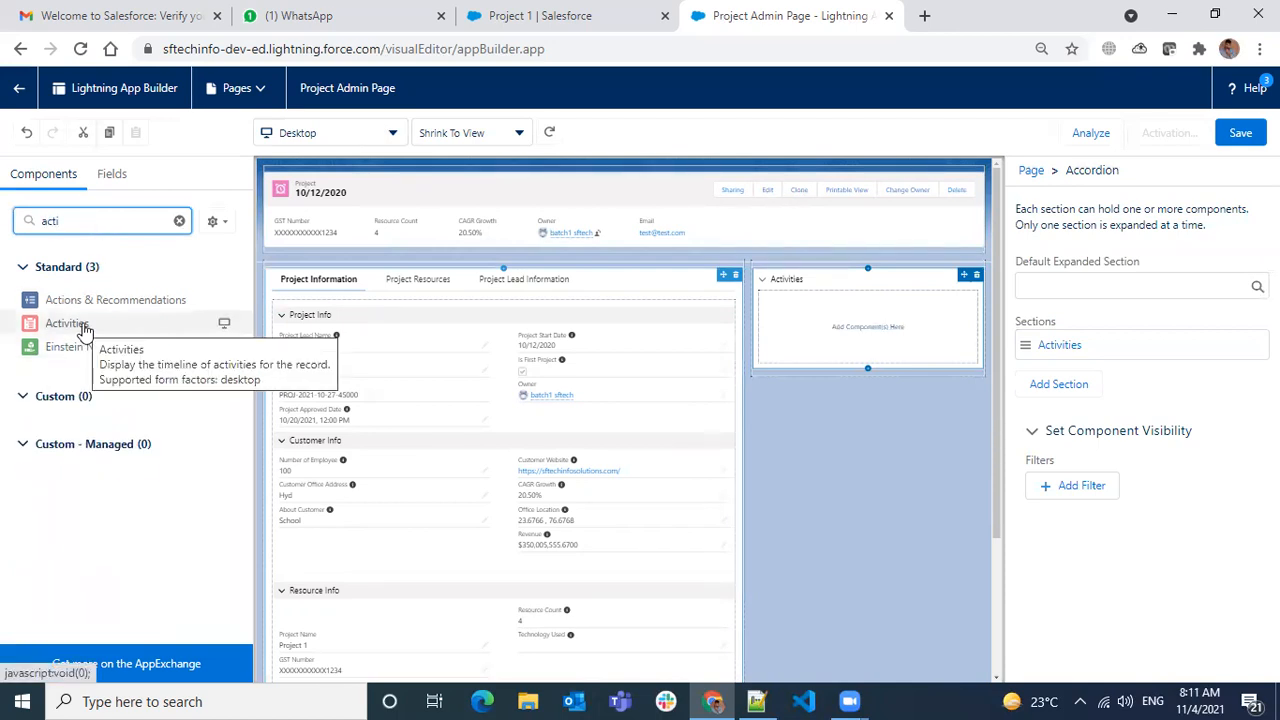
- Drag the Activities timeline component into the accordion's Activities section
{"action": "left_click_drag", "start_coordinate": [80, 323], "coordinate": [866, 337]}
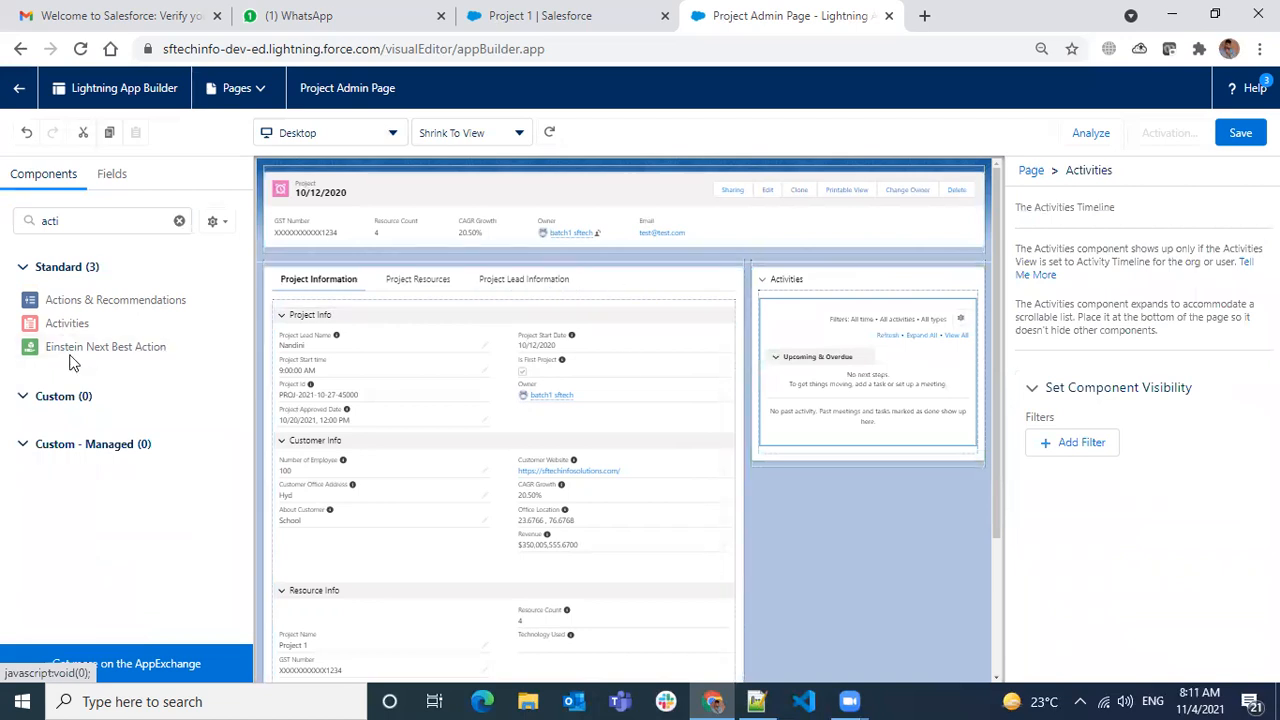
{"action": "double_click", "coordinate": [105, 220]}
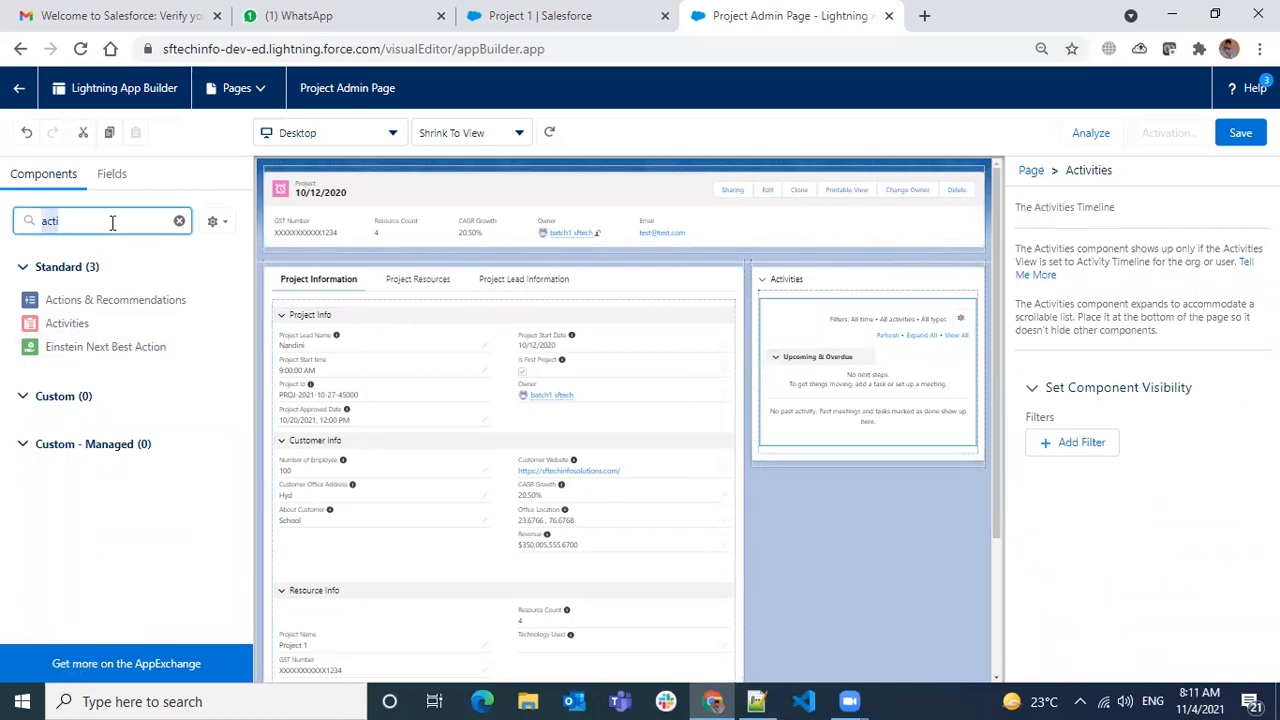
- Add a second accordion section and label it Tasks
{"action": "left_click", "coordinate": [840, 285]}
{"action": "left_click", "coordinate": [1060, 384]}
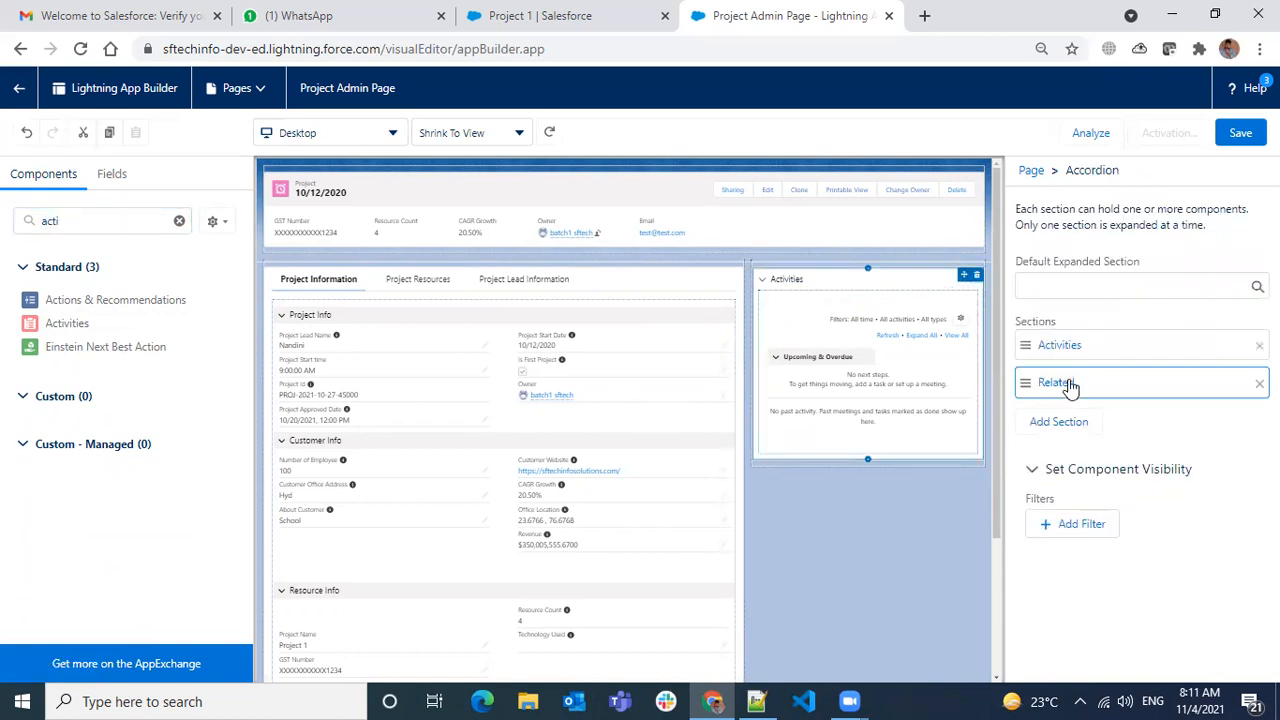
{"action": "left_click", "coordinate": [1056, 381]}
{"action": "left_click", "coordinate": [847, 405]}
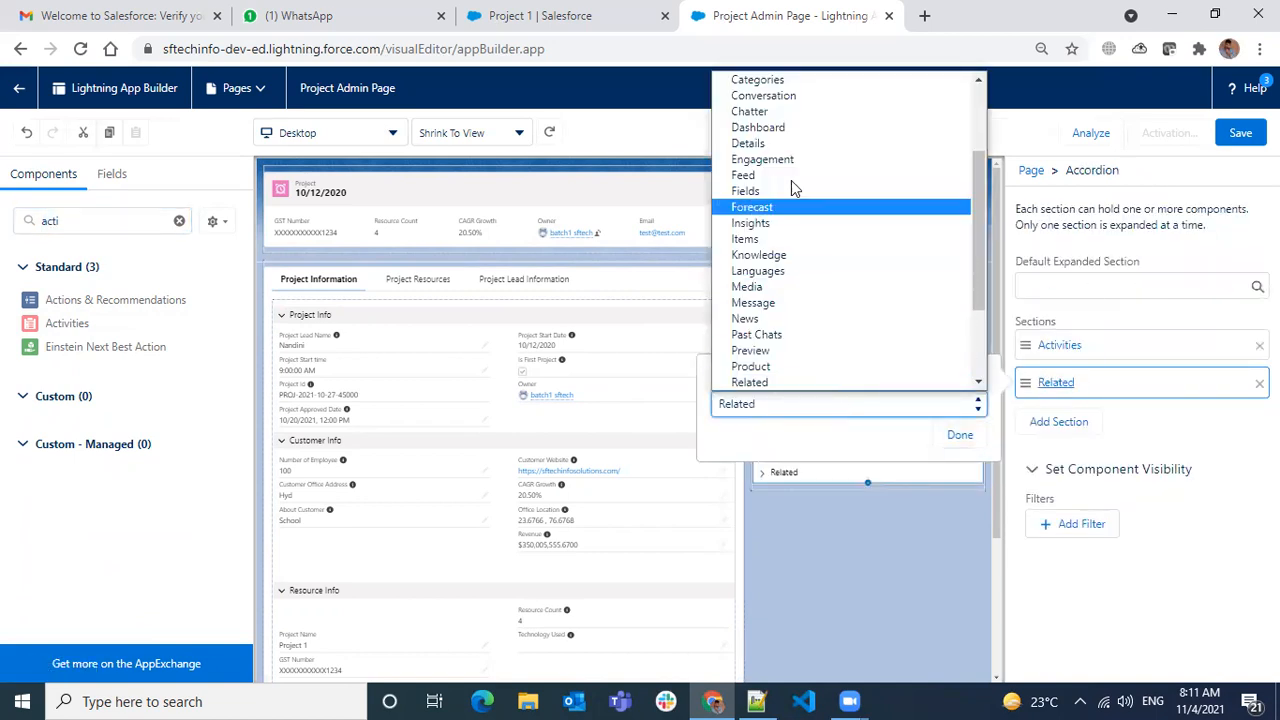
{"action": "scroll", "coordinate": [786, 206], "scroll_direction": "up", "scroll_amount": 3}
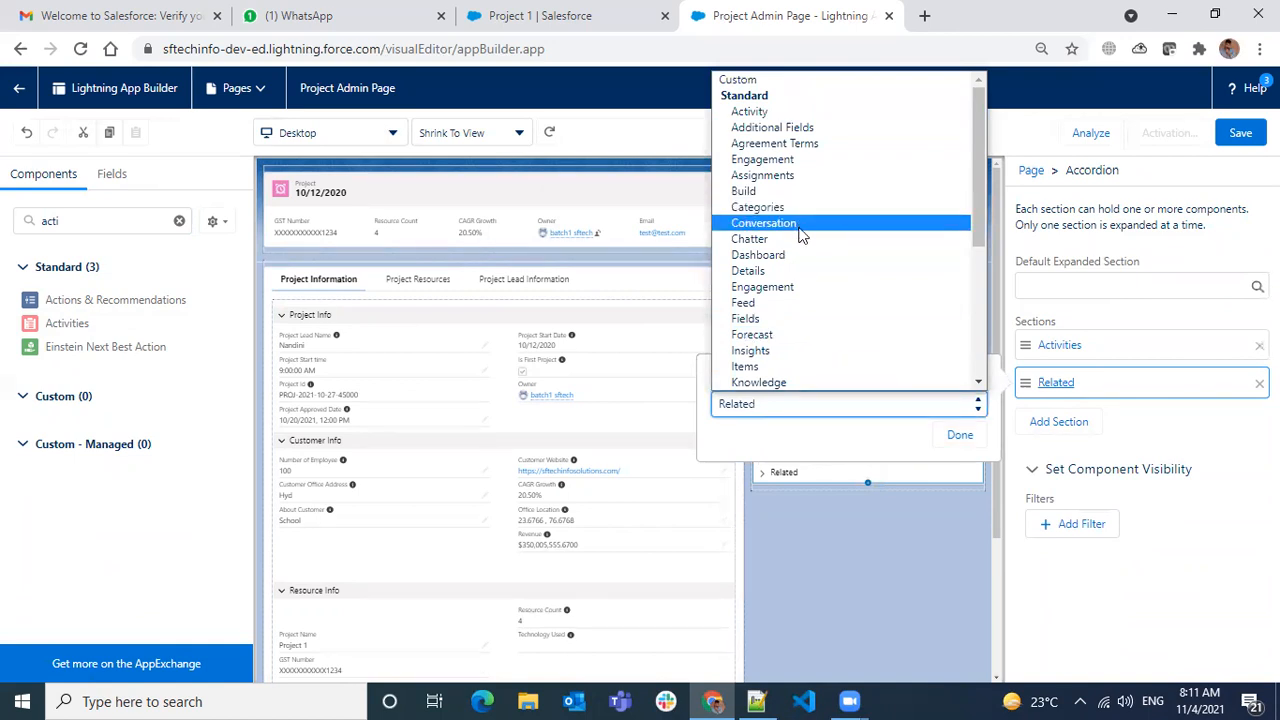
{"action": "scroll", "coordinate": [798, 234], "scroll_direction": "down", "scroll_amount": 5}
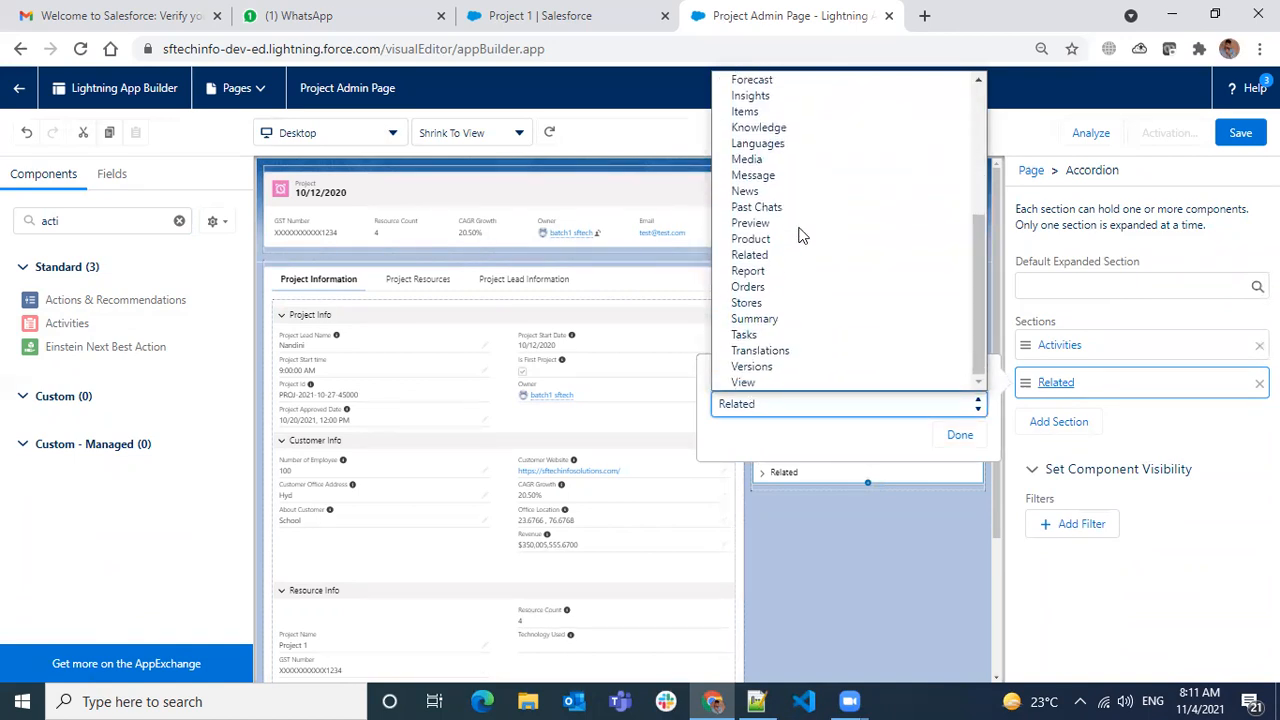
{"action": "left_click", "coordinate": [779, 337]}
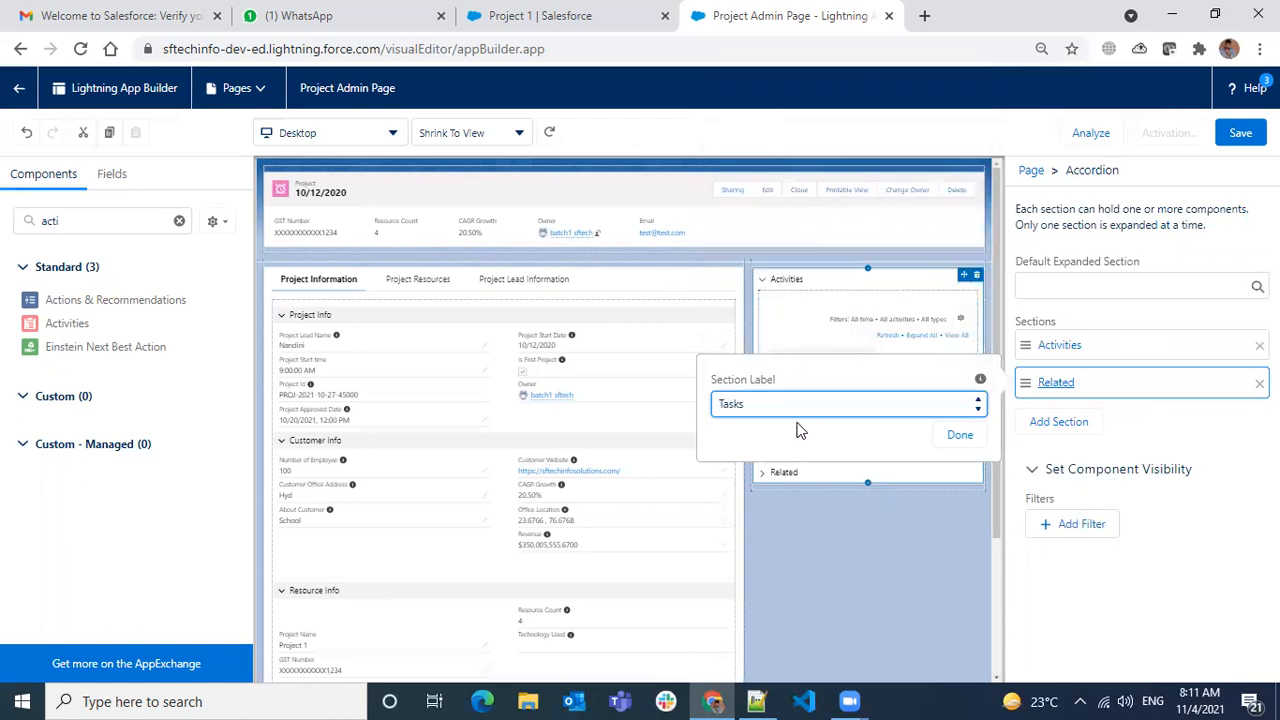
{"action": "left_click", "coordinate": [961, 437]}
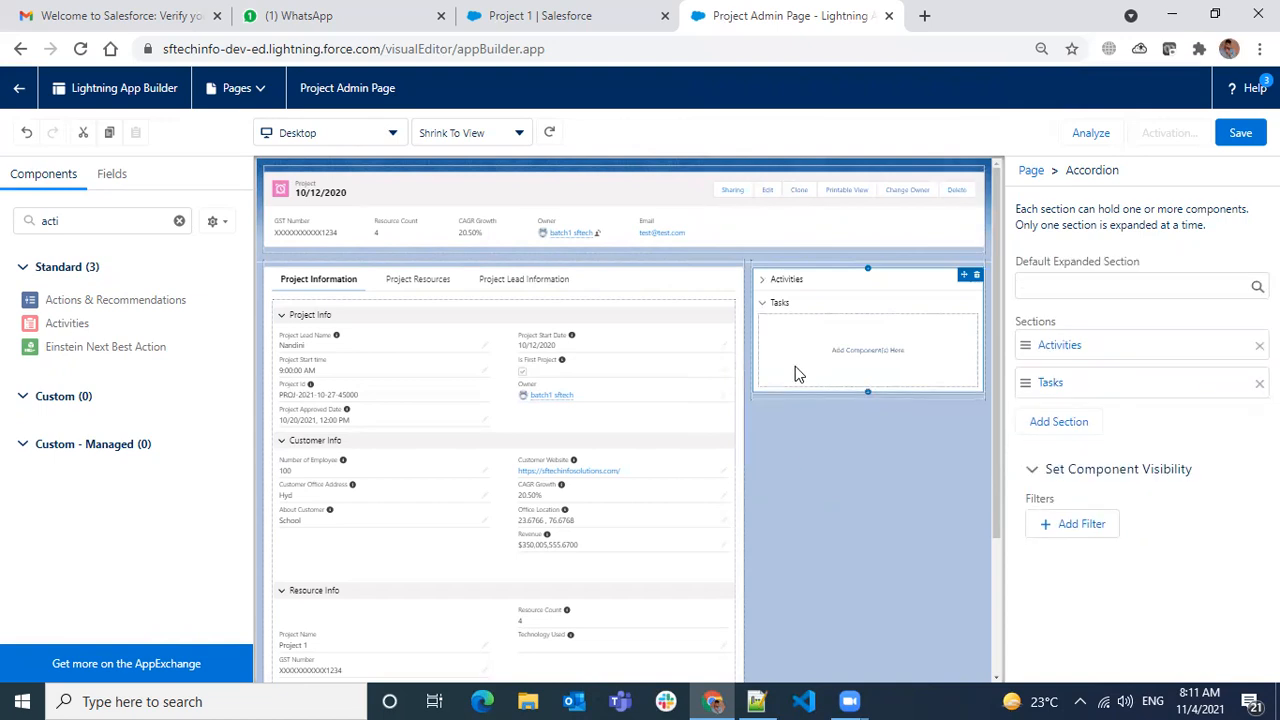
- Clear the component search so all components are listed again
{"action": "double_click", "coordinate": [97, 222]}
{"action": "key", "text": "BackSpace"}
{"action": "type", "text": "tas"}
{"action": "key", "text": "BackSpace"}
{"action": "key", "text": "BackSpace"}
{"action": "key", "text": "BackSpace"}
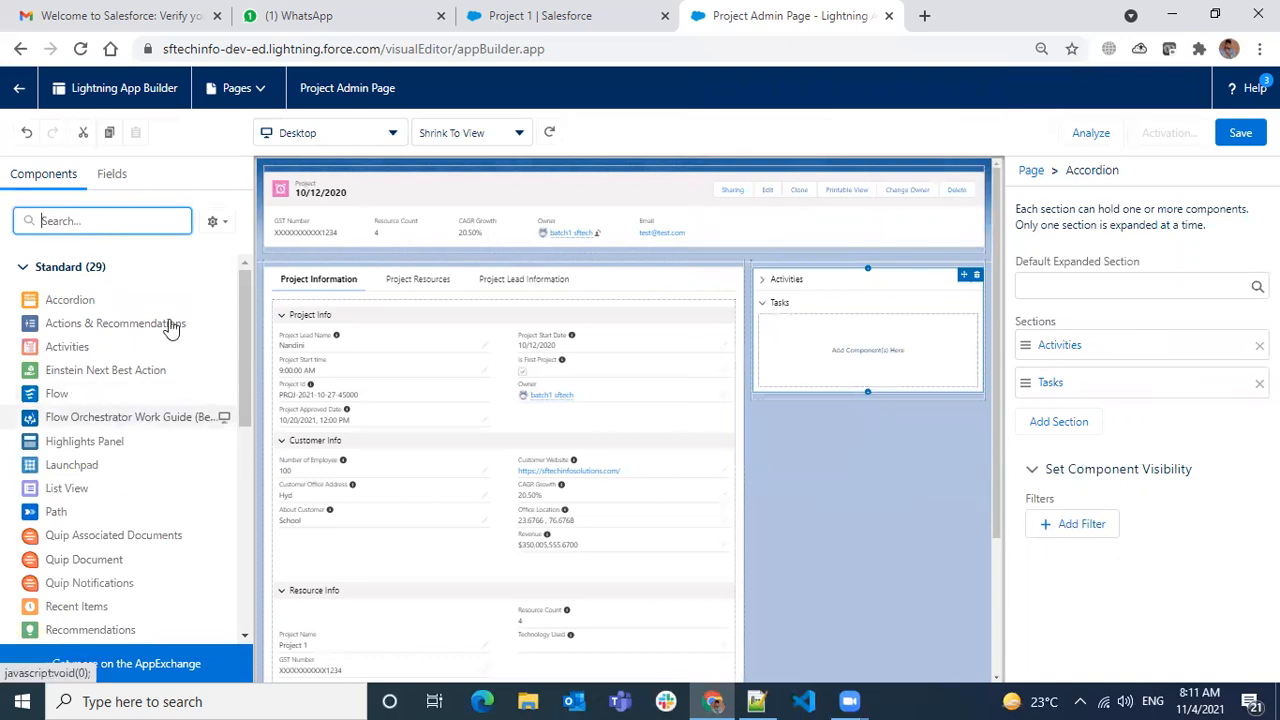
{"action": "left_click", "coordinate": [113, 175]}
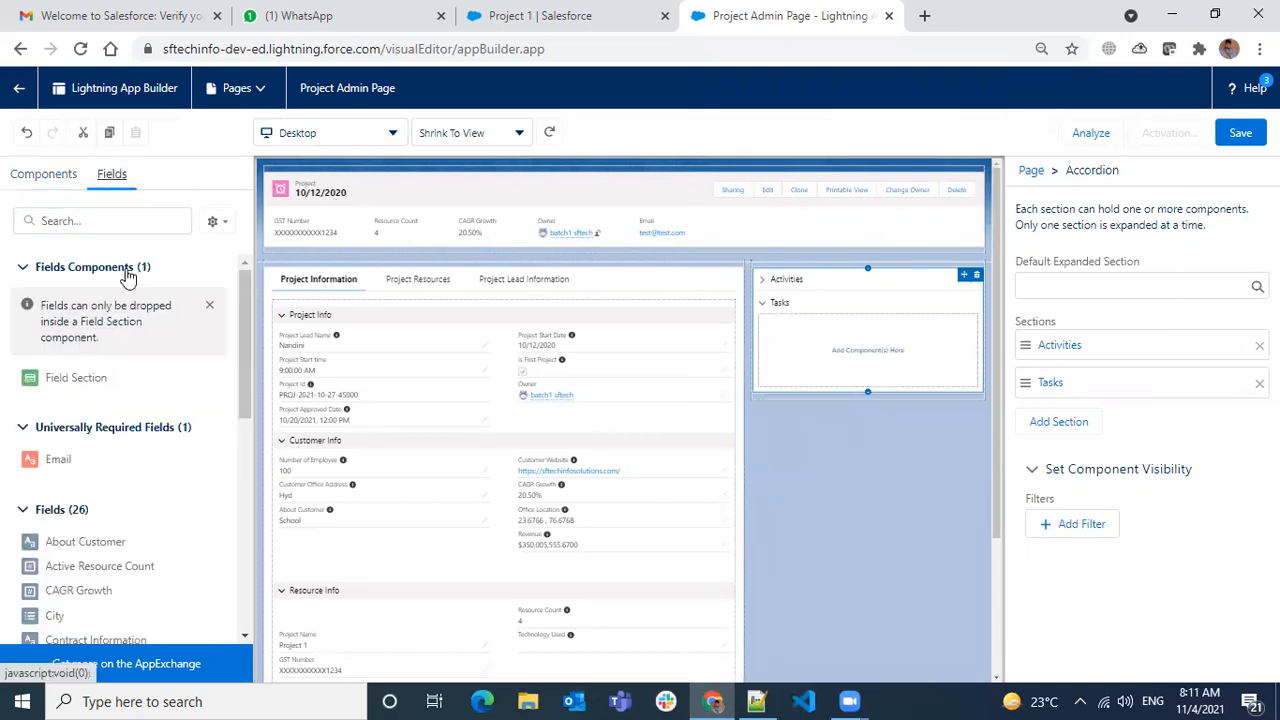
{"action": "scroll", "coordinate": [212, 409], "scroll_direction": "down", "scroll_amount": 1}
{"action": "scroll", "coordinate": [214, 414], "scroll_direction": "up", "scroll_amount": 1}
{"action": "scroll", "coordinate": [161, 390], "scroll_direction": "down", "scroll_amount": 5}
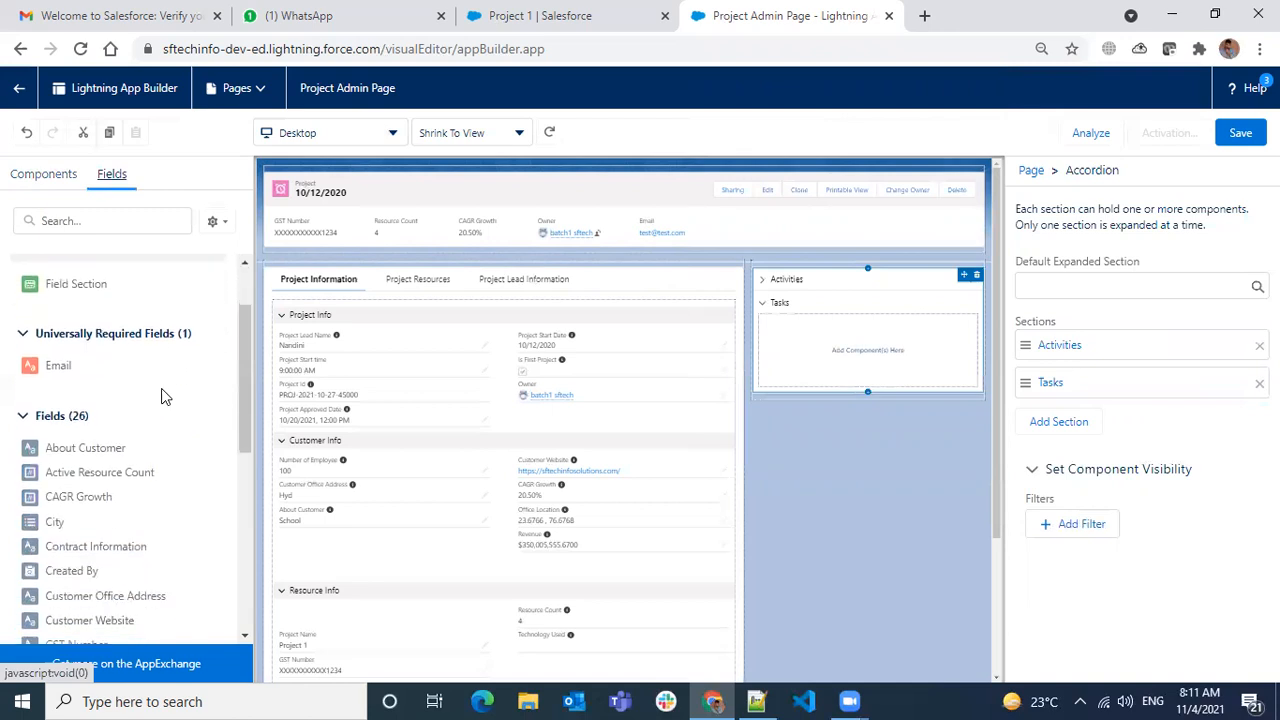
{"action": "scroll", "coordinate": [163, 398], "scroll_direction": "up", "scroll_amount": 5}
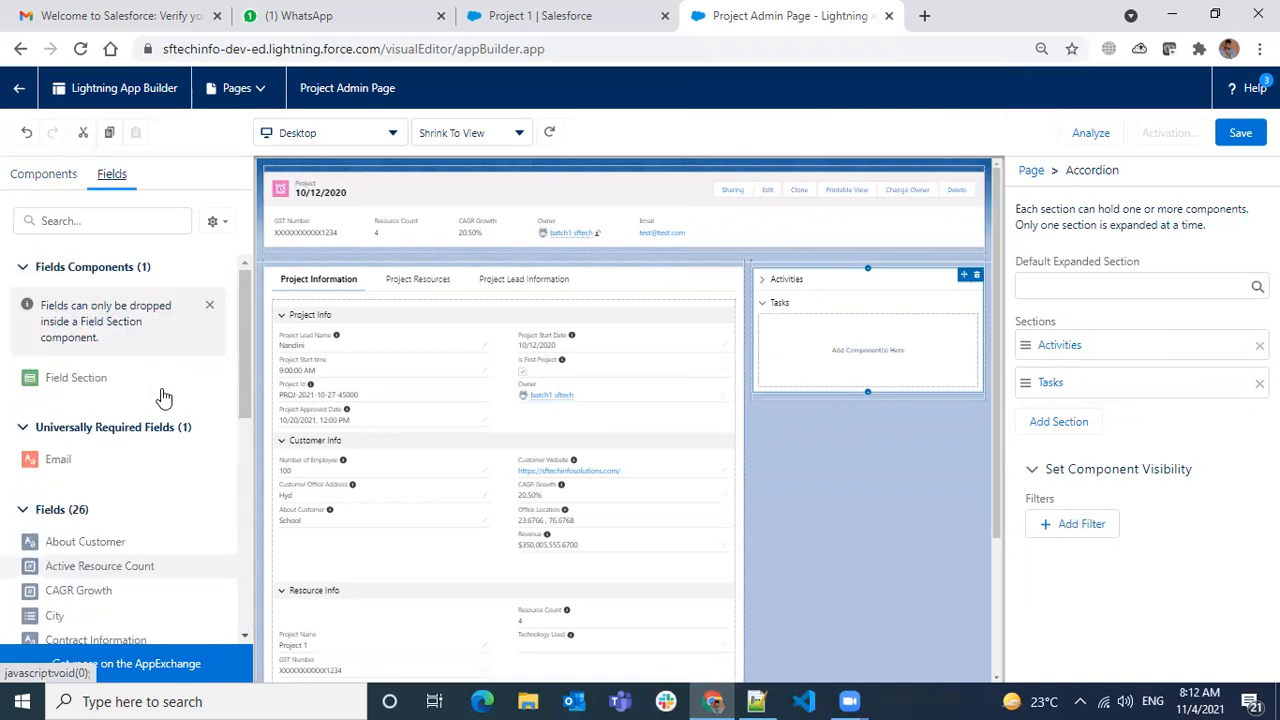
{"action": "left_click", "coordinate": [45, 176]}
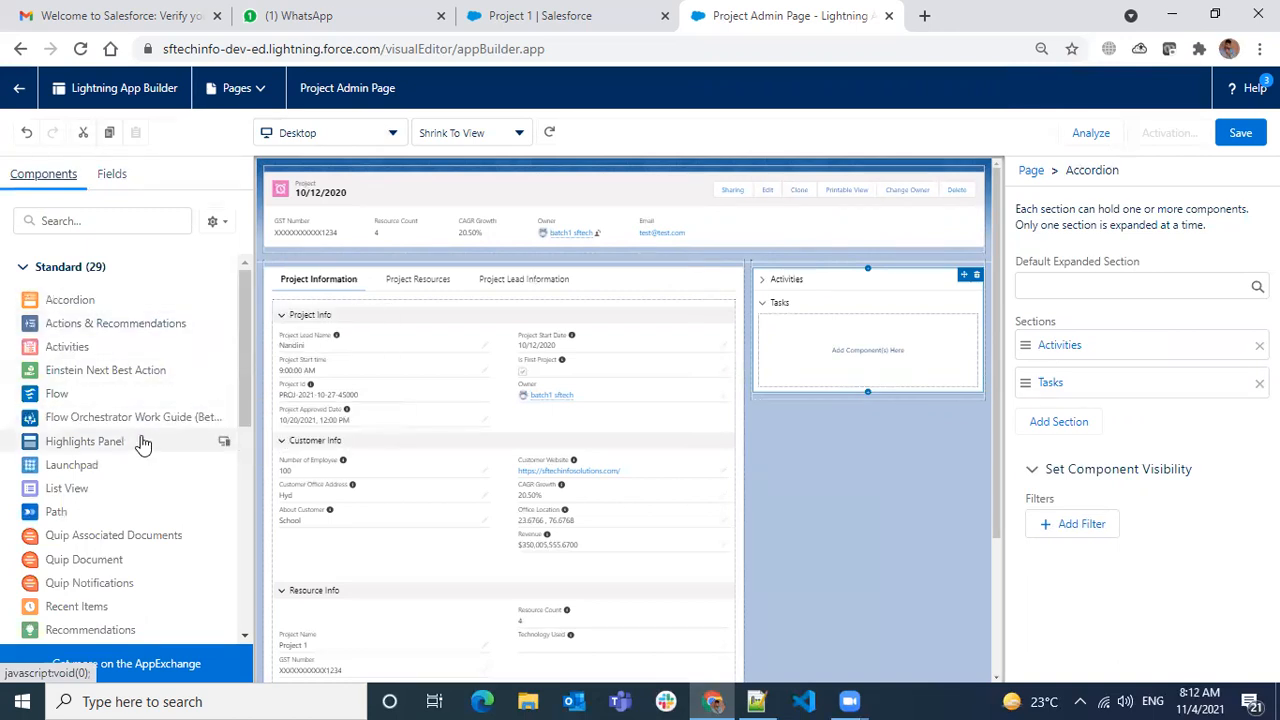
{"action": "scroll", "coordinate": [163, 394], "scroll_direction": "down", "scroll_amount": 1}
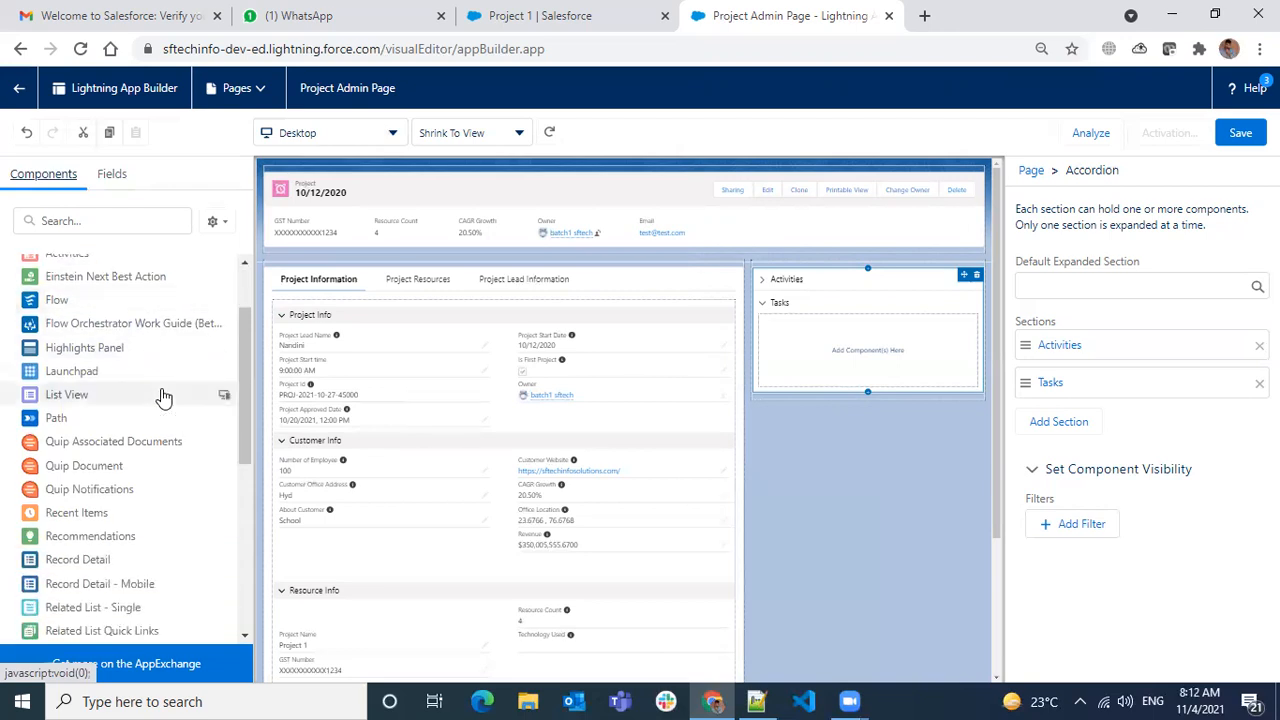
{"action": "scroll", "coordinate": [164, 397], "scroll_direction": "down", "scroll_amount": 1}
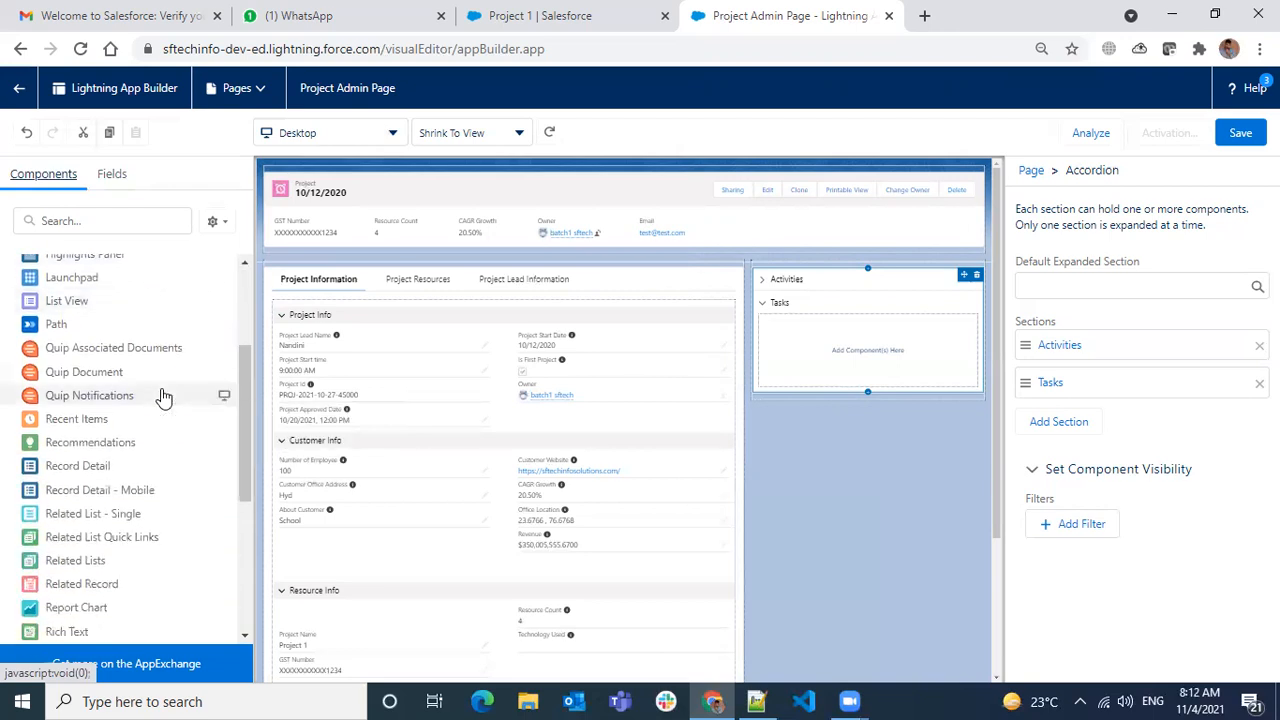
{"action": "scroll", "coordinate": [164, 397], "scroll_direction": "down", "scroll_amount": 1}
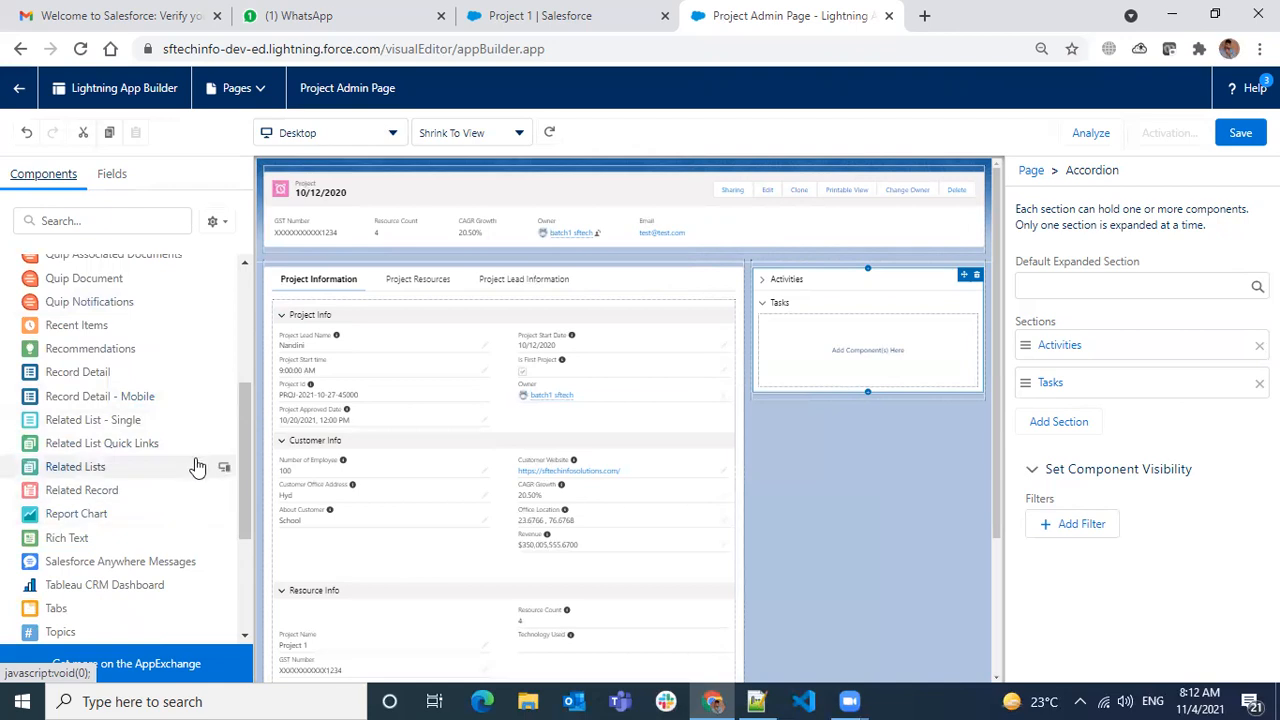
{"action": "scroll", "coordinate": [186, 437], "scroll_direction": "down", "scroll_amount": 1}
{"action": "scroll", "coordinate": [188, 435], "scroll_direction": "down", "scroll_amount": 1}
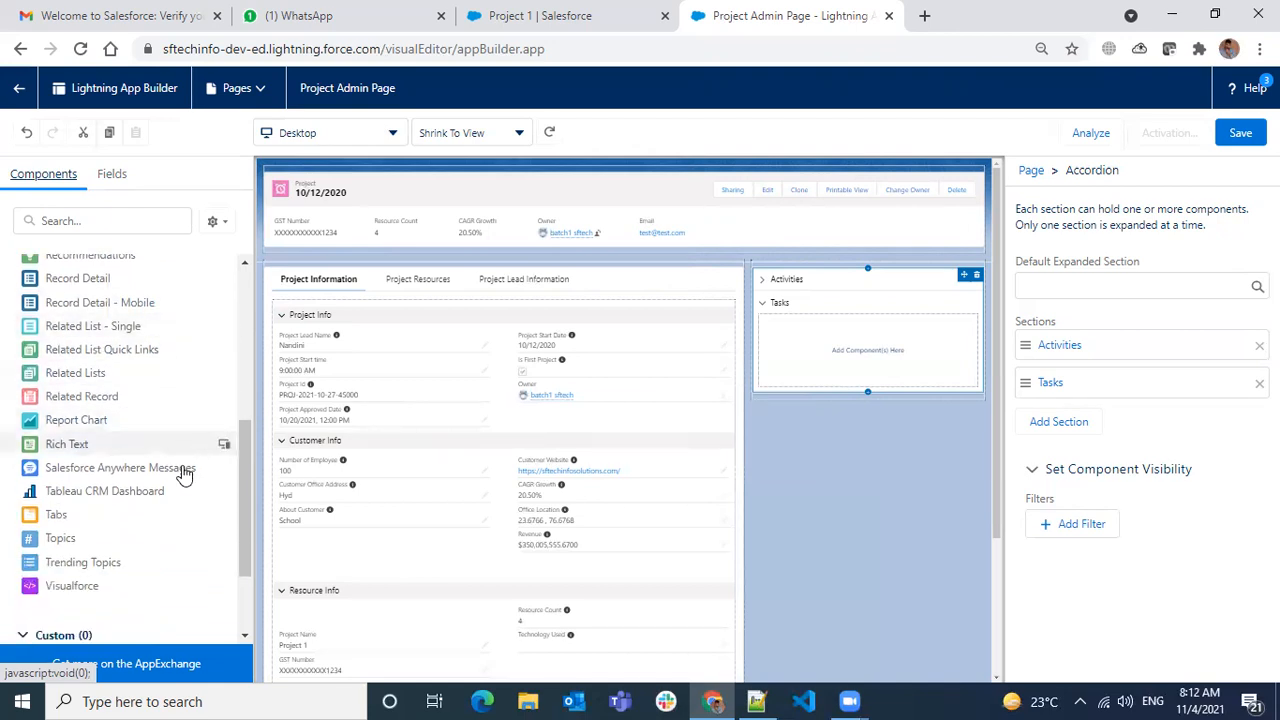
{"action": "left_click_drag", "start_coordinate": [248, 485], "coordinate": [283, 289]}
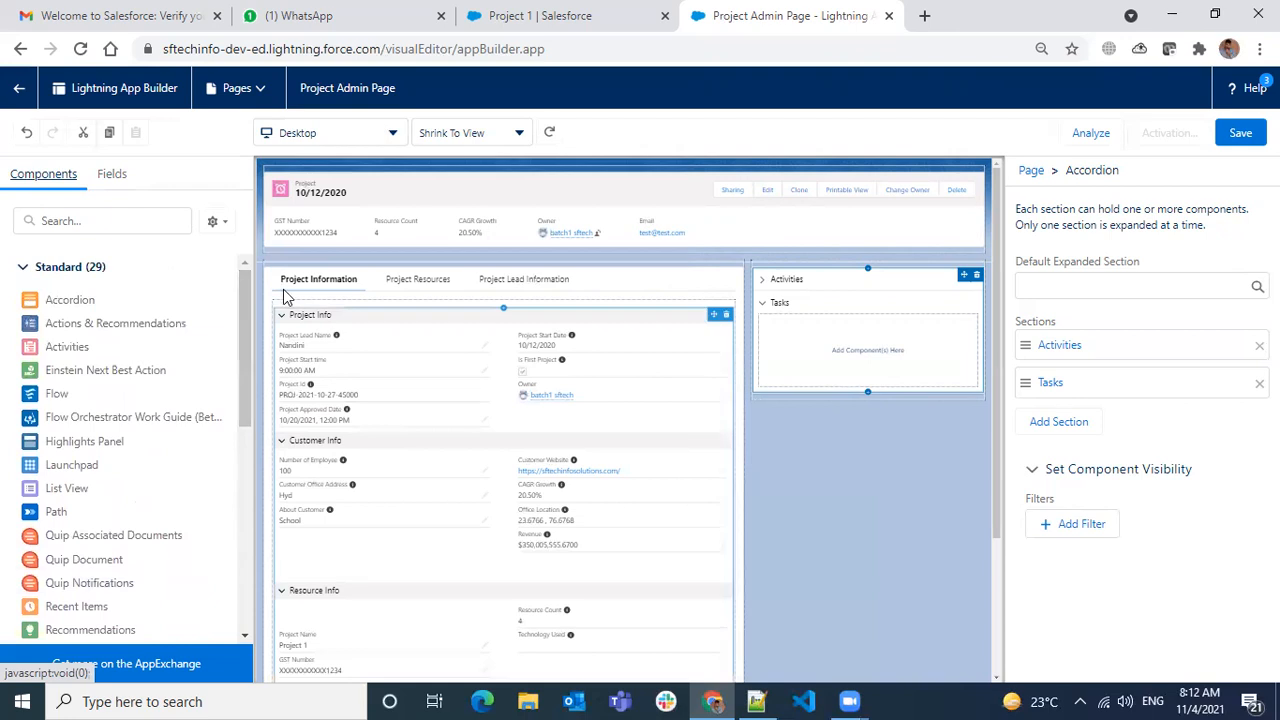
{"action": "left_click", "coordinate": [106, 176]}
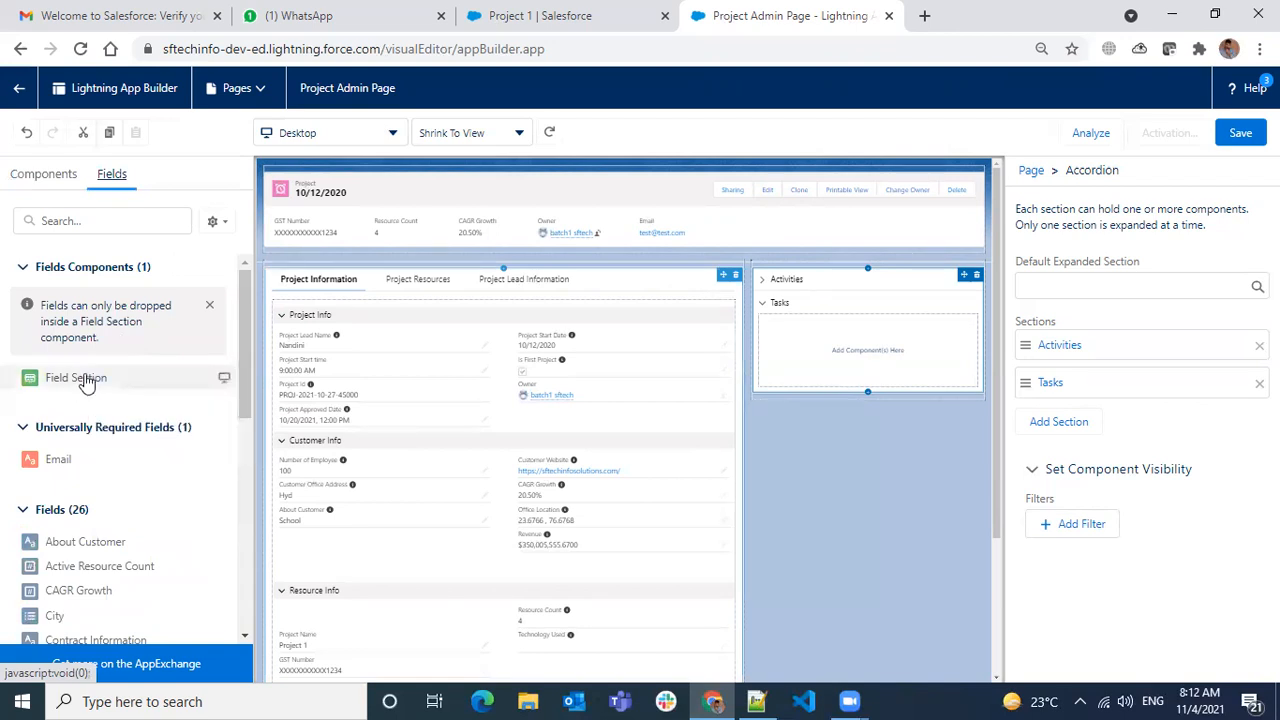
- Drop a Field Section into the Tasks section, switch it to 1 column, then back to 2
{"action": "left_click_drag", "start_coordinate": [72, 383], "coordinate": [837, 360]}
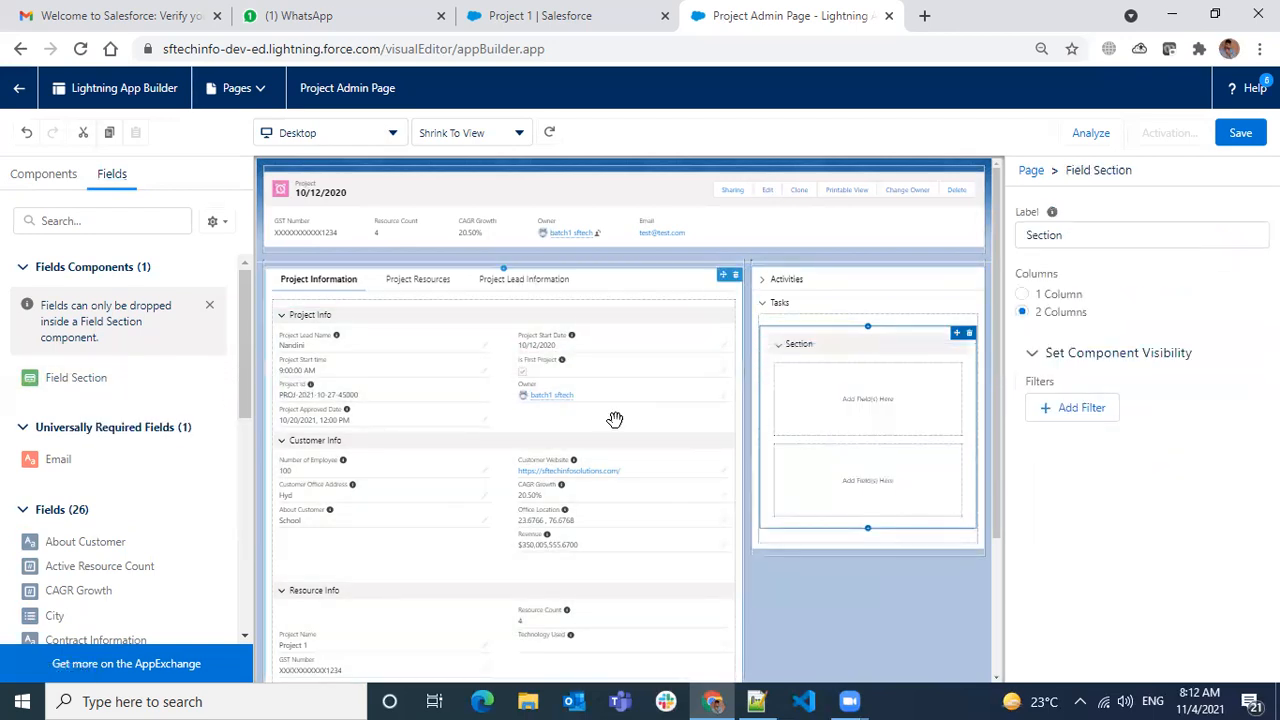
{"action": "left_click", "coordinate": [1024, 294]}
{"action": "left_click", "coordinate": [1045, 316]}
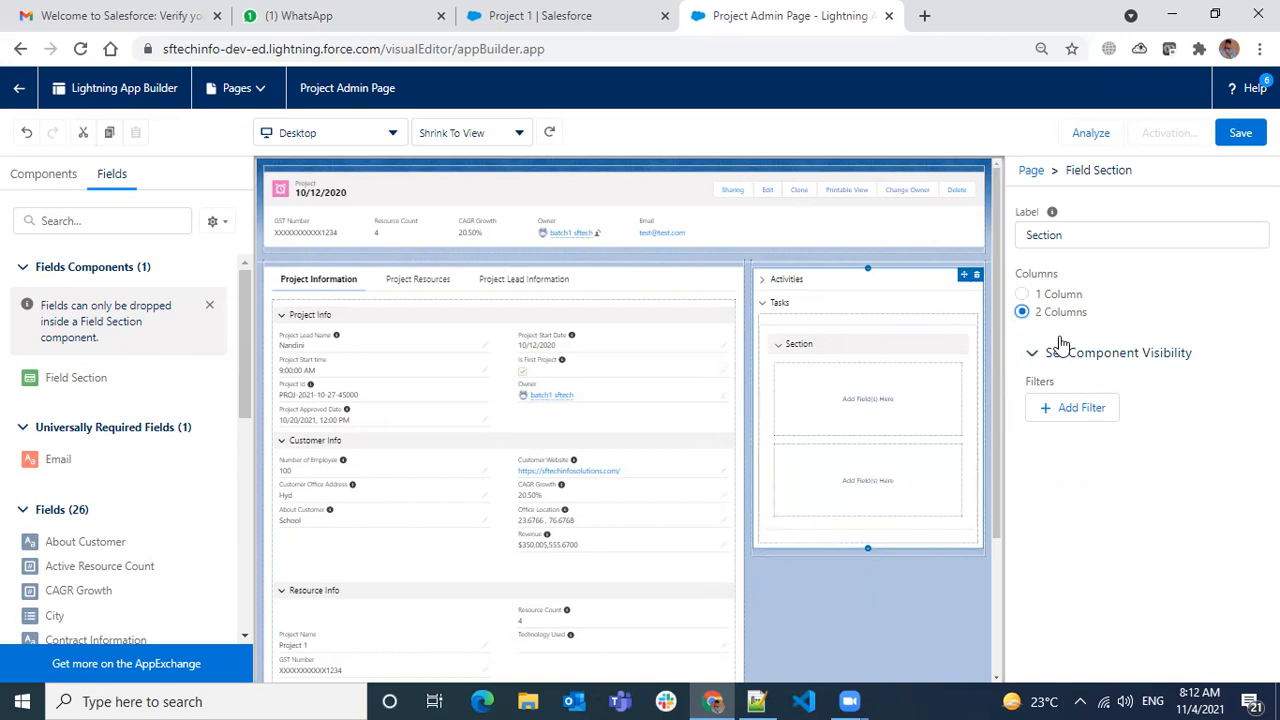
{"action": "scroll", "coordinate": [131, 510], "scroll_direction": "down", "scroll_amount": 1}
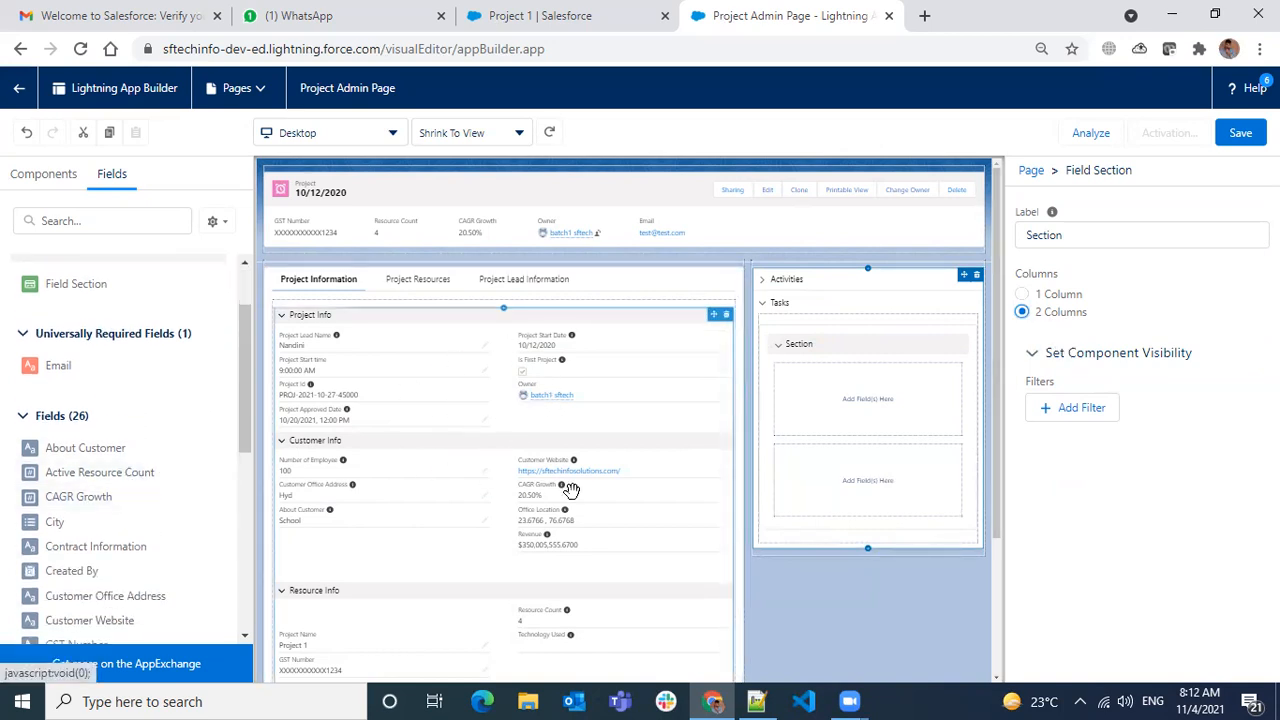
{"action": "scroll", "coordinate": [459, 380], "scroll_direction": "down", "scroll_amount": 1}
{"action": "scroll", "coordinate": [446, 631], "scroll_direction": "down", "scroll_amount": 1}
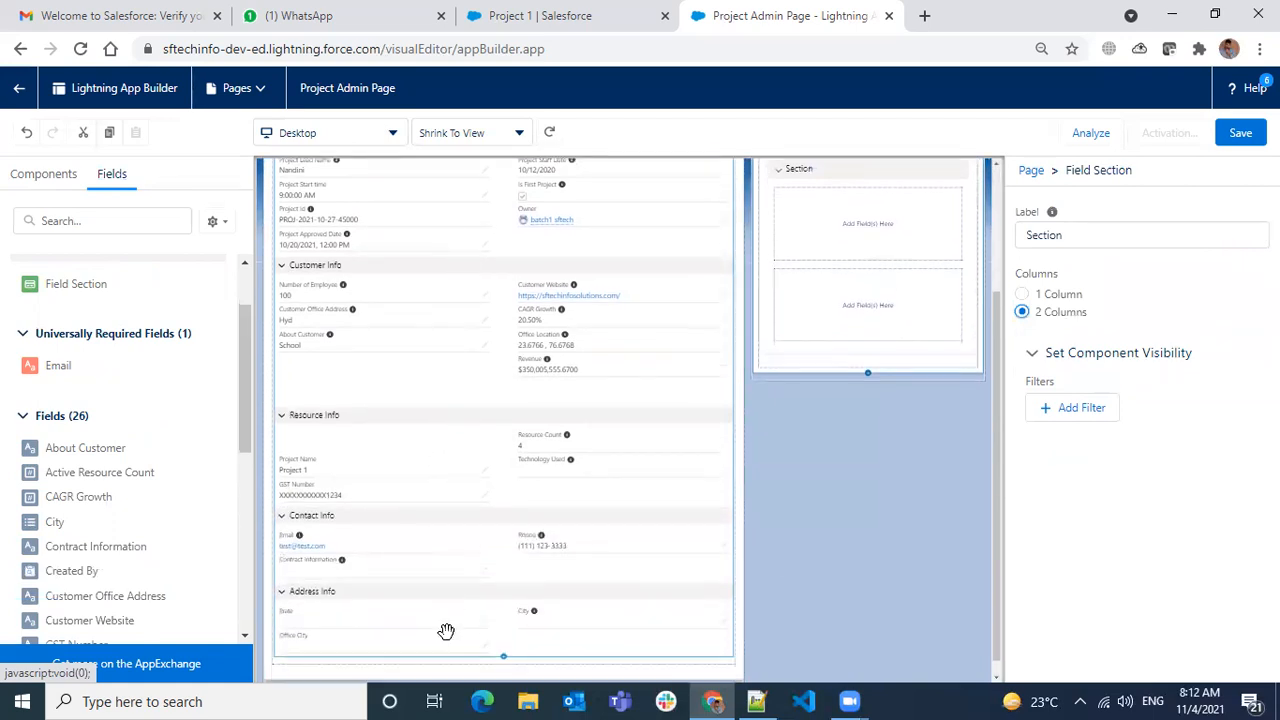
{"action": "scroll", "coordinate": [444, 620], "scroll_direction": "up", "scroll_amount": 2}
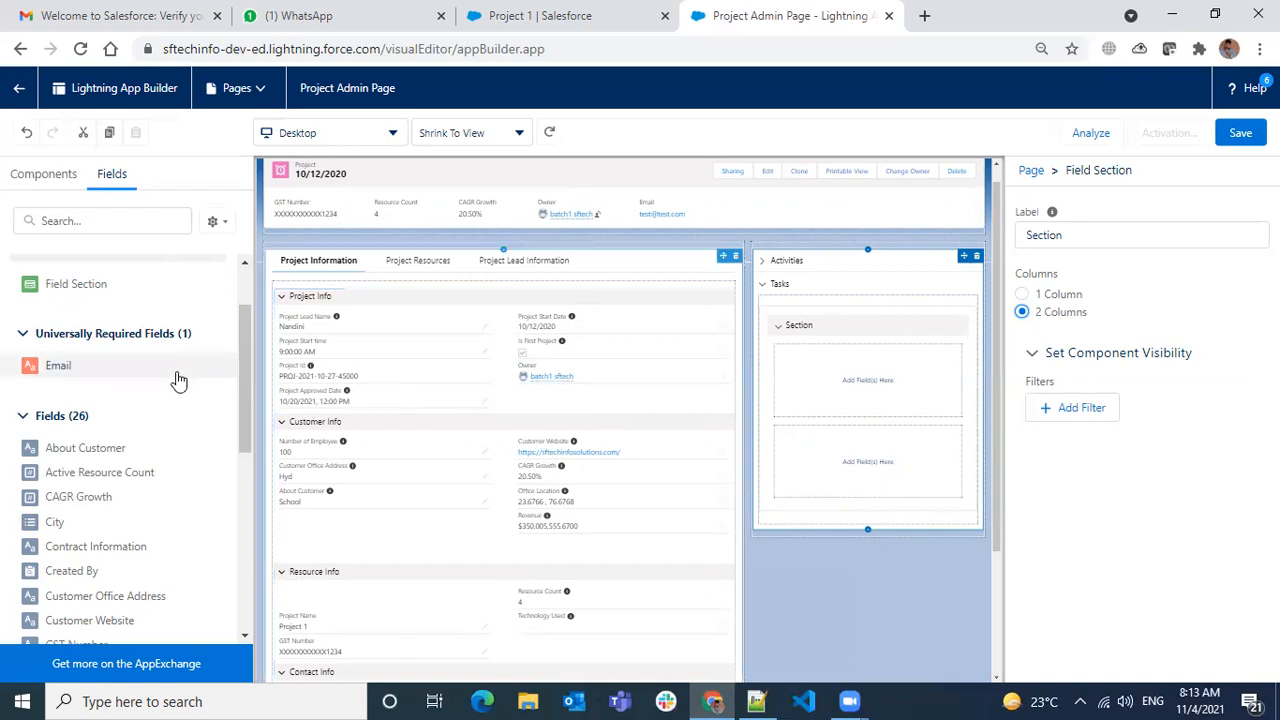
{"action": "scroll", "coordinate": [136, 388], "scroll_direction": "up", "scroll_amount": 2}
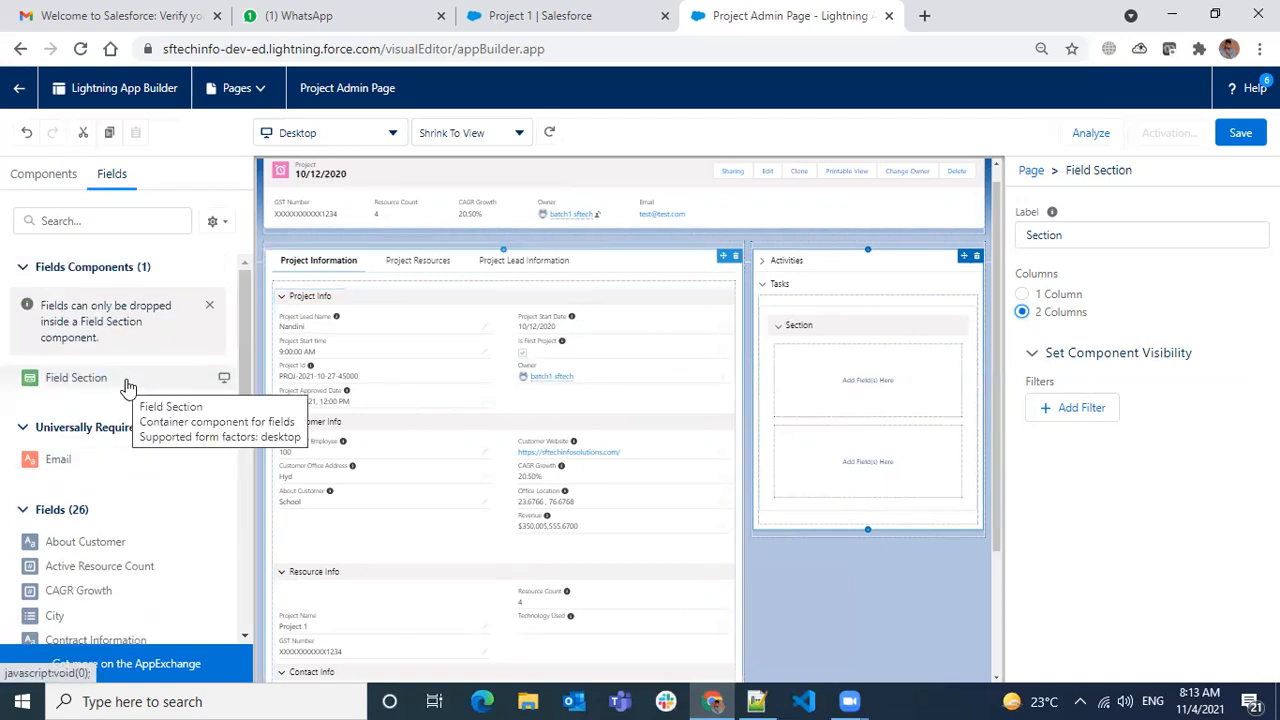
{"action": "scroll", "coordinate": [128, 387], "scroll_direction": "down", "scroll_amount": 3}
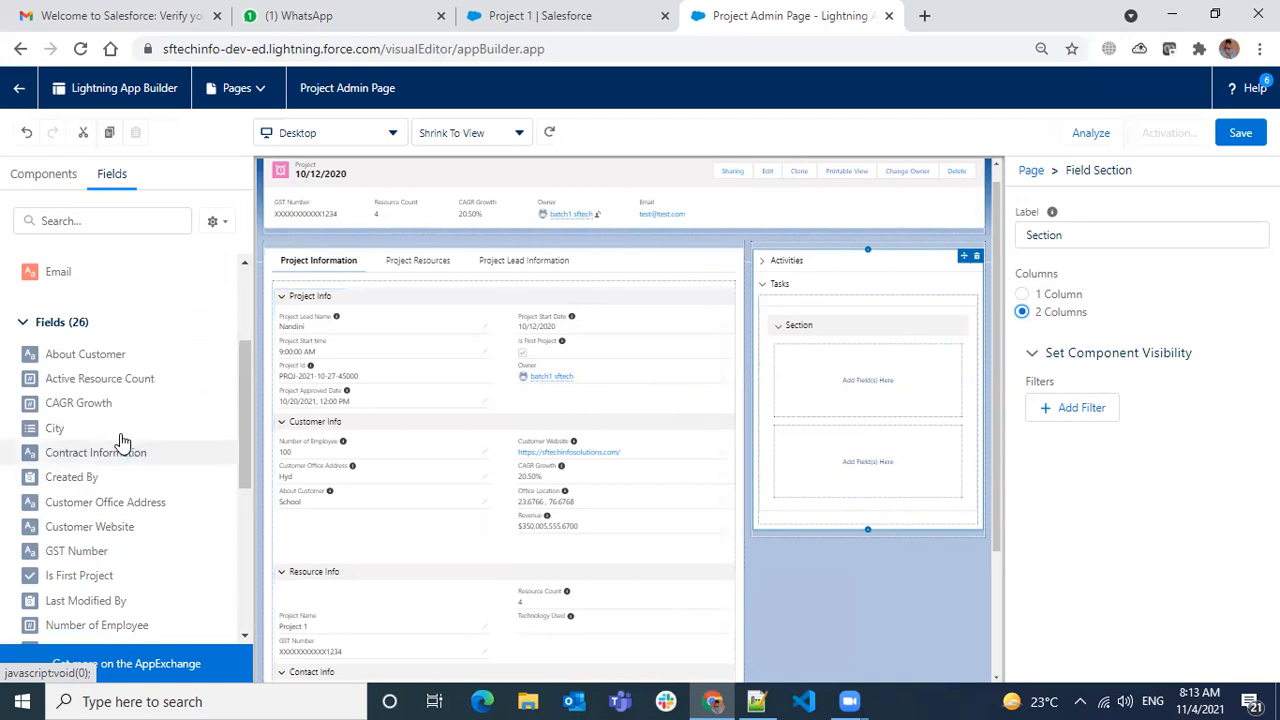
{"action": "scroll", "coordinate": [128, 455], "scroll_direction": "down", "scroll_amount": 4}
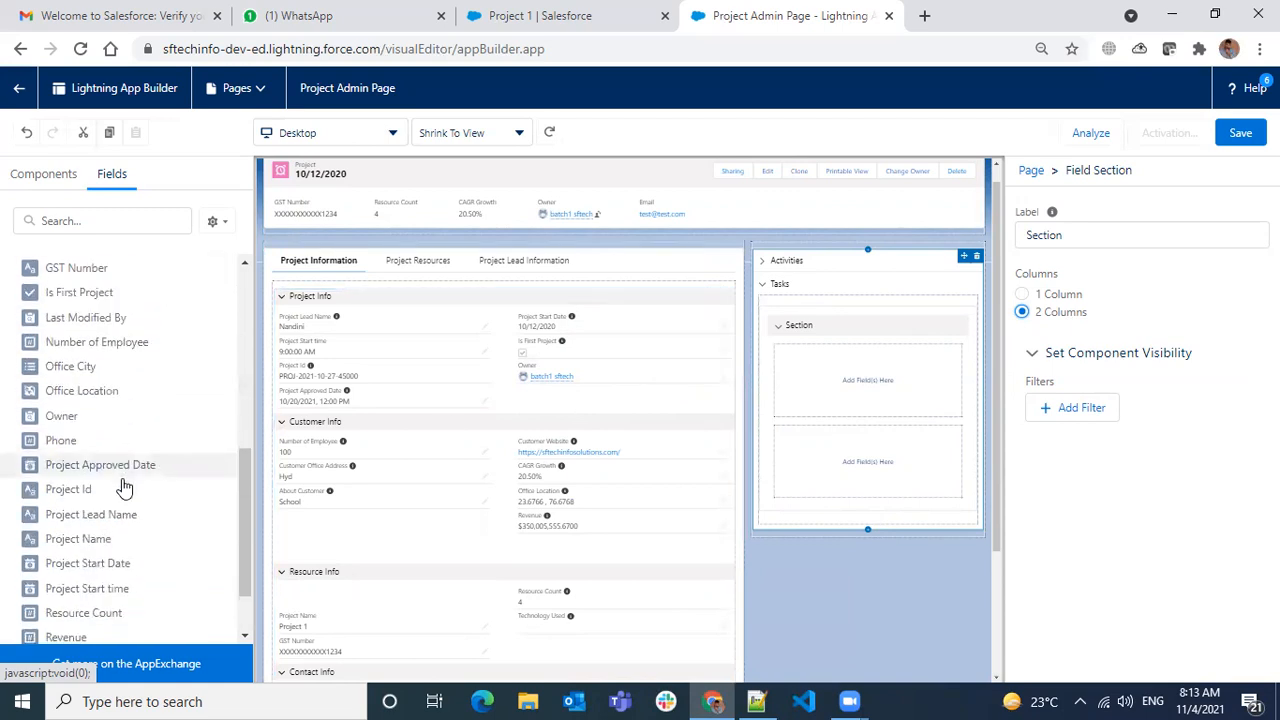
{"action": "scroll", "coordinate": [123, 487], "scroll_direction": "down", "scroll_amount": 1}
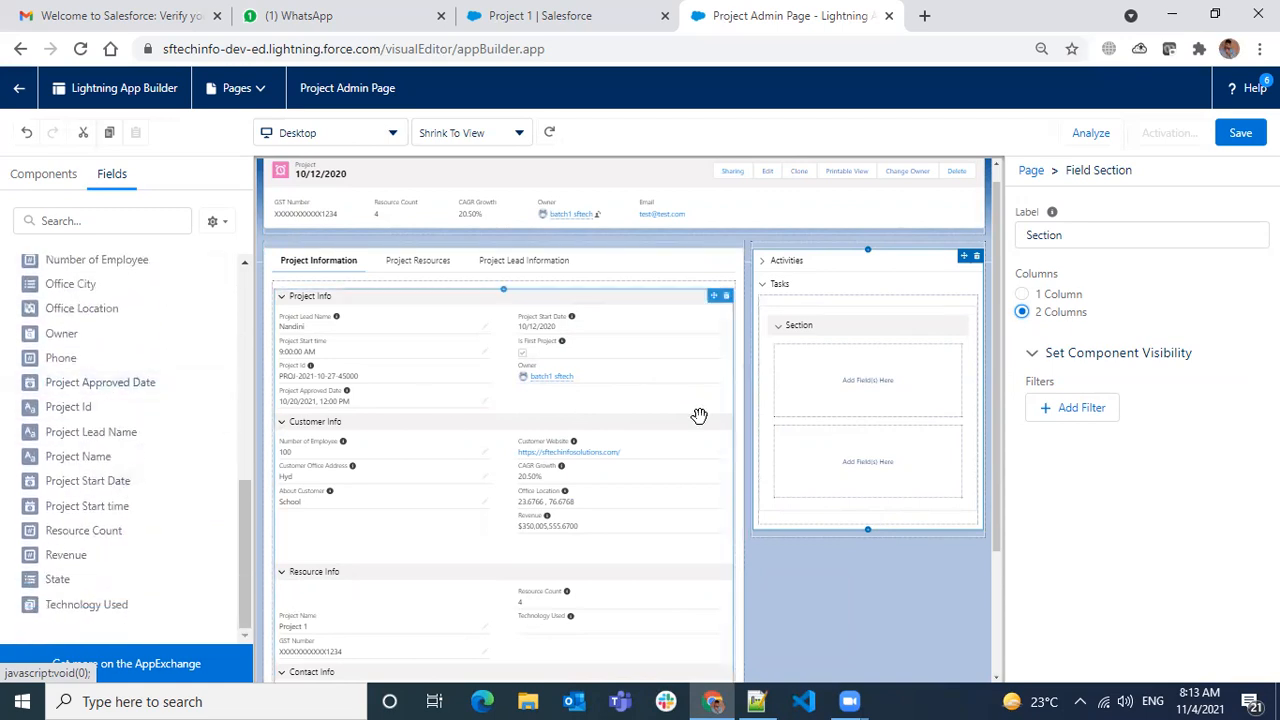
- Expand Activities, dismiss the connection error, then expand Tasks and open its label settings
{"action": "left_click", "coordinate": [789, 288]}
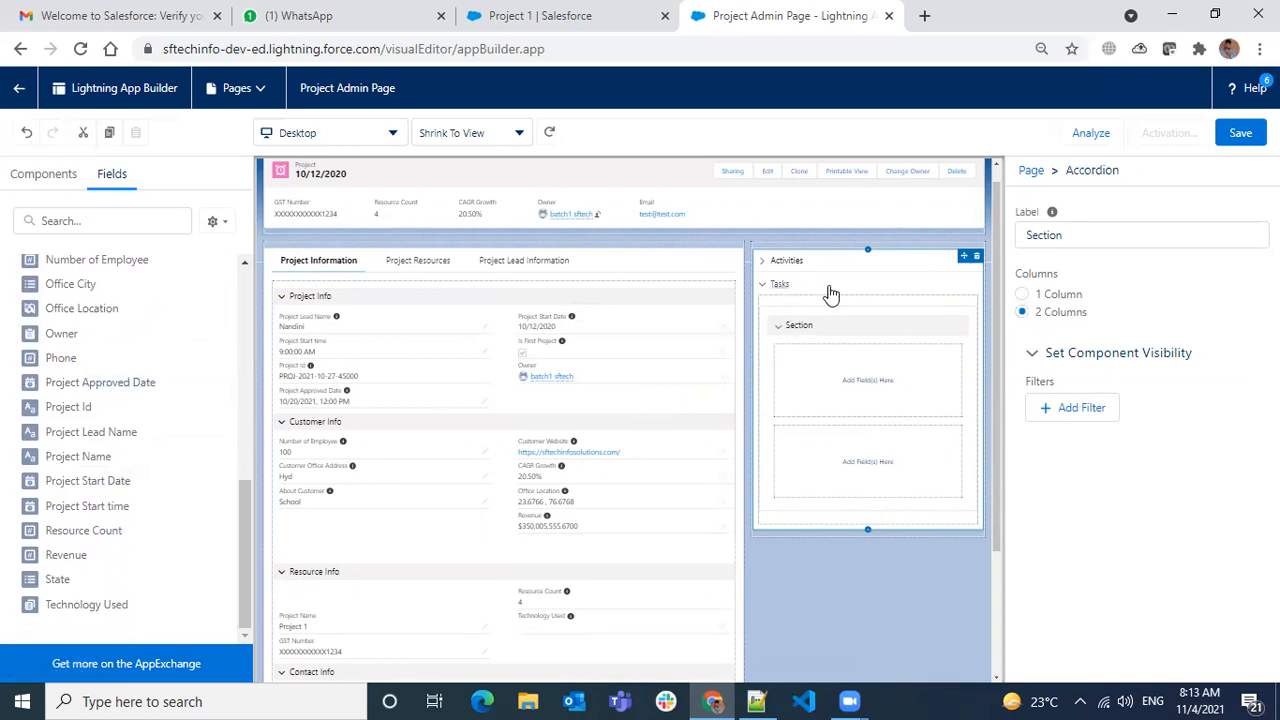
{"action": "left_click", "coordinate": [903, 262]}
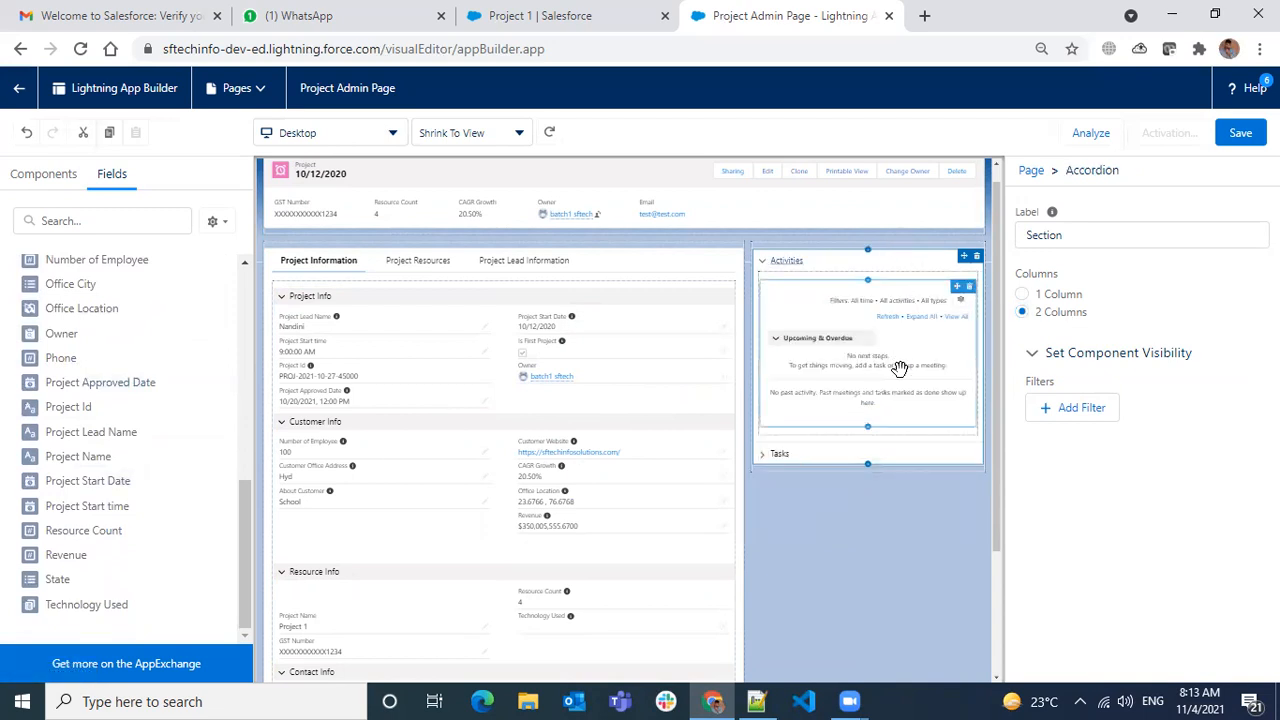
{"action": "left_click", "coordinate": [928, 553]}
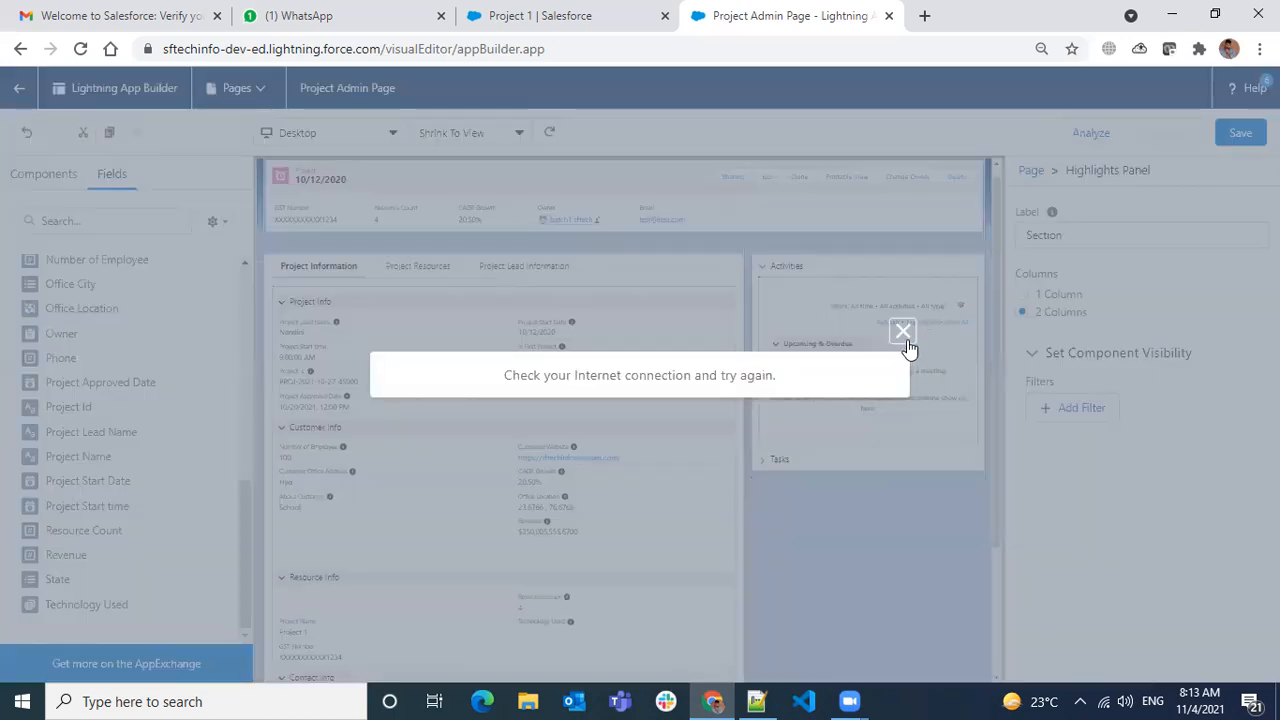
{"action": "left_click", "coordinate": [906, 334]}
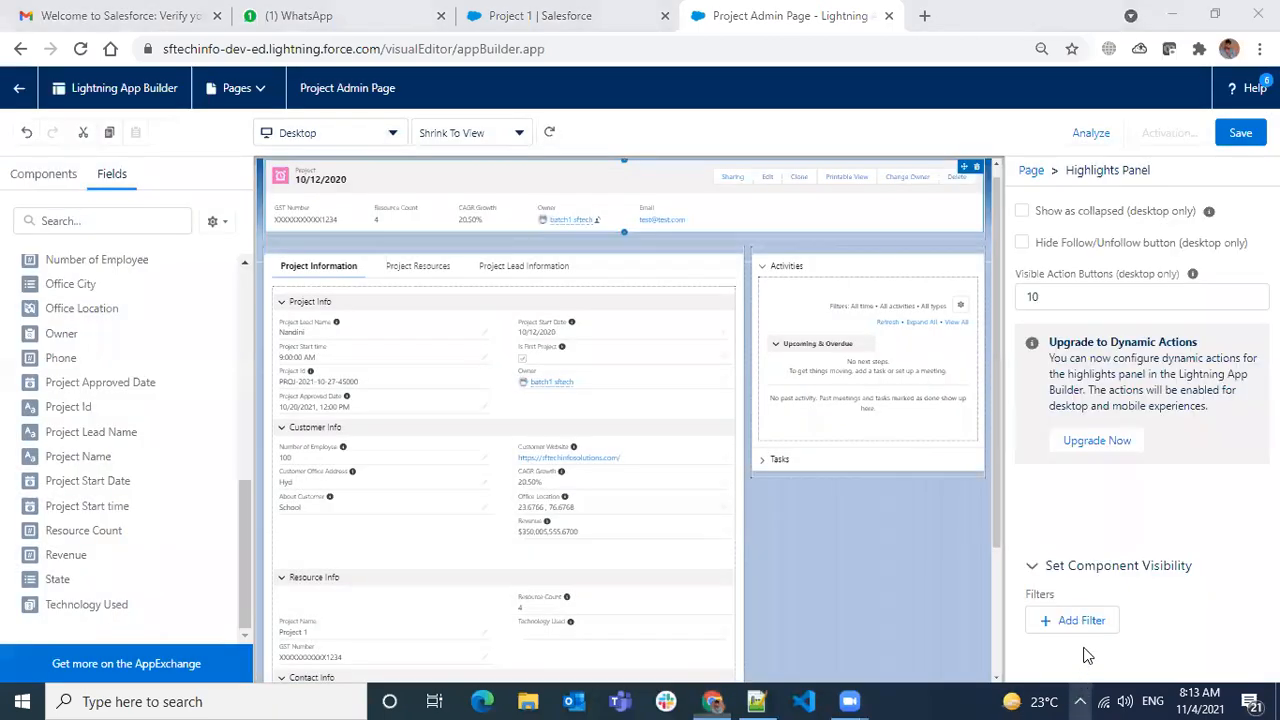
{"action": "left_click", "coordinate": [1080, 701]}
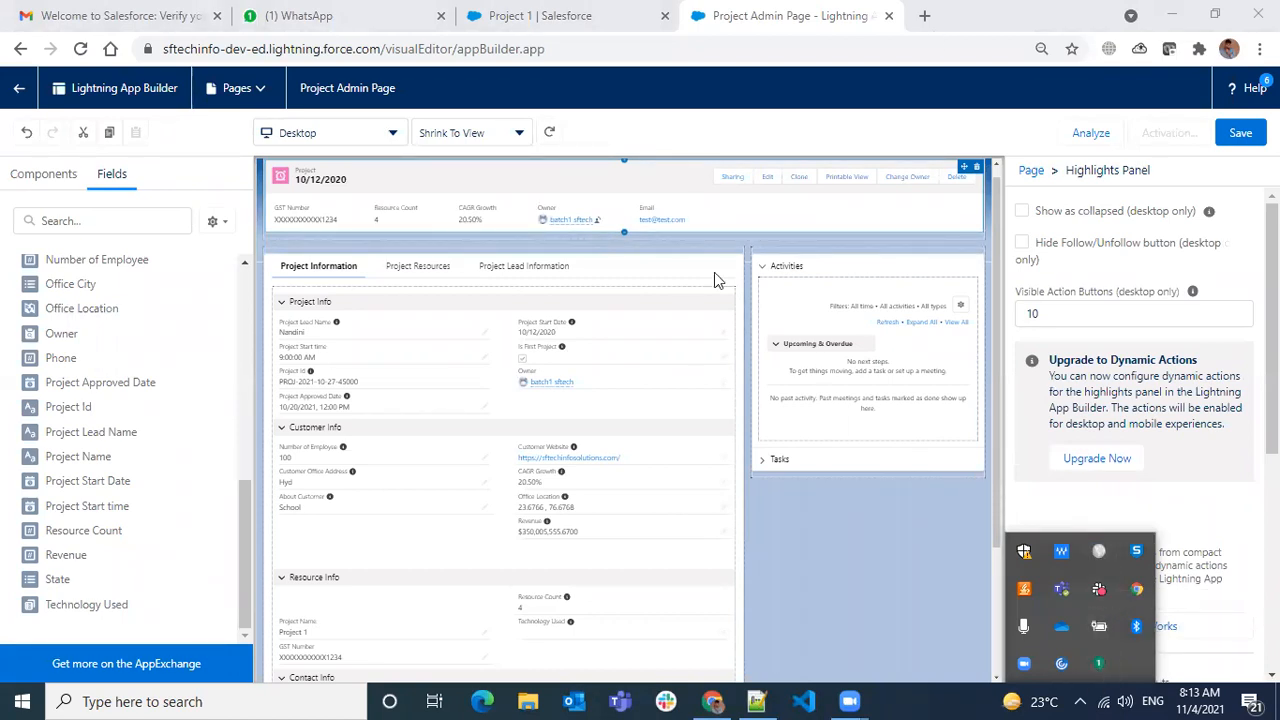
{"action": "left_click", "coordinate": [843, 542]}
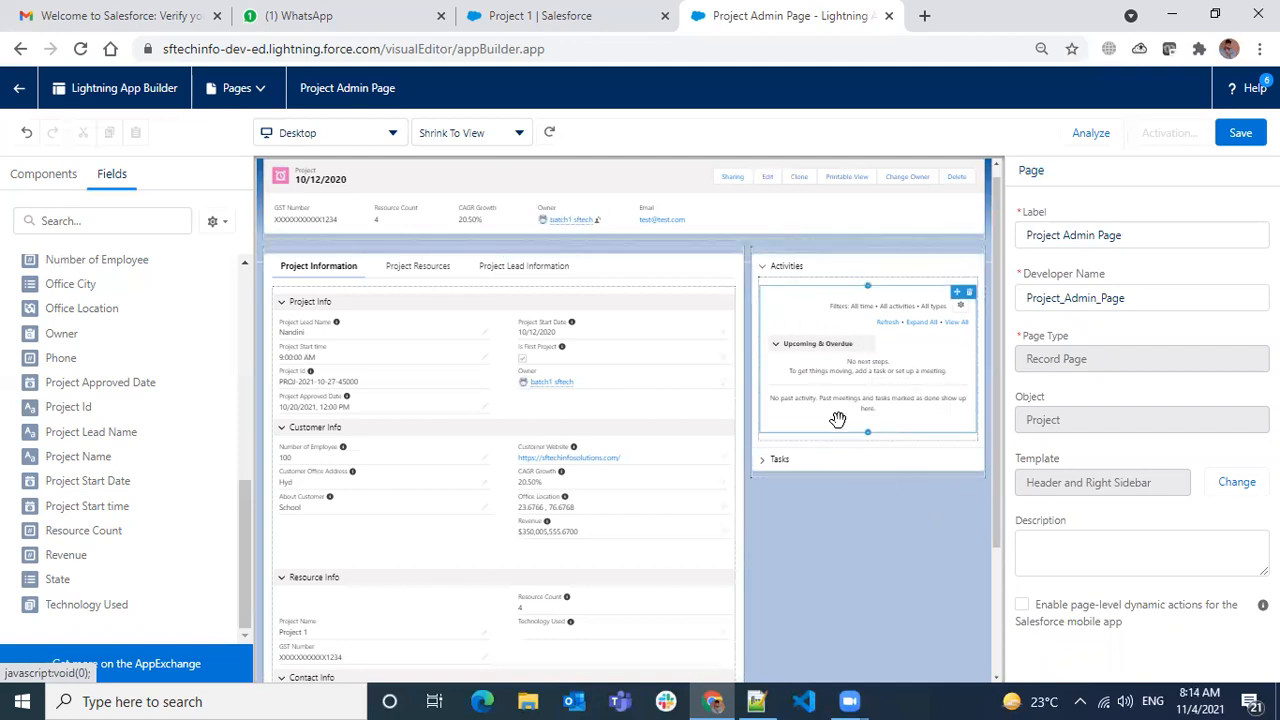
{"action": "left_click", "coordinate": [778, 460]}
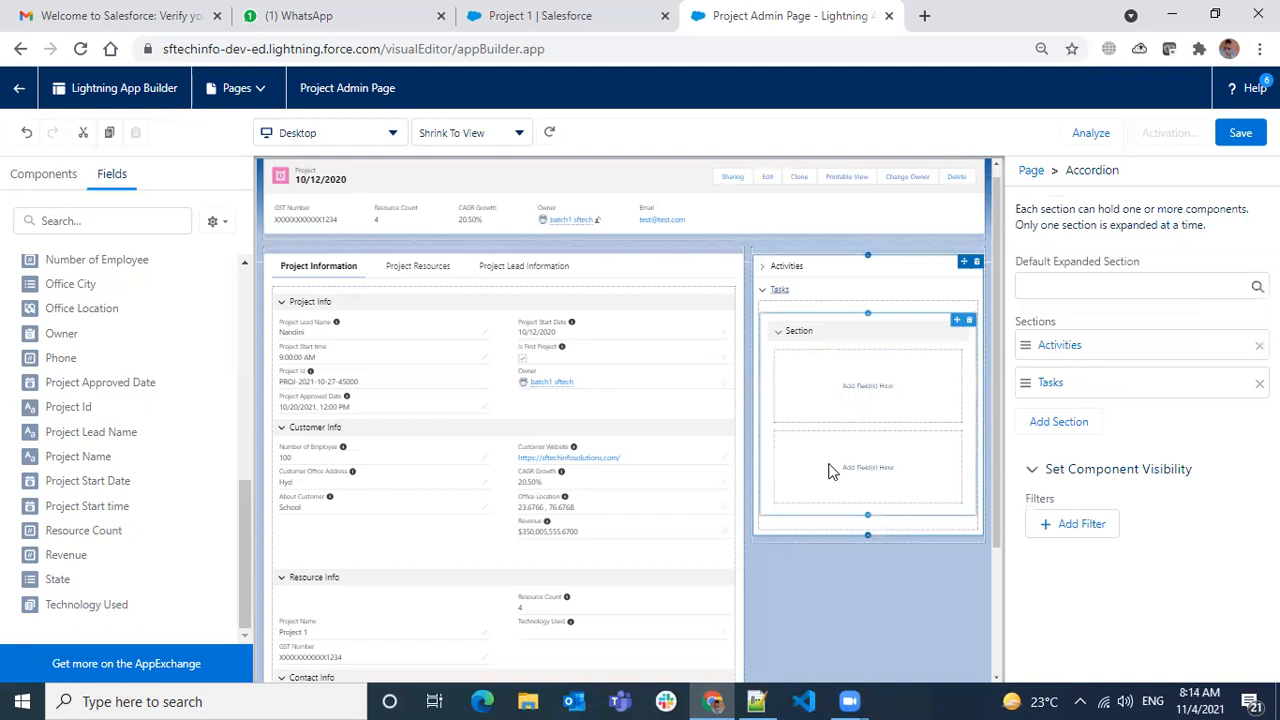
{"action": "left_click", "coordinate": [1048, 386]}
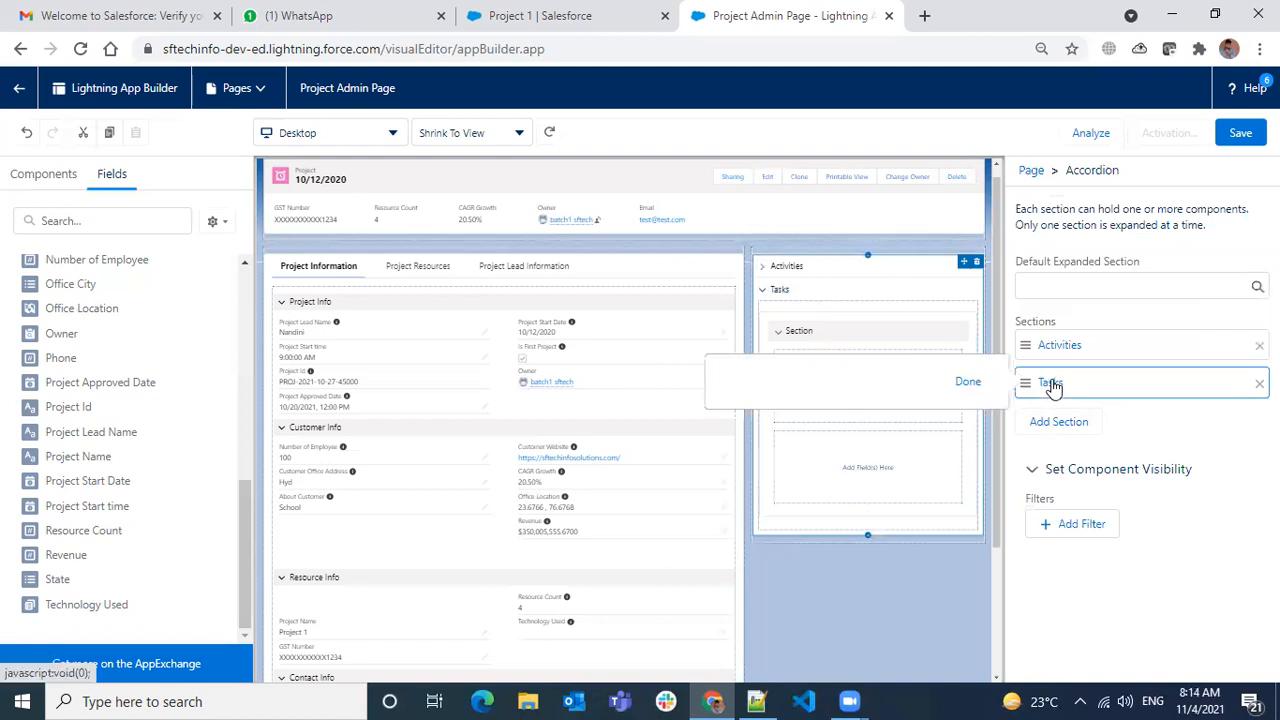